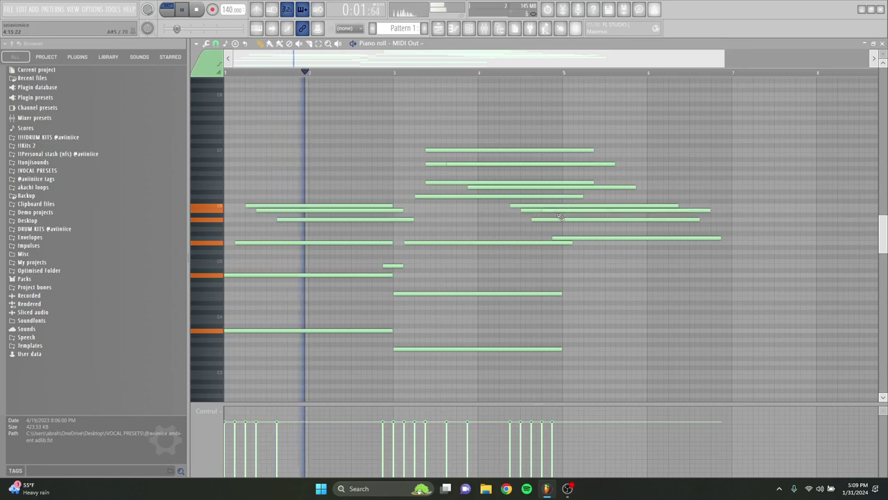
Lower the final note of the melody run, at 4:15, by two semitones to G5 and play the pattern
scroll(541, 241, down, 1)
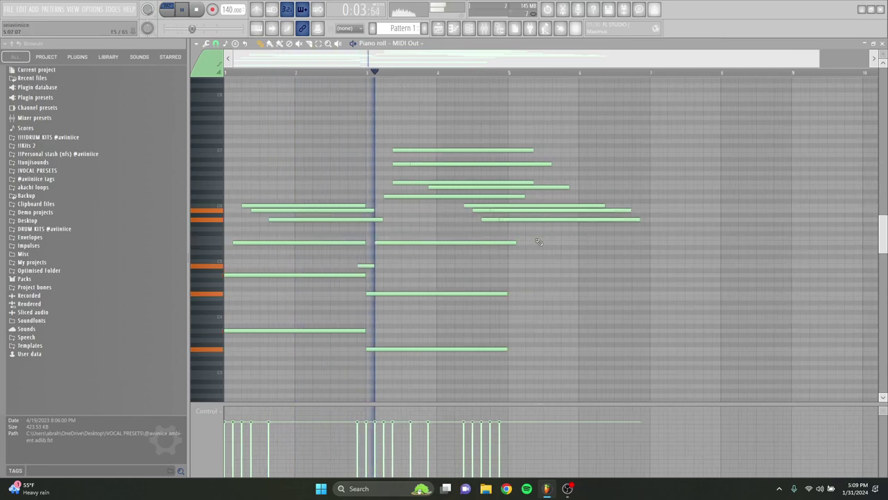
scroll(537, 207, up, 1)
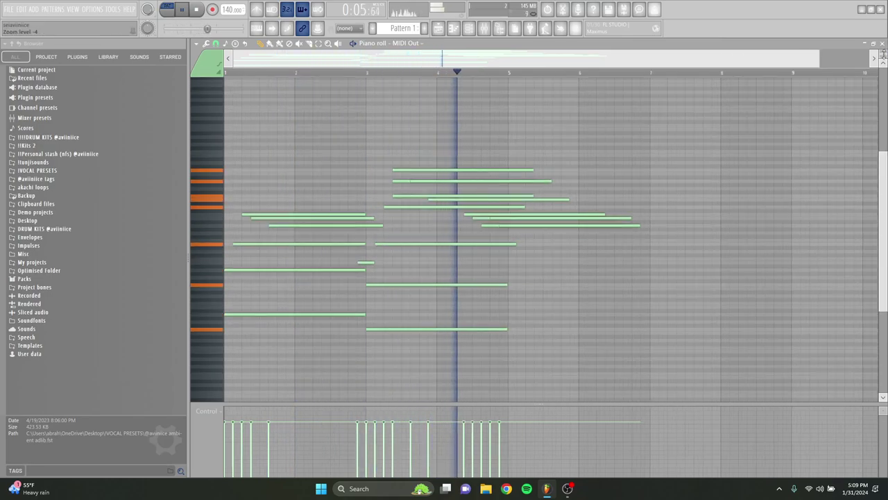
key(space)
key(space)
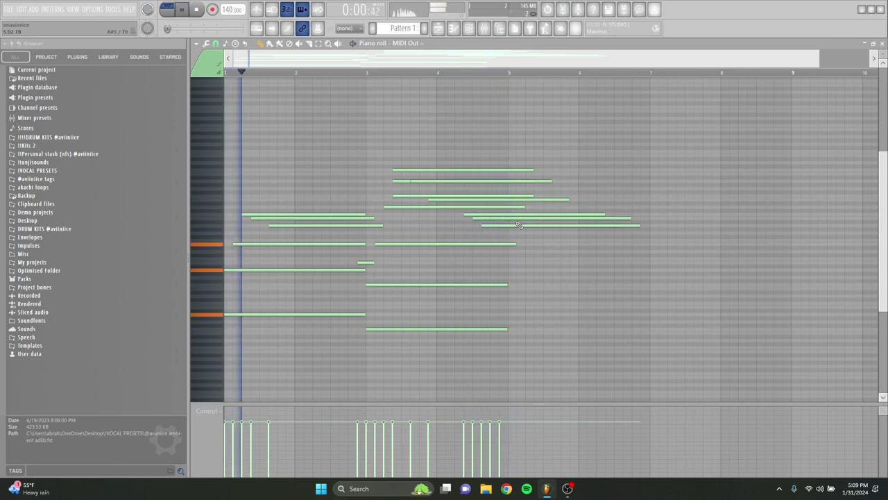
drag(511, 226, 511, 233)
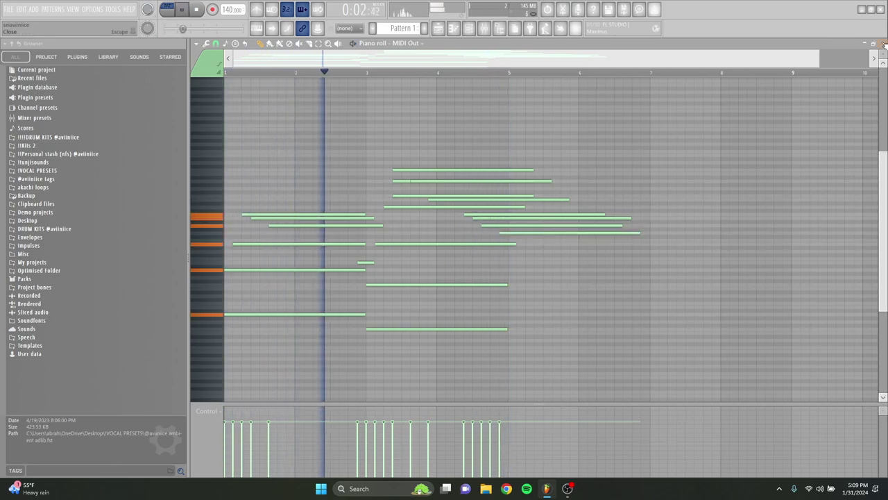
scroll(694, 146, up, 2)
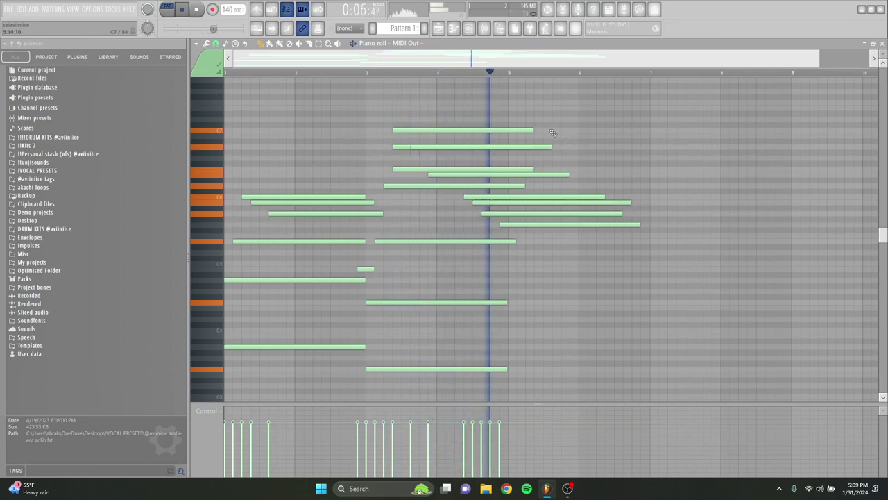
key(space)
key(space)
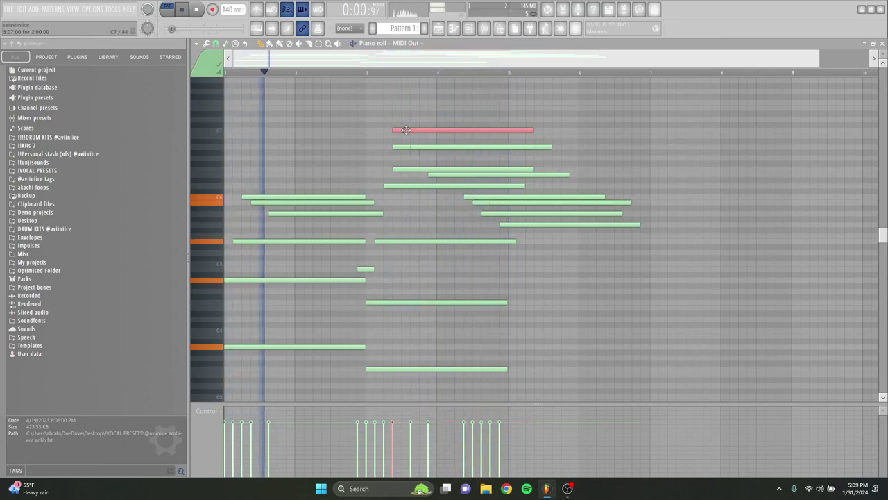
Add a D6 note at 1:07 and a two-bar C6 note at 1:11 over the opening chord
key(space)
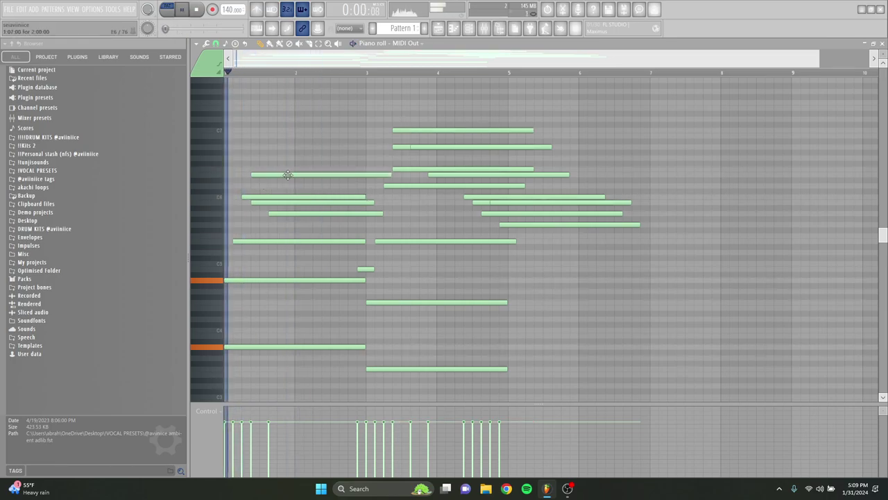
key(space)
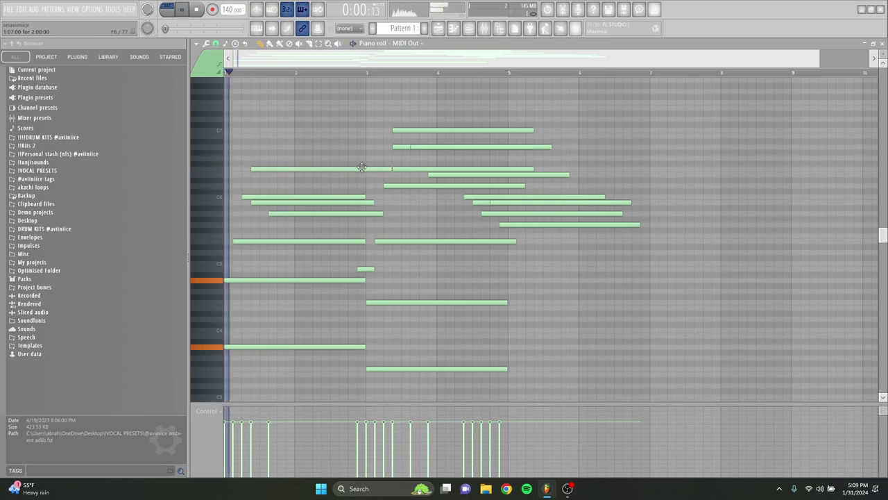
click(274, 186)
key(space)
mouse_move(310, 186)
mouse_down()
mouse_move(313, 197)
mouse_move(308, 176)
mouse_up()
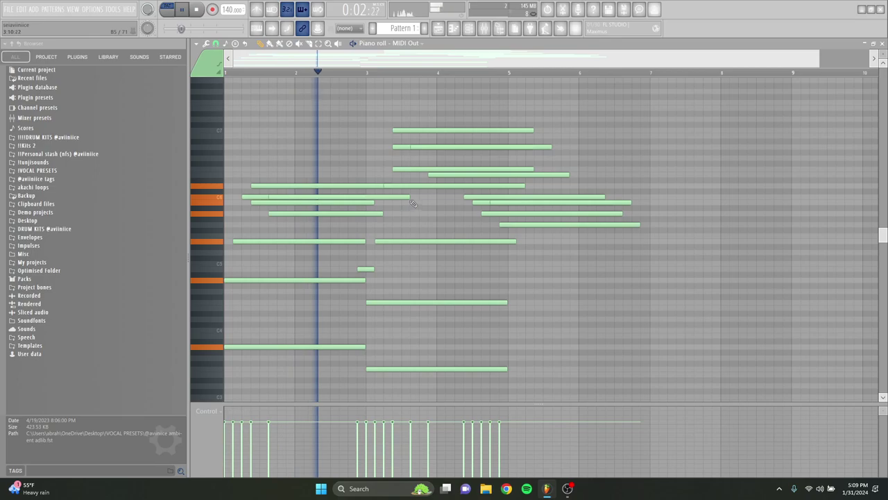
ctrl+click(378, 186)
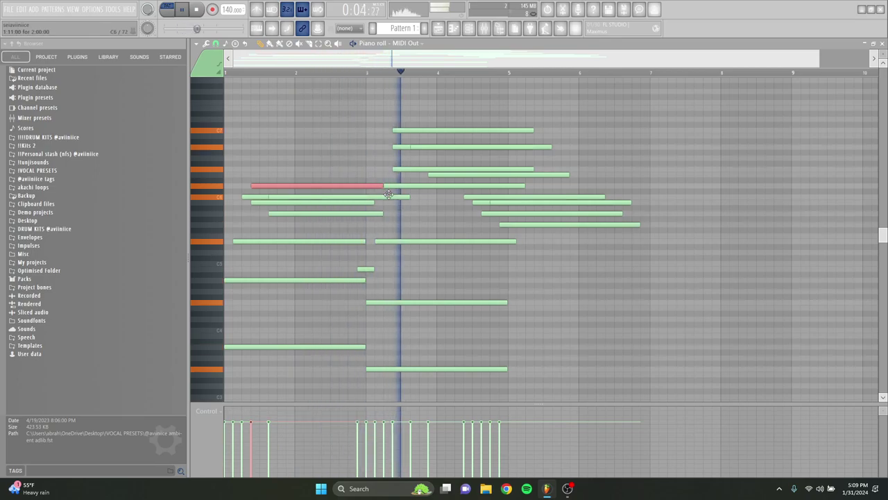
Duplicate all notes in the pattern and place the copy so it starts at bar 9
drag(819, 59, 870, 62)
scroll(864, 82, down, 1)
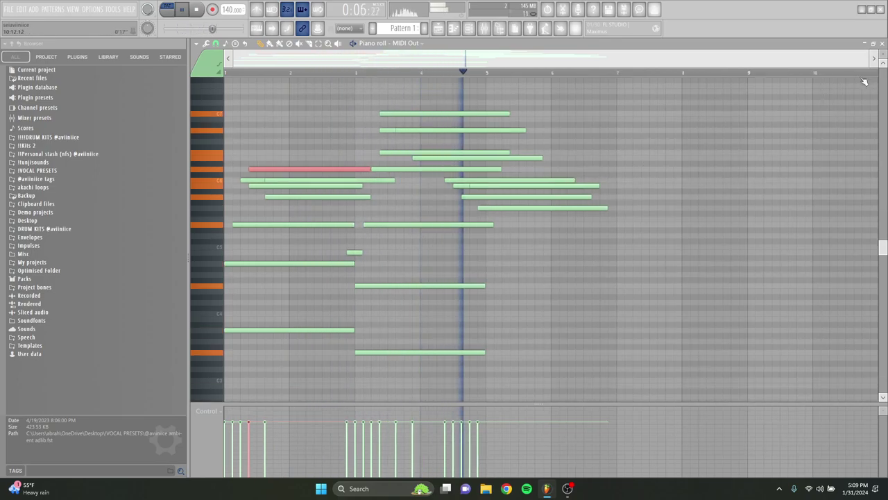
scroll(857, 82, down, 1)
drag(596, 352, 247, 87)
key(ctrl+b)
key(space)
drag(470, 315, 610, 317)
scroll(601, 347, down, 3)
key(space)
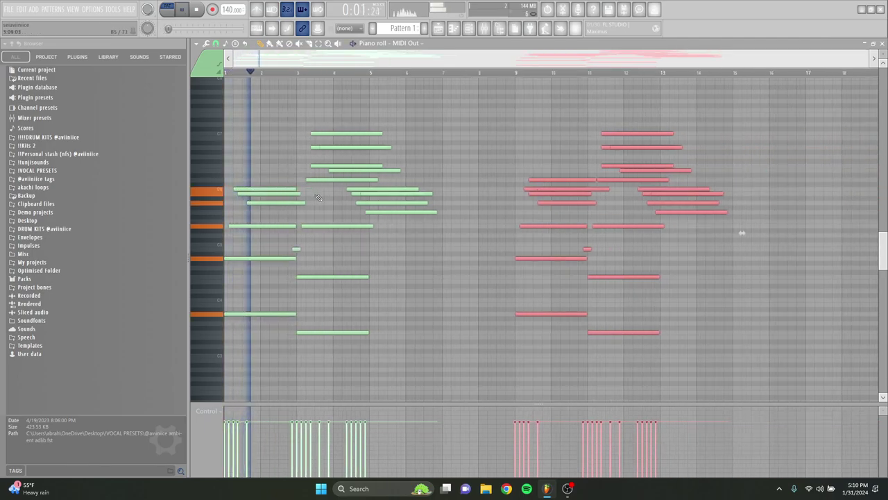
Delete the three stacked notes C7, A6 and F6 at 3:07 in the first phrase
scroll(329, 182, up, 3)
drag(310, 167, 303, 135)
key(Delete)
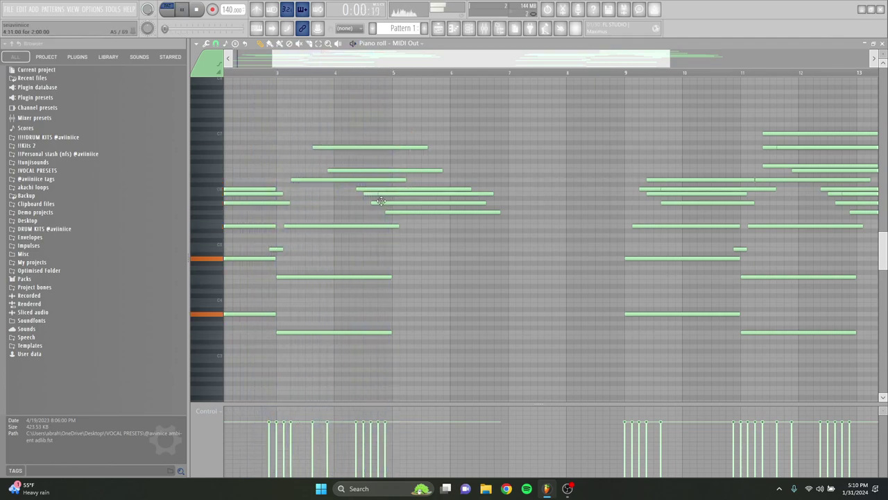
Repitch the bar 4 run by ear, with C6 at 4:11, A5 at 4:13 and G5 at 4:15
scroll(381, 201, up, 2)
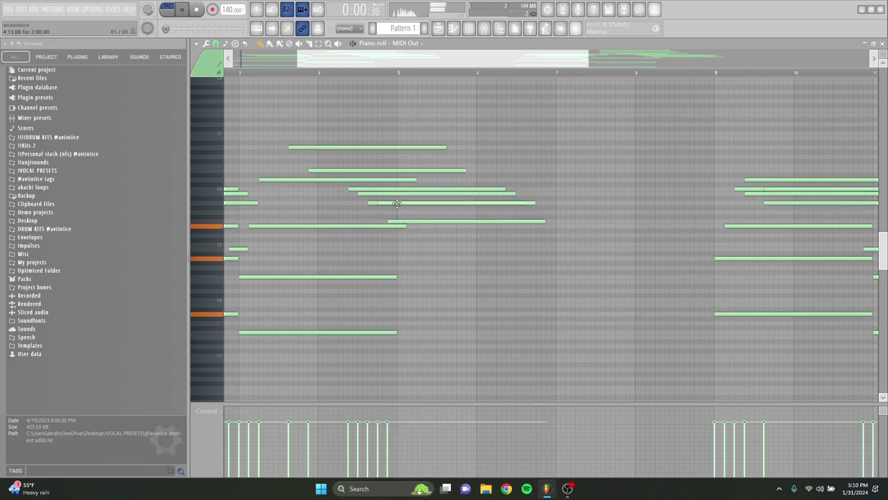
key(space)
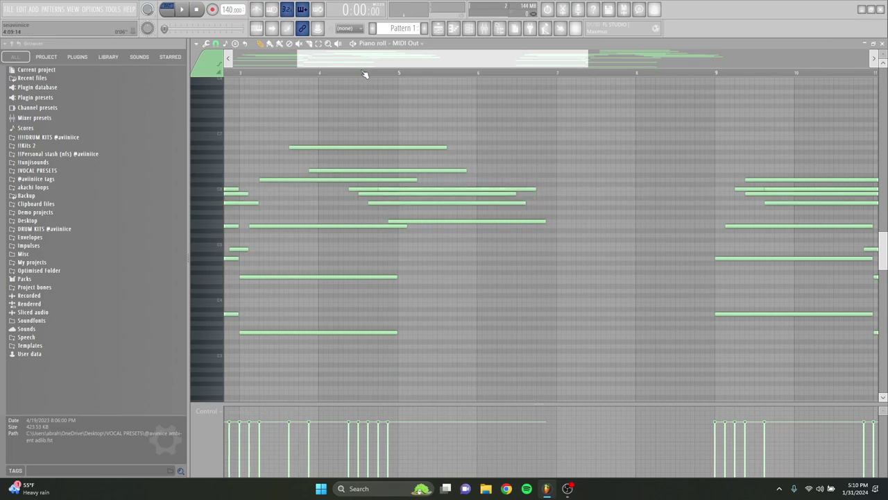
scroll(375, 187, down, 4)
key(space)
key(space)
scroll(371, 188, up, 4)
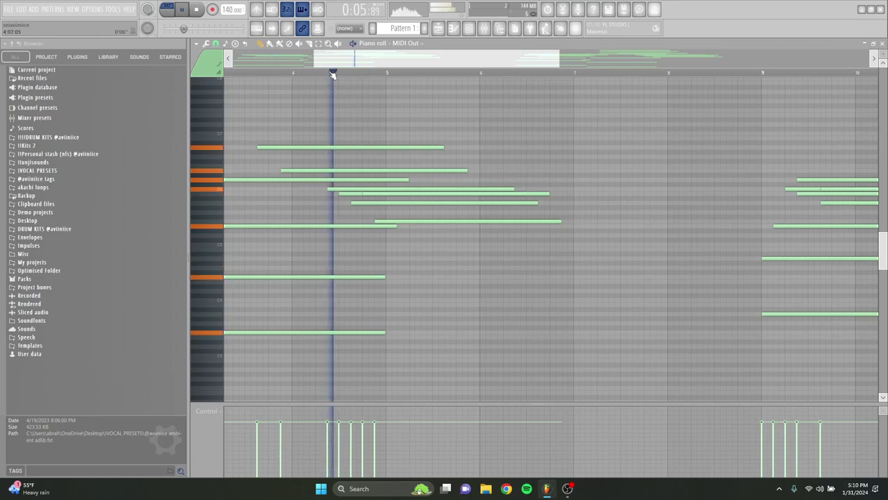
key(space)
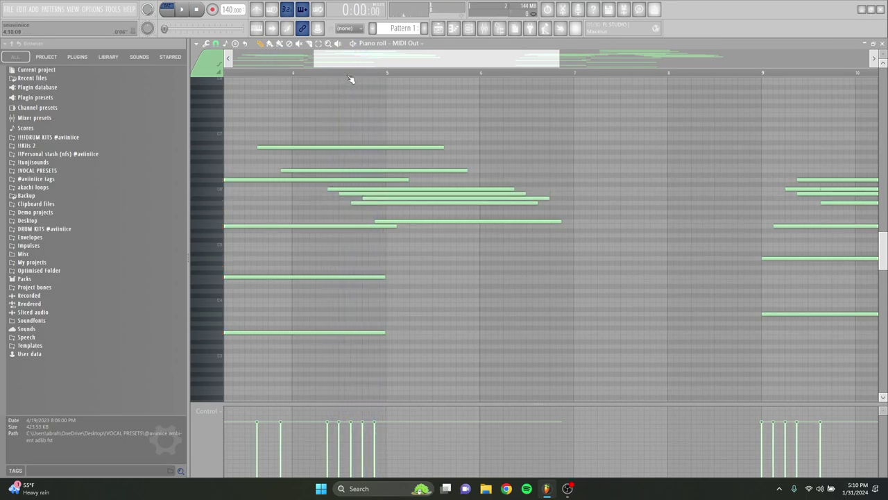
click(352, 80)
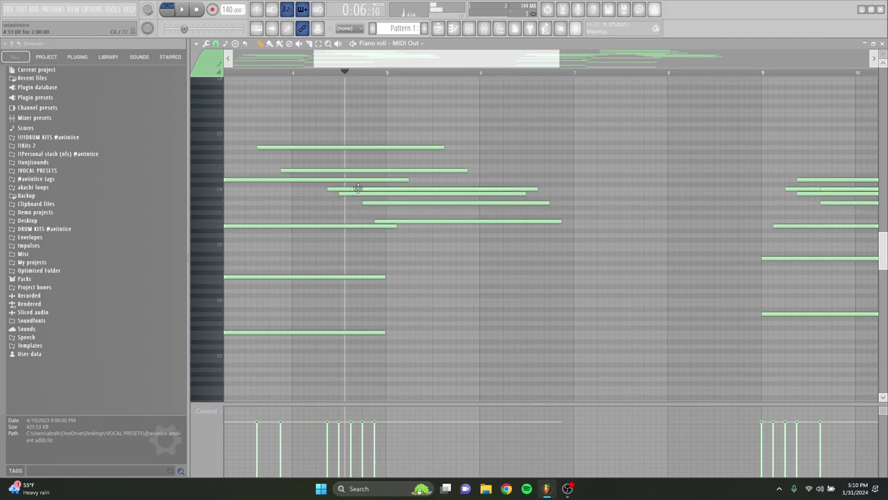
key(space)
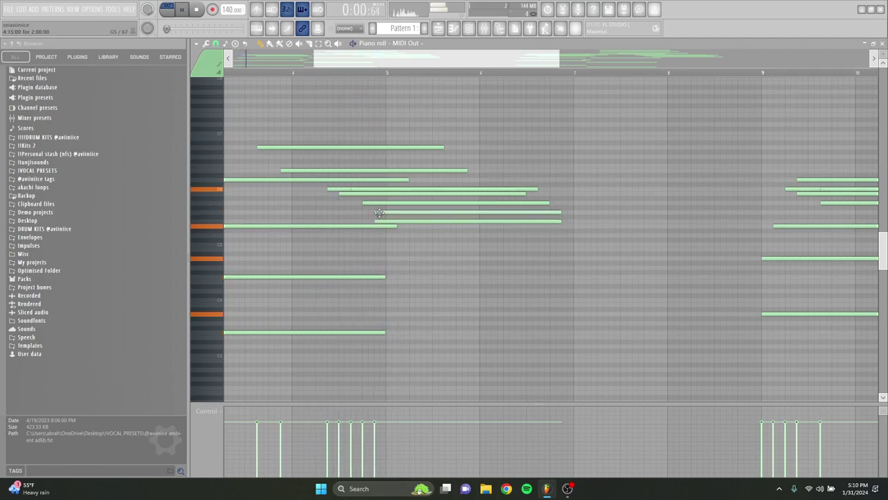
scroll(387, 211, down, 3)
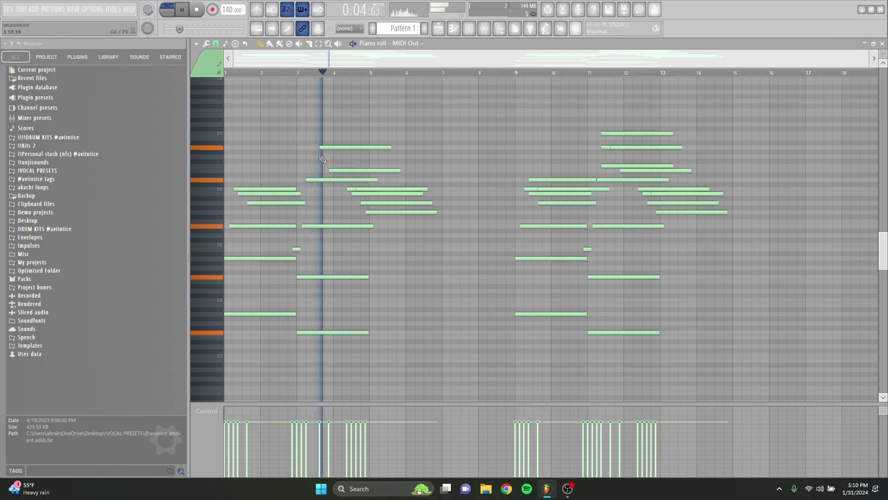
Add a two-bar C7 note at 3:07 in the first phrase and listen to it
key(space)
scroll(310, 145, up, 2)
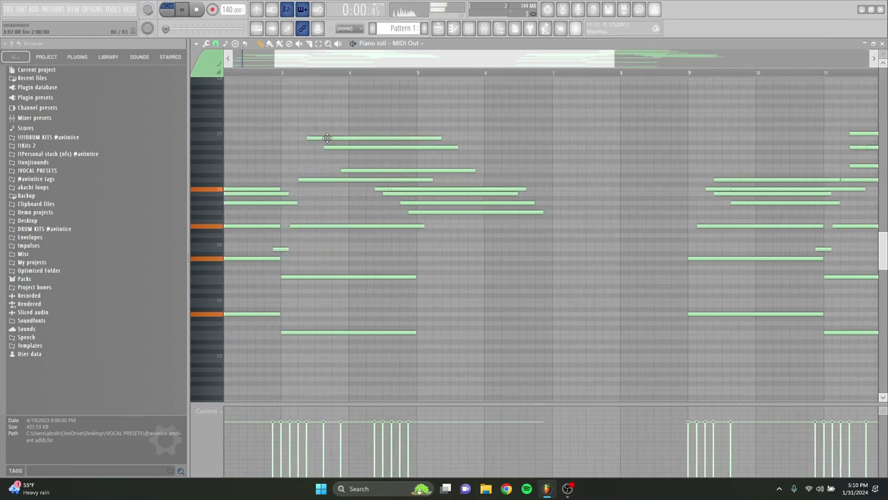
scroll(340, 146, down, 2)
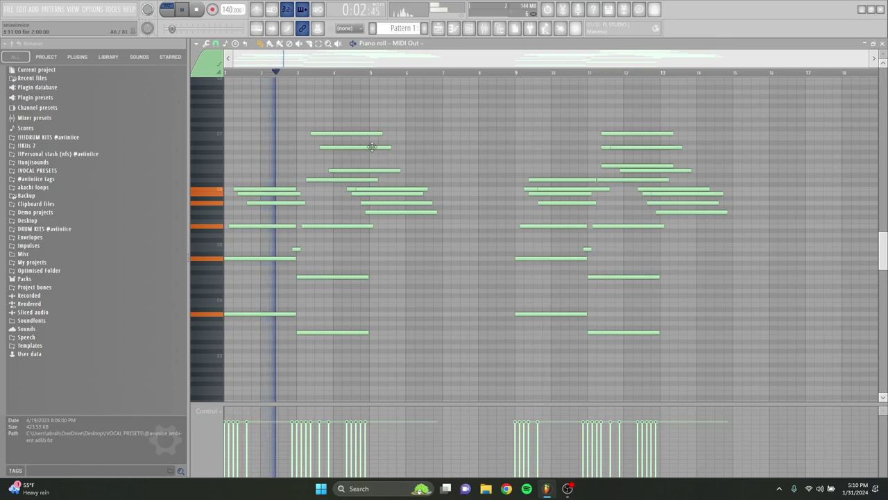
Raise the bar 4 run's note at 4:13 to B5 and its last note at 4:15 to A5
scroll(340, 173, up, 1)
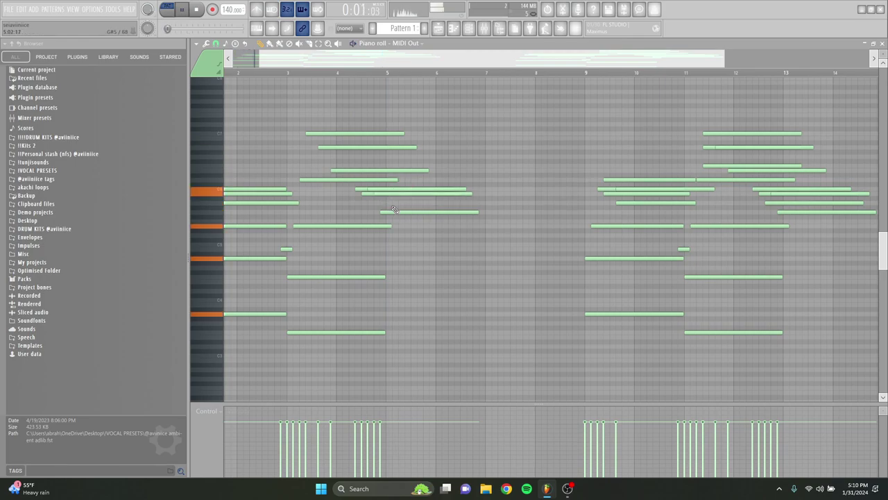
drag(394, 211, 394, 202)
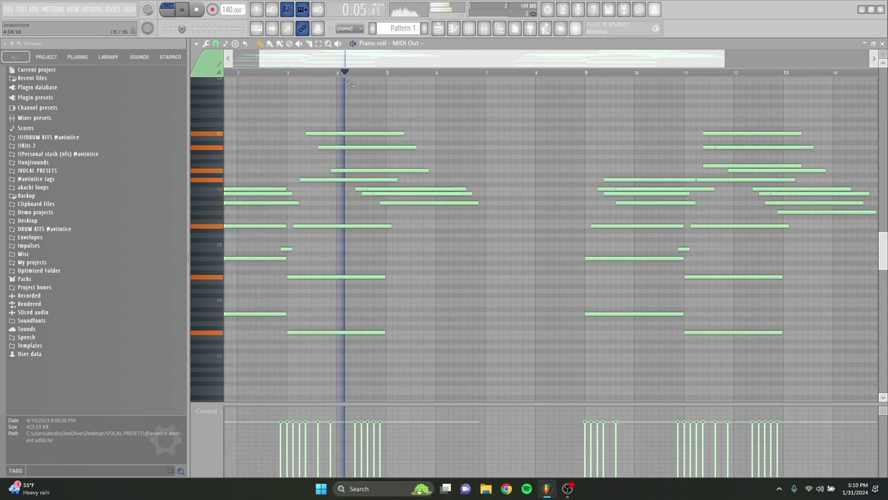
key(space)
scroll(428, 210, down, 2)
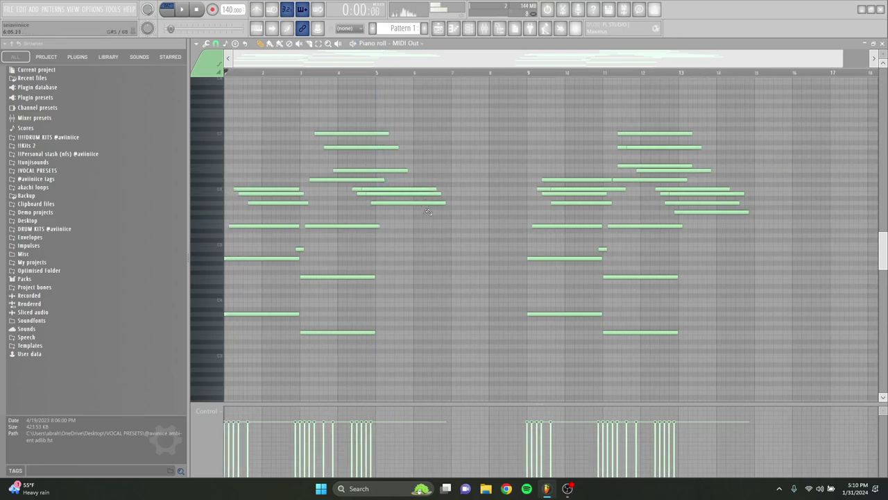
Replace the bar 12 run in the second phrase with a copy of the revised bar 4 run
drag(759, 179, 640, 221)
key(Delete)
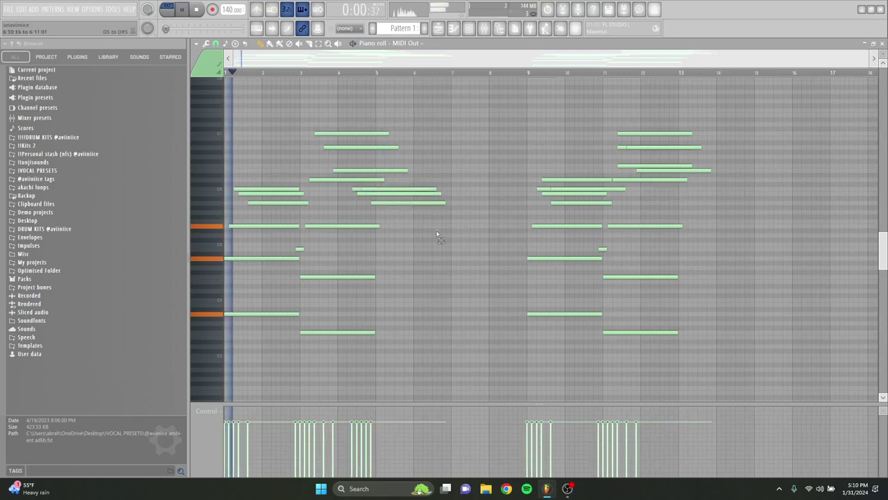
drag(438, 237, 405, 178)
key(ctrl+b)
drag(500, 192, 704, 192)
scroll(677, 192, up, 2)
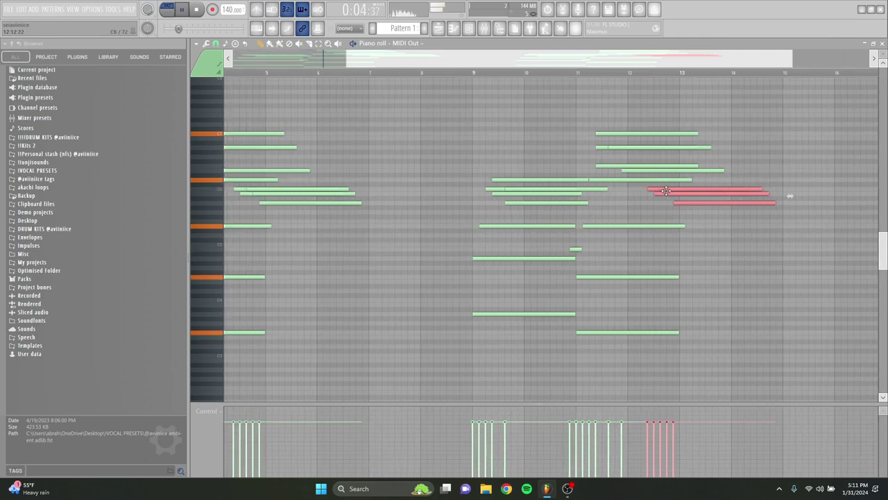
scroll(665, 190, down, 2)
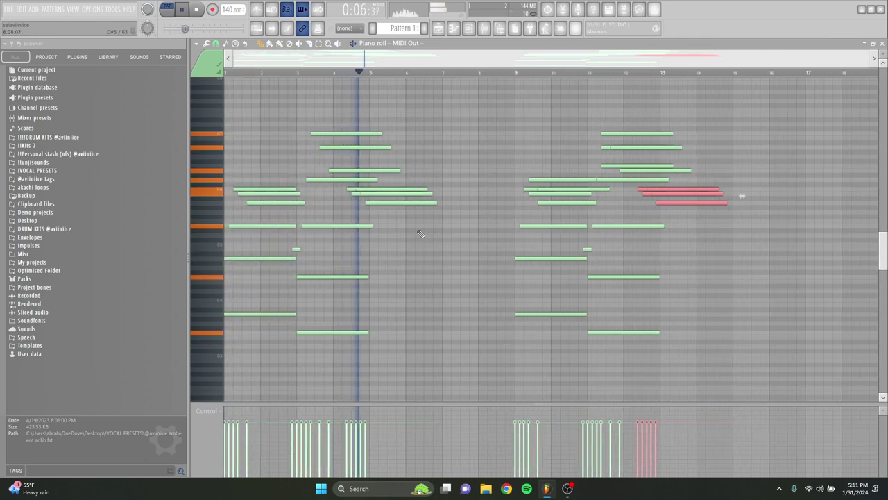
Add a two-bar E3 bass note after the first phrase and move it to start at bar 7
key(space)
scroll(369, 340, up, 2)
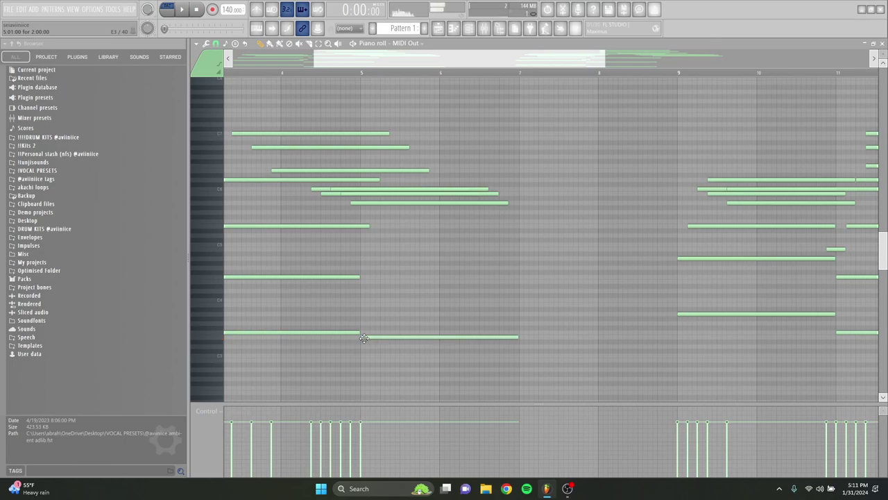
scroll(407, 337, down, 2)
key(space)
drag(431, 337, 508, 338)
Try a copy of the opening chord's notes at bar 5, listen to it, and delete the copy
drag(264, 338, 386, 195)
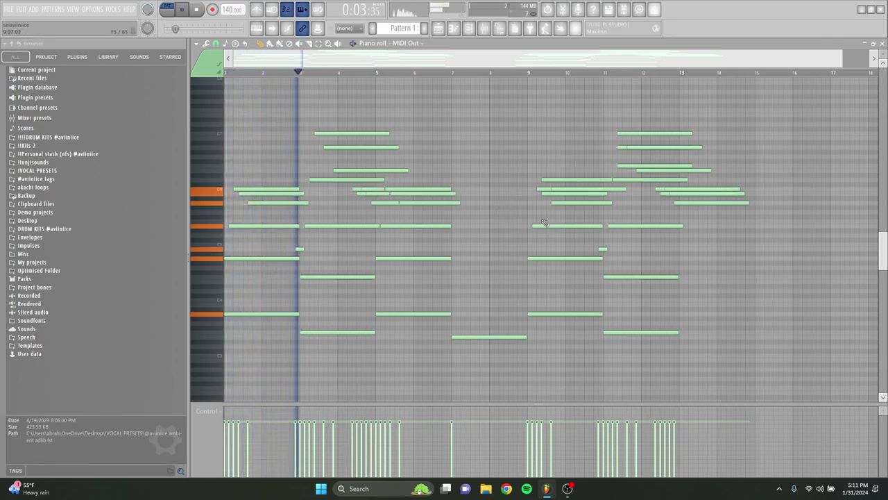
scroll(372, 184, up, 2)
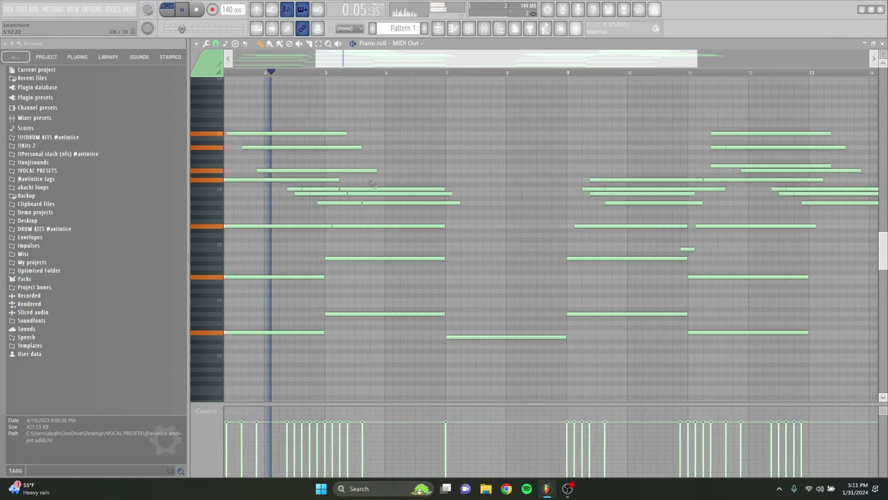
scroll(373, 183, down, 2)
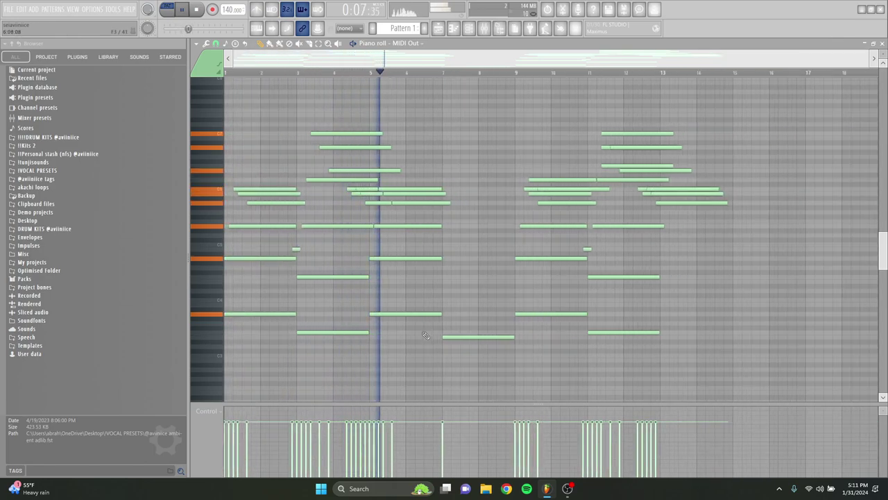
key(space)
drag(425, 319, 427, 190)
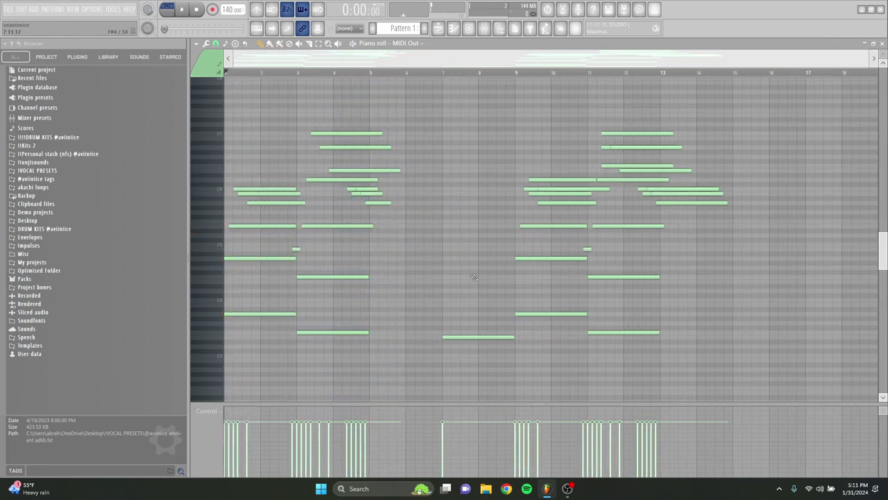
Move the second phrase's opening two-bar chord and melody notes from bar 9 to bar 5 and listen
drag(549, 339, 412, 181)
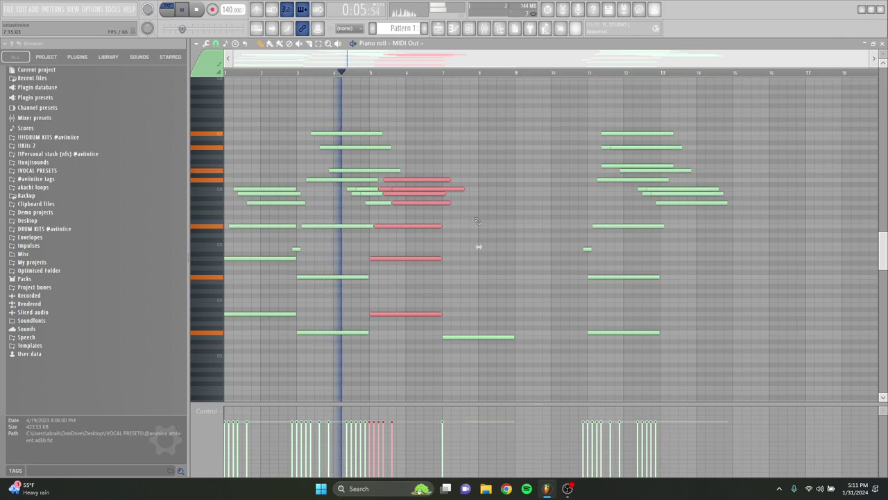
click(471, 213)
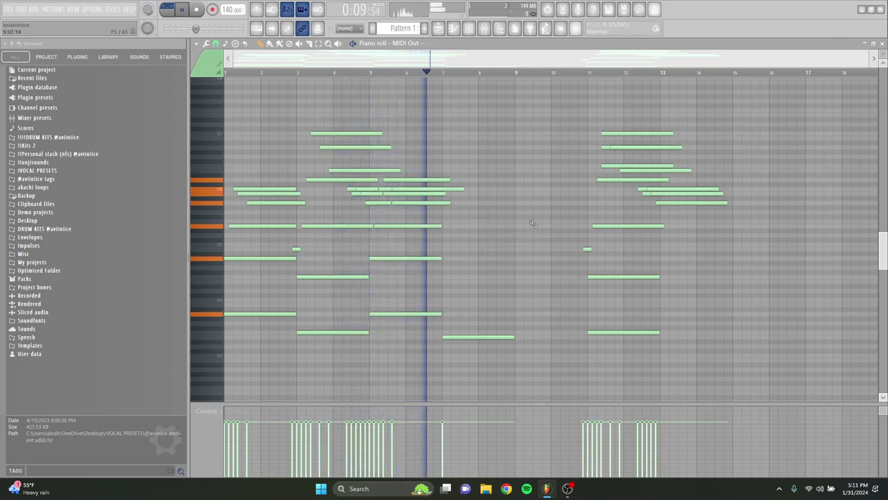
Build the bar 7 chord over the E3 bass with a short B4 pickup, held B4 and E5 notes, and an E4 note
key(space)
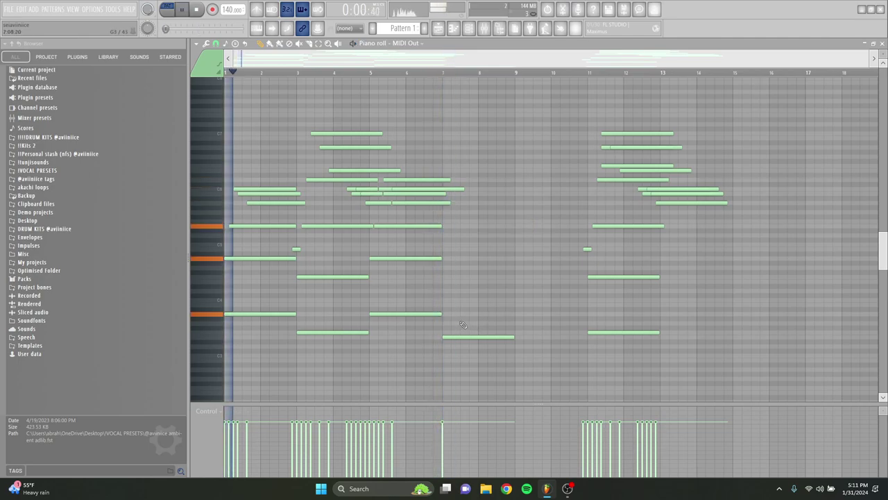
scroll(463, 324, up, 2)
click(375, 72)
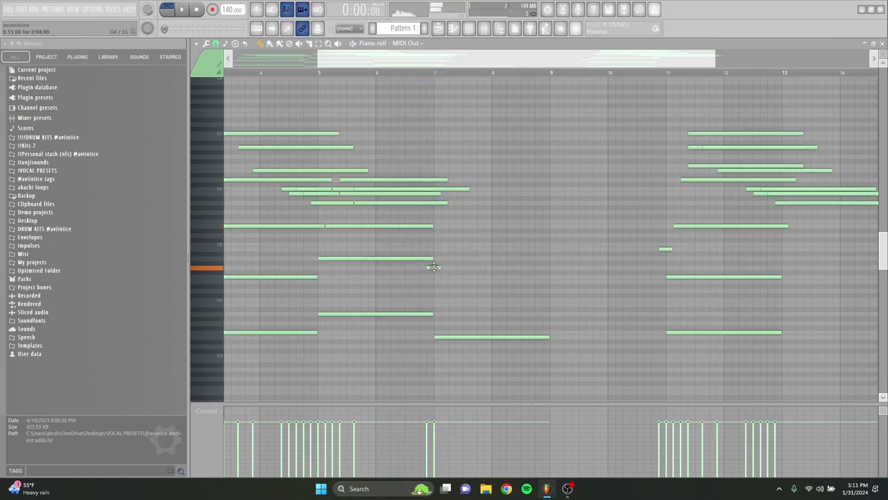
key(space)
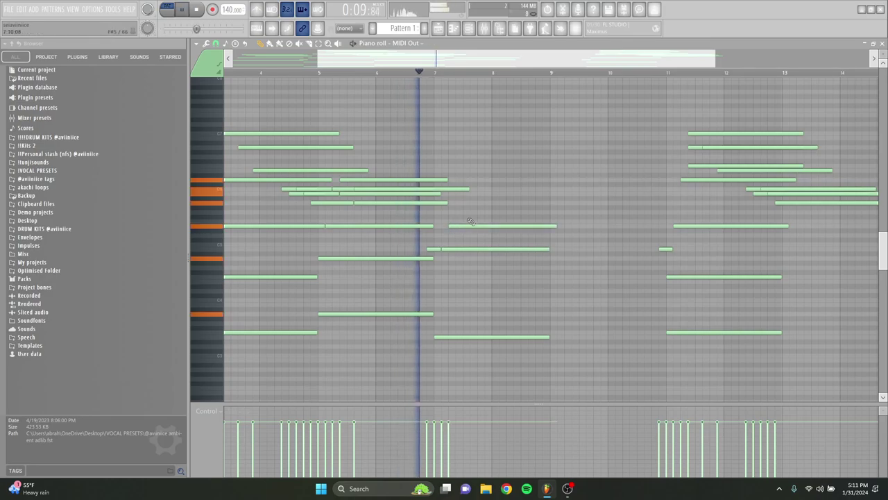
click(455, 280)
key(space)
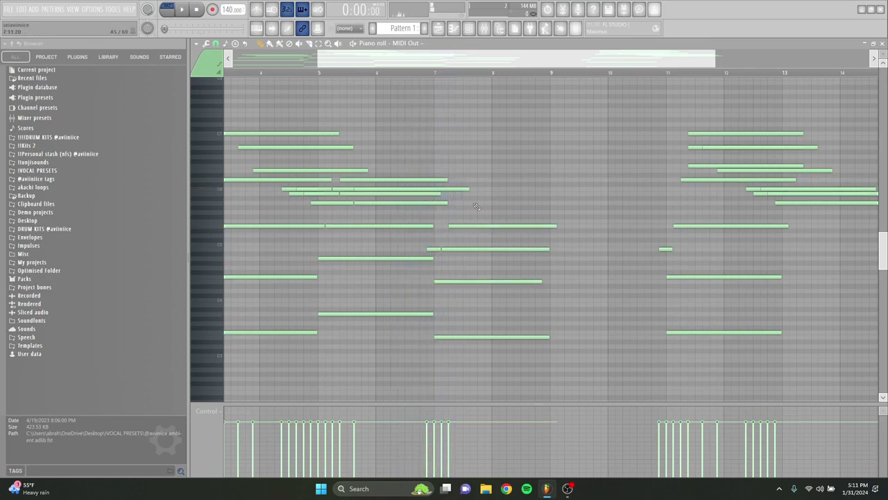
Duplicate the second phrase's upper melody notes from bar 11 and move the copy over the new bar 7 chord
drag(795, 220, 707, 127)
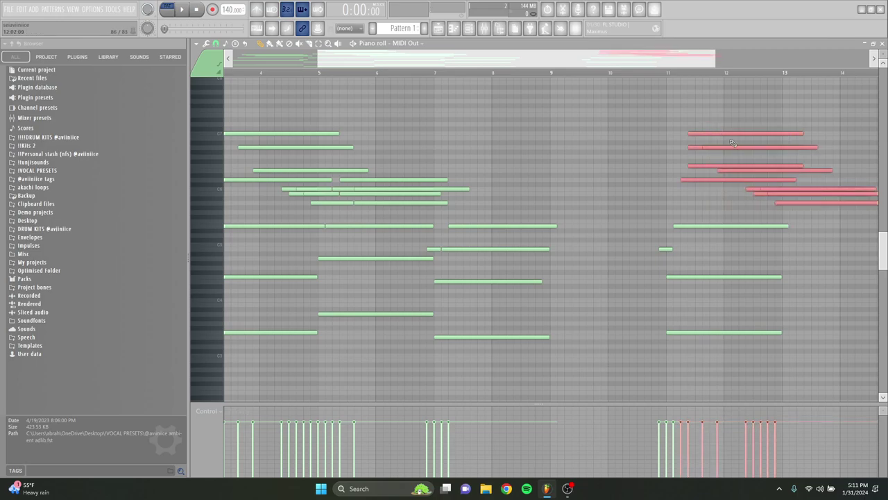
key(ctrl+b)
drag(640, 180, 295, 180)
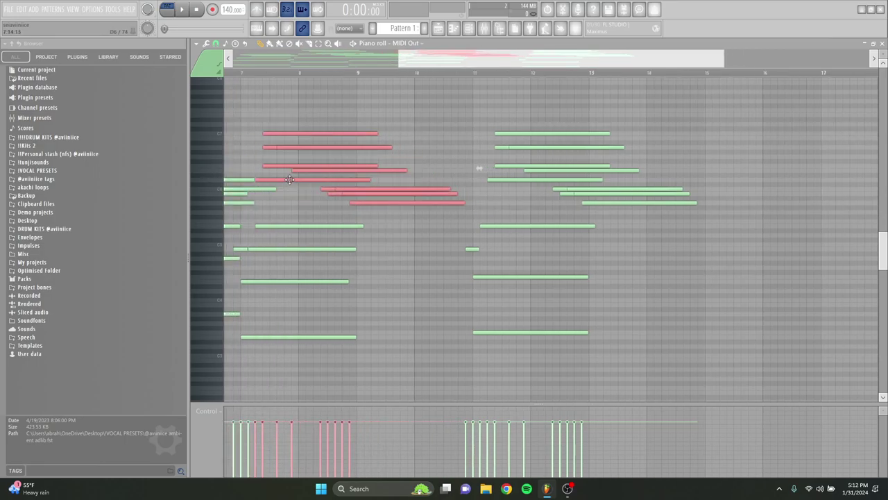
Delete the leftover second phrase that starts around bar 11 and listen to the result
scroll(356, 226, down, 3)
drag(725, 369, 590, 112)
key(Delete)
drag(879, 55, 886, 52)
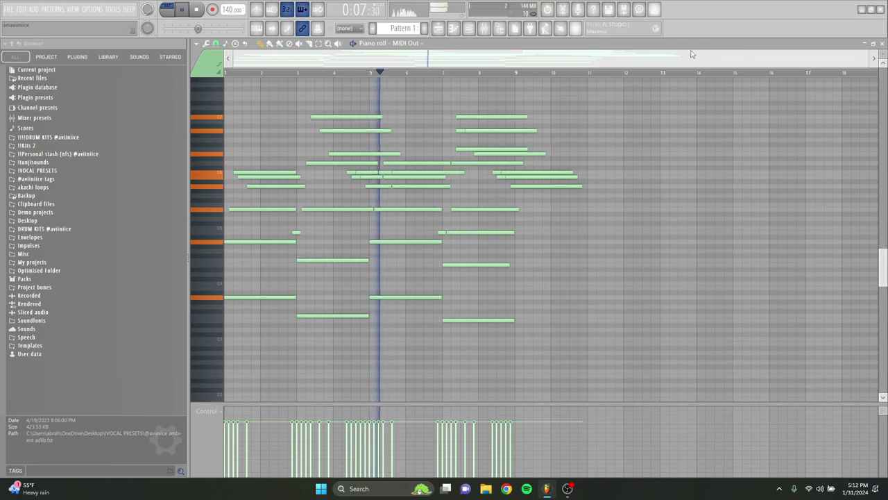
scroll(614, 101, up, 1)
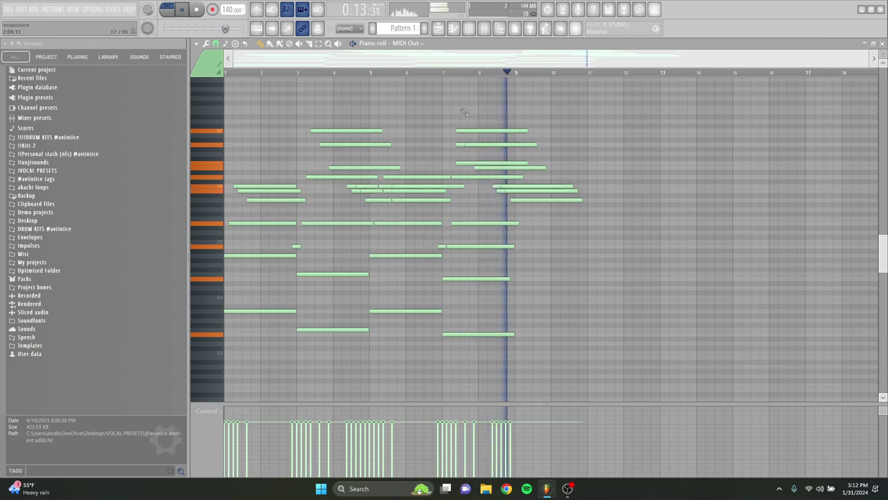
Slice the overhanging melody notes at bar 9 and delete only the parts extending past it
drag(522, 117, 522, 212)
click(262, 45)
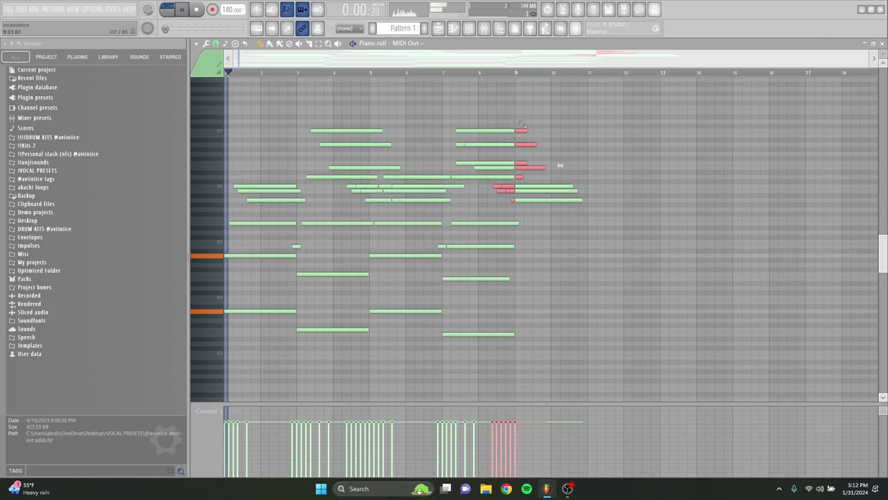
key(Delete)
right_click(533, 186)
right_click(529, 190)
right_click(519, 201)
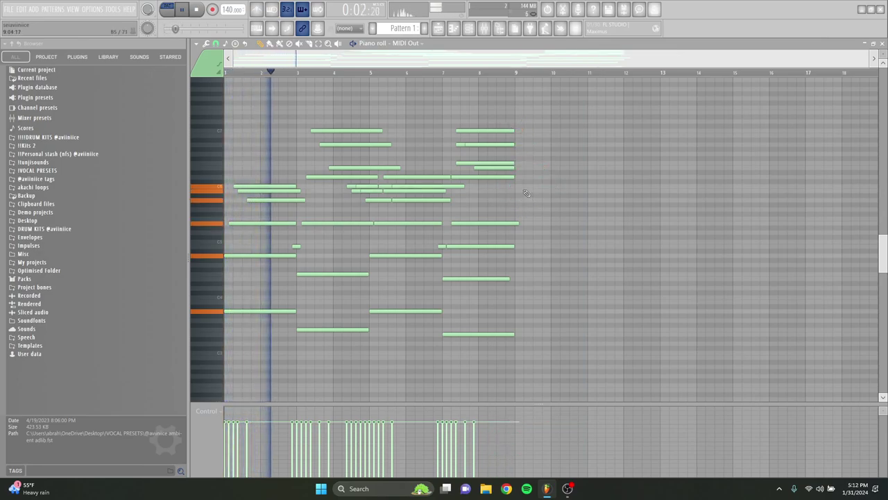
key(ctrl+z)
drag(528, 210, 518, 117)
key(Delete)
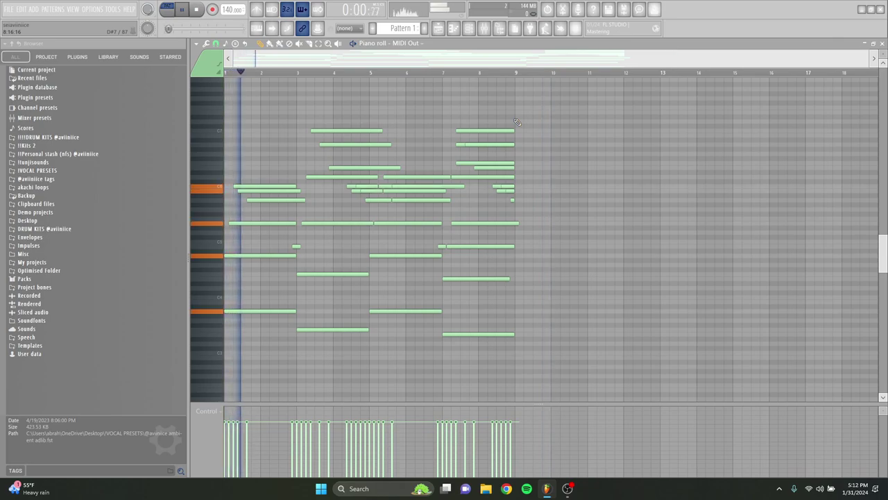
Trim the last E5 note to end at bar 9, repitch the bar 7 upper melody to B6, G6 and E6, and listen
ctrl+scroll(530, 230, up, 3)
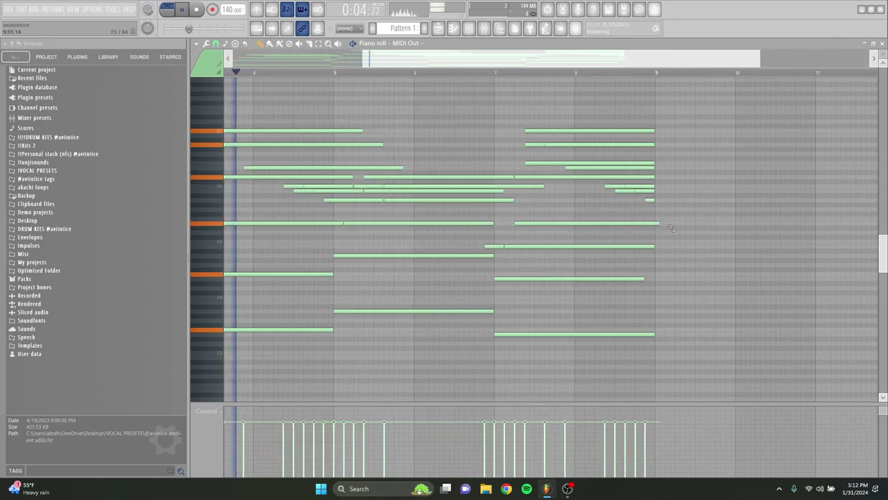
drag(537, 164, 542, 137)
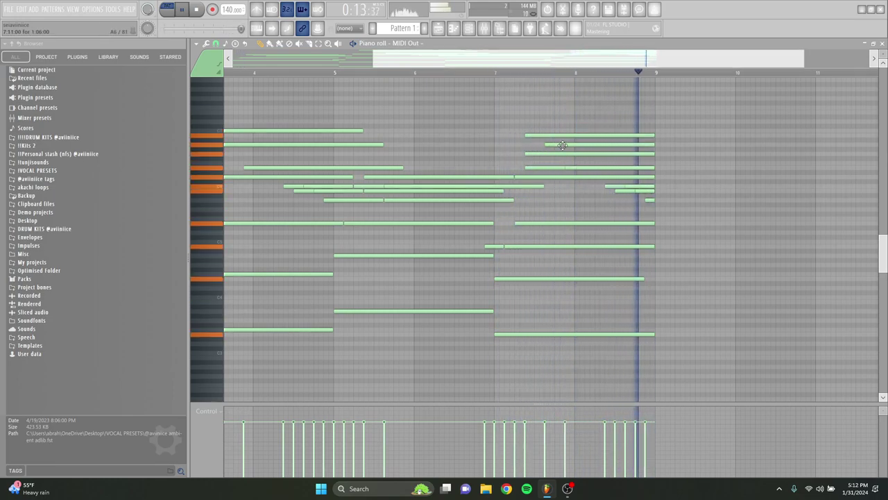
drag(561, 144, 562, 156)
click(535, 78)
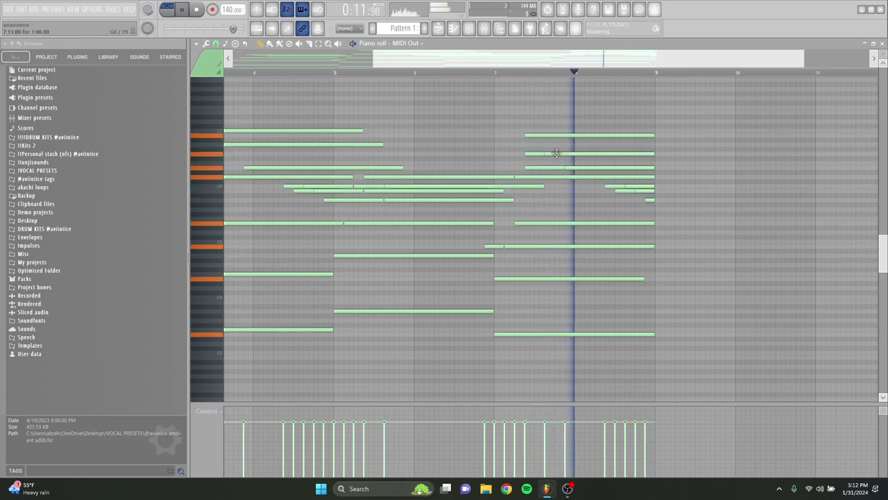
click(502, 79)
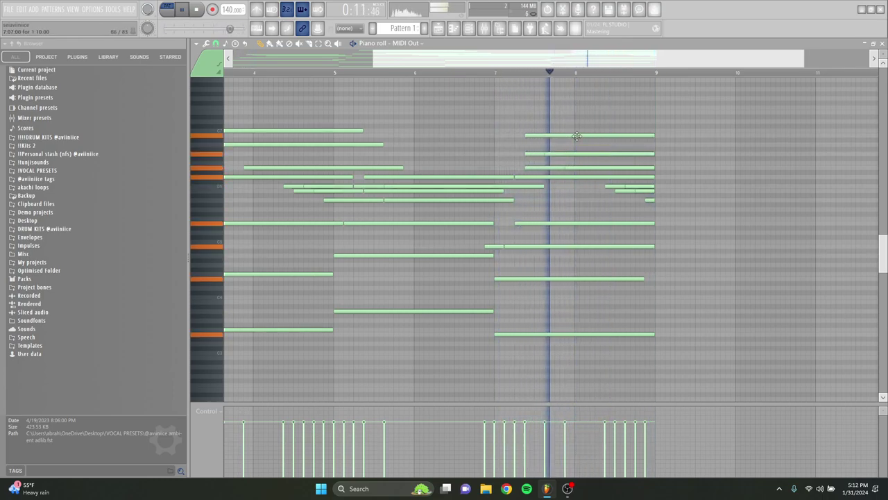
scroll(583, 140, down, 3)
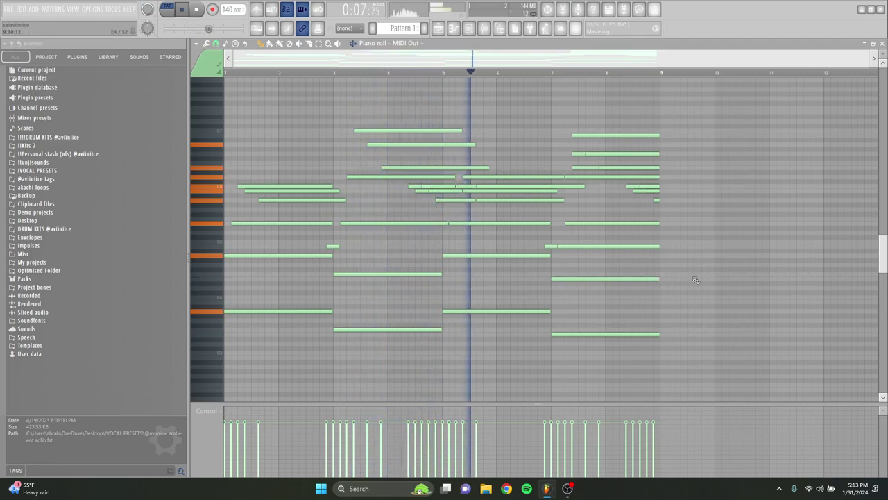
Duplicate the entire eight-bar melody with its chords so the copy starts at bar 9
drag(710, 353, 253, 96)
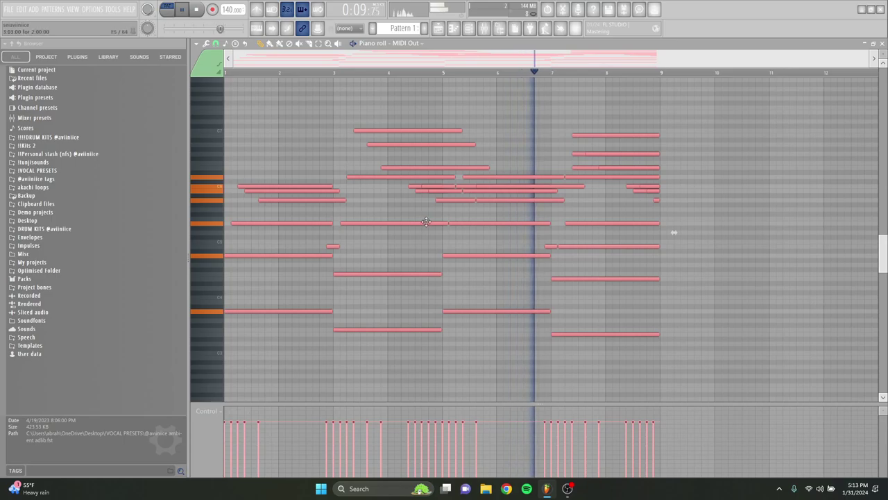
key(ctrl+b)
scroll(424, 221, down, 2)
scroll(424, 221, up, 2)
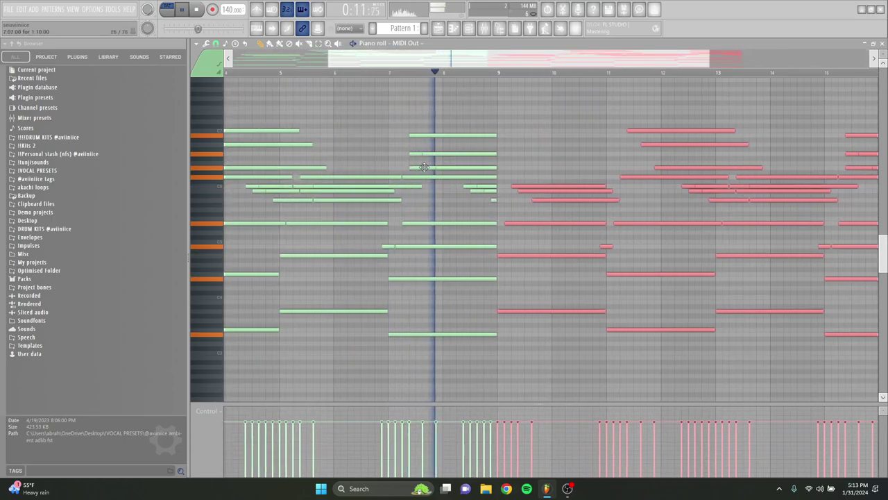
In the first half, repitch the bar 7 B6 note to C7 and the first E6 note to F6, and listen
mouse_move(422, 167)
mouse_down()
mouse_move(420, 130)
mouse_move(415, 154)
mouse_up()
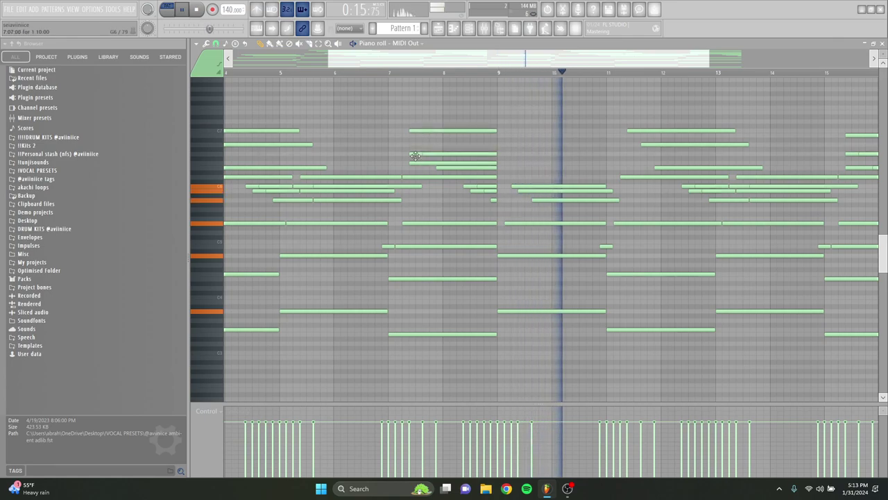
scroll(444, 196, down, 2)
key(space)
key(space)
Replace the bar 7 chord and bass with a copy of the bar 3 F3, F4 and E5 notes, aligned to bar 7
drag(458, 355, 463, 222)
key(Delete)
drag(327, 359, 441, 222)
scroll(432, 329, up, 3)
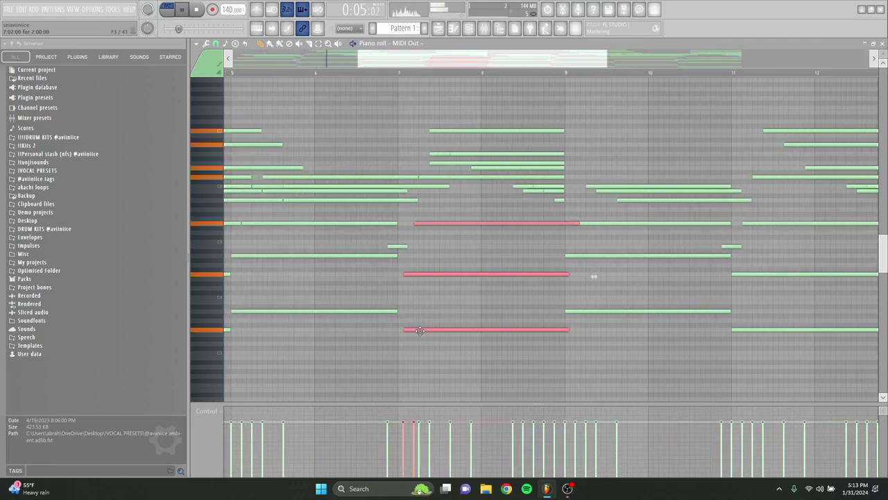
scroll(540, 261, down, 3)
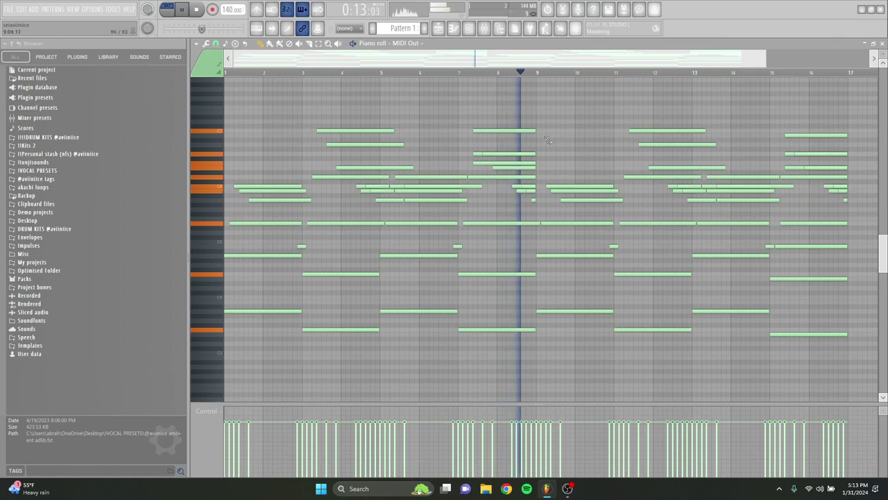
Raise the second G6 note in bar 7 to A6 and replay the passage from bar 7
click(460, 72)
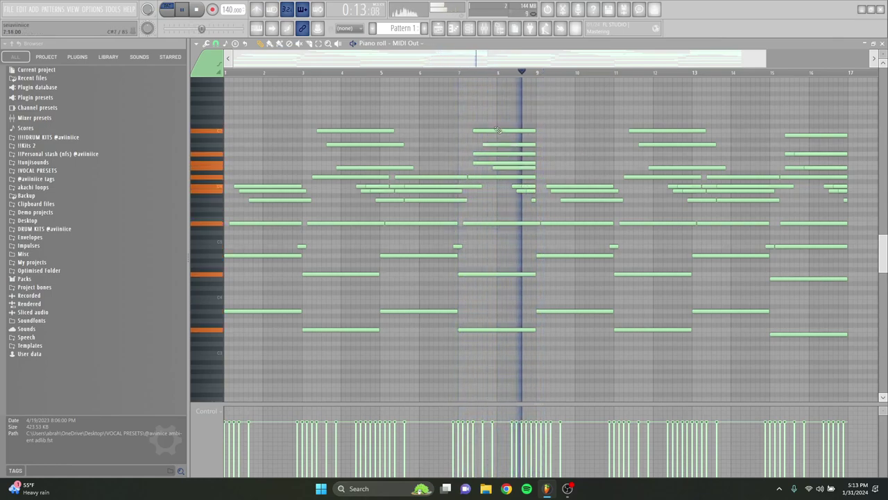
click(460, 72)
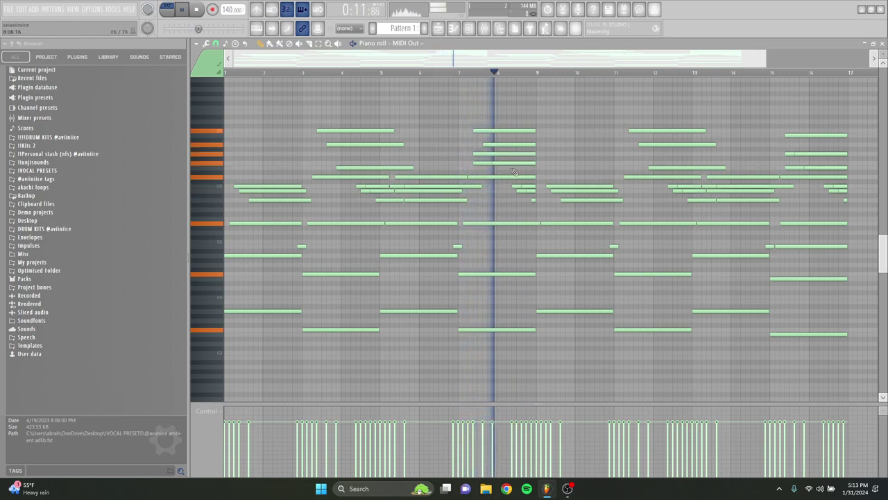
click(460, 72)
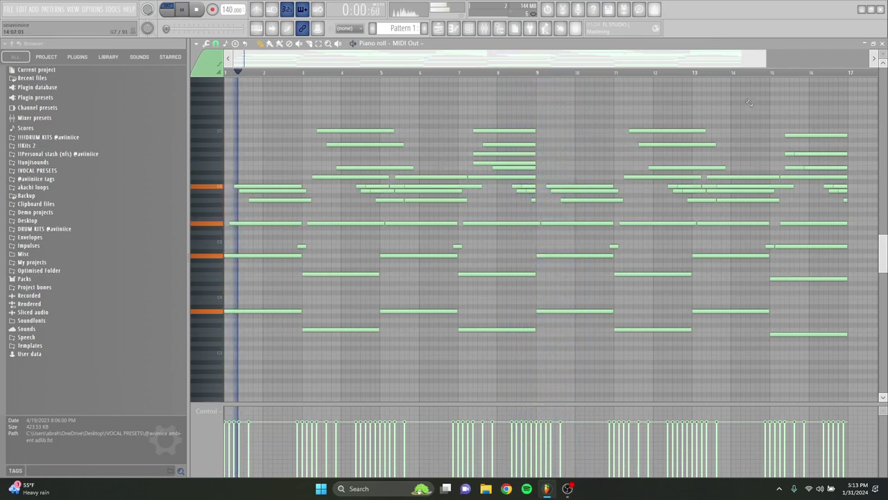
Play the whole 16-bar pattern from the start to review it
drag(884, 57, 884, 54)
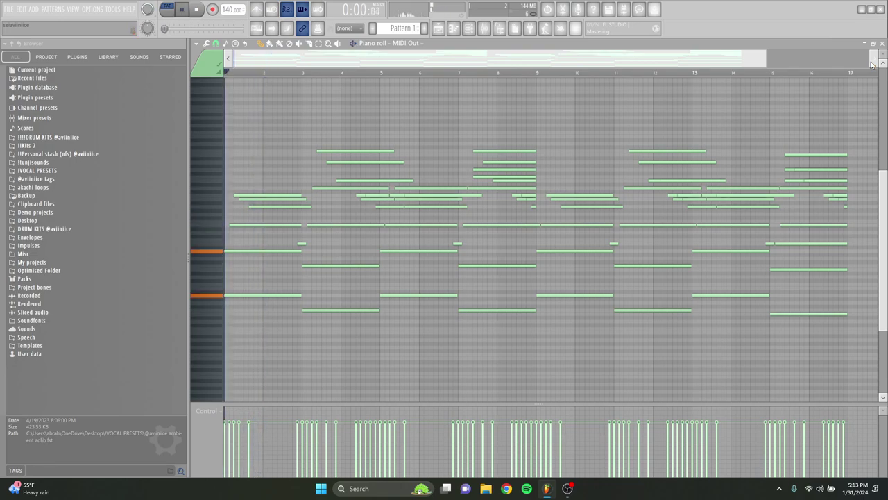
key(space)
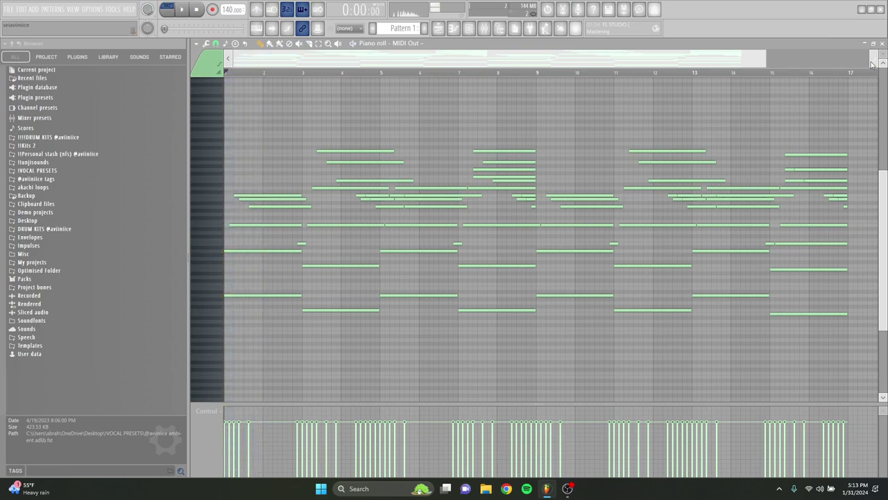
key(space)
key(space)
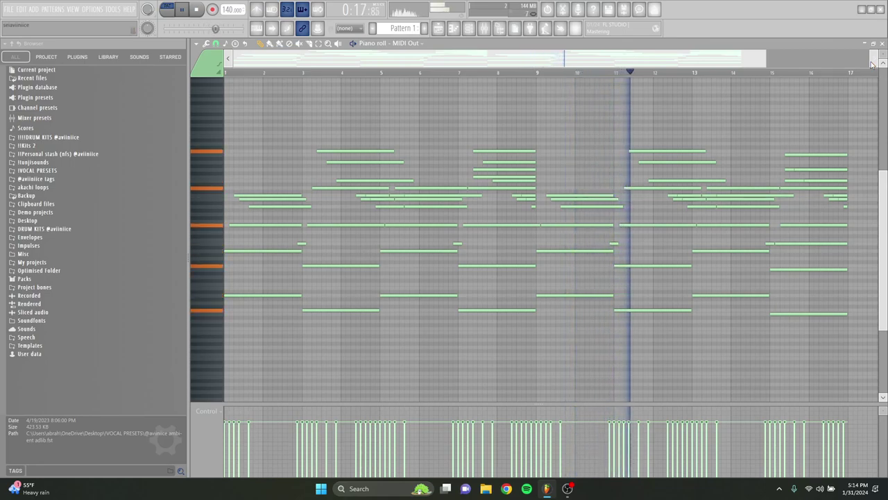
Lower the velocity of all notes slightly and randomize their velocities with the Randomize tool
drag(863, 337, 229, 78)
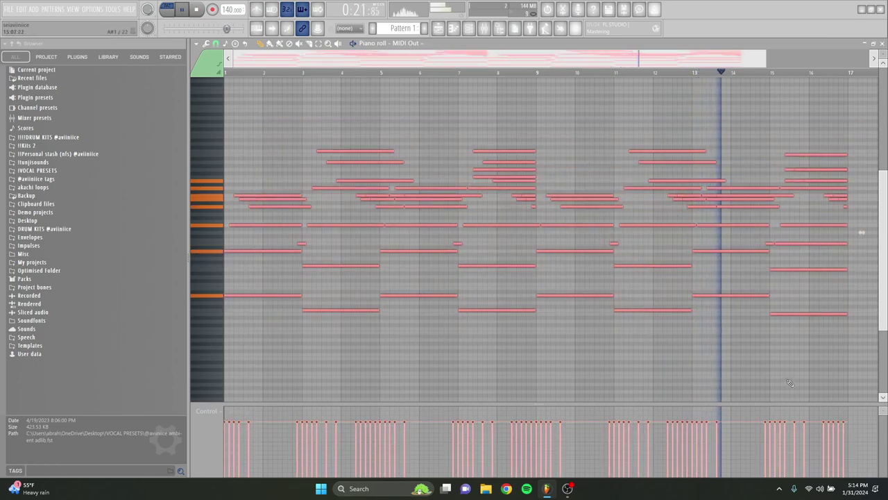
mouse_move(844, 432)
mouse_down()
mouse_move(300, 424)
mouse_move(848, 425)
mouse_up()
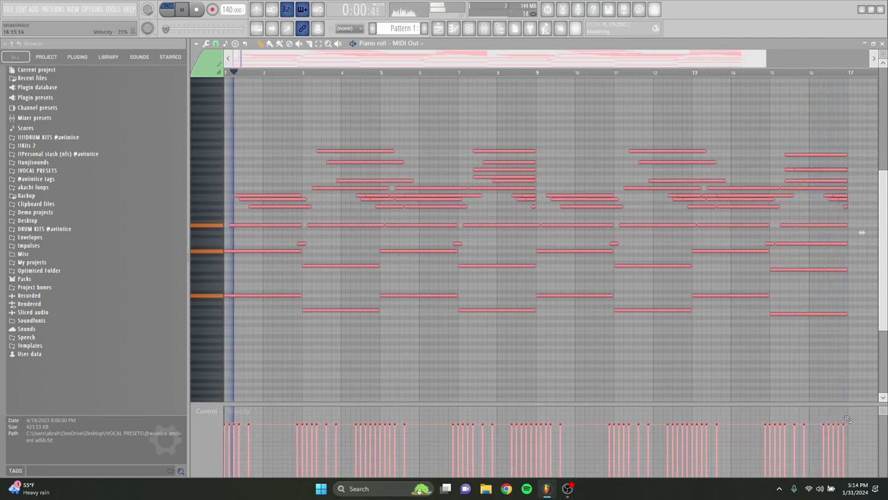
click(206, 43)
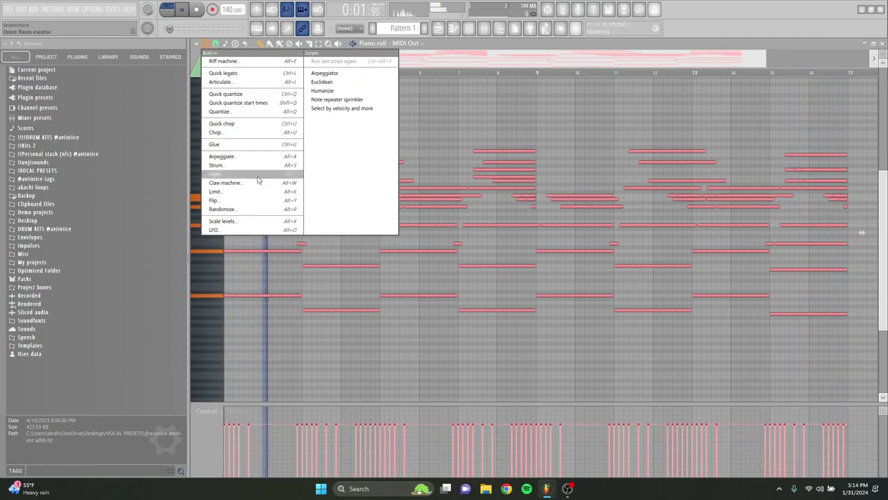
click(271, 210)
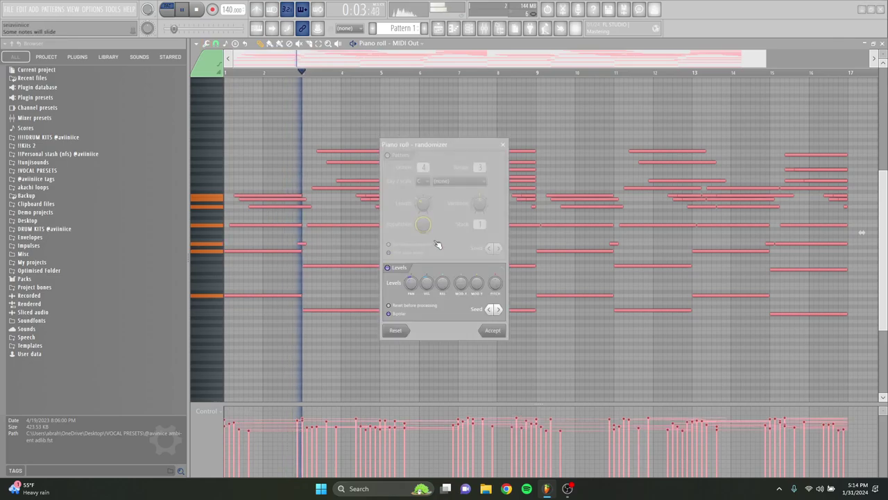
click(498, 332)
Set the tempo to 127 BPM and place Pattern 1 on Track 1 of the playlist
drag(227, 10, 228, 19)
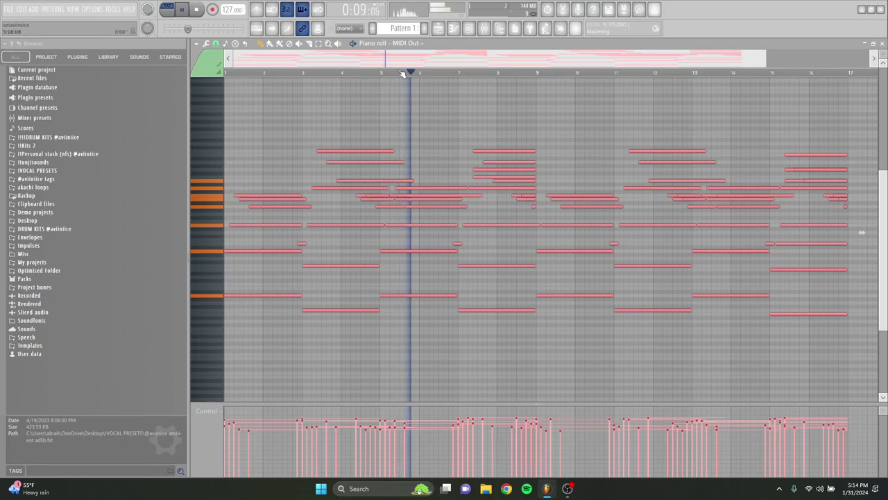
ctrl+click(431, 119)
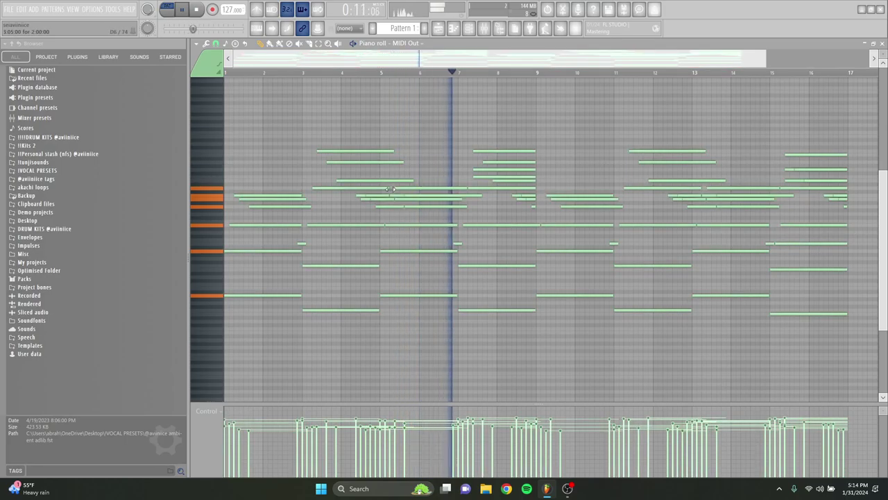
click(437, 28)
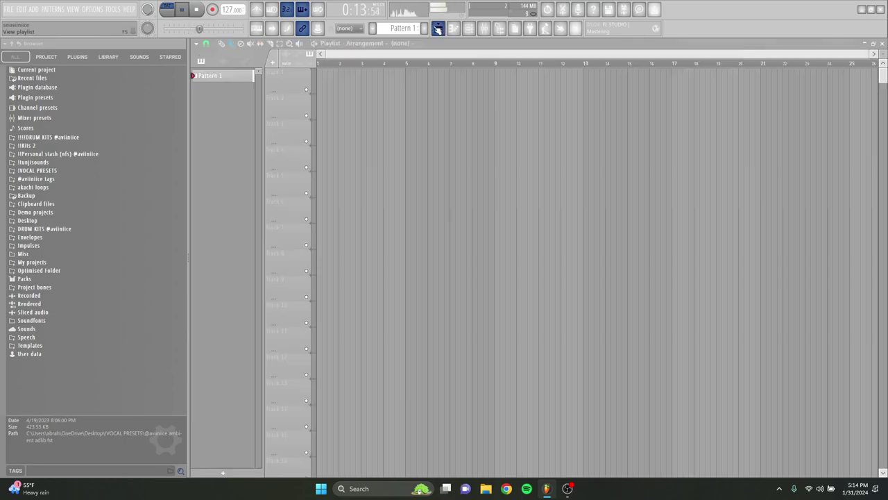
click(329, 82)
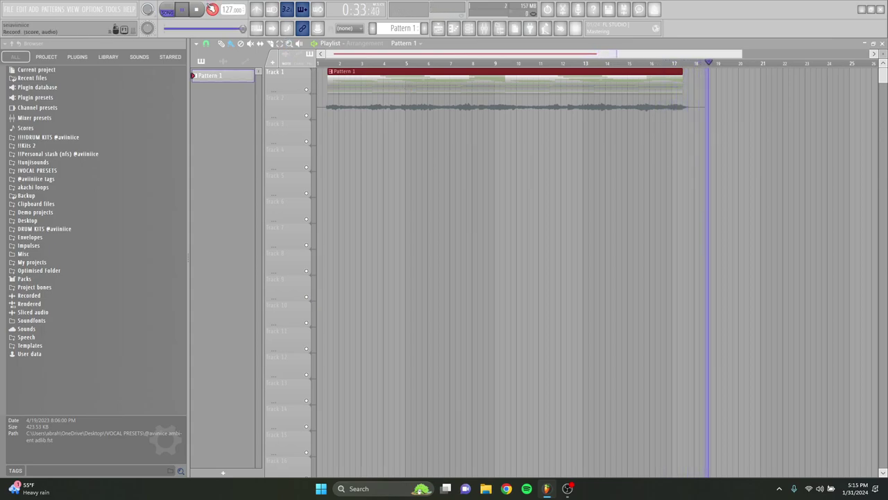
Stop the recording and trim the silent start of the recorded audio clip on Track 2 to line up with Pattern 1
key(space)
right_click(312, 116)
scroll(317, 119, up, 2)
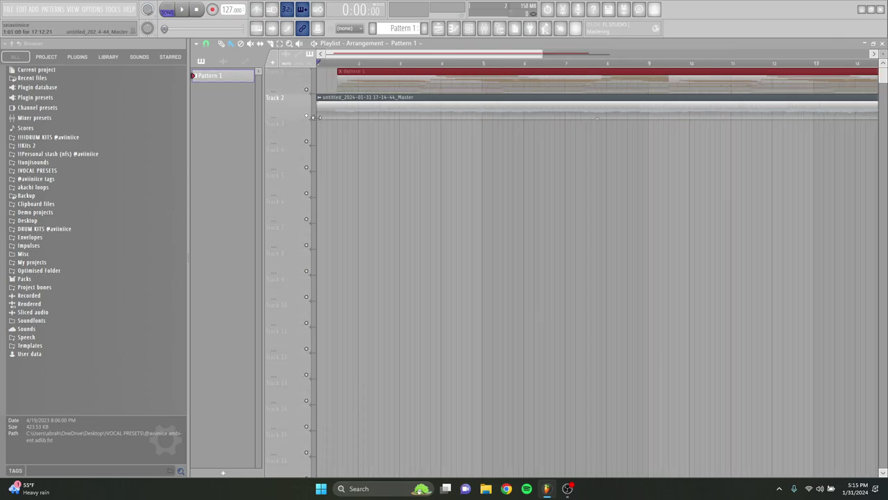
drag(318, 114, 333, 115)
scroll(332, 127, up, 4)
scroll(332, 134, up, 2)
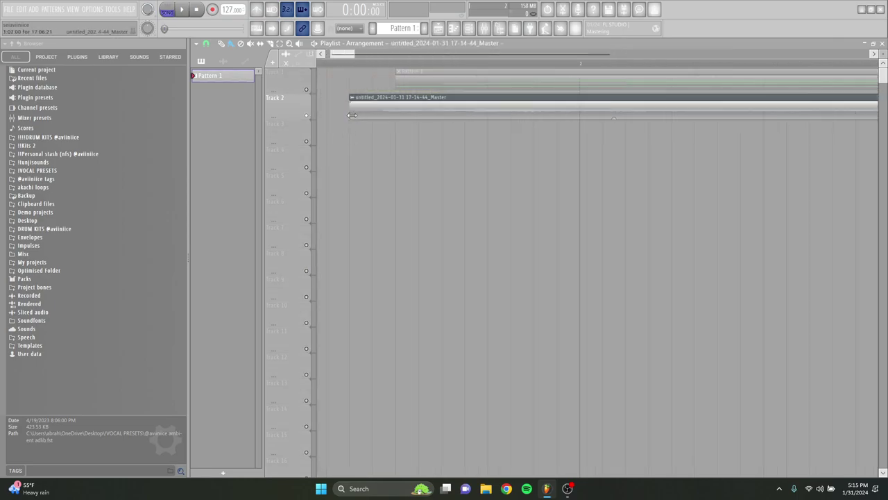
Move Pattern 1 and the recorded audio clip back to bar 1 and slice the audio clip at bar 17
drag(398, 118, 266, 144)
scroll(399, 152, down, 5)
click(396, 135)
right_click(411, 129)
scroll(358, 112, down, 4)
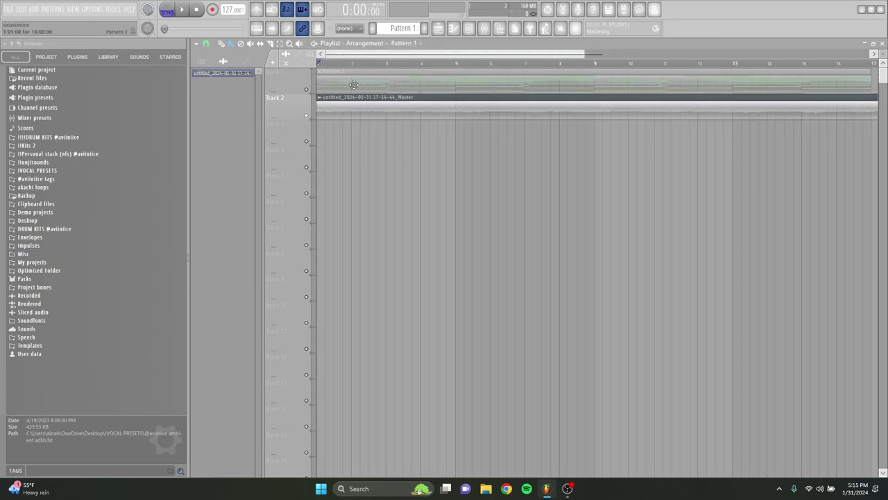
scroll(343, 101, down, 3)
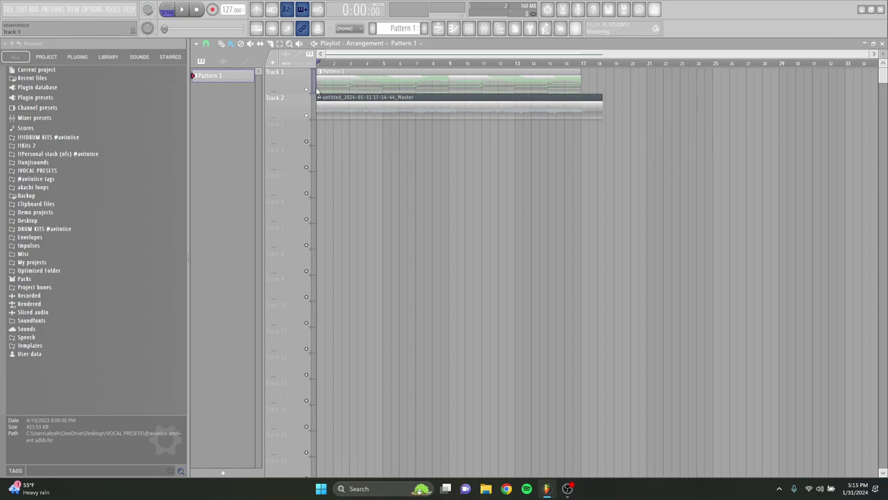
double_click(436, 83)
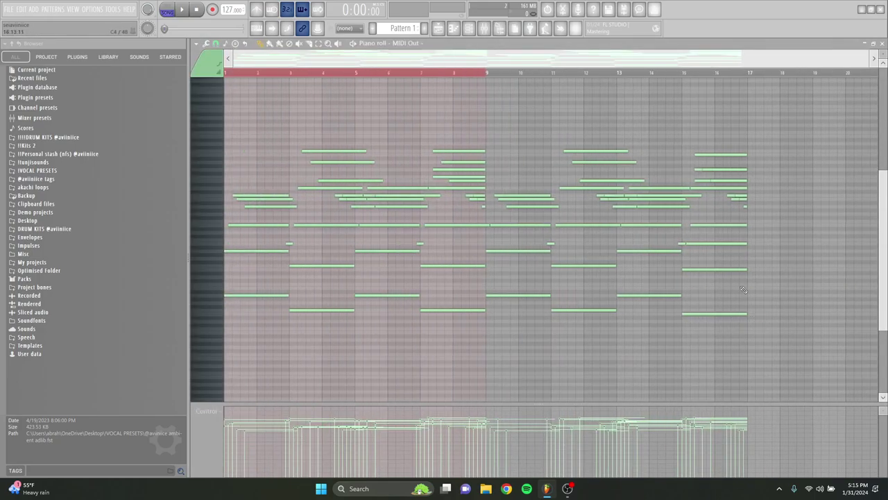
click(453, 28)
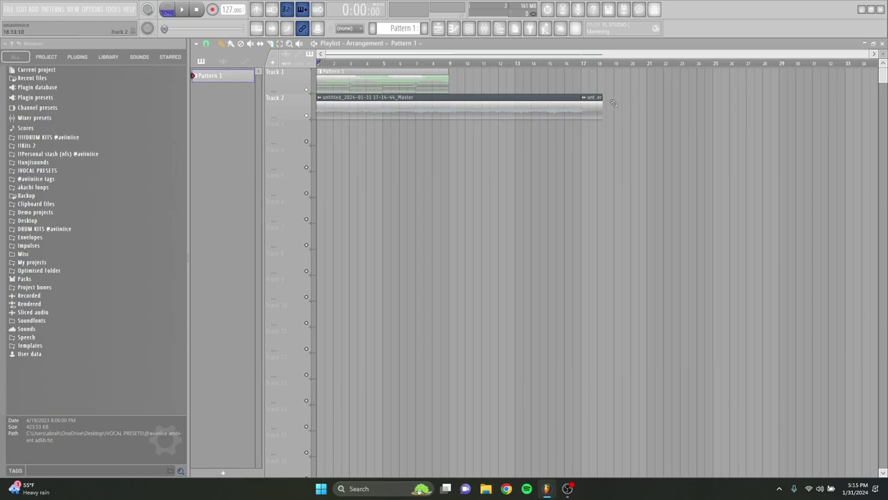
Clone the MIDI Out channel and extend the Pattern 1 clip on Track 1 to the full 16 bars
click(468, 29)
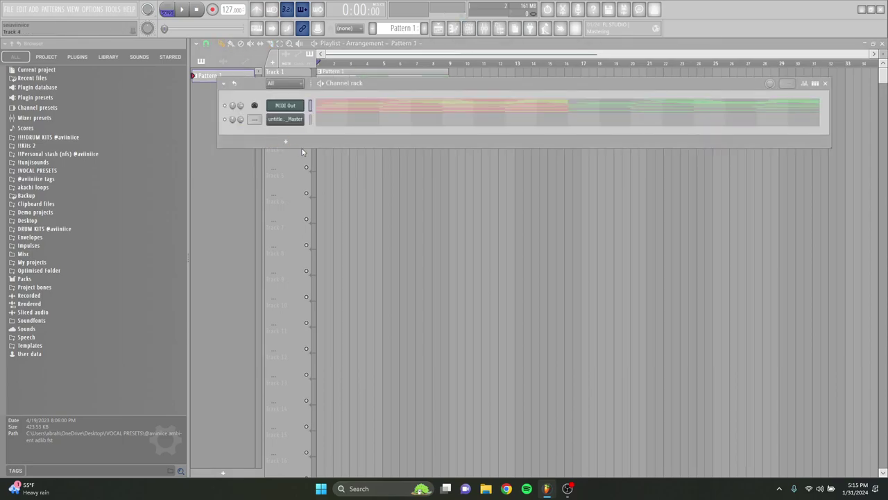
right_click(296, 106)
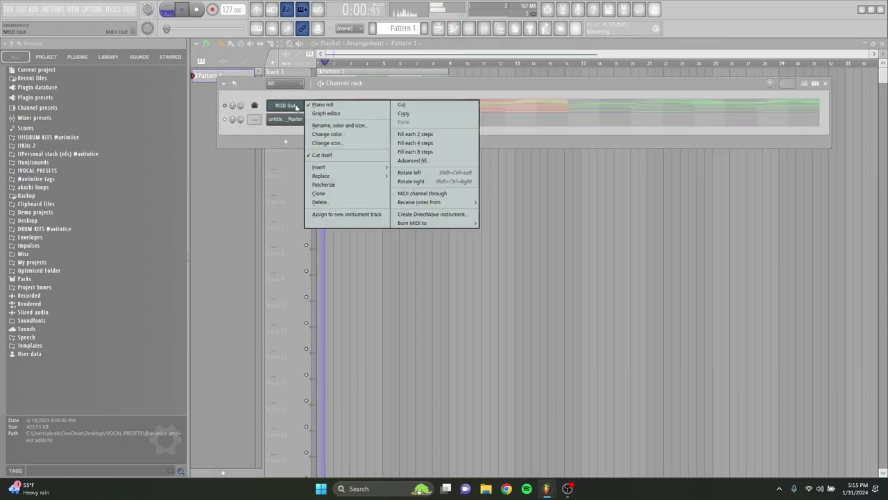
click(331, 194)
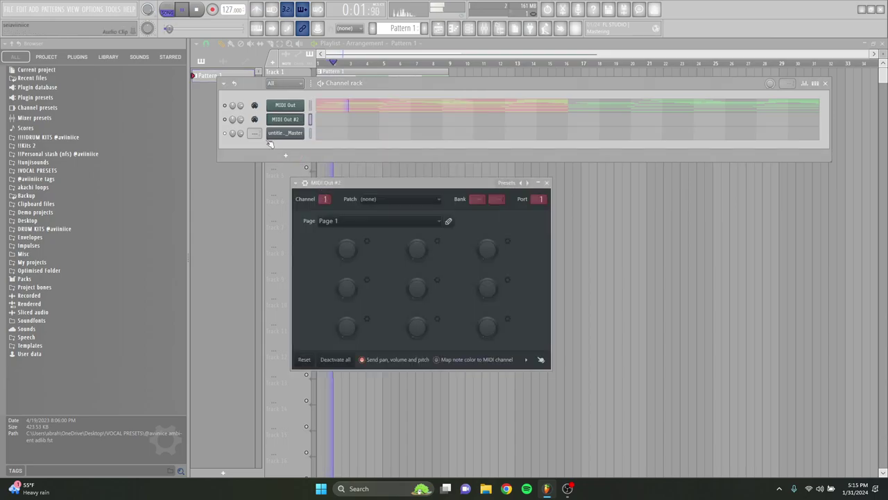
click(232, 170)
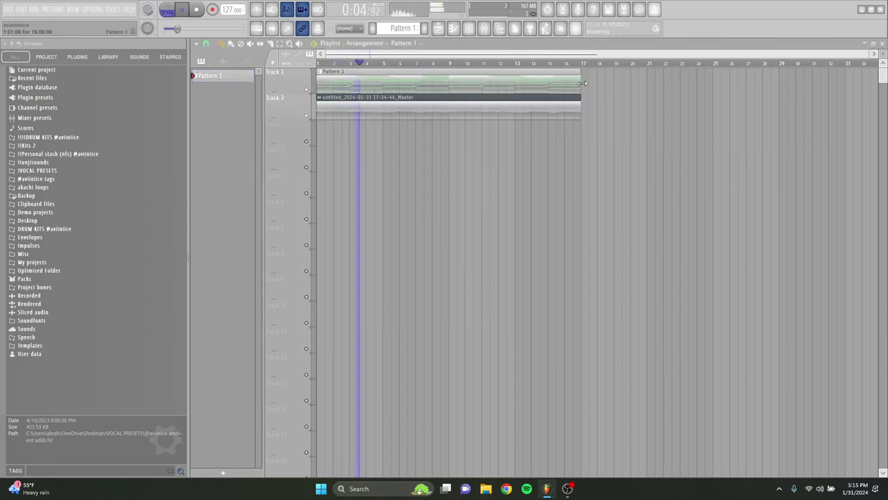
Switch the piano roll to the cloned MIDI Out #2 channel and rehearse a counter-melody over the playback
click(469, 32)
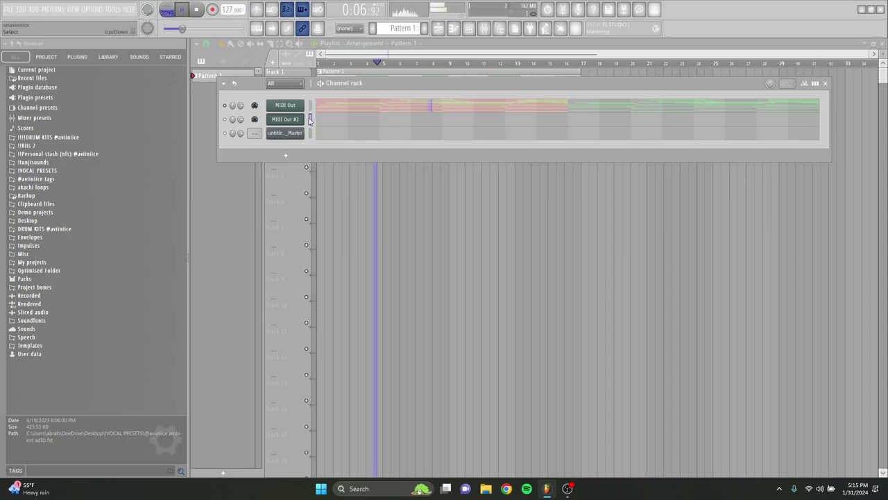
click(389, 108)
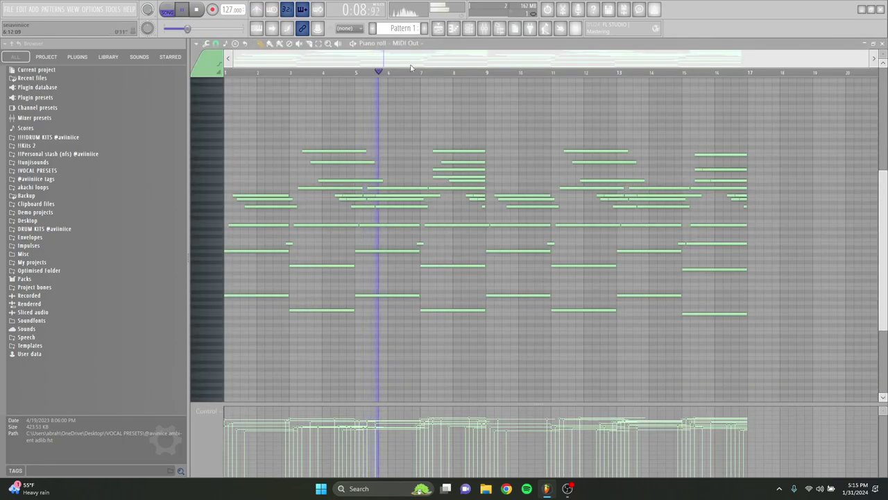
click(408, 44)
click(420, 102)
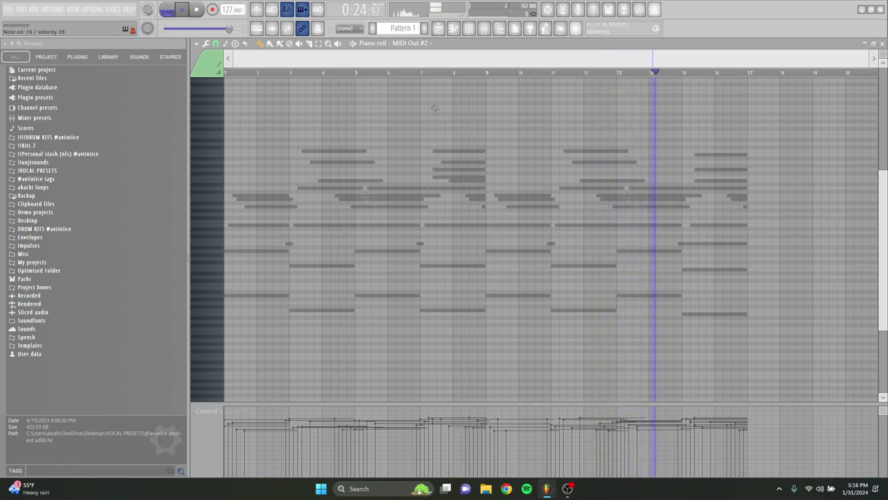
key(space)
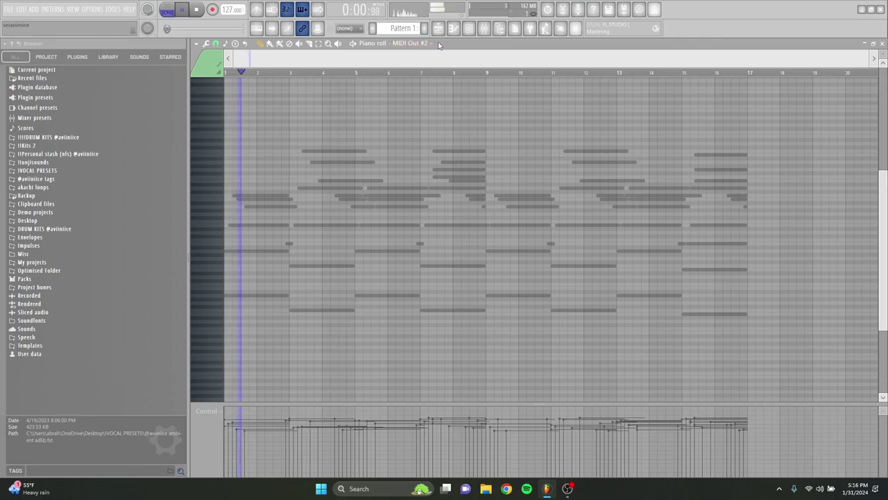
click(470, 28)
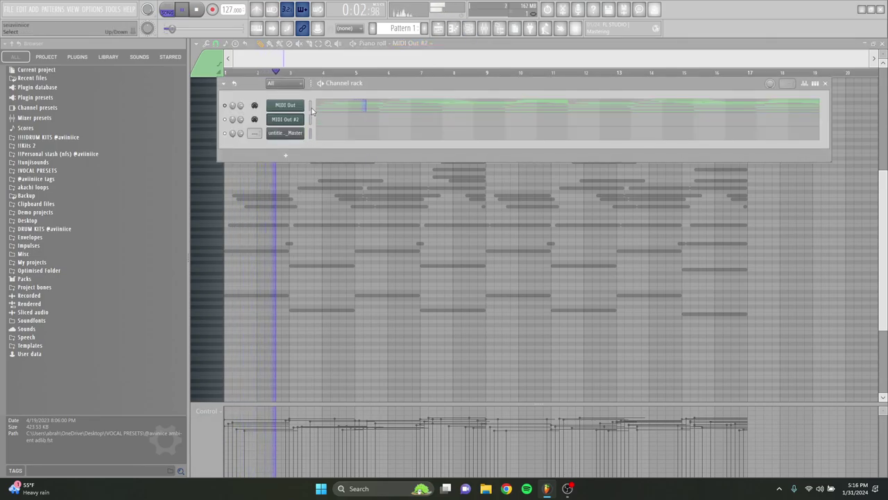
key(F6)
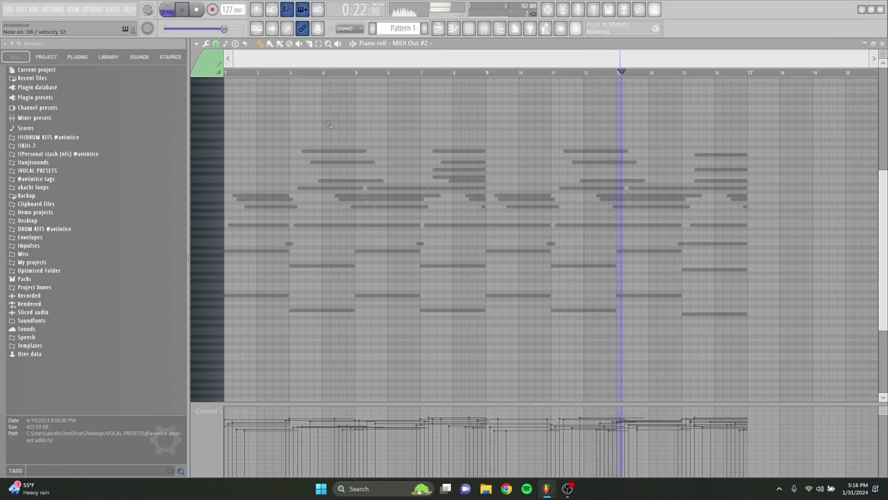
Record a take of the counter-melody with the metronome on and check where its notes were captured
click(213, 9)
click(241, 36)
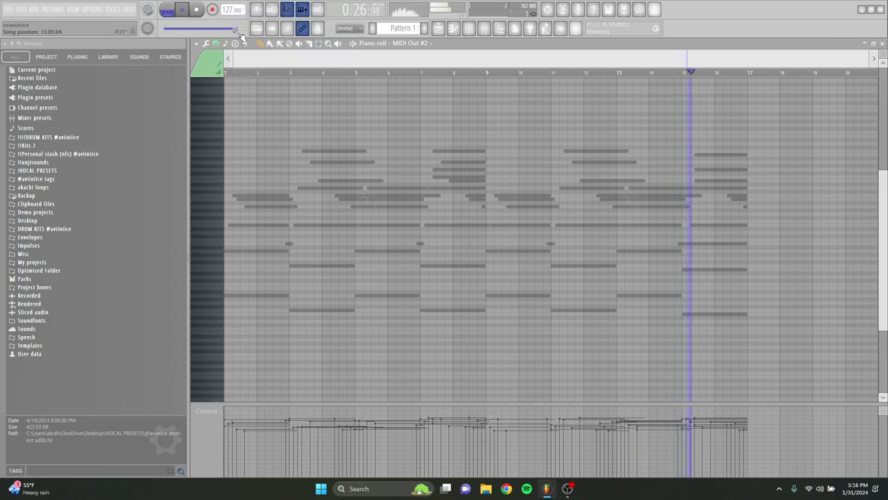
key(space)
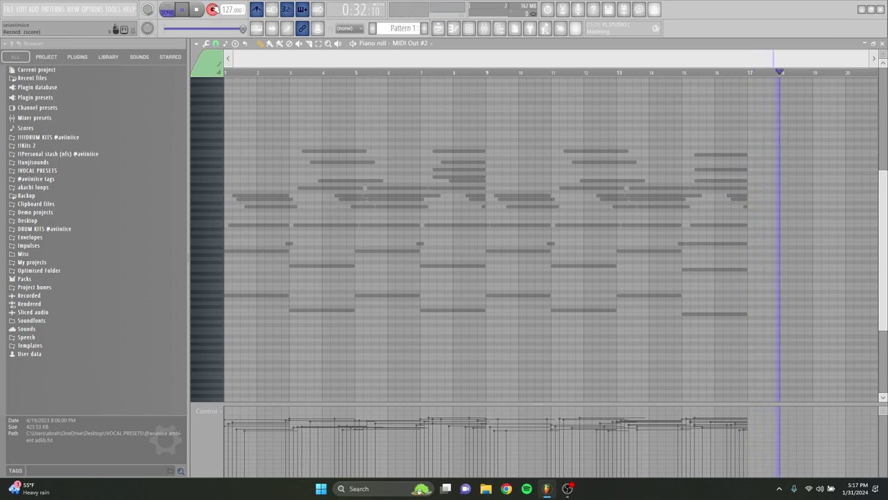
click(468, 29)
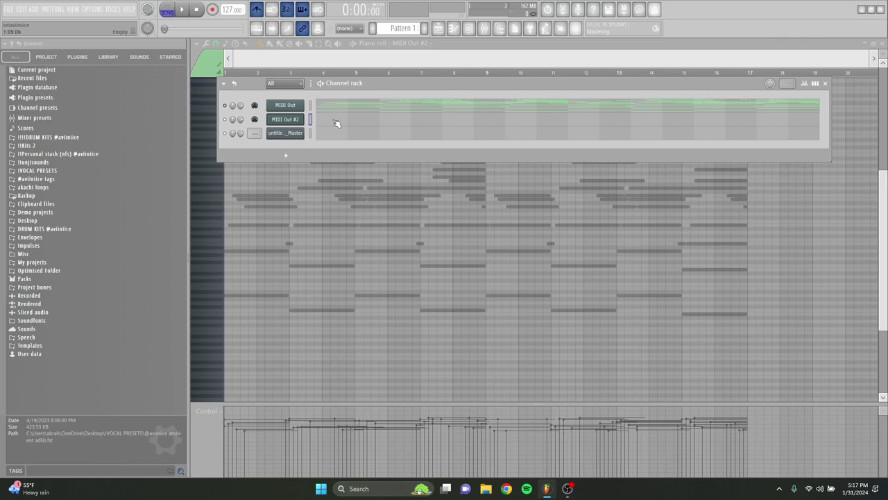
key(F6)
Check that the recording filter captures notes and arm recording
right_click(219, 10)
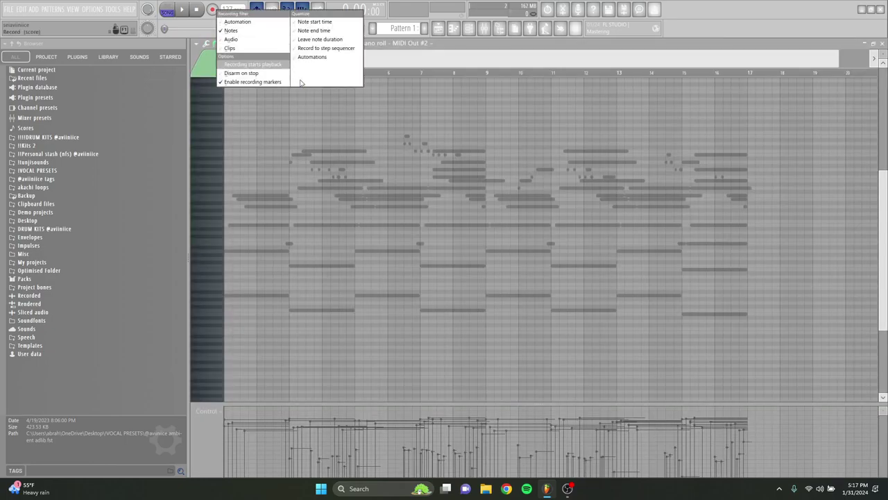
click(268, 31)
right_click(211, 12)
click(236, 37)
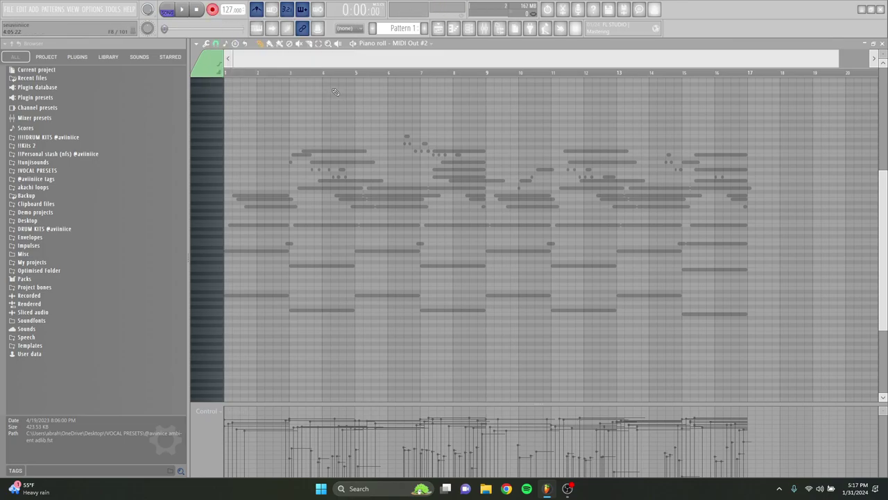
Select MIDI Out #2 as the target channel and record the counter-melody over all 16 bars
click(416, 43)
click(419, 62)
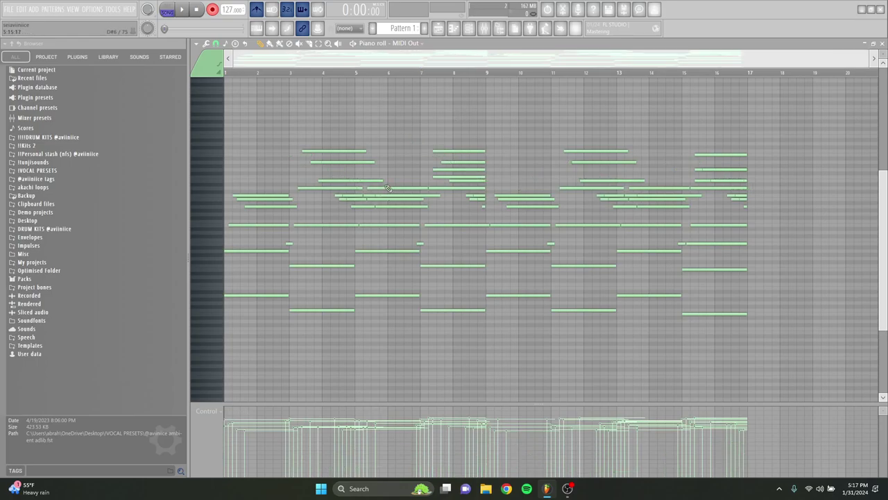
click(407, 43)
click(415, 102)
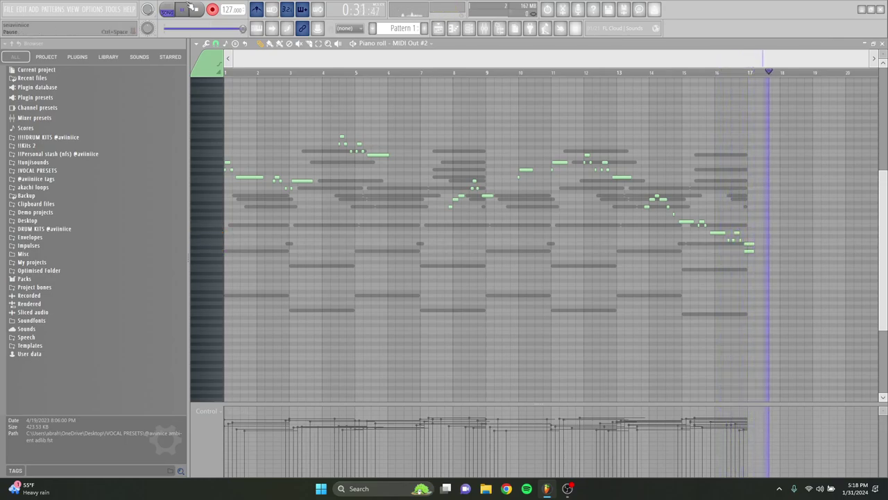
key(space)
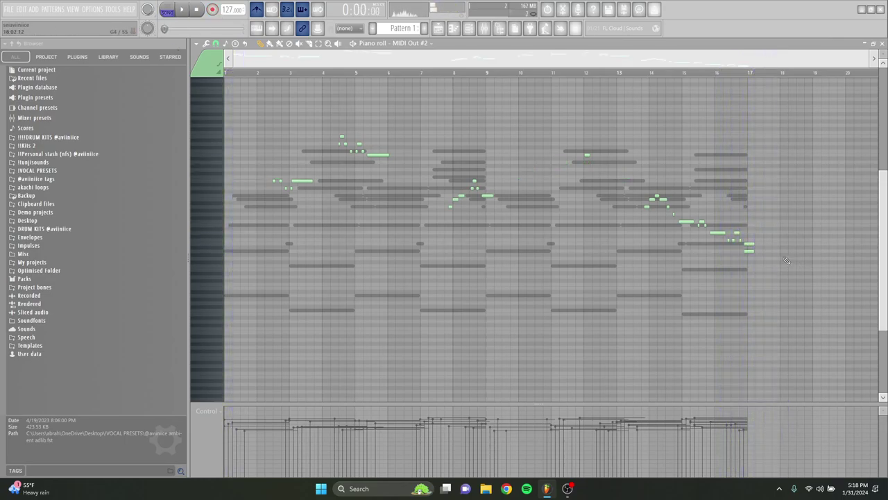
Delete the extra upper note at the end of the MIDI Out #2 take and quantize all its notes
scroll(760, 262, up, 5)
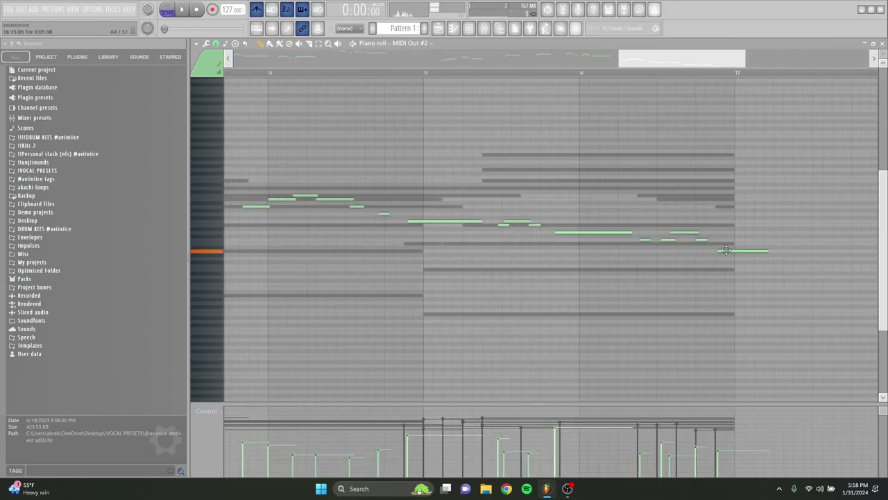
scroll(725, 250, down, 5)
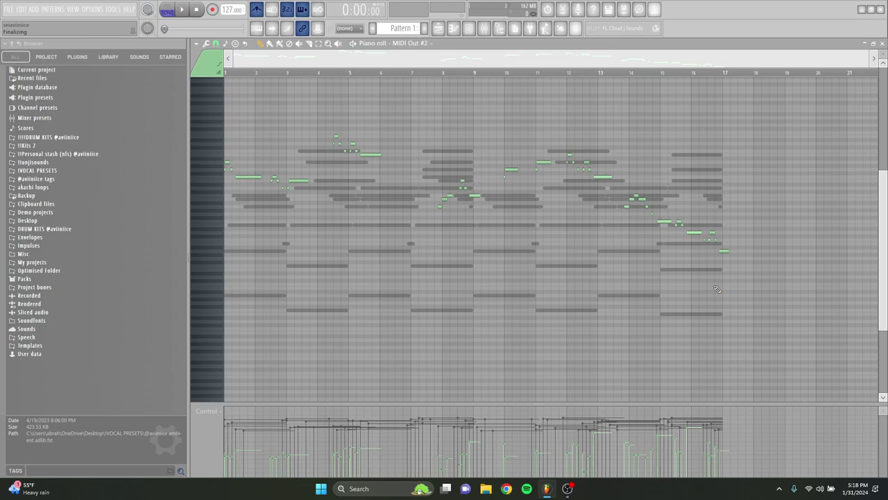
drag(793, 279, 217, 75)
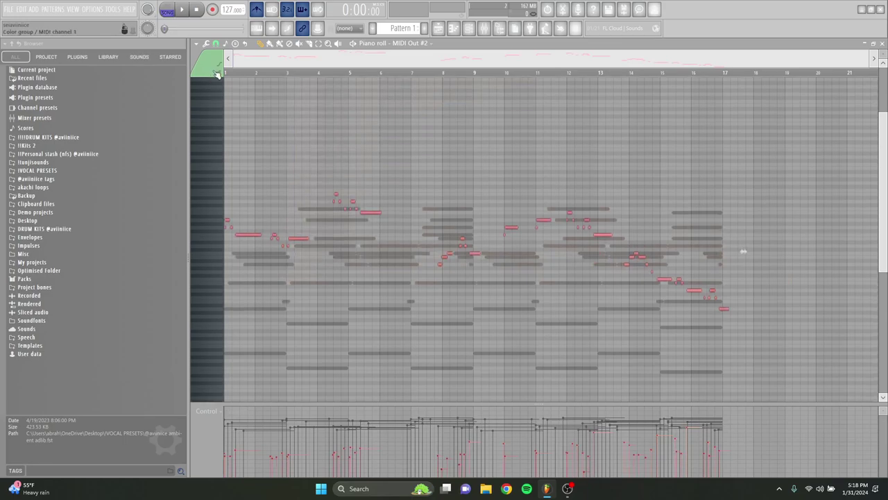
click(206, 44)
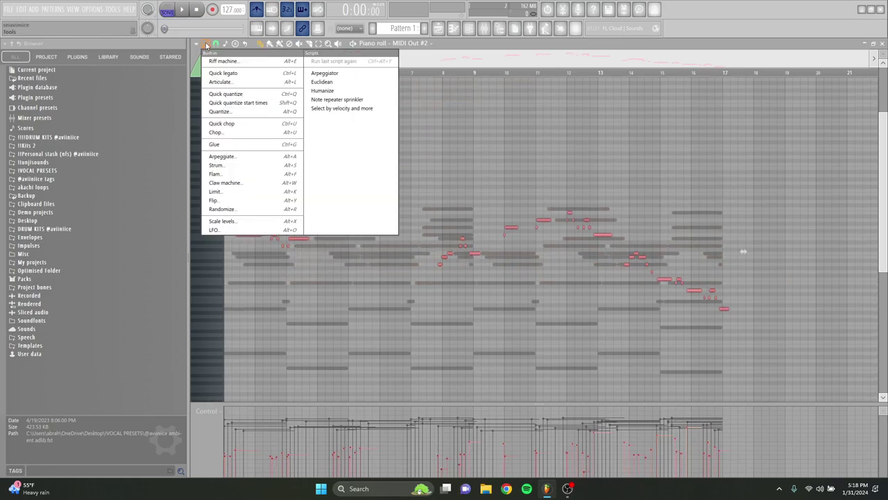
click(238, 112)
click(504, 305)
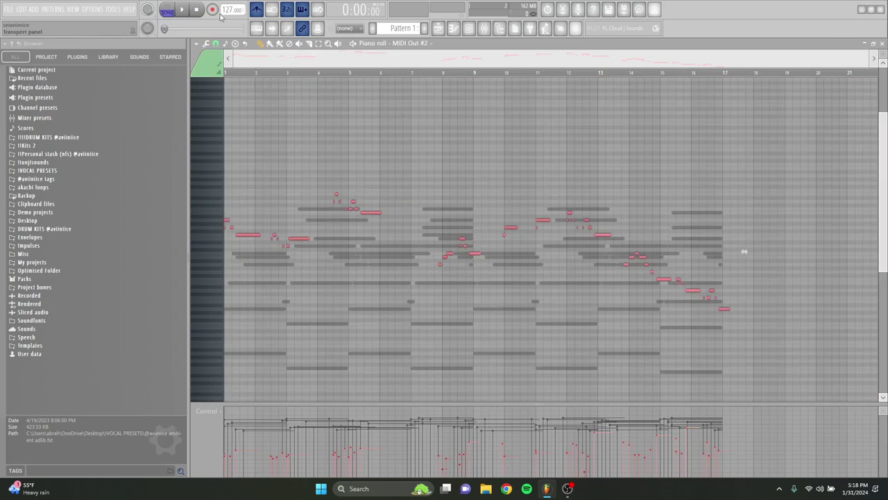
Play the quantized MIDI Out #2 counter-melody from the start and check the timing of its opening phrases
click(440, 30)
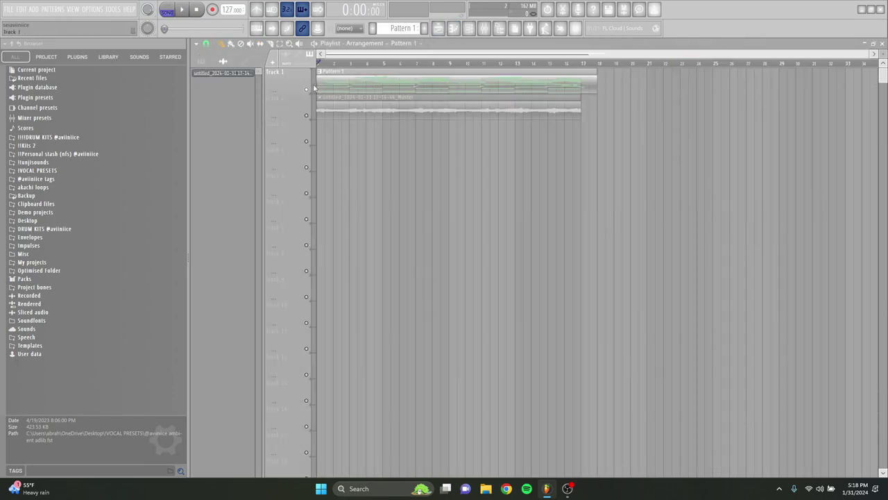
click(469, 28)
click(335, 123)
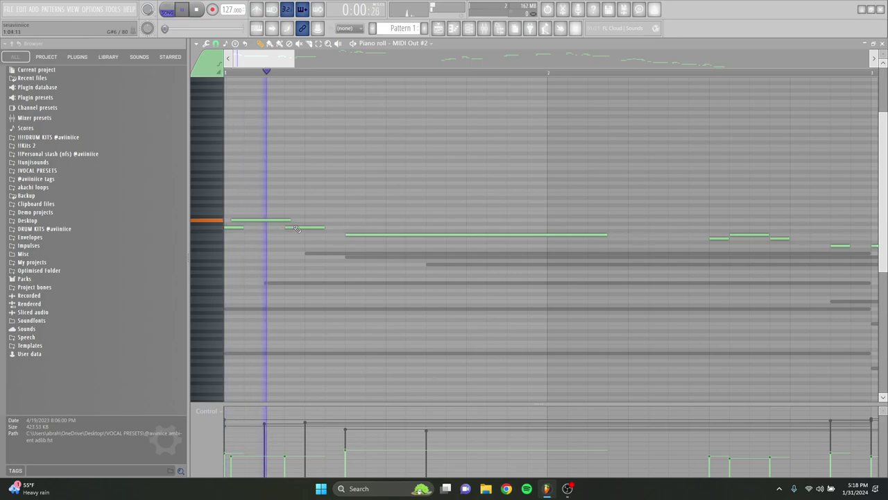
scroll(309, 236, down, 3)
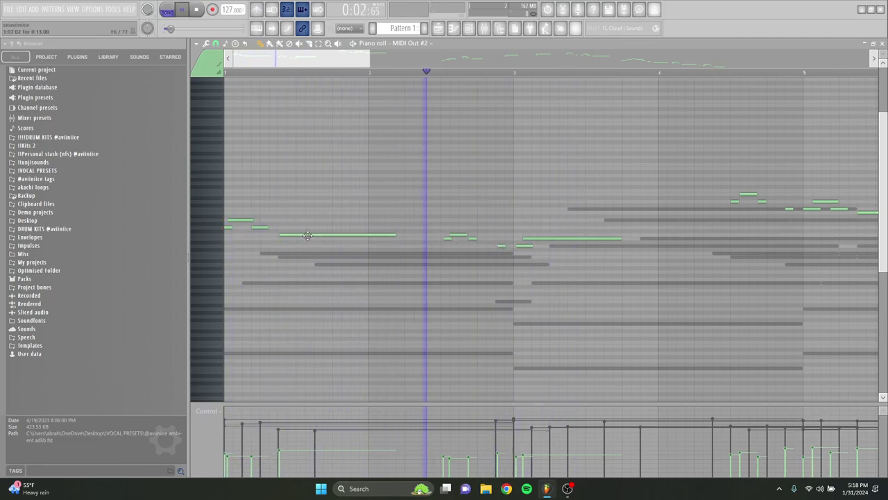
scroll(307, 236, down, 2)
scroll(496, 252, up, 2)
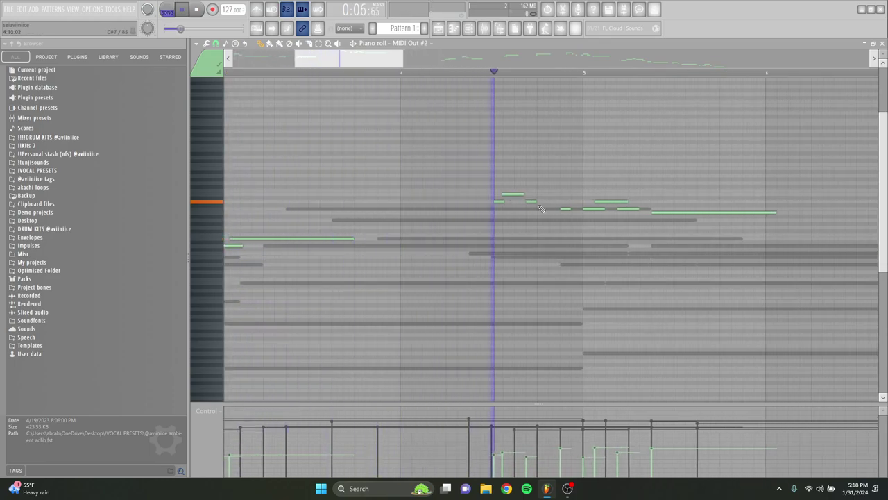
Nudge the low note at the start of bar 5 and the long note ending that phrase slightly later
drag(591, 209, 595, 208)
drag(656, 213, 660, 213)
scroll(474, 252, down, 3)
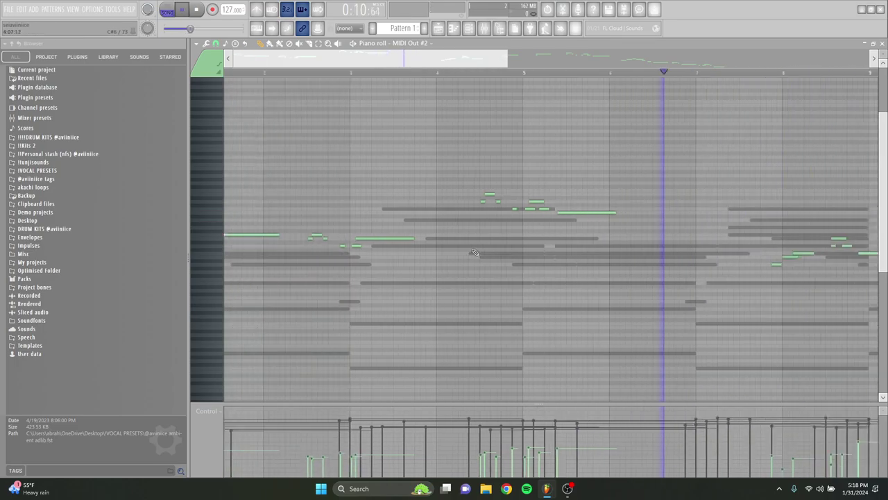
scroll(664, 253, up, 2)
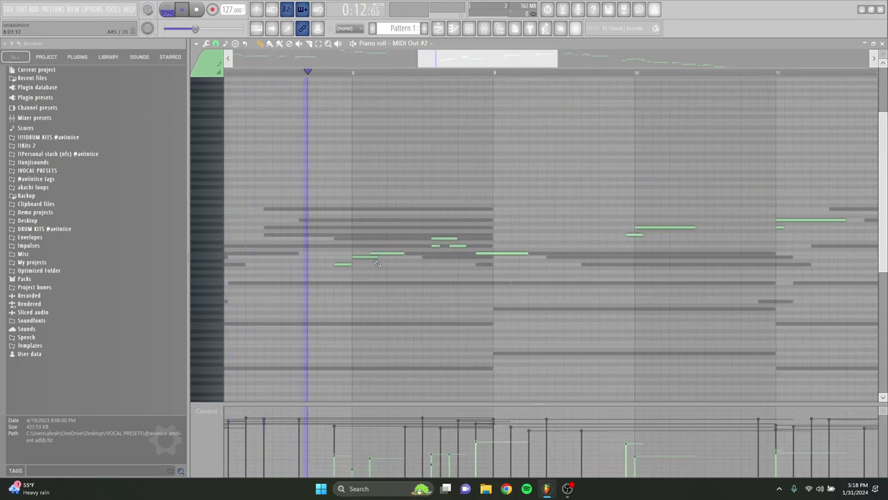
Stagger the short notes in the second half of bar 8, moving the first two slightly earlier and the last one slightly later
drag(445, 239, 463, 246)
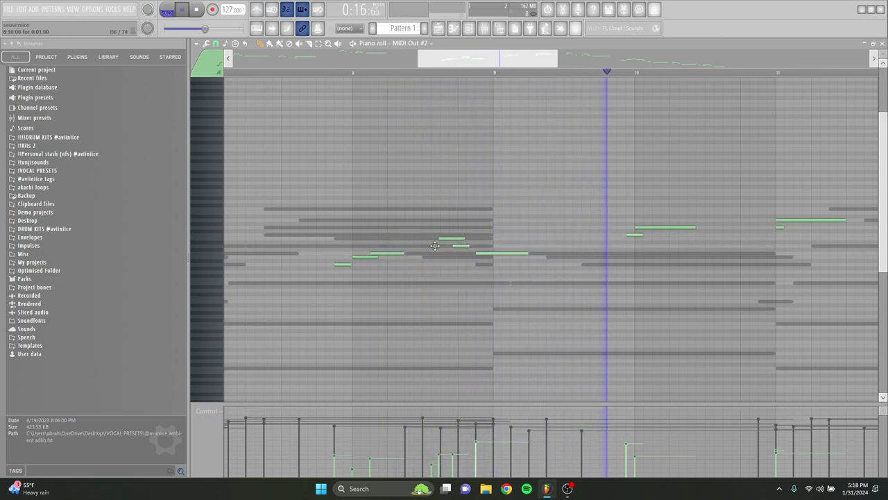
click(422, 74)
drag(446, 250, 434, 238)
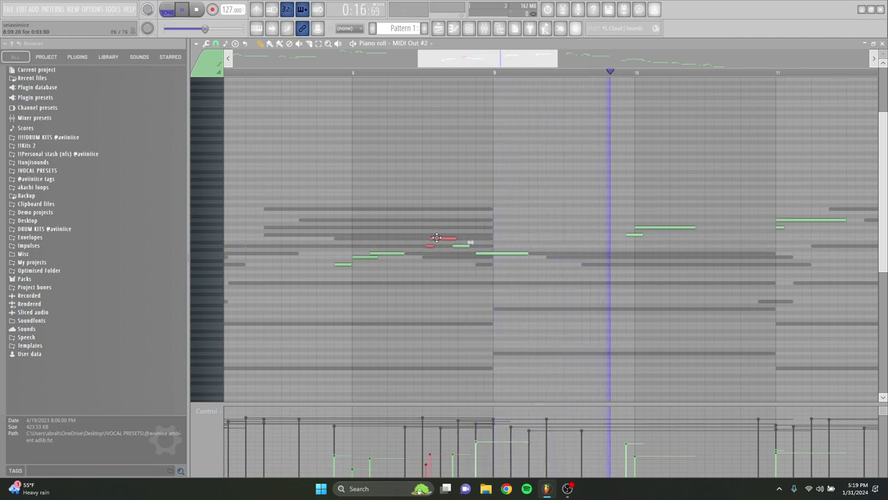
click(383, 73)
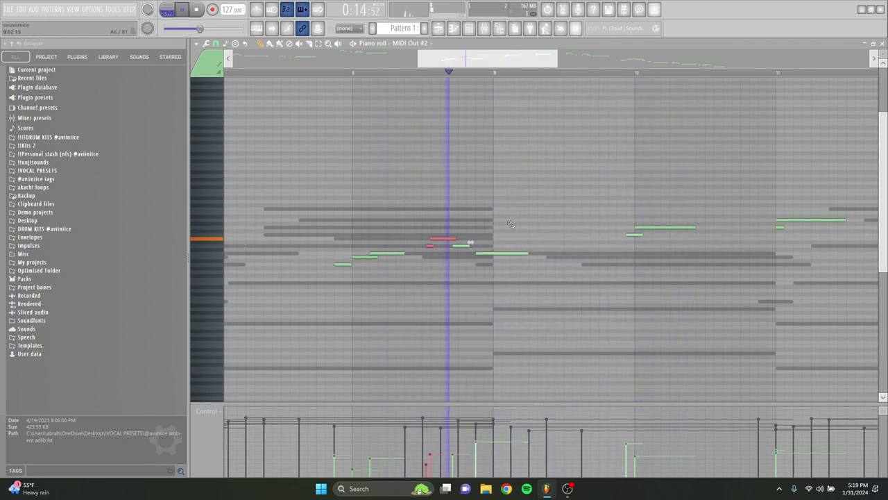
ctrl+click(461, 251)
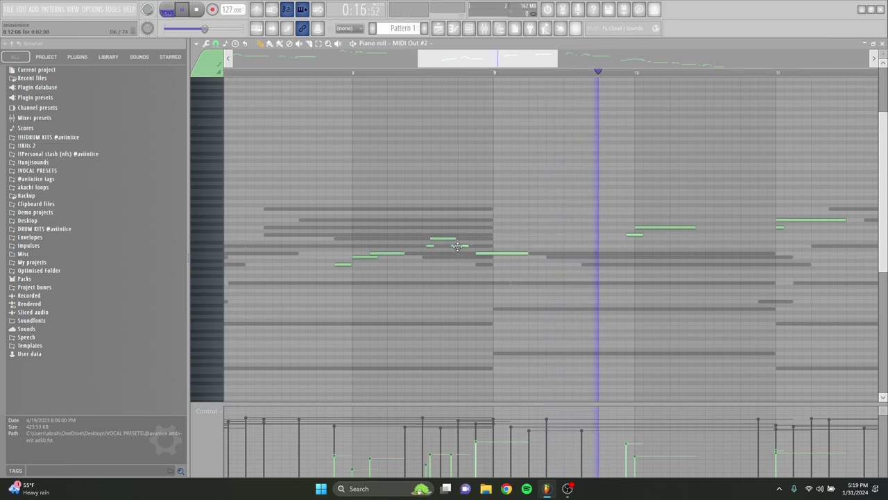
Nudge the short low note leading into bar 10 slightly later, keeping its start just ahead of the bar line
scroll(431, 247, down, 1)
scroll(486, 239, right, 2)
drag(506, 236, 510, 236)
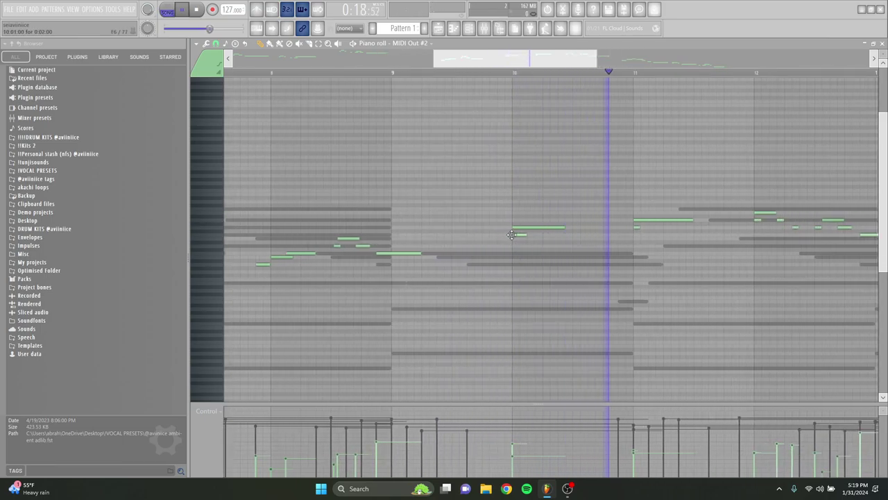
scroll(468, 282, down, 1)
scroll(552, 252, up, 2)
scroll(553, 252, right, 1)
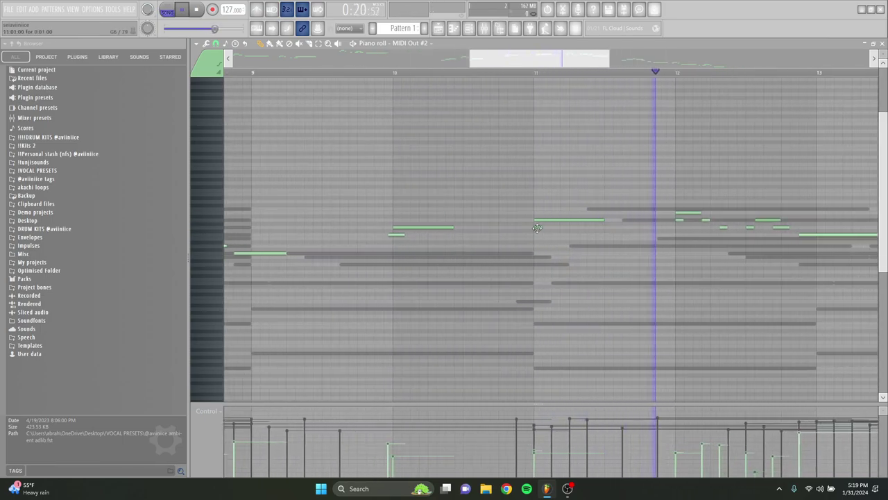
Move the short low note at bar 11 just ahead of the bar line and nudge the upper note at bar 12 slightly later
scroll(597, 221, right, 1)
scroll(601, 219, down, 1)
scroll(601, 220, up, 2)
drag(561, 212, 565, 213)
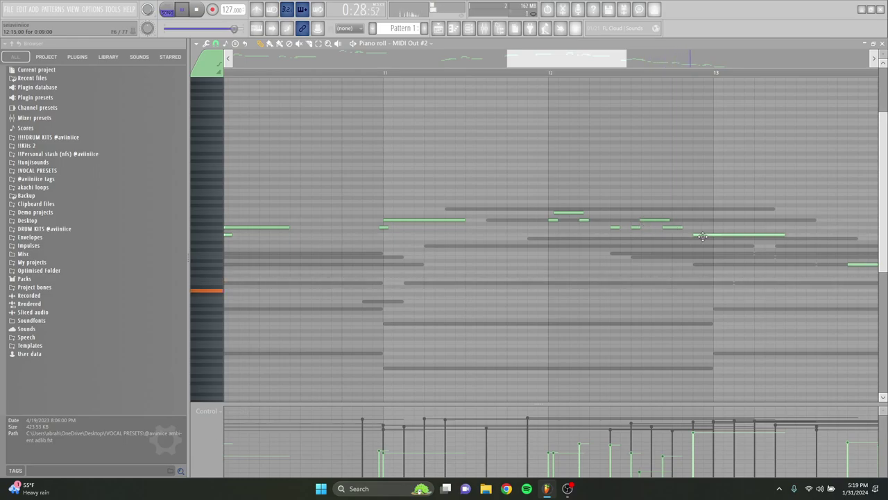
Trim the final low note of the counter-melody so that it ends at bar 17
scroll(700, 239, down, 5)
scroll(725, 311, up, 3)
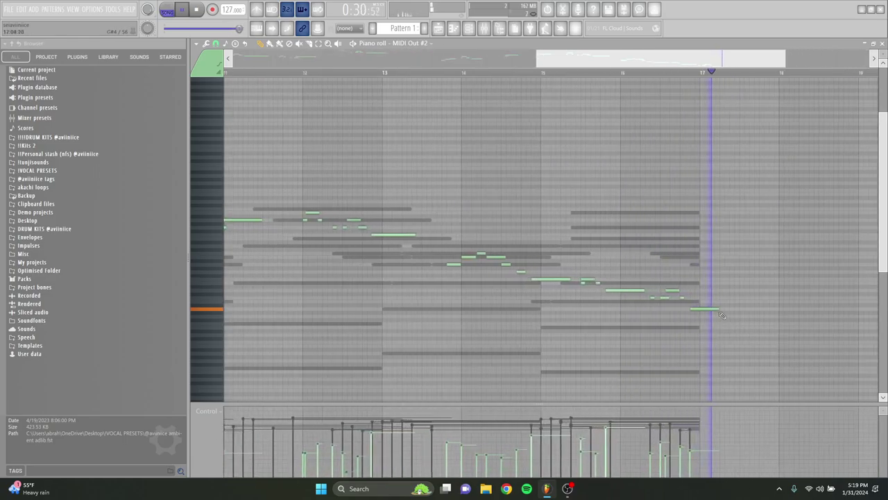
drag(717, 310, 699, 310)
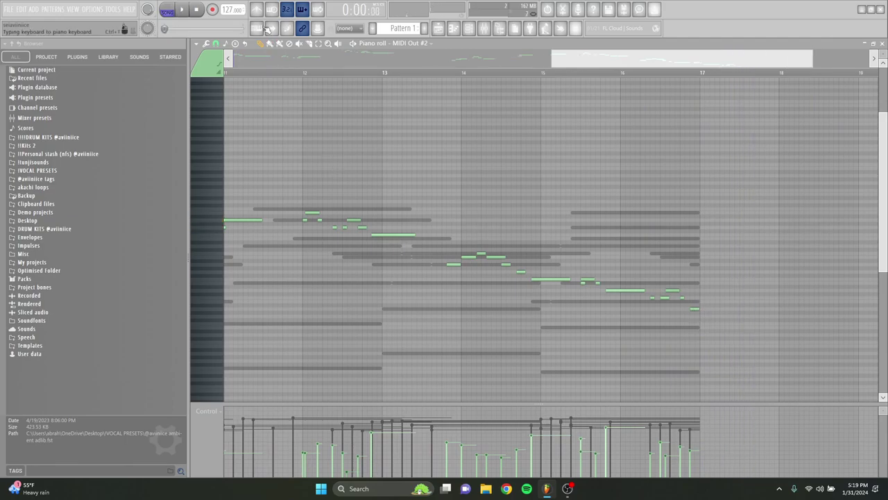
With the metronome playing, nudge the upper short note in bar 15 slightly later and move the longer note in bar 14 one step earlier
scroll(533, 207, up, 3)
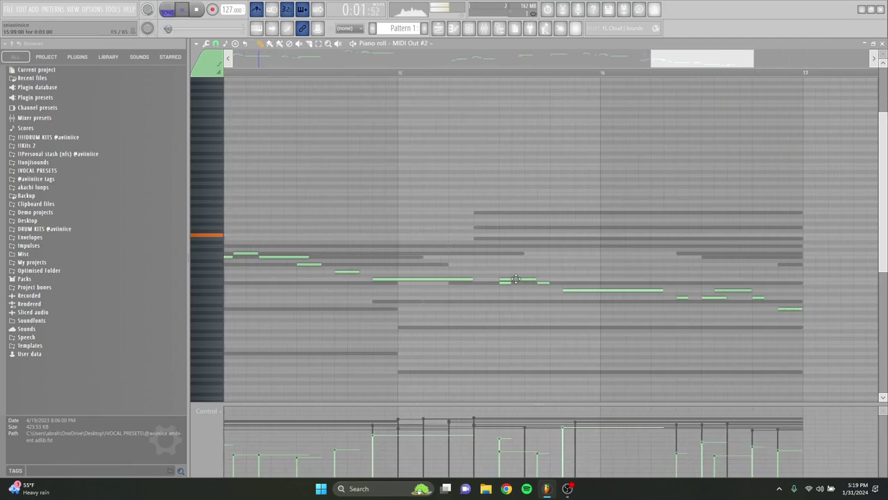
scroll(521, 279, down, 2)
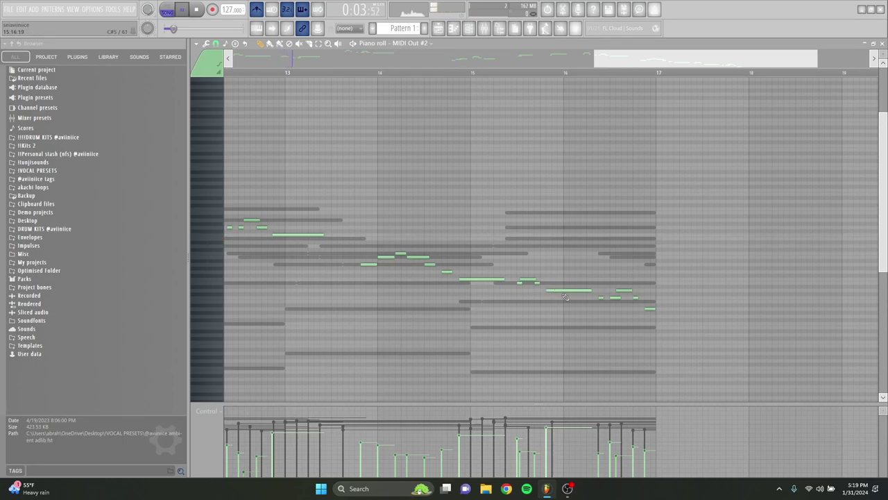
scroll(466, 290, up, 1)
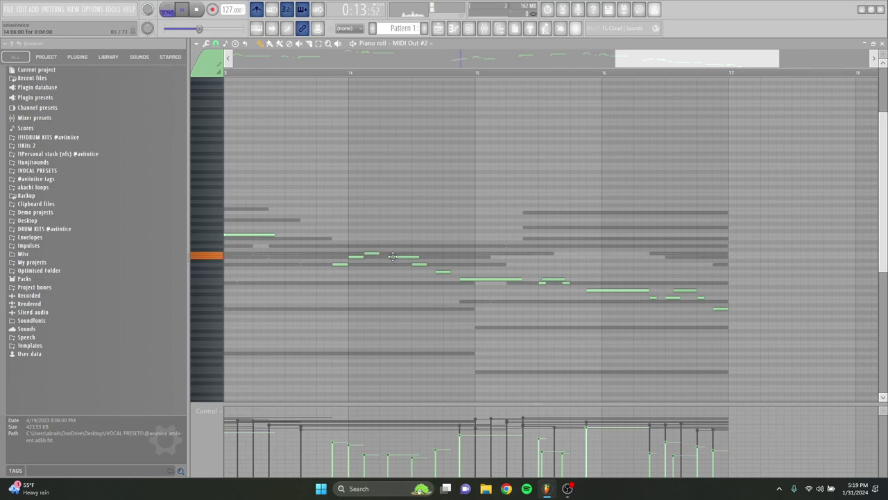
scroll(431, 298, down, 3)
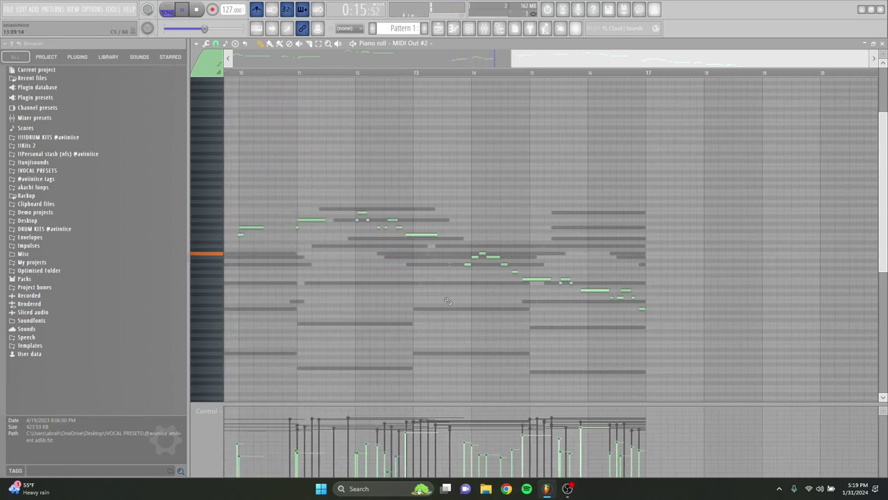
Listen to the counter-melody against the metronome and examine the note timing from bar 9 to bar 17
scroll(624, 386, down, 3)
scroll(680, 383, up, 3)
scroll(653, 346, down, 2)
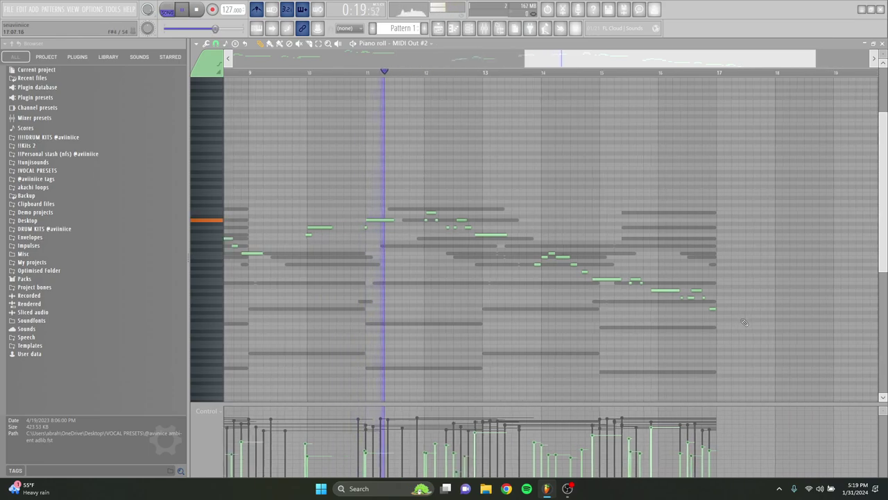
scroll(717, 315, up, 3)
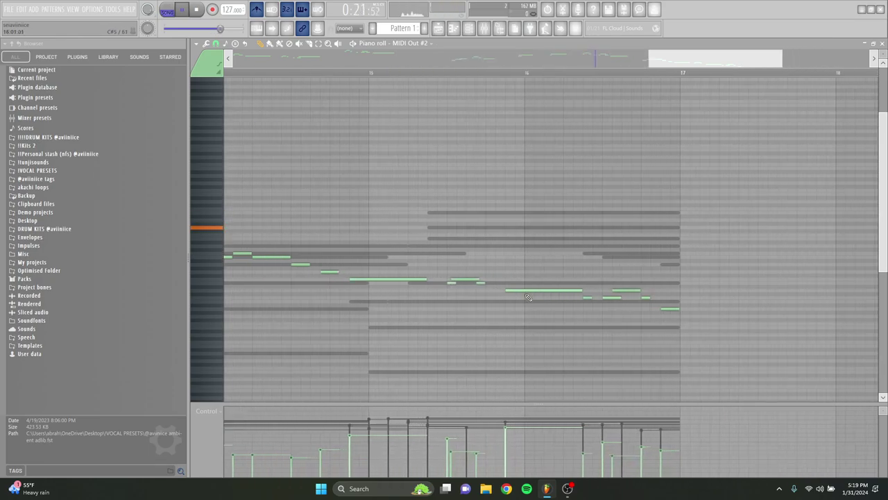
scroll(529, 296, down, 3)
scroll(641, 279, up, 2)
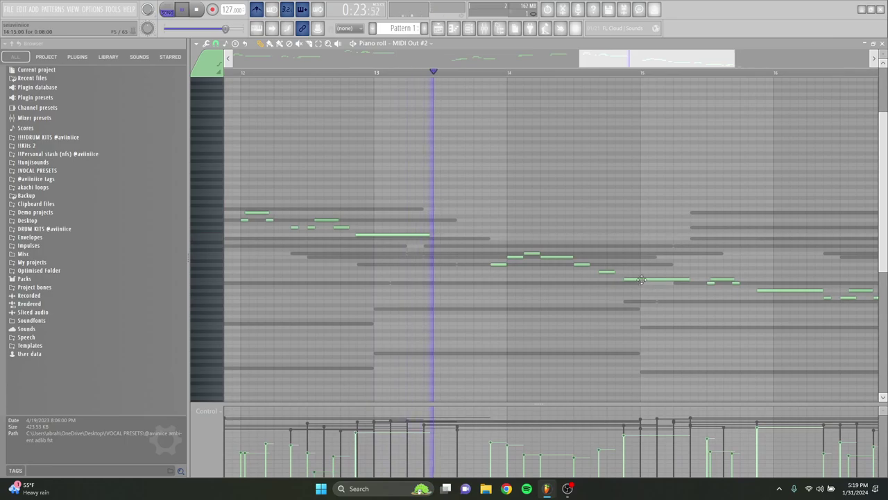
scroll(642, 278, down, 2)
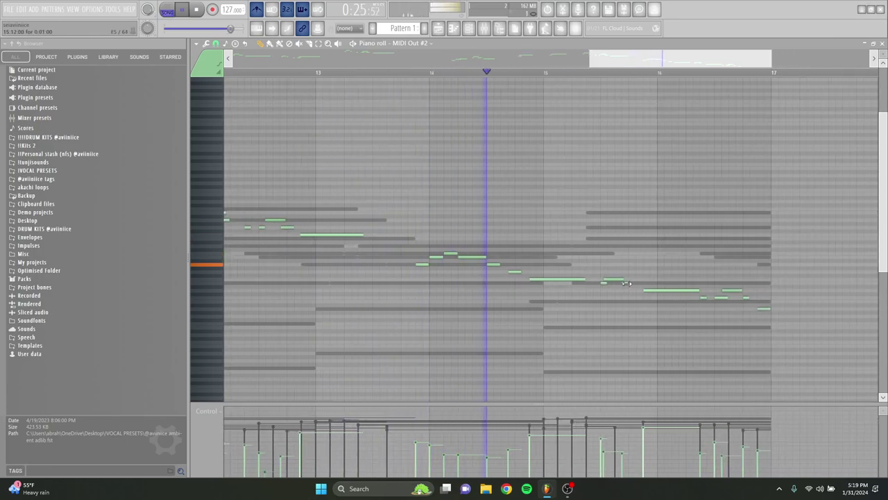
Select all counter-melody notes and articulate them so each one extends to the next, then deselect them
scroll(627, 283, down, 3)
drag(779, 332, 135, 191)
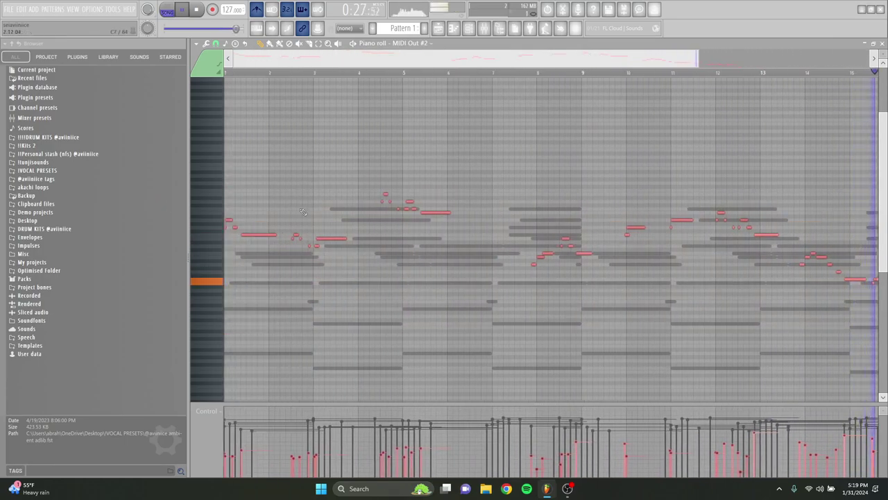
scroll(284, 211, down, 2)
key(alt+l)
click(478, 290)
ctrl+click(761, 251)
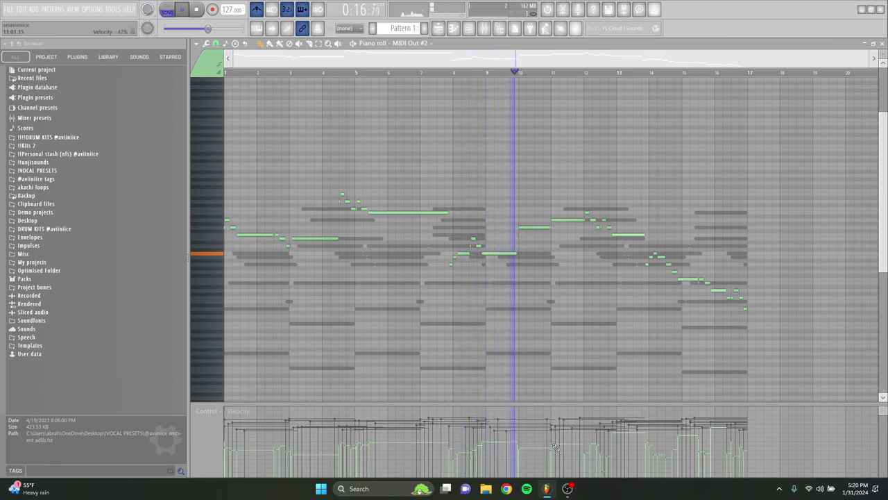
Raise the velocities of the weaker counter-melody notes from bar 12 through bar 16
scroll(569, 455, up, 4)
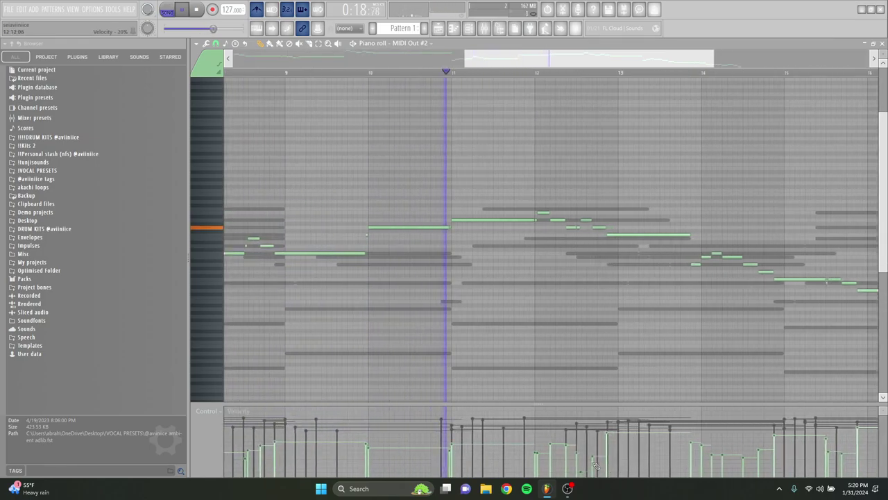
scroll(595, 466, up, 2)
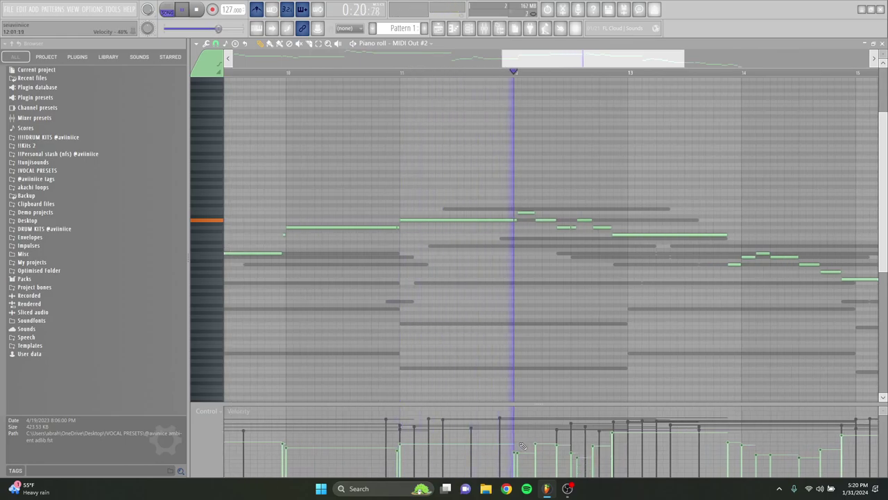
scroll(524, 451, down, 6)
scroll(529, 460, up, 4)
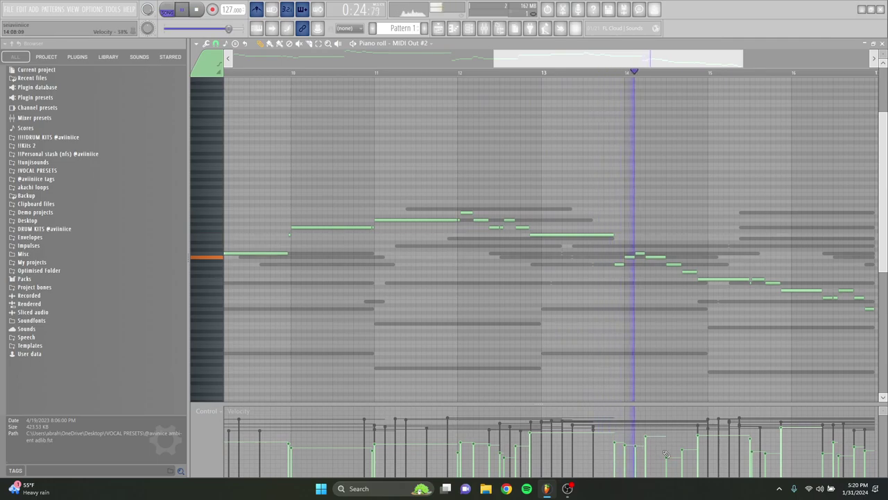
scroll(668, 454, down, 1)
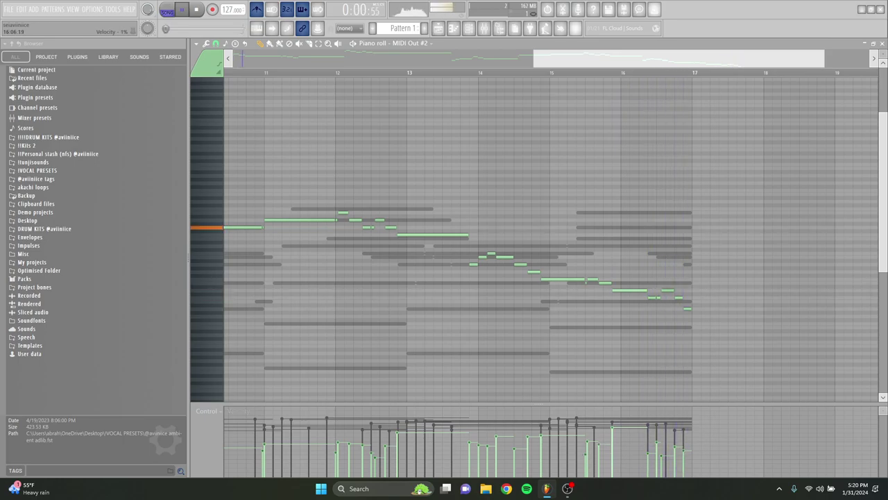
scroll(689, 433, down, 5)
Stop playback, open the Playlist and shift the Pattern 1 clip slightly later than bar 1
click(440, 28)
key(space)
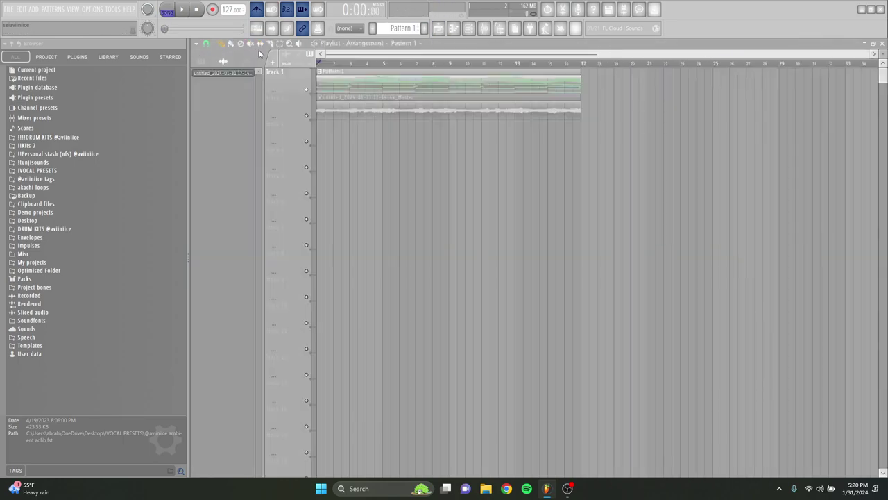
drag(337, 86, 346, 84)
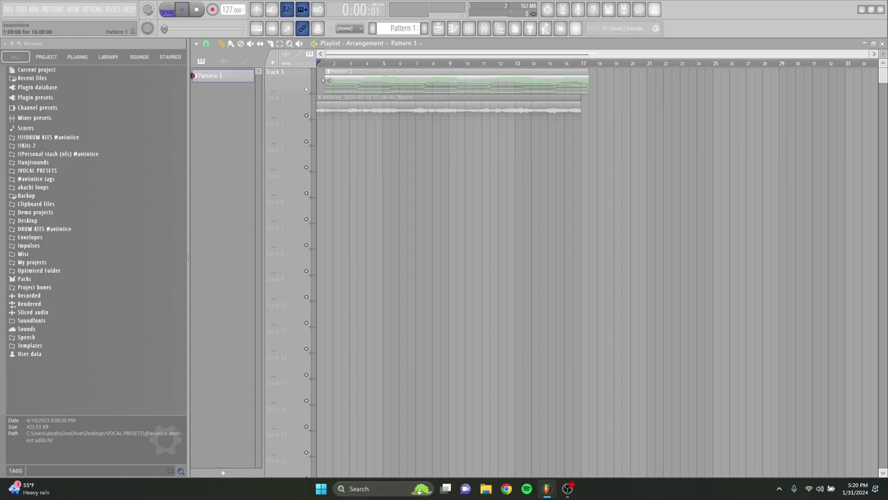
Add Audio to the recording filter, record the counter-melody as an audio clip past bar 17 and disarm recording
key(space)
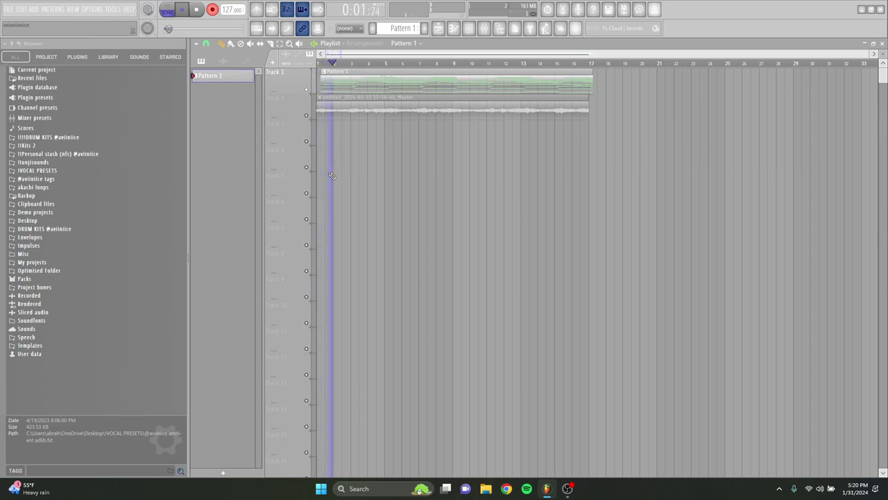
key(space)
right_click(213, 10)
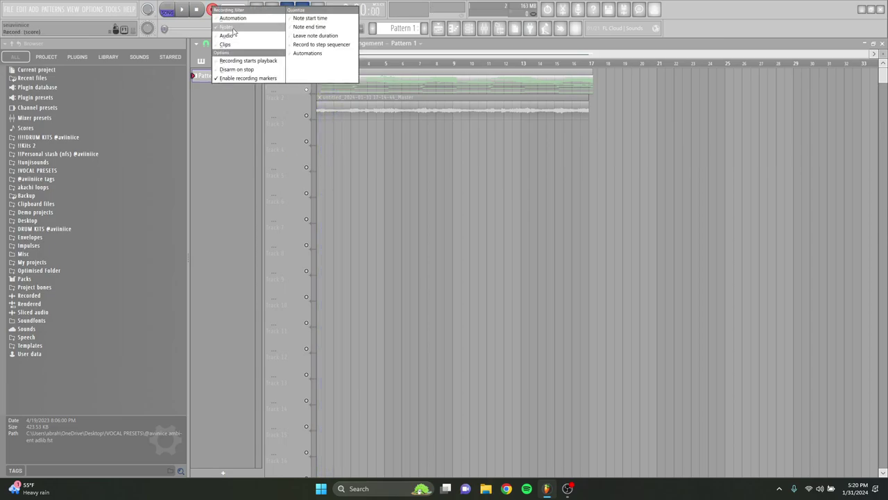
click(240, 36)
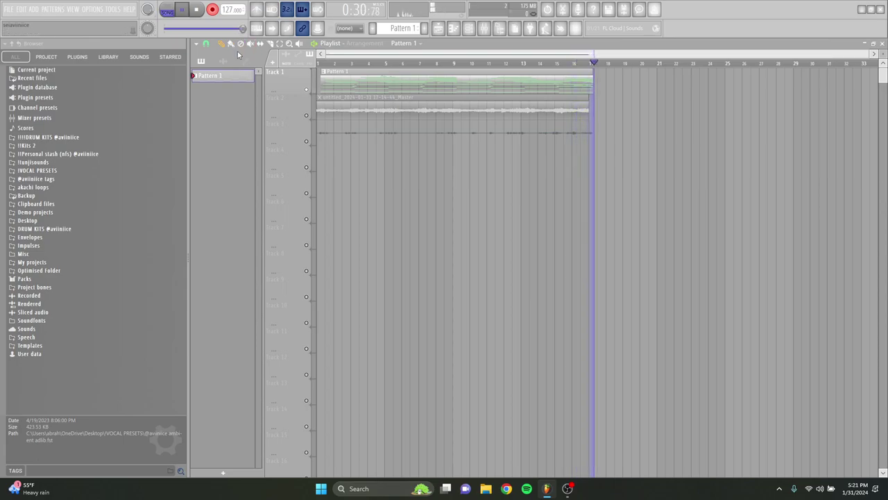
click(212, 9)
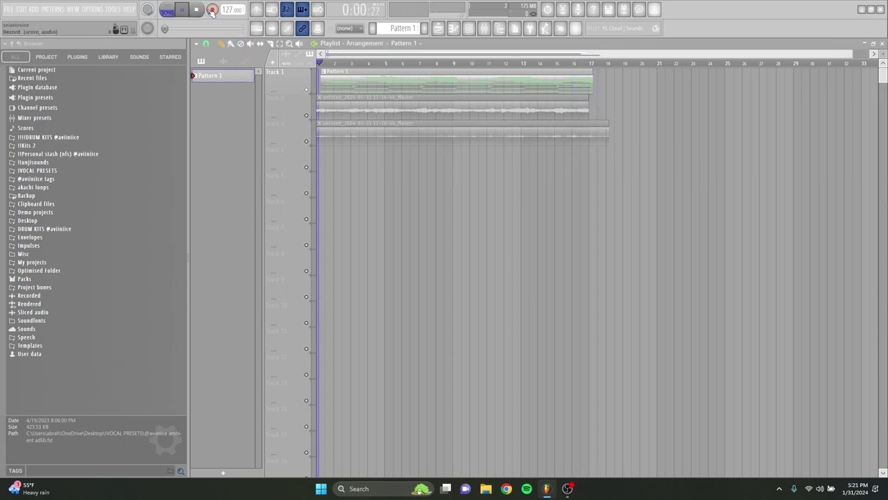
Open the settings of the new audio clip on Track 3 and normalize it
right_click(308, 148)
click(321, 143)
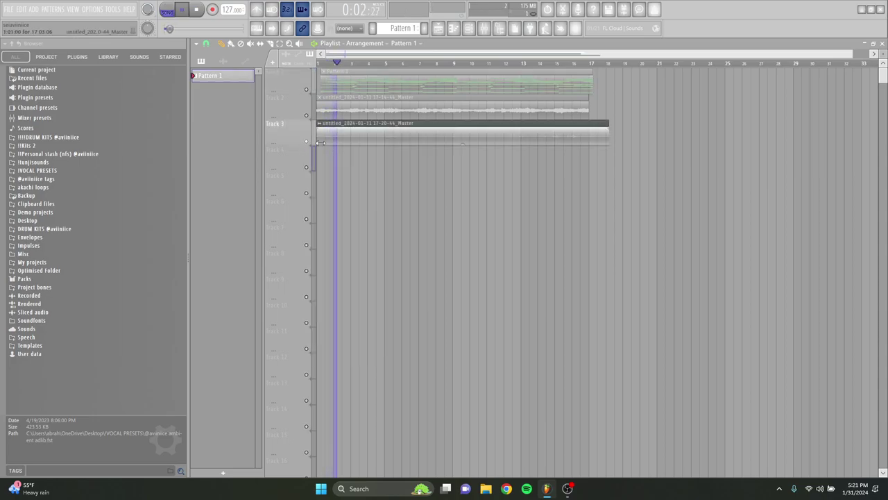
double_click(321, 142)
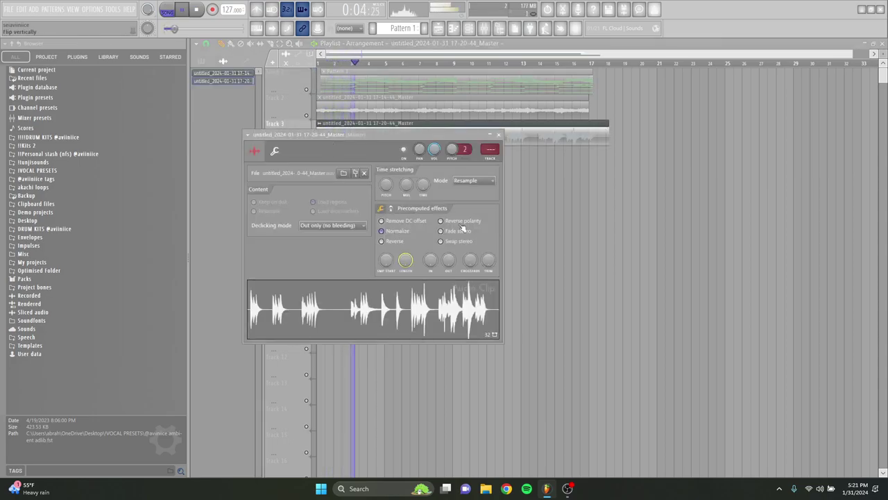
right_click(548, 208)
Trim the silent lead-in of the Track 3 audio clip and align its start with bar 1
scroll(314, 147, up, 8)
drag(318, 145, 127, 141)
scroll(390, 144, up, 4)
scroll(398, 165, down, 4)
scroll(389, 146, down, 3)
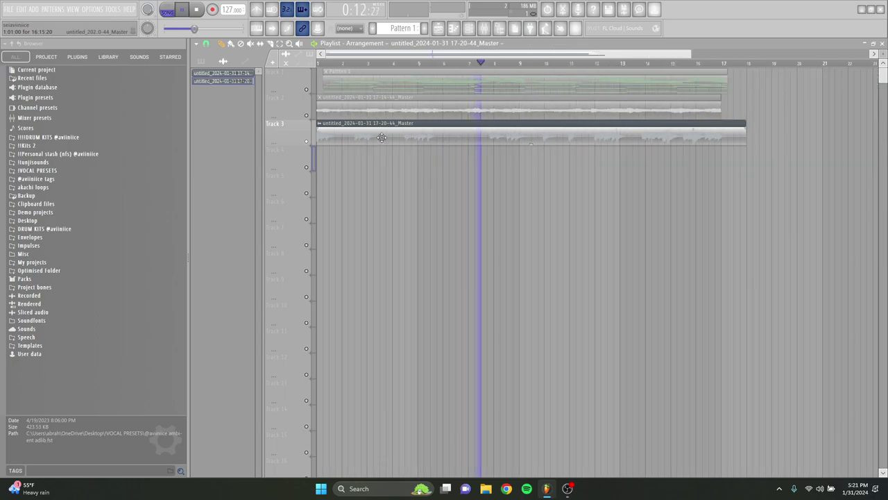
Route the Track 3 audio clip to mixer Insert 2 and the Track 2 audio clip to Insert 1
double_click(382, 137)
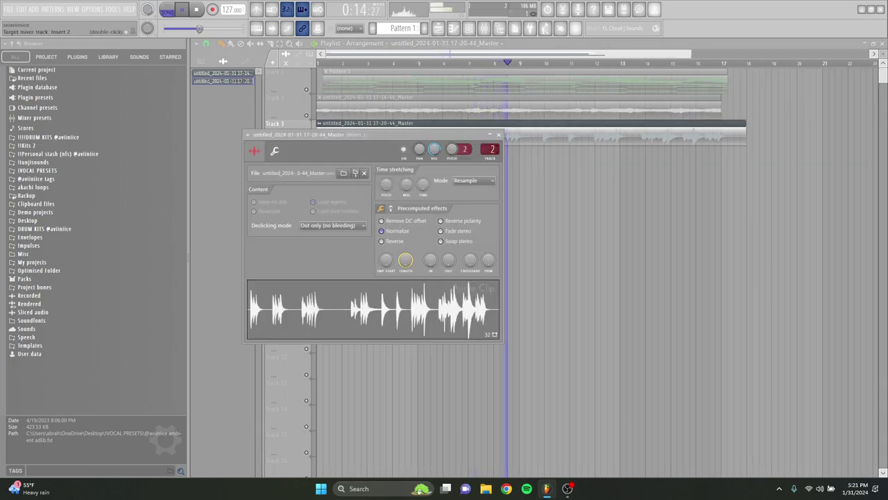
click(498, 135)
double_click(475, 109)
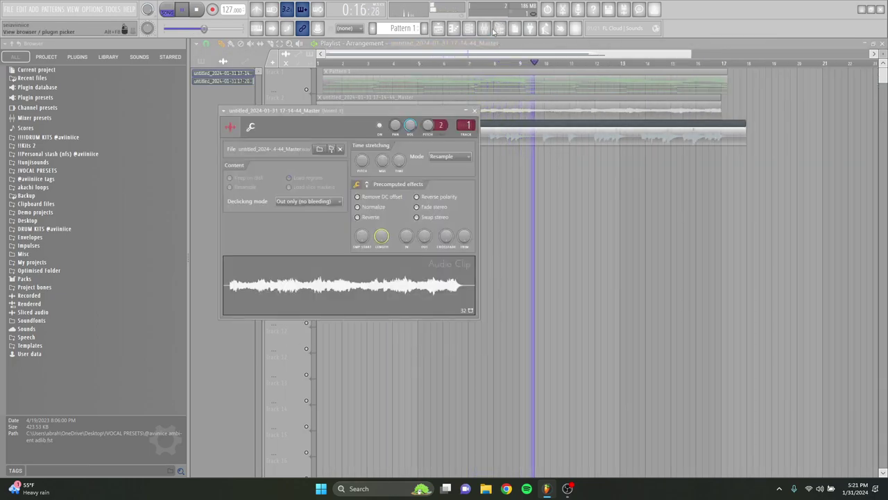
Open the Mixer and lower the volume of Insert 2 to 60% (-9.7 dB)
click(498, 30)
click(269, 164)
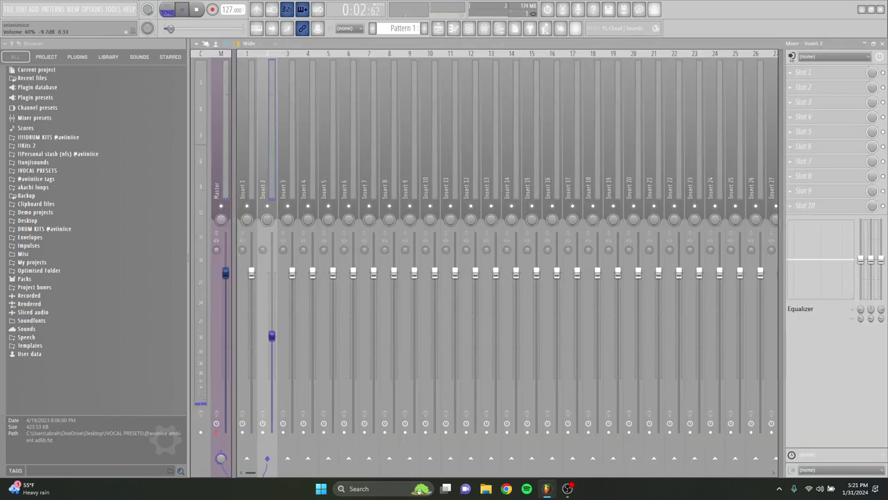
Slice the Track 3 audio clip at bar 17 and delete the excess tail
click(64, 138)
click(438, 28)
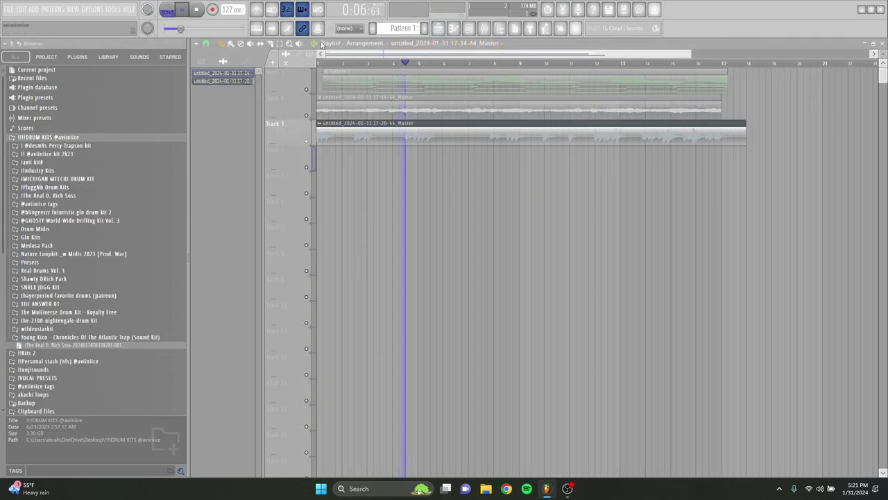
drag(726, 124, 726, 158)
click(222, 44)
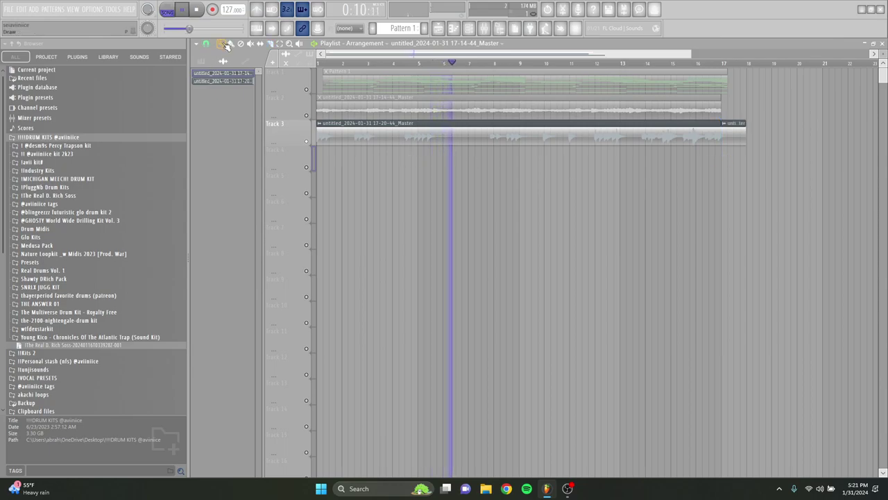
right_click(735, 125)
scroll(745, 249, up, 5)
scroll(709, 268, down, 8)
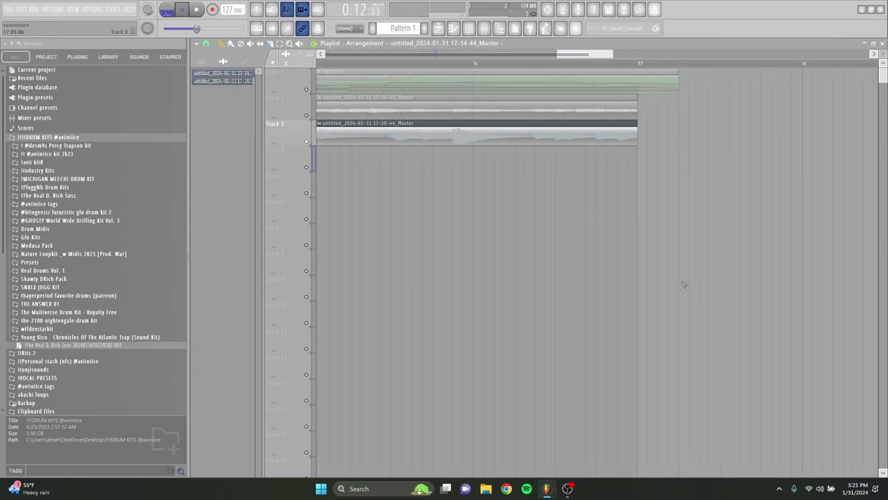
Move the Pattern 1 clip back to start at bar 1 and unmute Track 2 for playback
drag(544, 75, 524, 76)
key(space)
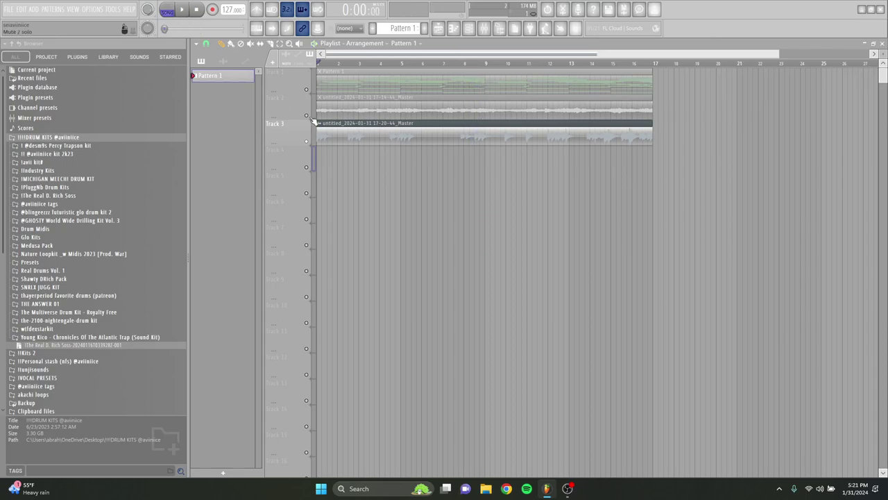
click(306, 115)
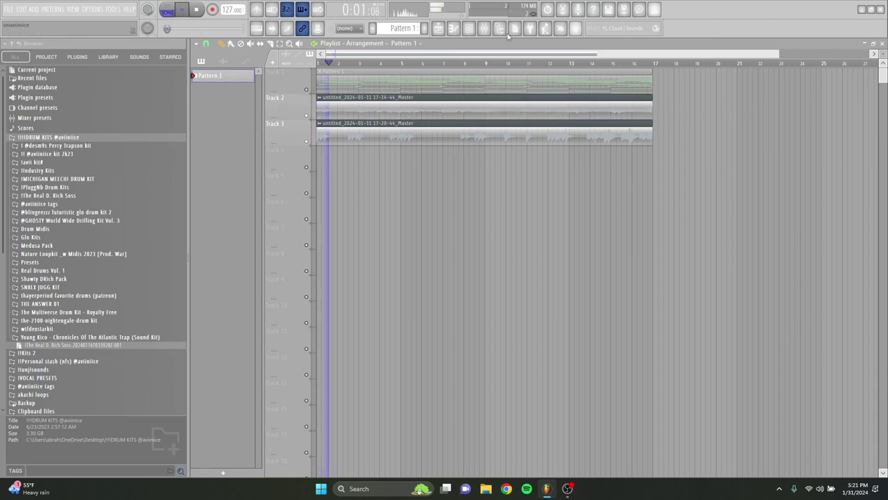
Lower Insert 2 to 55% (-11.2 dB) in the Mixer and reduce the volume of Insert 1 slightly
key(F9)
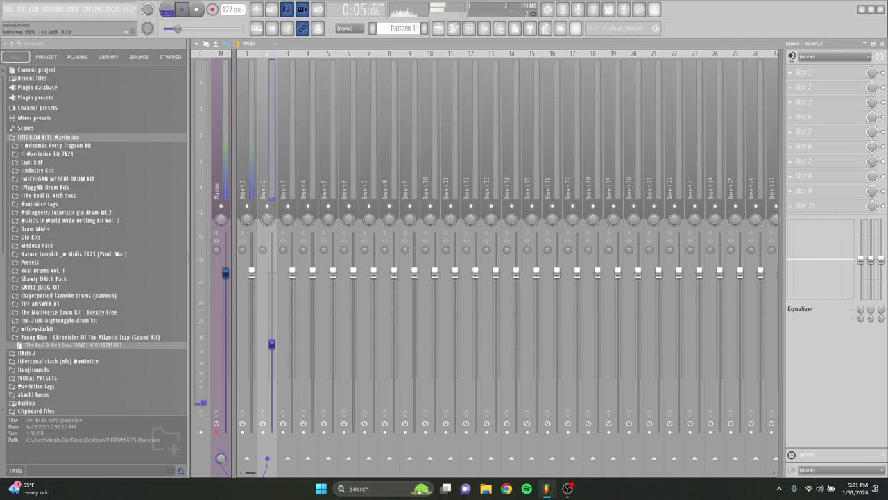
click(253, 189)
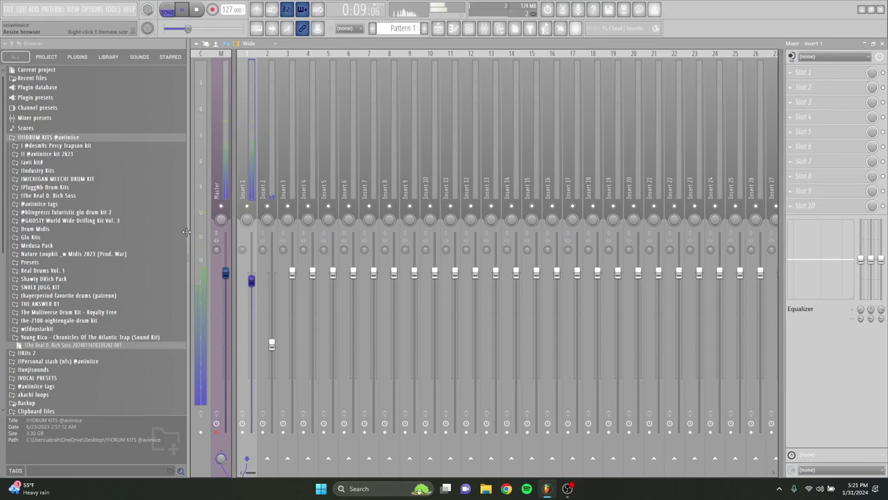
Load the mel lowcut mixer preset from the !avii kit# folder onto Insert 1 and set its EQ band 1 to 73 Hz
click(62, 162)
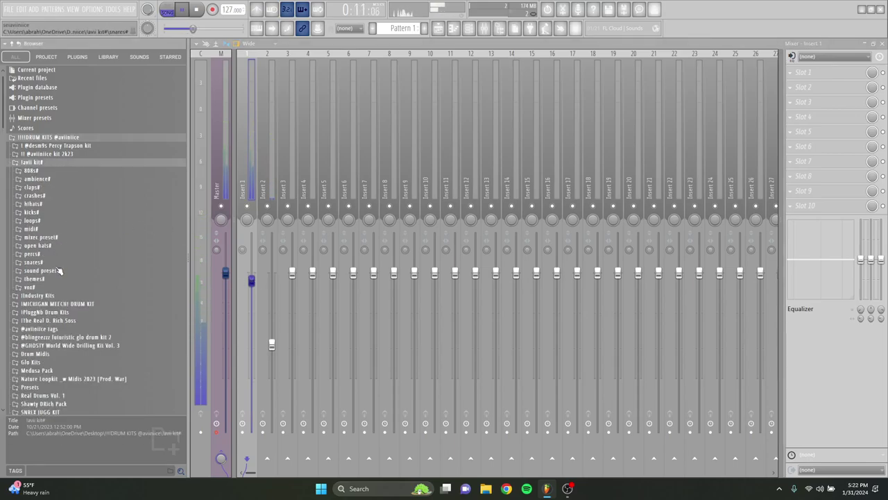
click(58, 238)
click(57, 297)
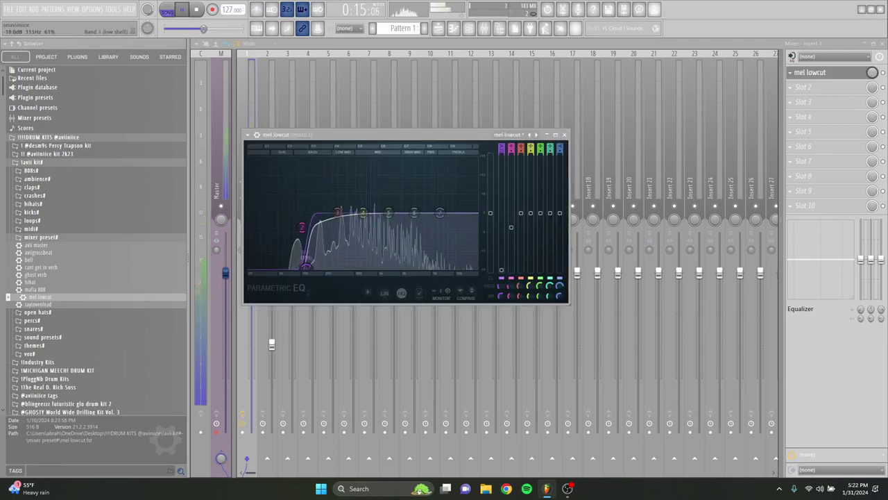
drag(294, 266, 293, 267)
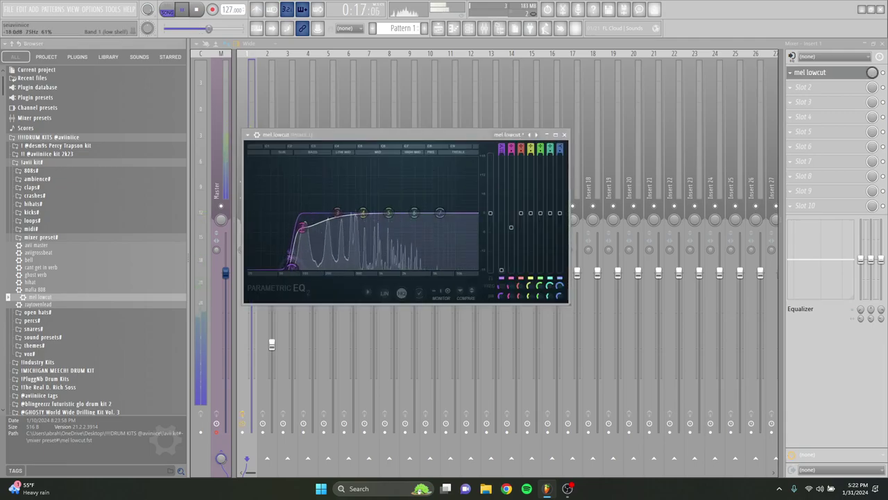
click(564, 137)
Load the mel lowcut preset onto Insert 2 and add Fruity Delay 3 in slot 2 at a 20% mix level
click(261, 187)
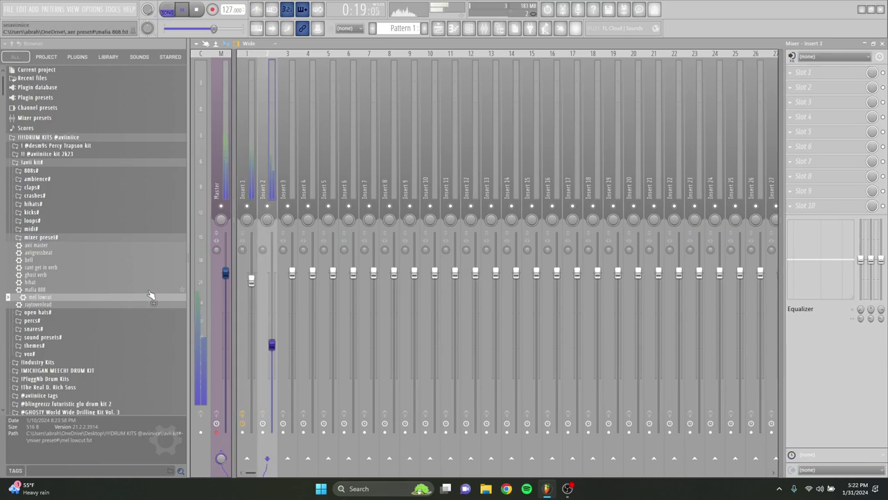
drag(272, 189, 271, 189)
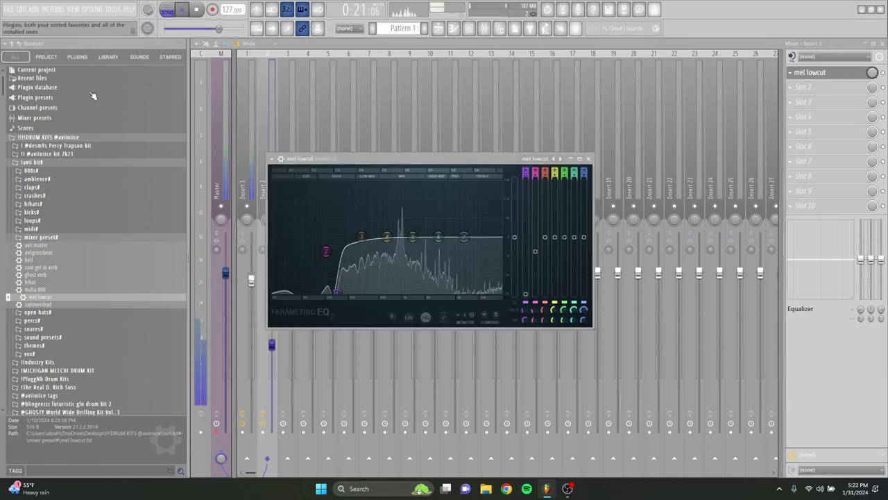
click(833, 89)
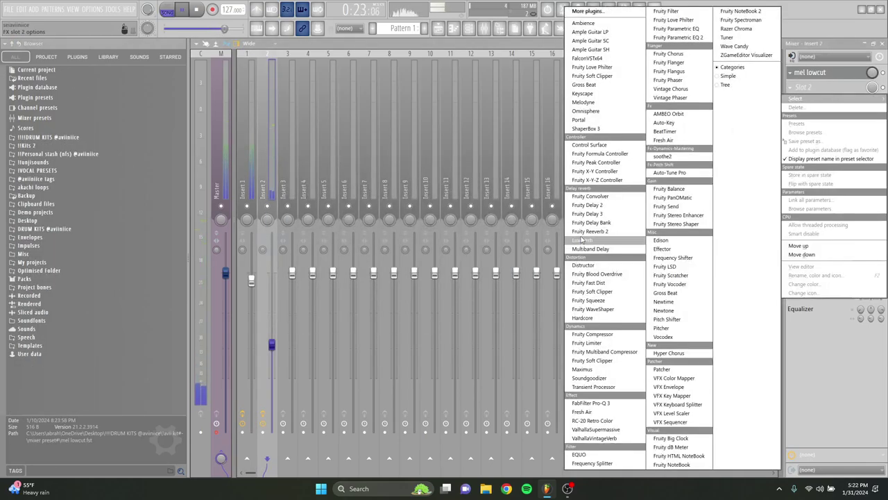
click(595, 214)
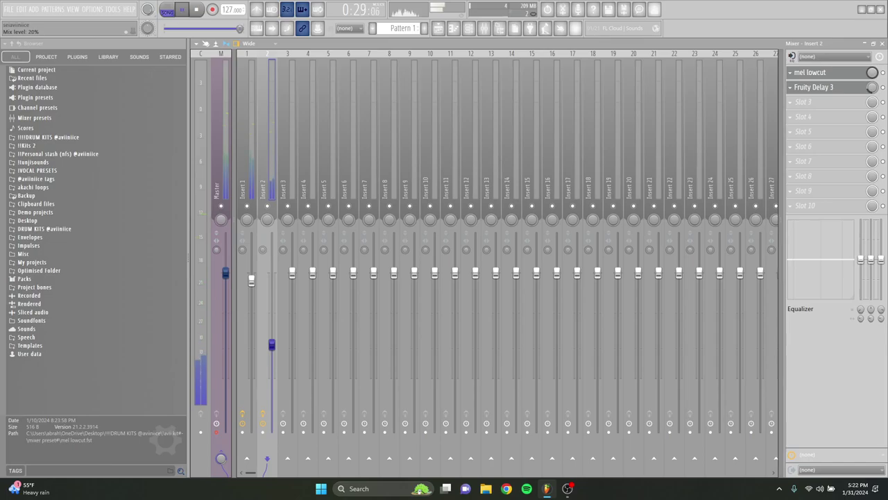
Add ValhallaVintageVerb in slot 3 of Insert 2 with LowCut at 330 Hz and a 40% mix level
click(819, 107)
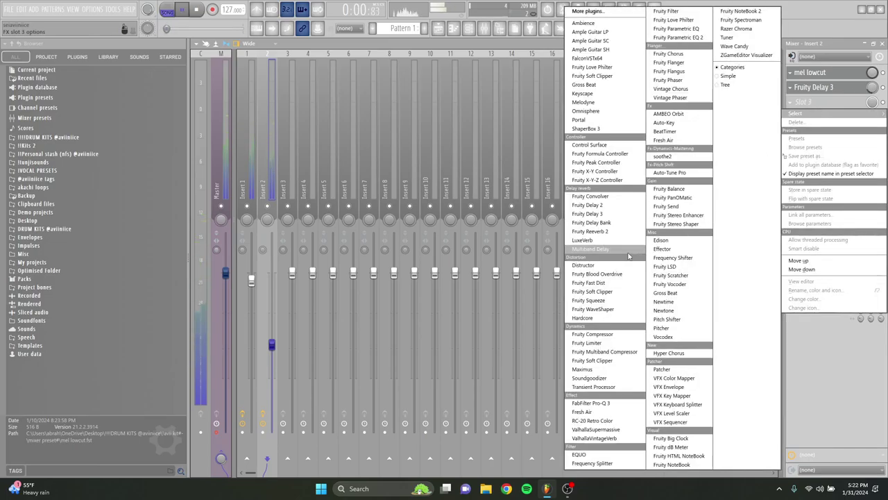
click(605, 439)
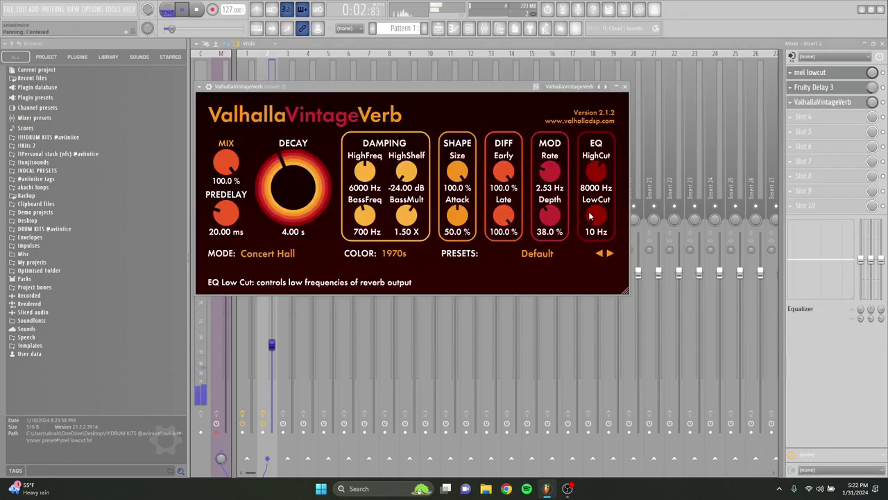
drag(595, 216, 588, 196)
drag(872, 102, 872, 139)
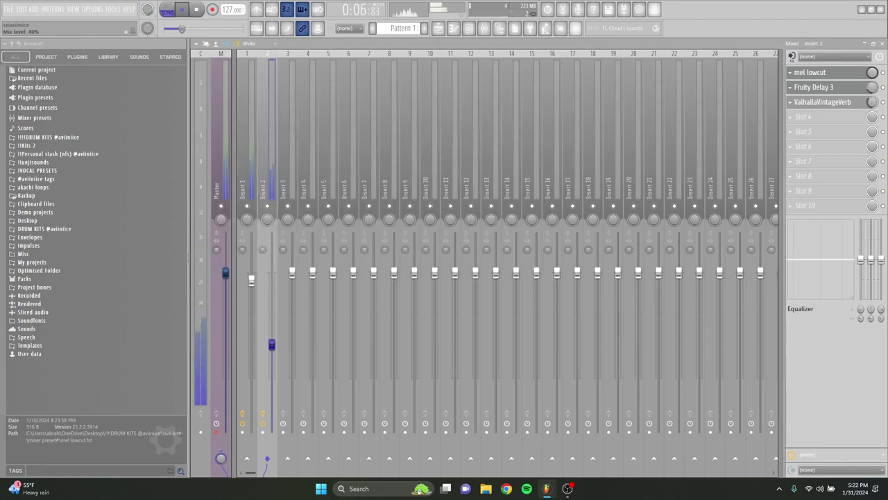
Add Fruity Delay 3 in slot 2 of Insert 1 and lower its mix level to 7%
click(241, 179)
click(816, 90)
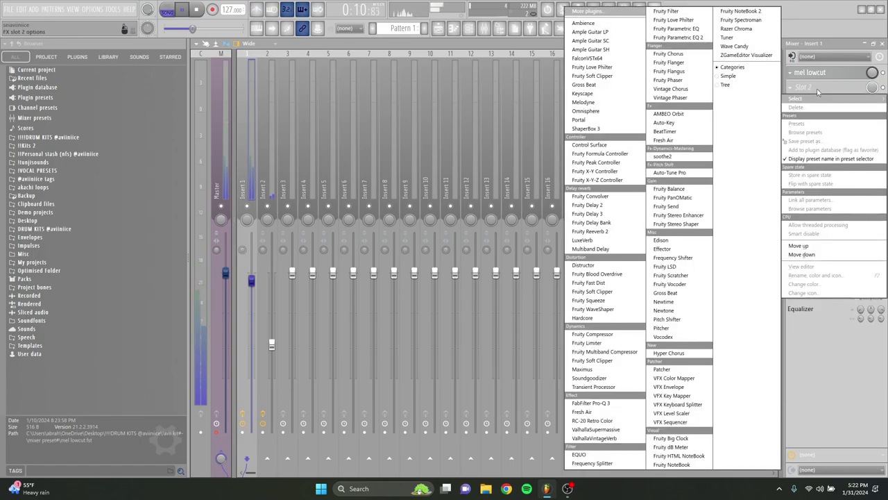
click(603, 214)
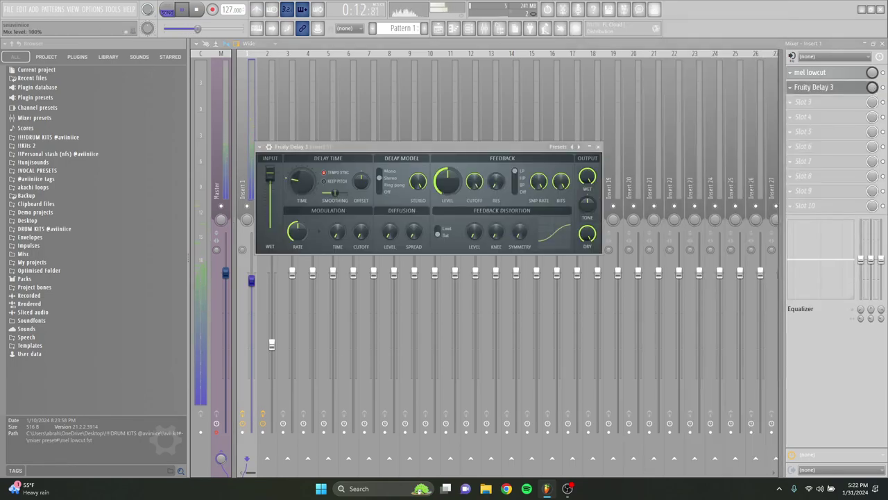
drag(872, 89, 872, 133)
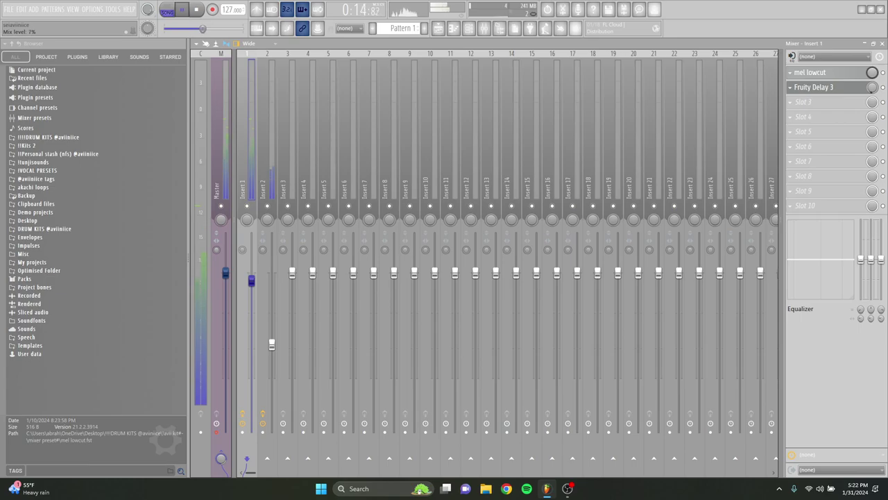
Close the Mixer and all open plugin windows to clear the Playlist
click(882, 43)
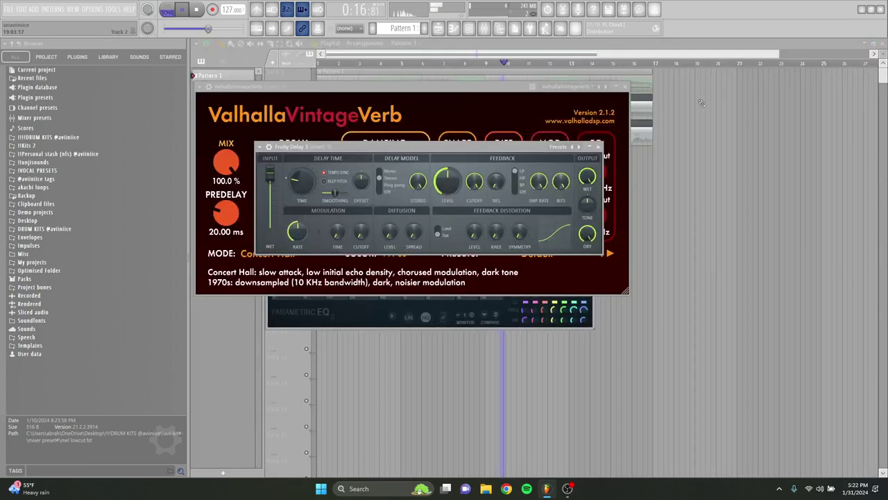
click(597, 145)
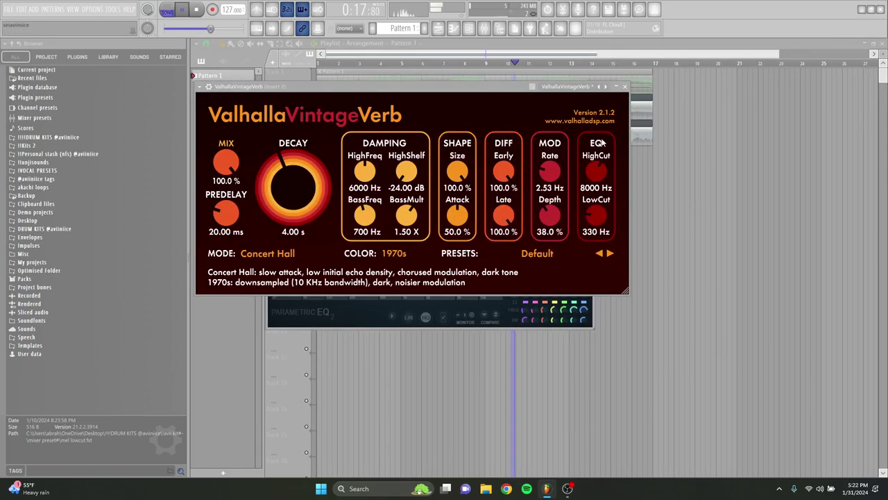
click(616, 86)
click(469, 28)
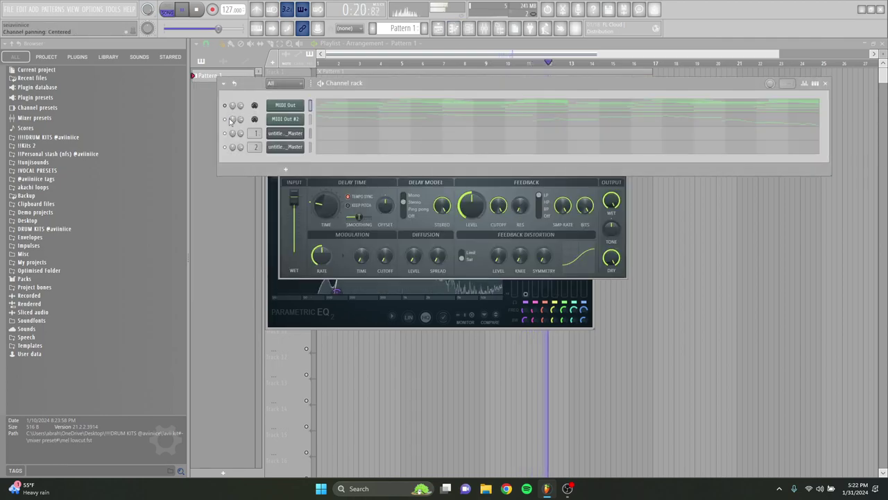
key(F12)
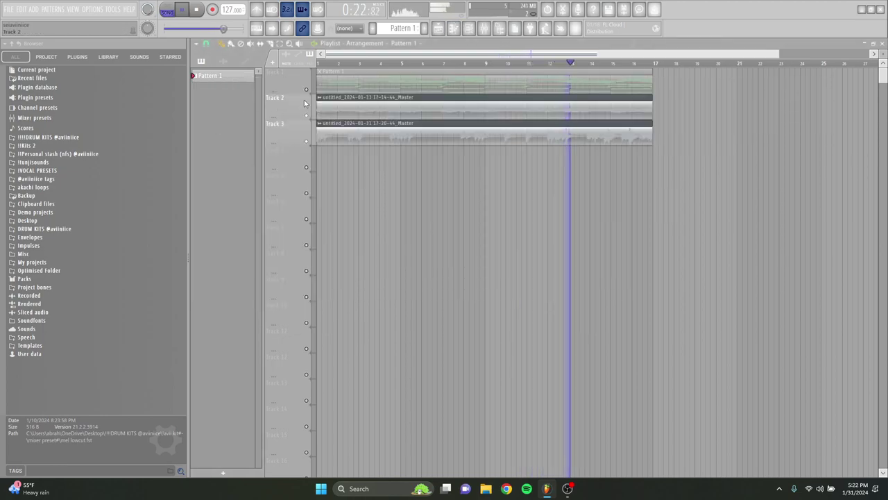
Add a third MIDI Out channel in the Channel rack and open its Piano roll
click(469, 27)
right_click(299, 115)
click(326, 199)
click(337, 133)
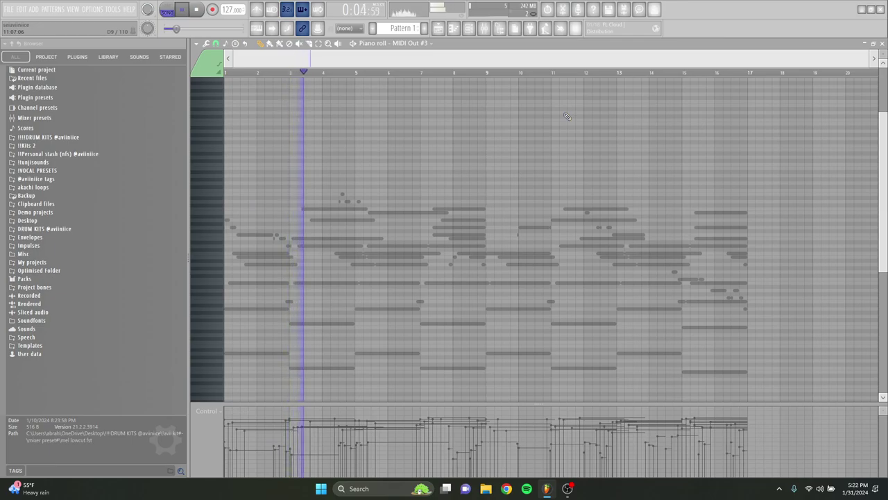
Place a short note at the start of bars 1, 3, 5, 7, 9, 11, 13 and 15 for MIDI Out #3 and play it back
key(space)
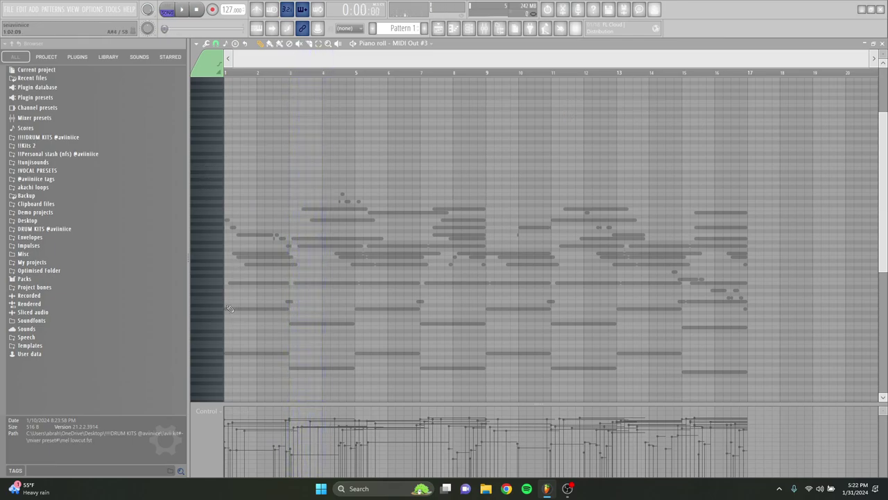
scroll(236, 290, up, 1)
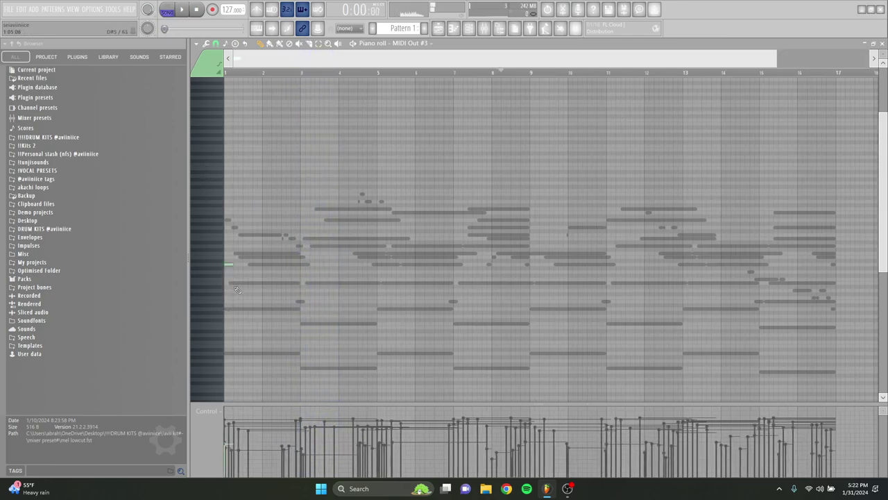
key(space)
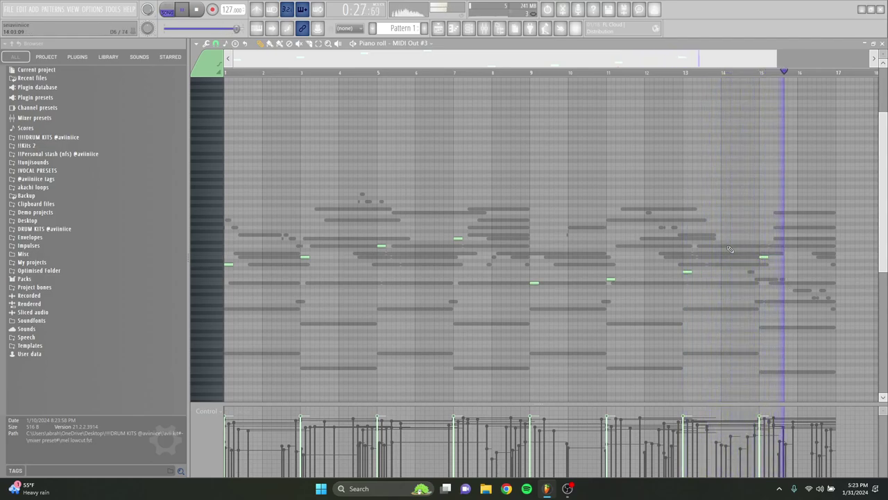
Shift the Pattern 1 clip slightly past bar 1, solo Track 1 and record its output as an audio clip on Track 4
click(439, 29)
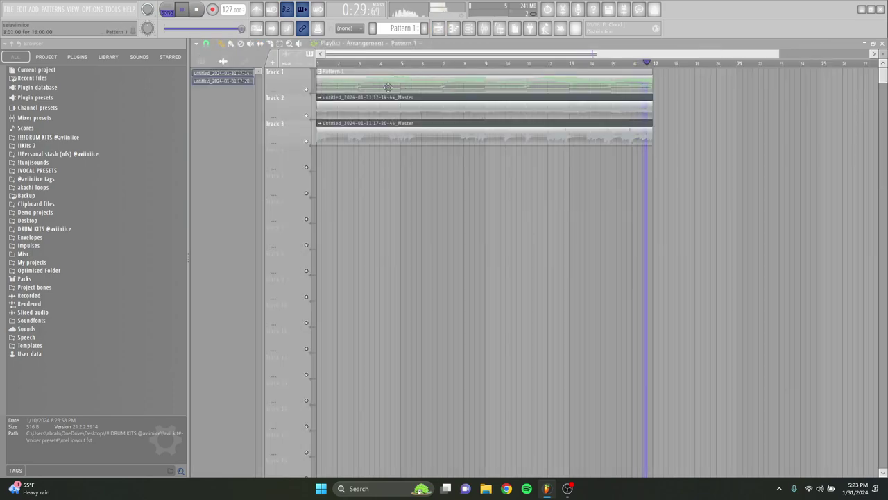
drag(387, 82, 344, 80)
right_click(307, 89)
click(318, 63)
key(space)
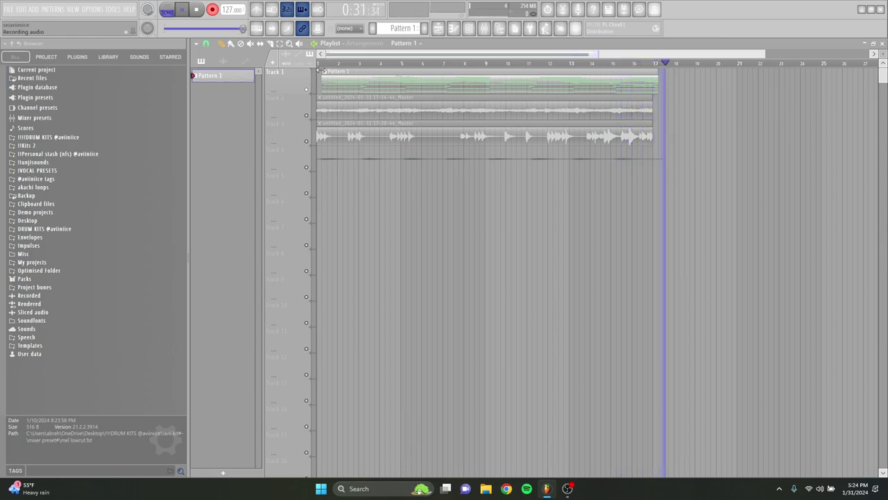
key(space)
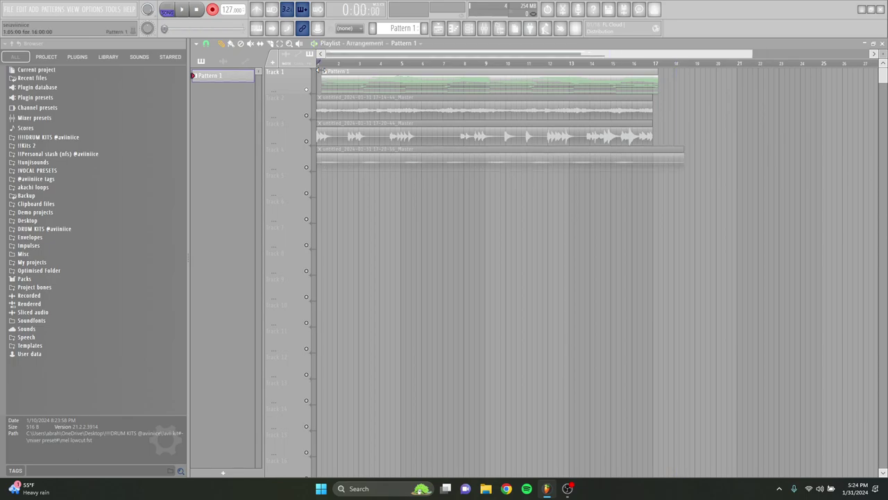
Trim the silent lead-in from the start of the Track 4 audio clip
scroll(311, 163, up, 5)
drag(317, 164, 355, 168)
scroll(328, 177, up, 4)
scroll(332, 188, up, 3)
scroll(348, 174, up, 3)
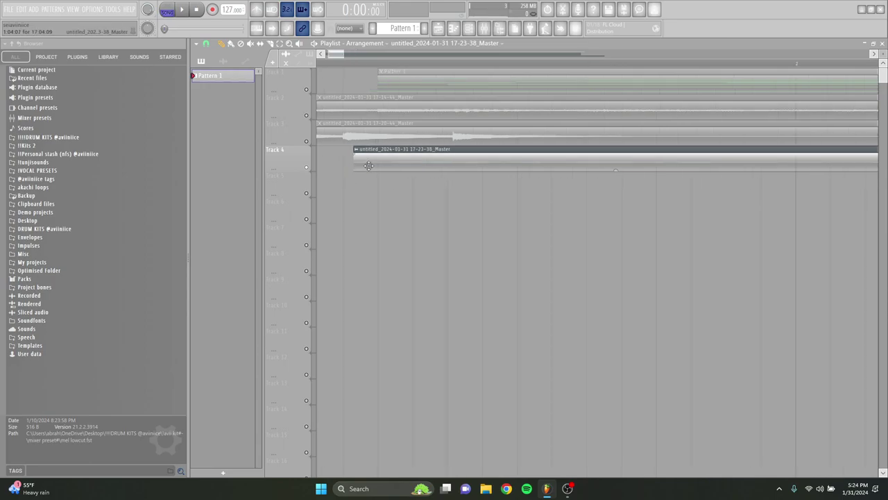
Try normalizing the Track 4 audio clip and switch normalization off again
double_click(369, 166)
click(417, 258)
right_click(561, 218)
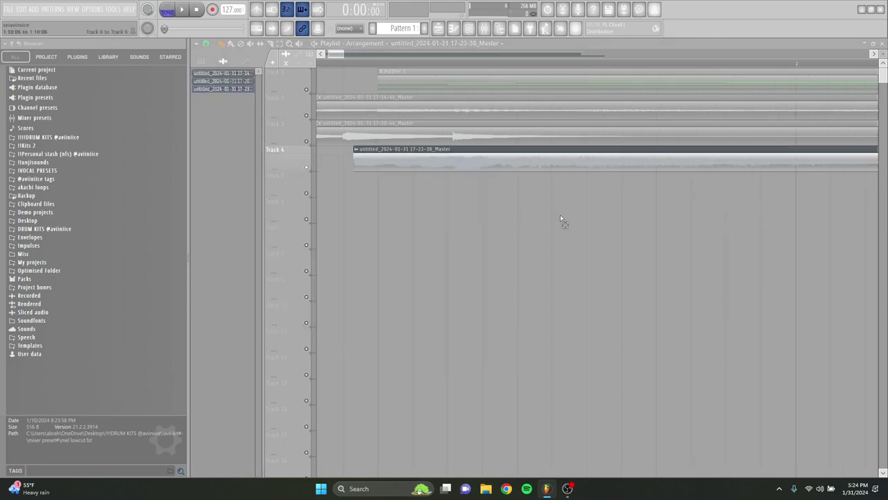
double_click(363, 166)
click(421, 256)
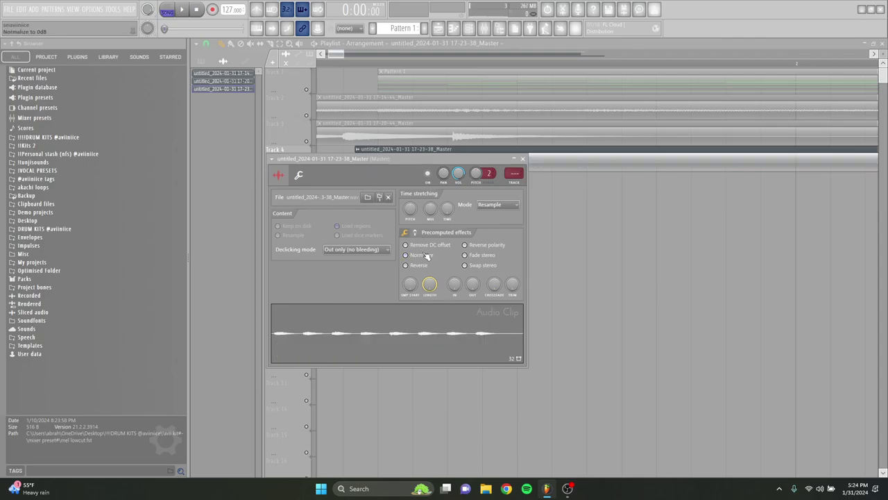
Align the Track 4 audio clip with the start of bar 1 and cut off its tail after bar 16
drag(548, 163, 477, 149)
scroll(312, 206, down, 8)
key(space)
drag(621, 147, 628, 192)
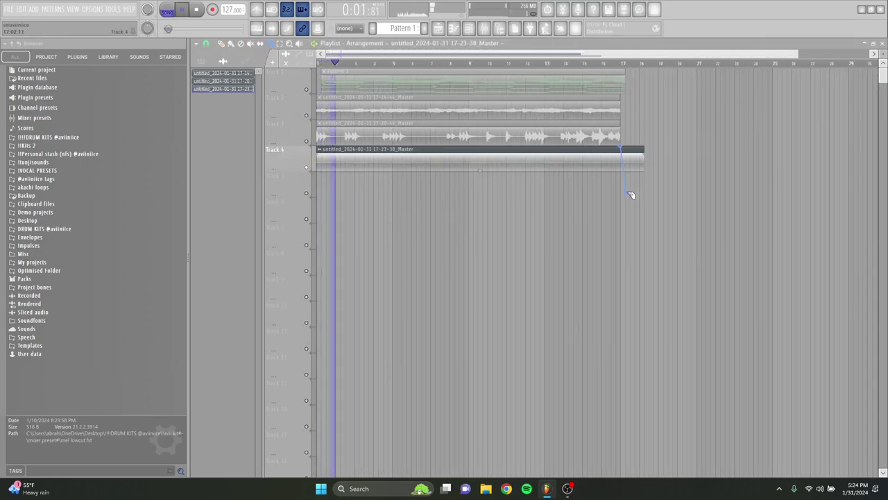
right_click(641, 154)
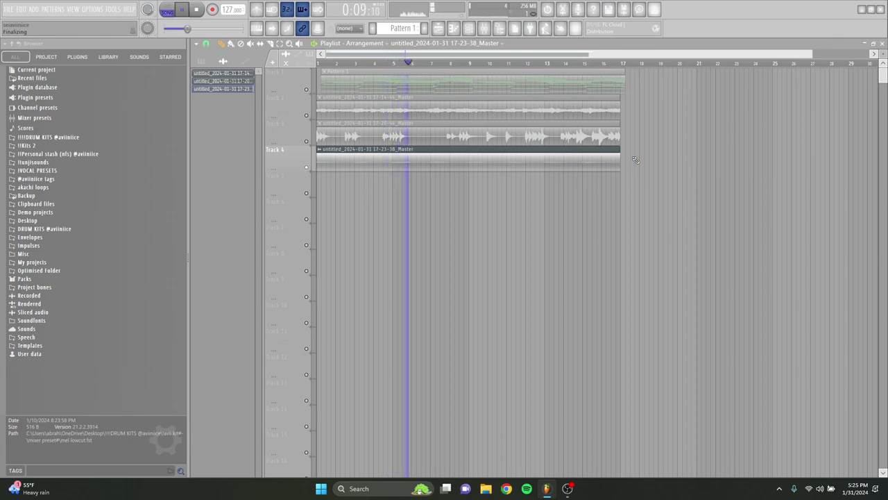
Reactivate the audio tracks alongside Track 4, mute Track 1, and move the Pattern 1 clip back to bar 1
key(space)
right_click(307, 167)
click(308, 90)
click(380, 84)
Load the mel lowcut preset from the mixer preset# folder onto Insert 3 and lower that insert's volume slightly during playback
key(space)
click(480, 27)
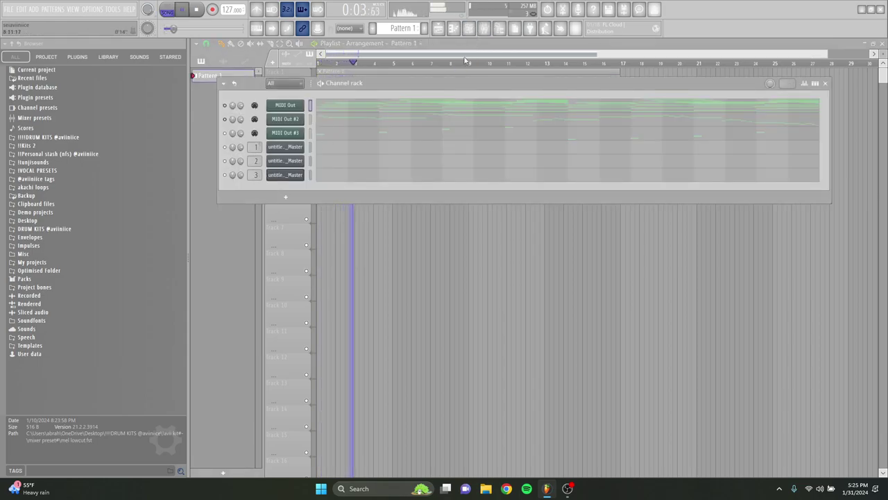
click(497, 29)
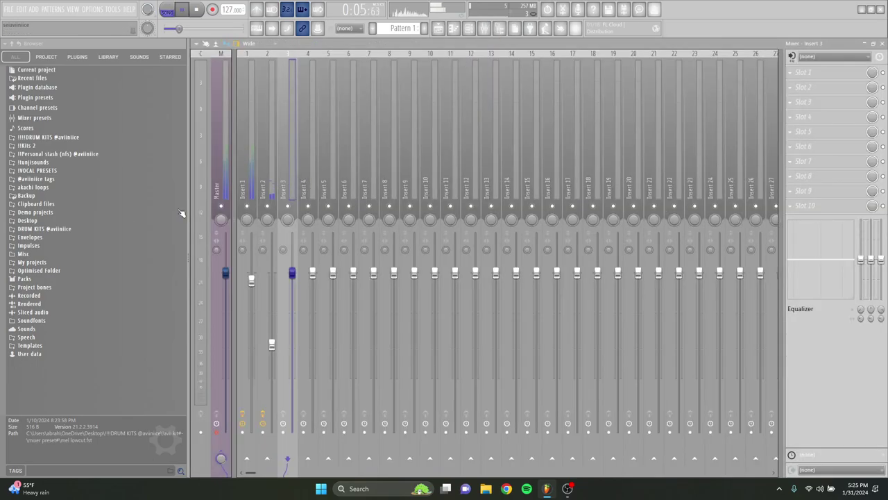
click(59, 139)
click(59, 165)
click(60, 238)
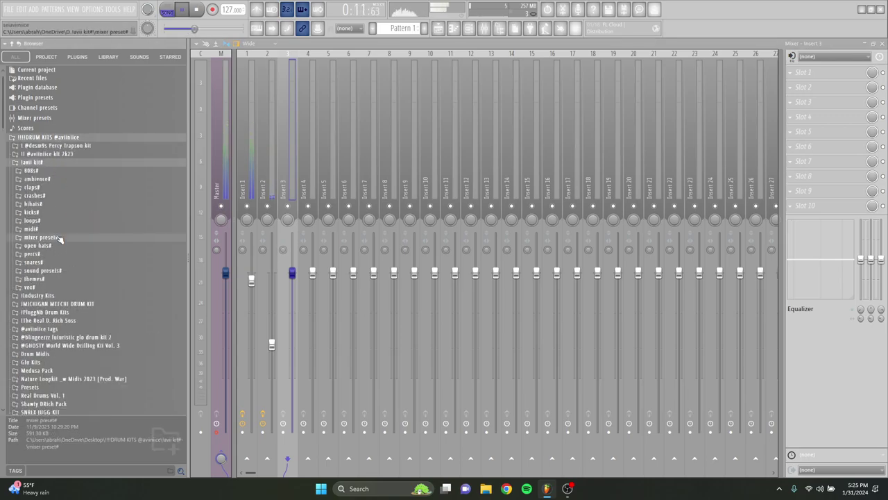
click(63, 297)
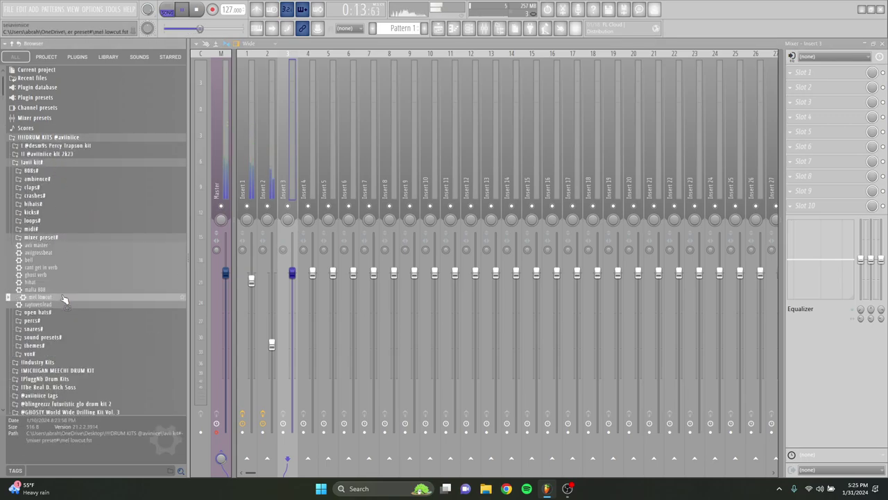
drag(295, 184, 295, 184)
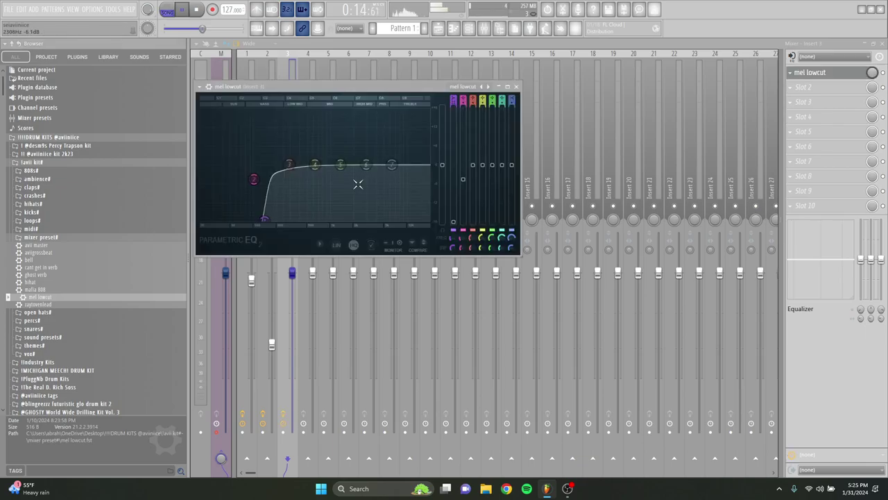
click(516, 87)
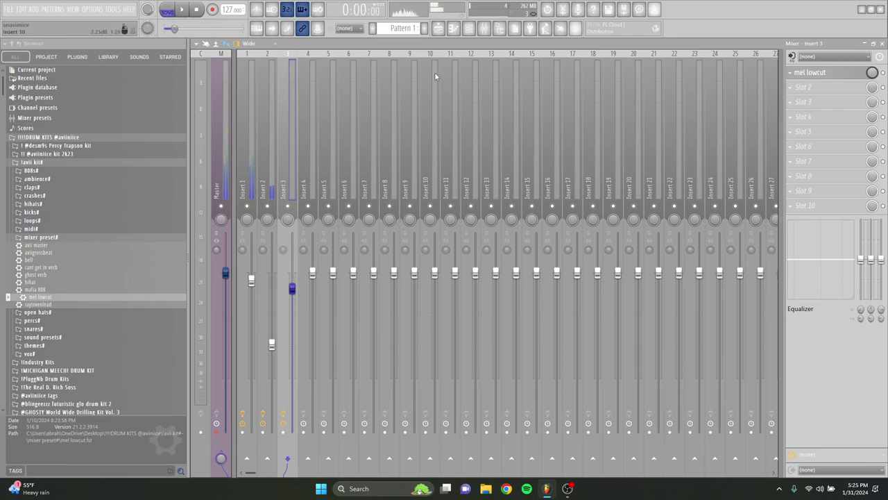
Clone the MIDI Out #3 channel
click(448, 32)
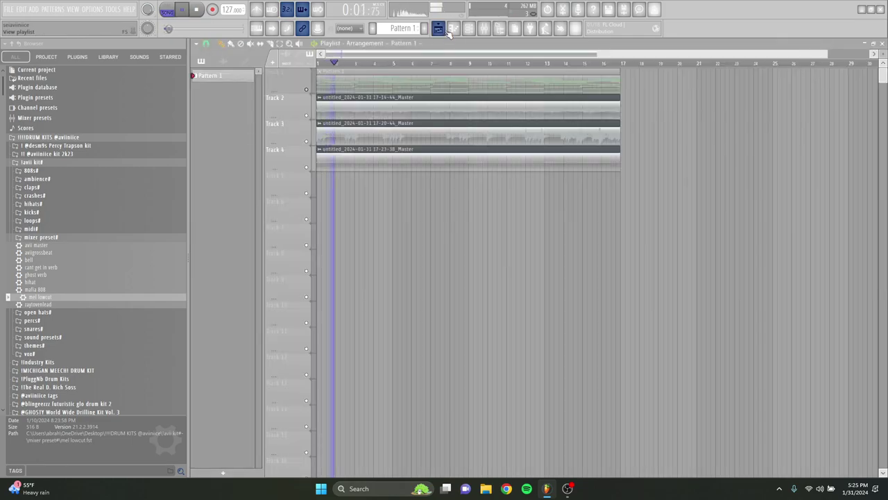
click(470, 30)
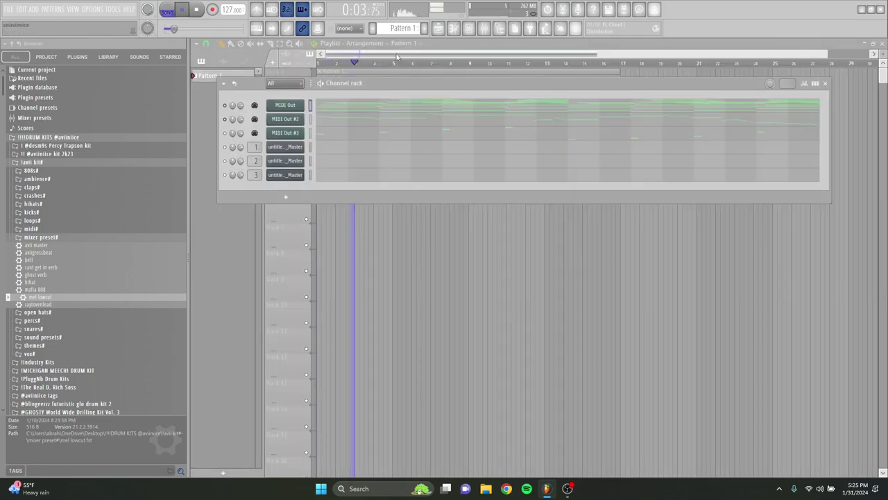
right_click(297, 147)
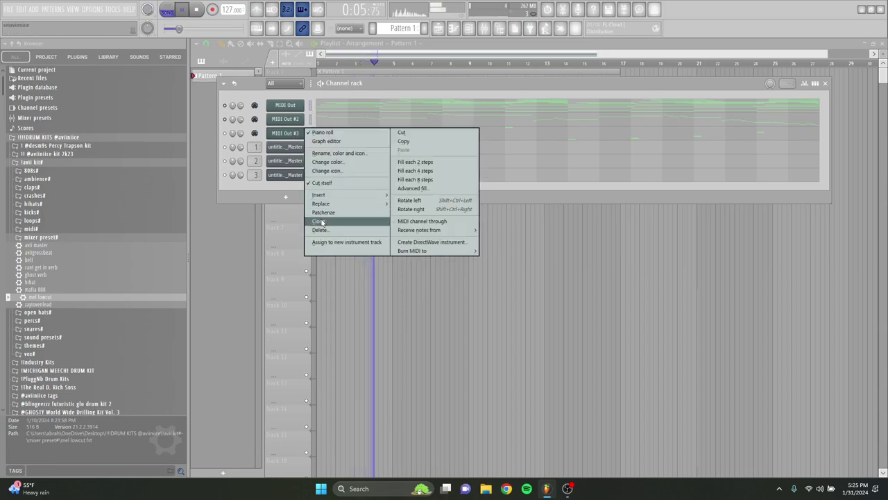
click(347, 221)
click(218, 189)
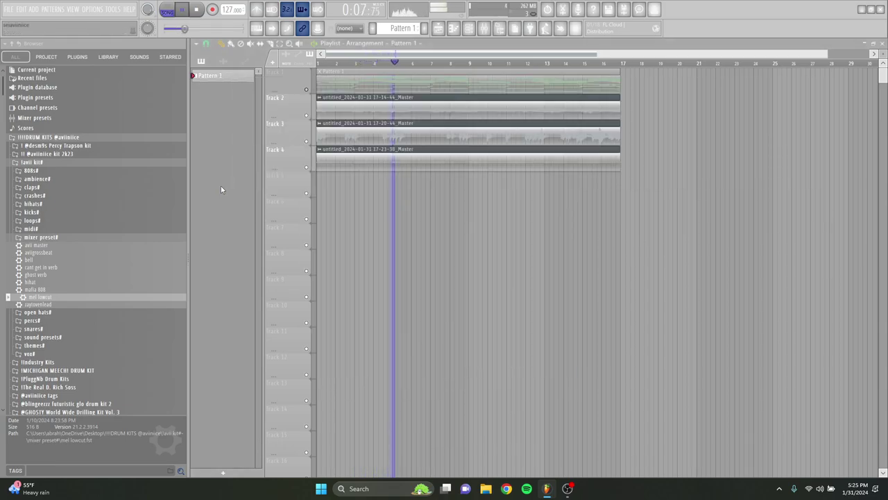
Place two-bar notes for MIDI Out #4 at bars 1, 3, 5, 7, 9, 11, 13 and 15, following the lowest ghost notes
key(F6)
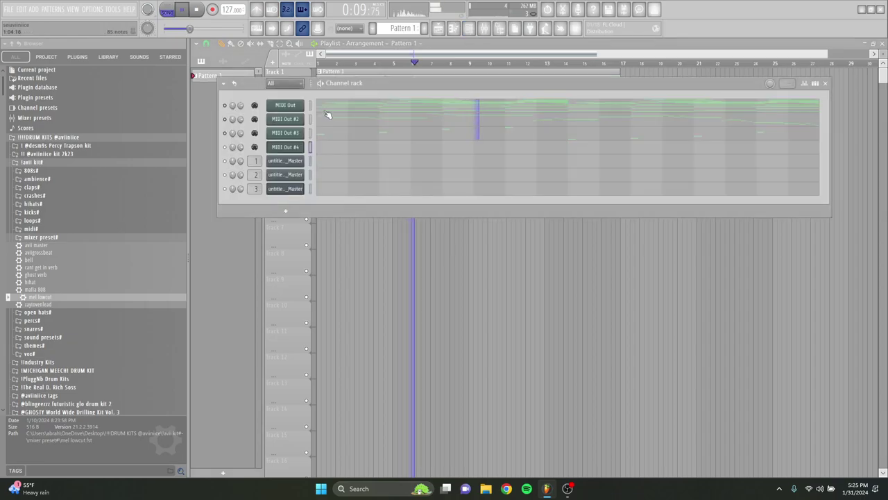
click(325, 150)
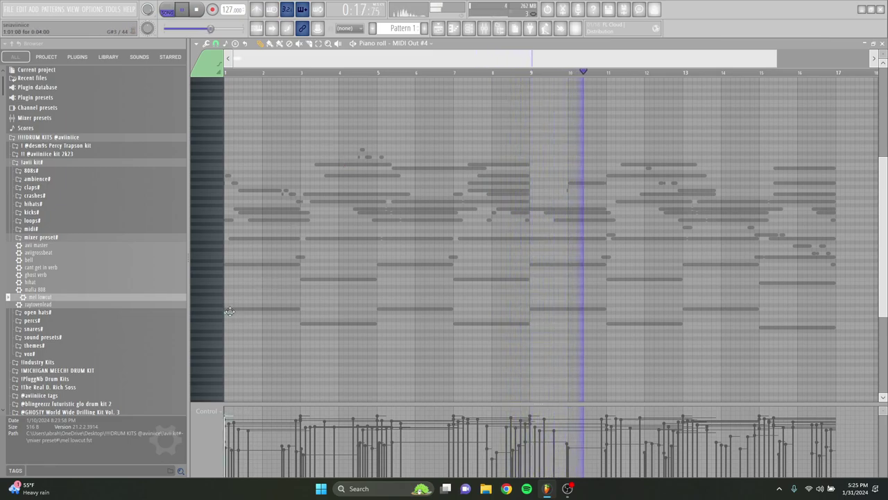
drag(232, 308, 300, 310)
click(303, 324)
click(380, 309)
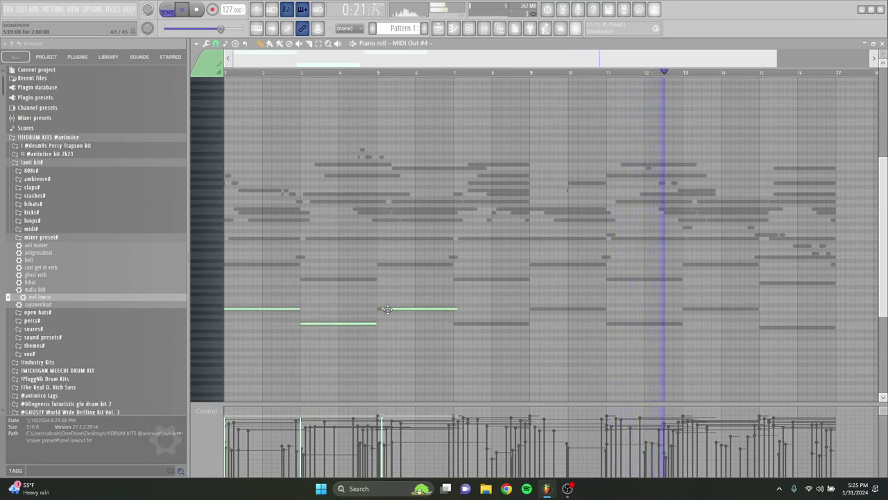
click(456, 324)
click(533, 309)
click(610, 324)
click(688, 309)
click(763, 328)
Transpose all the MIDI Out #4 notes down one octave and play them back
drag(797, 339, 269, 295)
key(ctrl+Down)
key(space)
key(space)
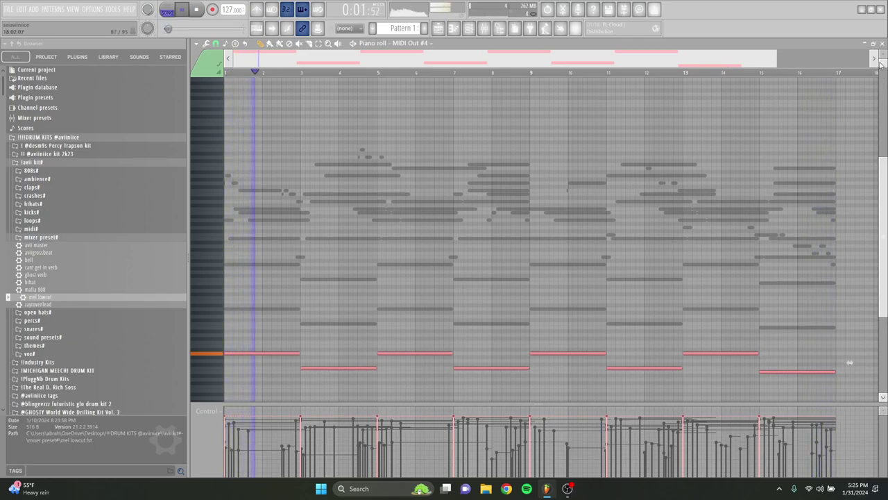
scroll(671, 126, up, 3)
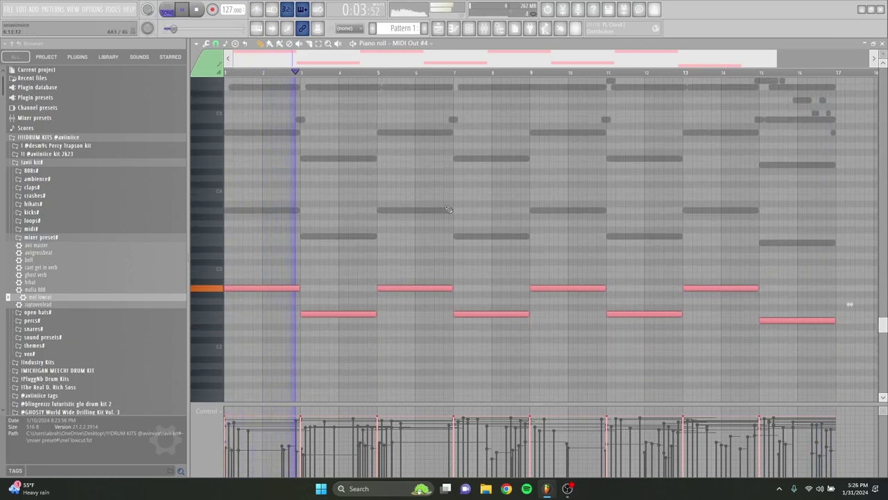
Shift the Pattern 1 clip slightly past bar 1, solo Track 1 and record its output as an audio clip on Track 5
key(F5)
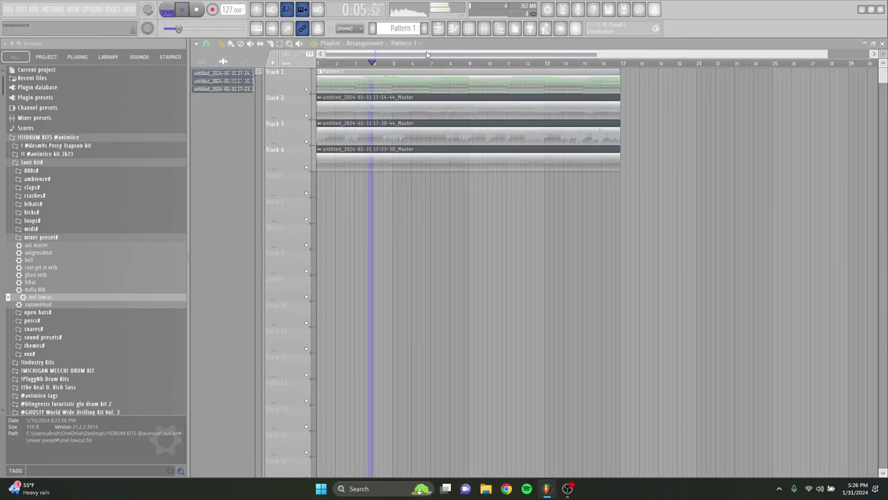
key(space)
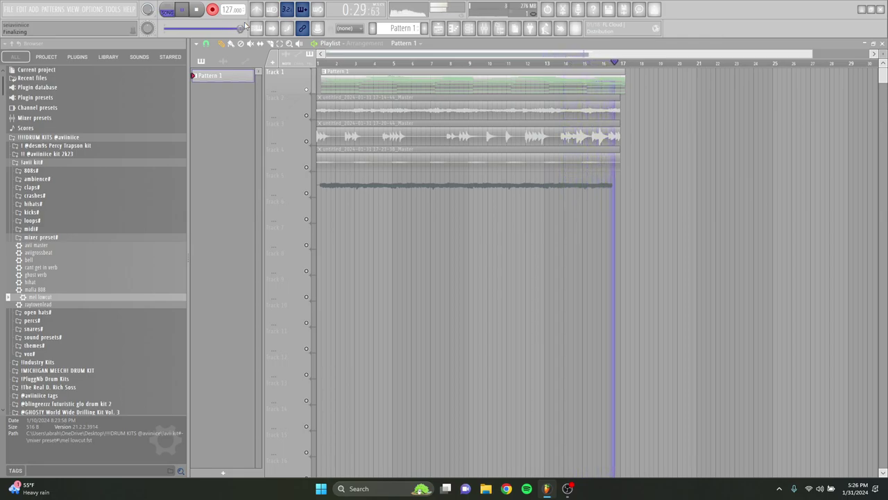
key(space)
Trim the silent lead-in from the Track 5 audio clip and align its start with bar 1
scroll(310, 198, up, 4)
drag(317, 195, 324, 195)
scroll(328, 200, up, 4)
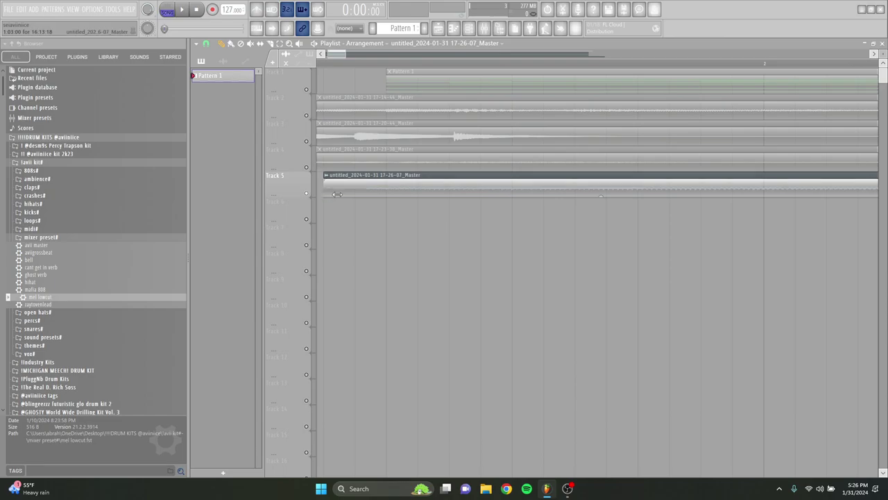
scroll(330, 202, up, 2)
drag(411, 190, 124, 185)
scroll(376, 182, down, 7)
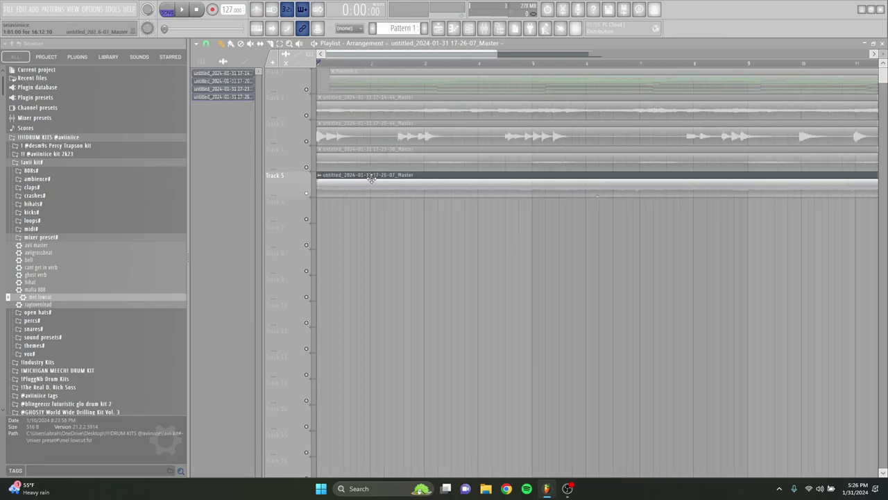
Route the Track 5 audio clip to mixer Insert 4 and lower that insert's volume
double_click(370, 181)
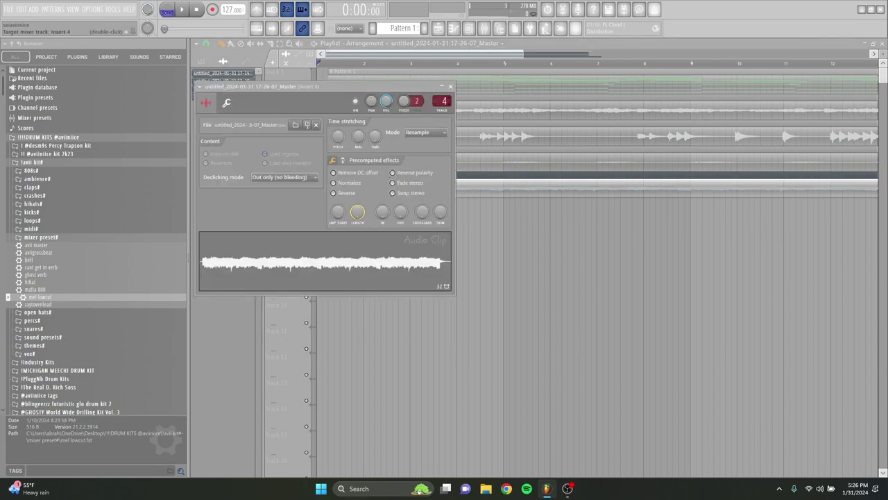
click(484, 28)
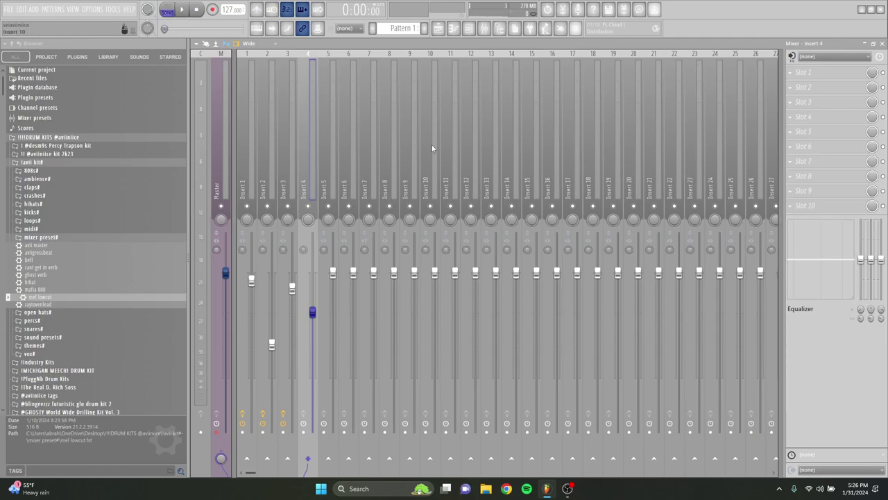
click(438, 27)
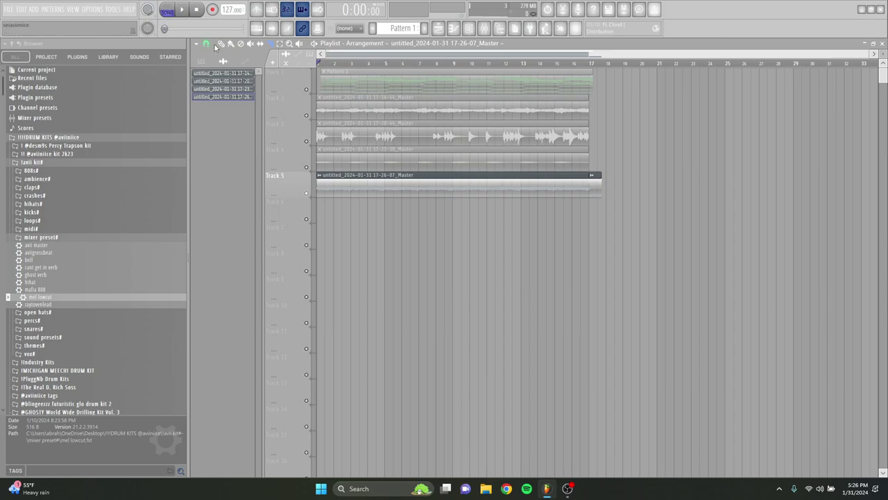
Move the Pattern 1 clip back to bar 1 and cut off the Track 5 clip's tail after bar 16
drag(525, 69, 499, 68)
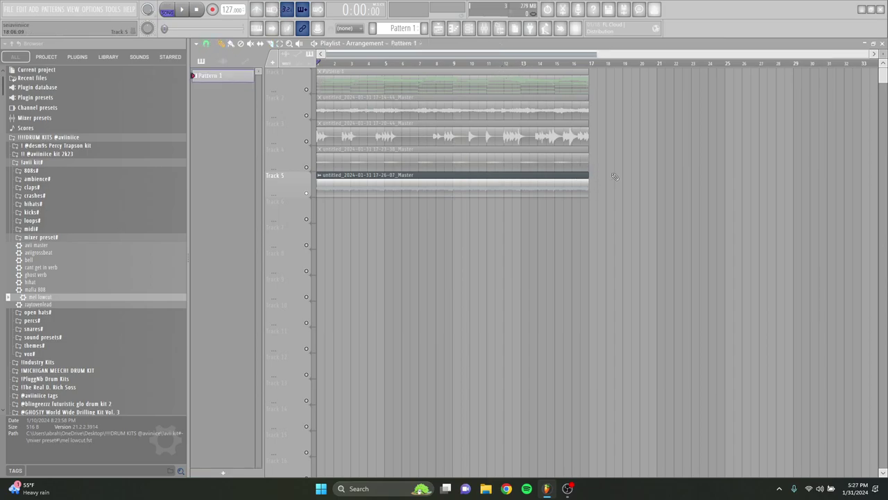
scroll(597, 184, up, 7)
scroll(495, 231, down, 2)
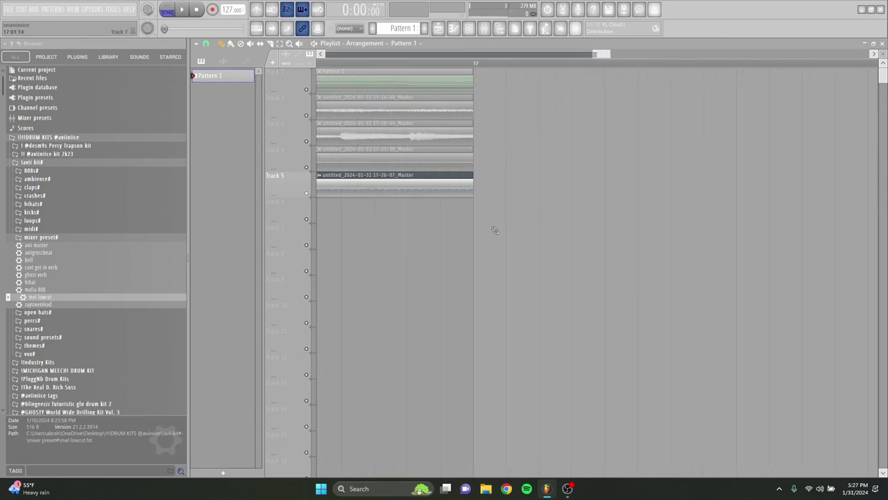
scroll(487, 225, up, 4)
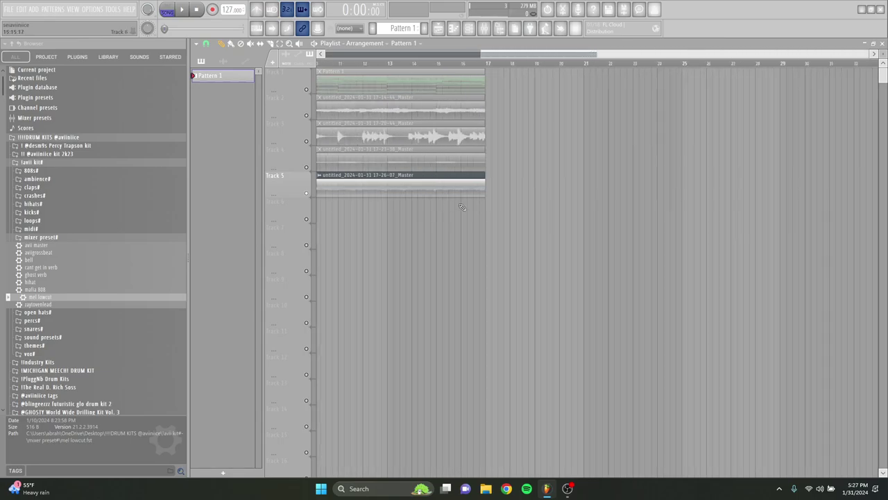
Unmute Tracks 4, 3, 2 and 1 in the playlist
click(306, 168)
click(306, 141)
click(306, 116)
click(306, 88)
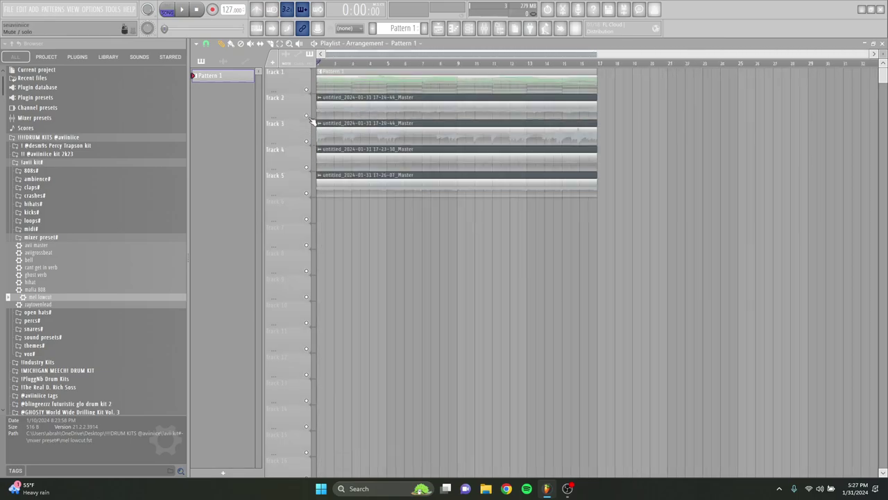
Clone the MIDI Out #4 channel
click(483, 28)
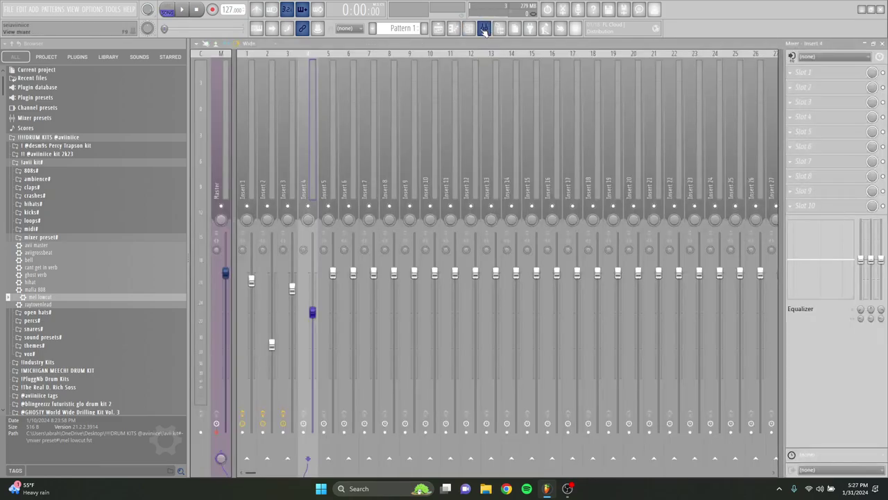
click(468, 28)
right_click(284, 146)
click(330, 297)
click(230, 254)
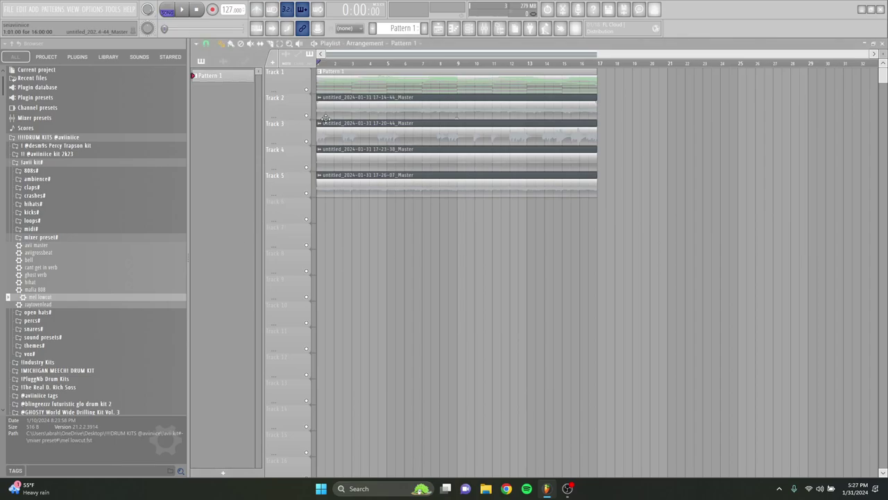
Play back the arrangement and lower Insert 4's volume further
click(484, 28)
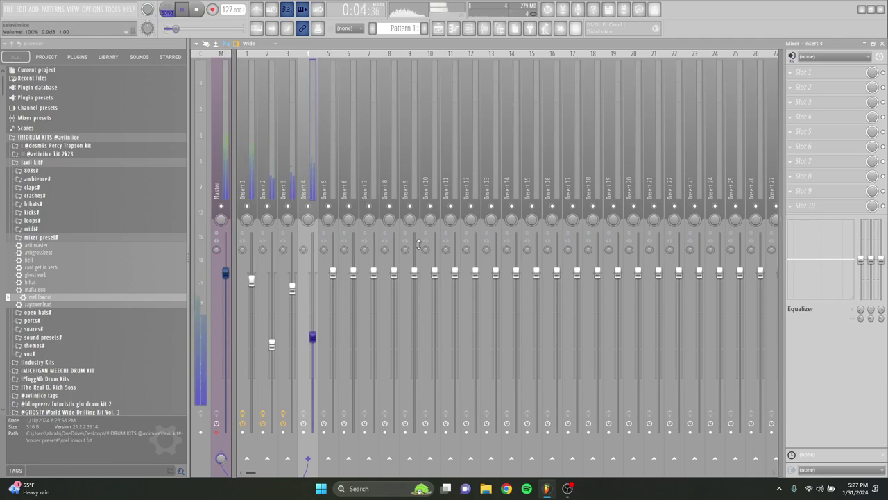
click(438, 29)
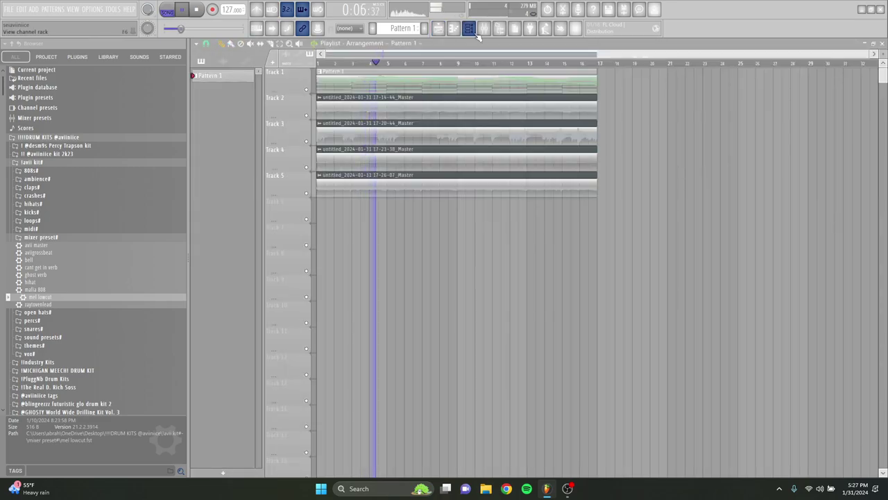
Open the MIDI Out #5 piano roll and shrink the note rows until the ghost notes of all layers fit
click(469, 29)
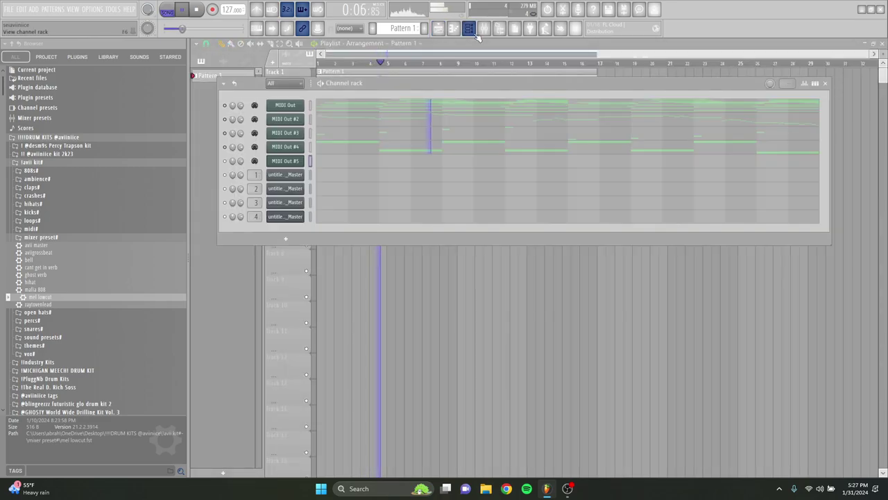
click(329, 162)
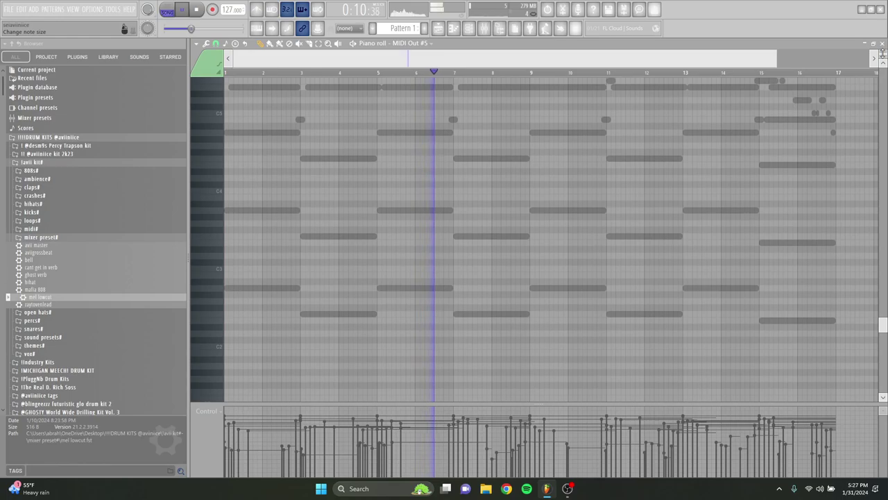
drag(883, 53, 883, 46)
scroll(721, 139, up, 3)
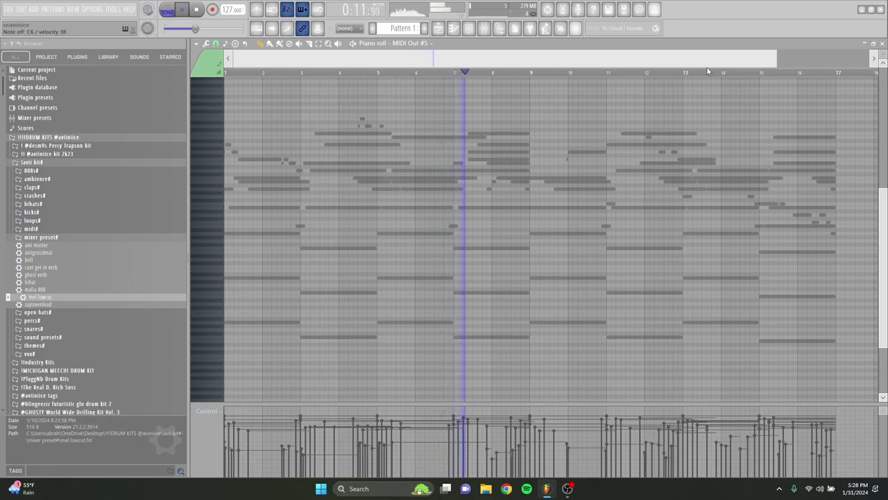
Stop playback and switch the piano roll back to the MIDI Out #5 channel
click(171, 14)
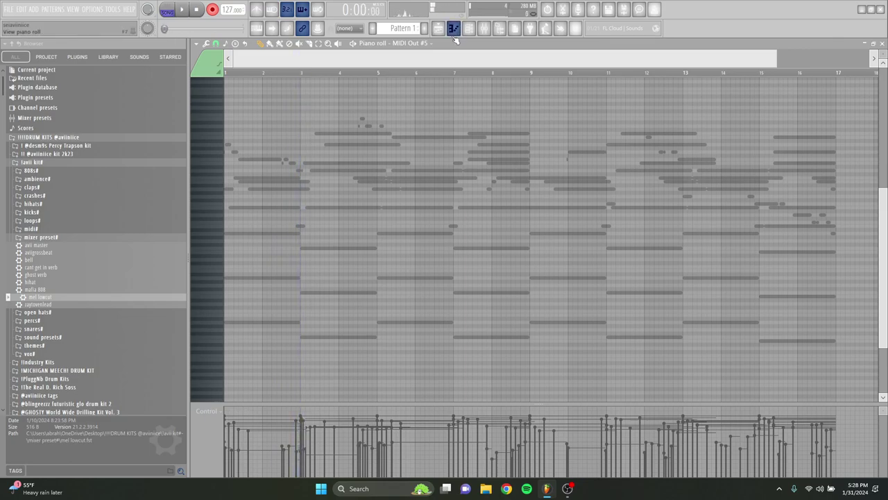
scroll(454, 32, up, 3)
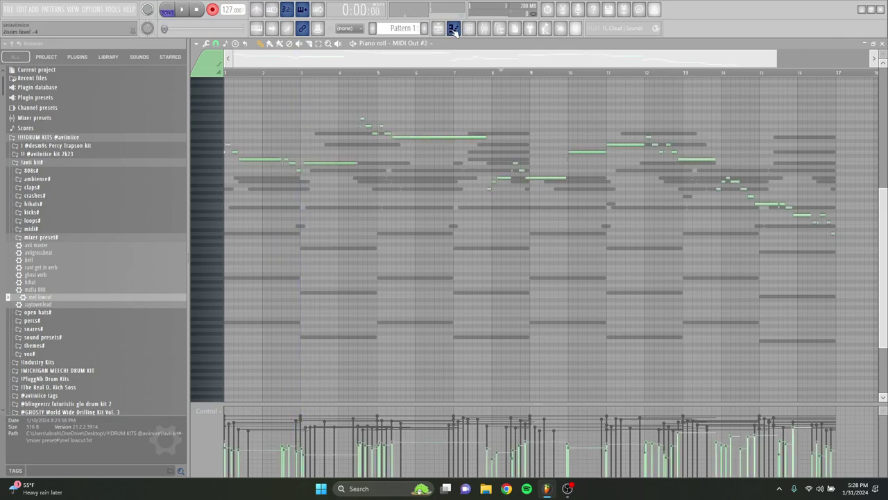
click(413, 43)
click(410, 190)
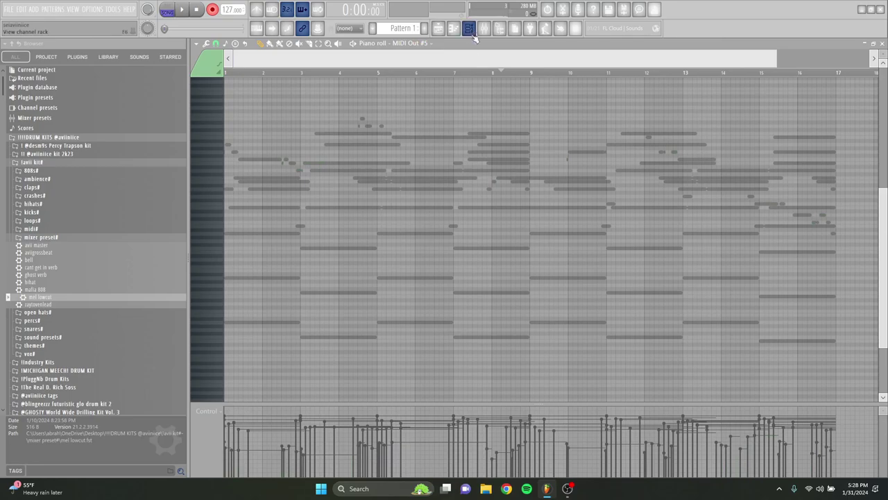
Delete the unassigned audio clip channel of the discarded take from the channel rack
key(F6)
click(276, 229)
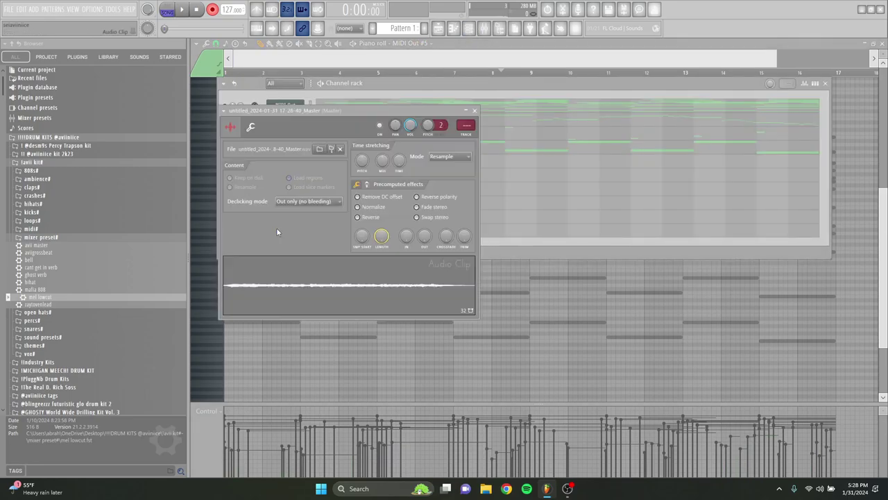
click(490, 246)
click(314, 267)
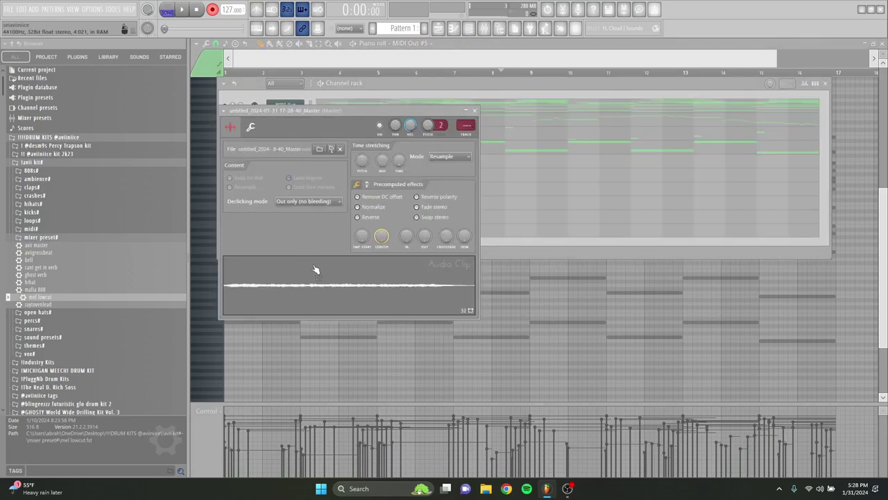
click(474, 110)
right_click(294, 236)
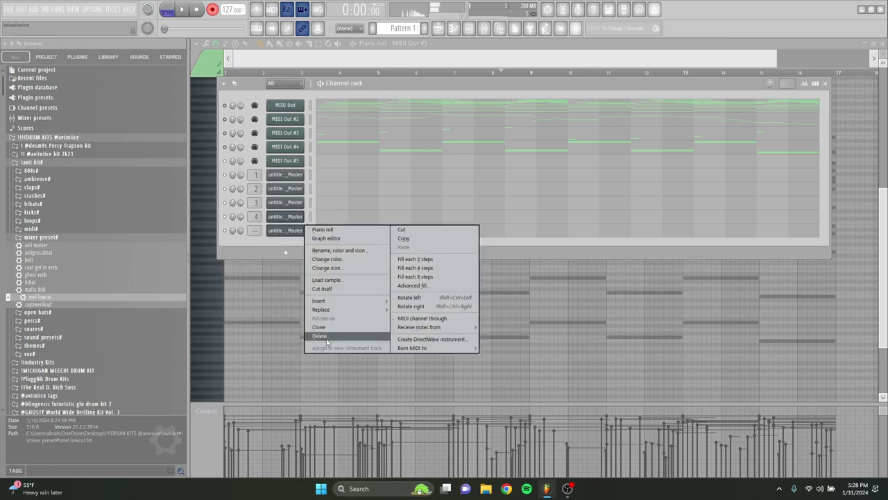
click(326, 340)
click(458, 271)
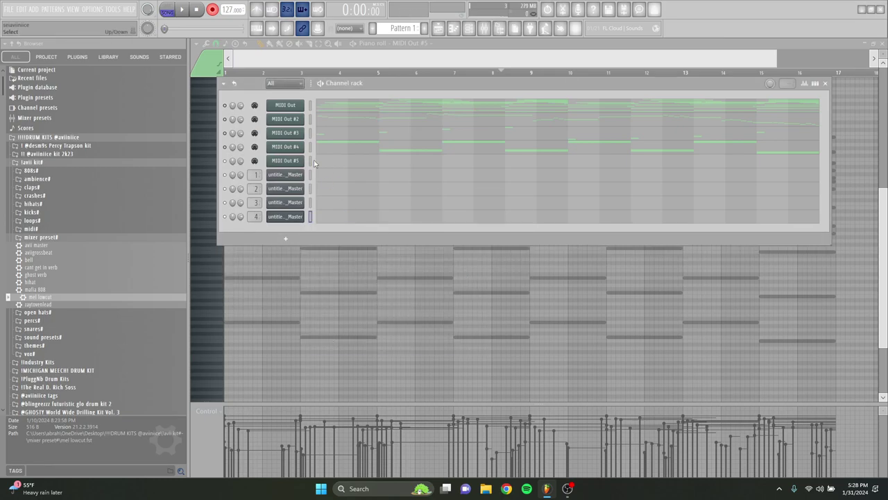
Record a new 16-bar melody line into MIDI Out #5
key(F6)
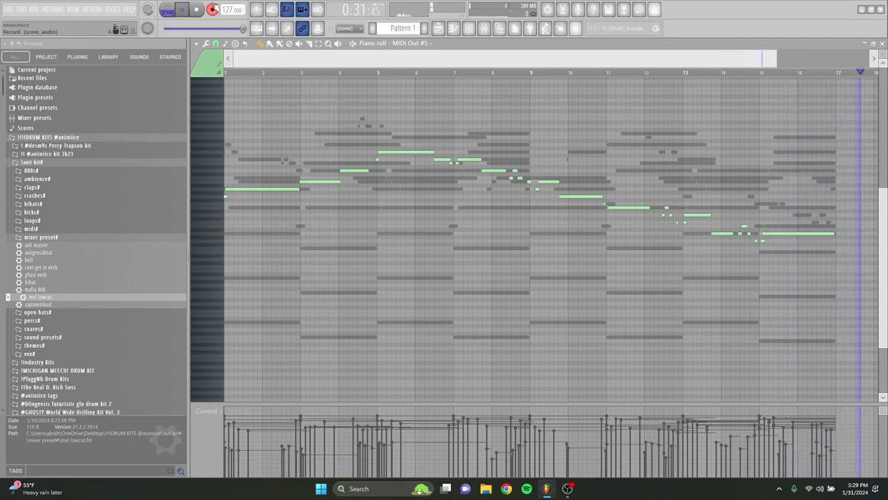
scroll(824, 247, up, 4)
scroll(824, 248, down, 5)
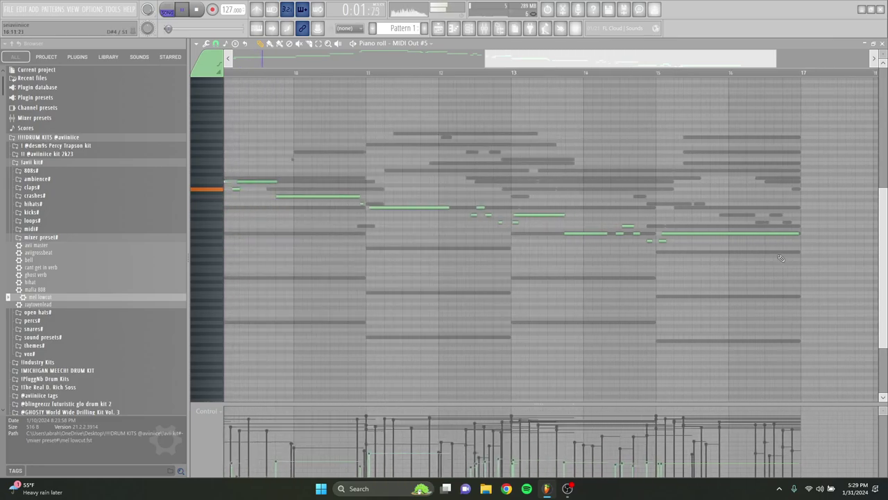
Tighten the timing of the recorded MIDI Out #5 notes up to bar 7, pulling the short notes around bar 7 earlier
scroll(212, 224, up, 4)
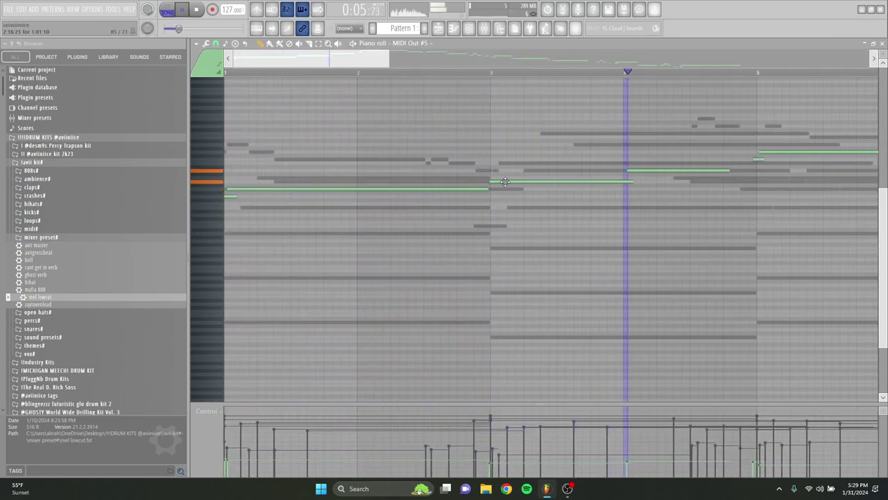
scroll(555, 174, down, 2)
scroll(602, 177, up, 3)
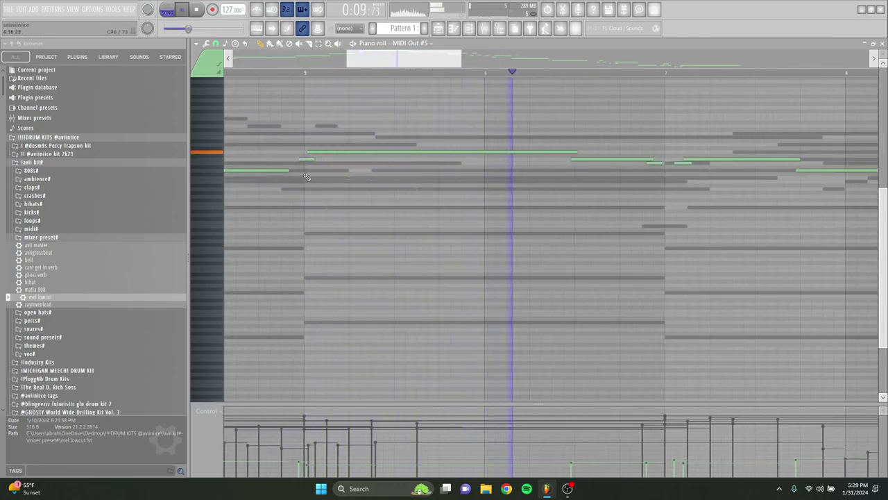
scroll(494, 185, down, 1)
scroll(495, 185, up, 2)
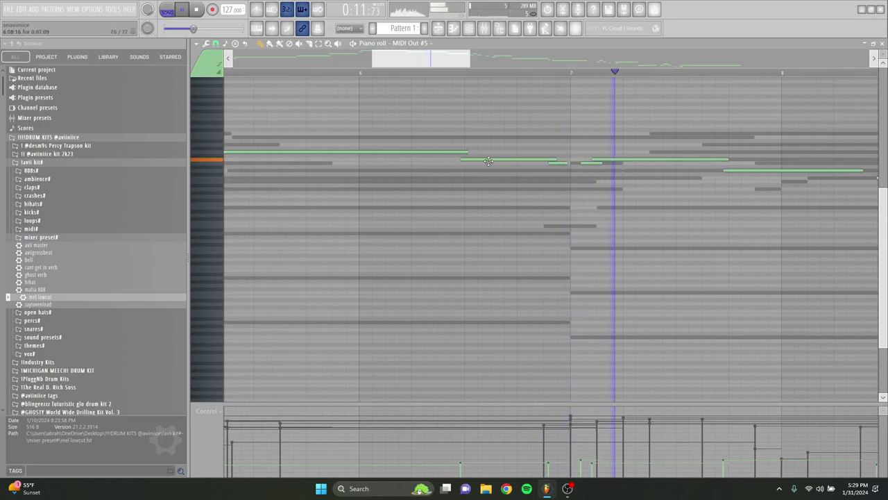
drag(556, 164, 550, 164)
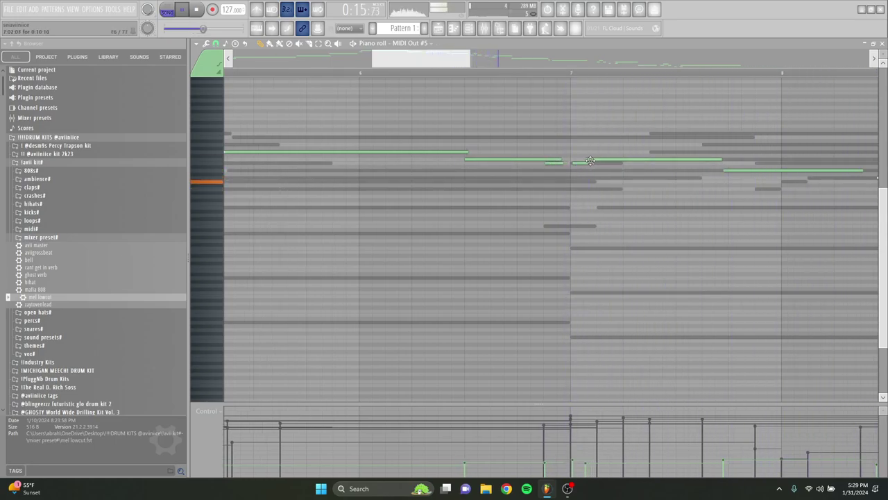
Nudge the MIDI Out #5 notes in bars 8 and 9 so the phrase lands on bar 9's downbeat
scroll(478, 195, down, 2)
scroll(555, 182, up, 2)
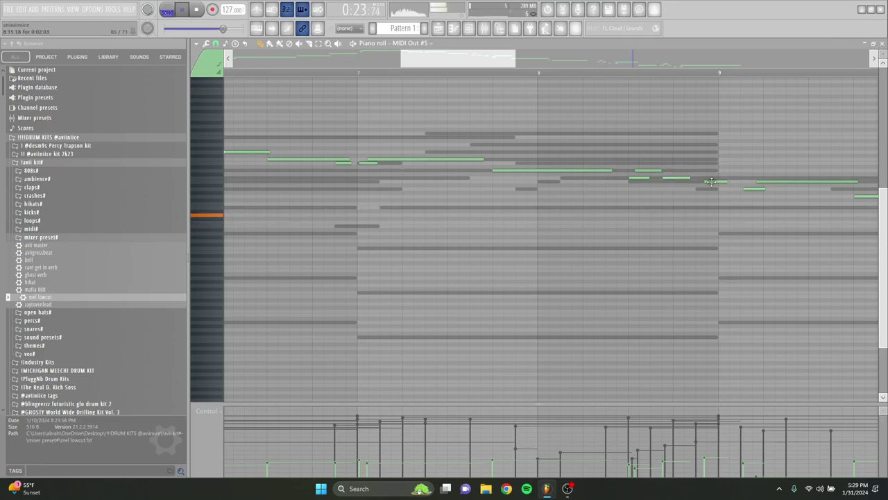
scroll(709, 183, down, 2)
scroll(659, 186, up, 2)
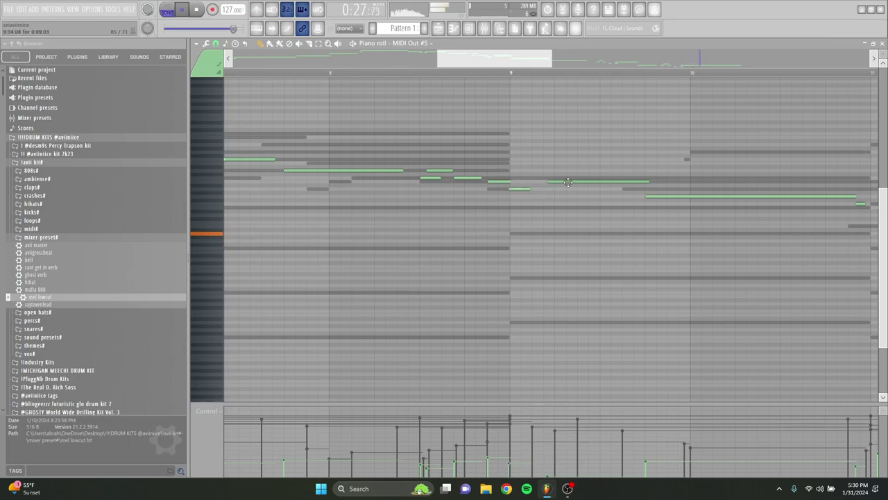
Adjust the timing of the MIDI Out #5 notes from bar 10 to bar 15, aligning phrase starts with the bar lines
scroll(555, 191, down, 2)
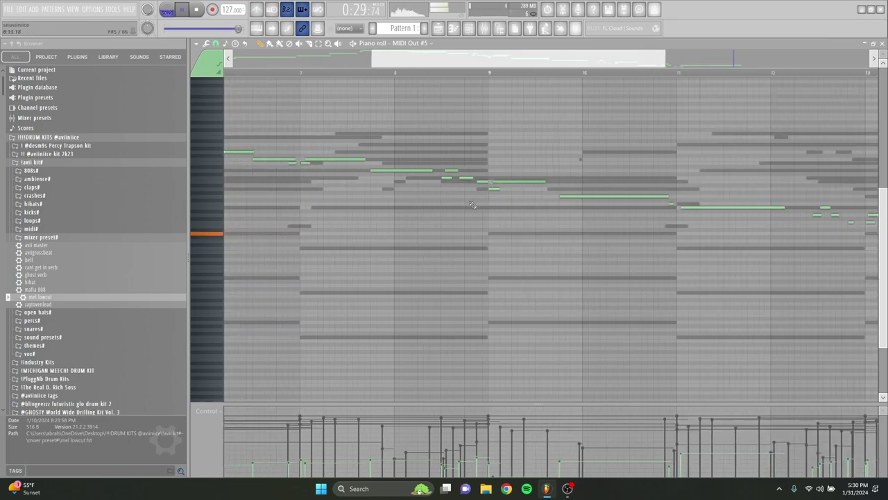
scroll(624, 200, up, 3)
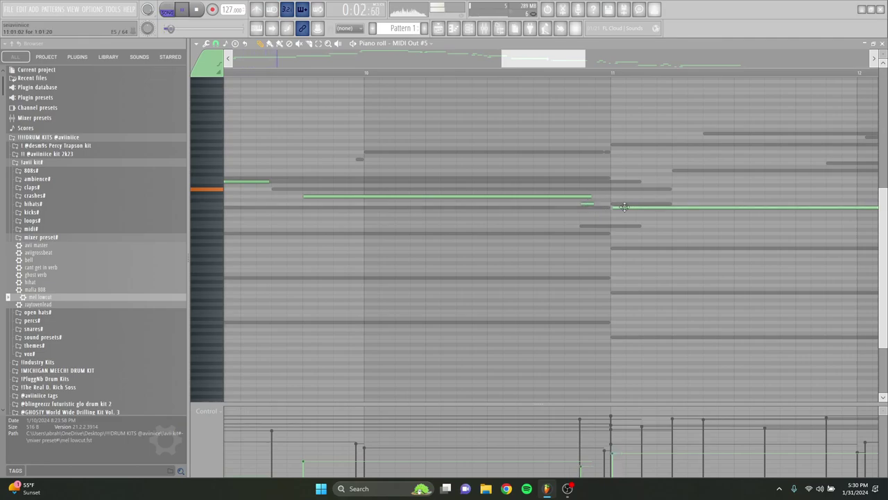
scroll(527, 210, down, 4)
scroll(621, 216, up, 3)
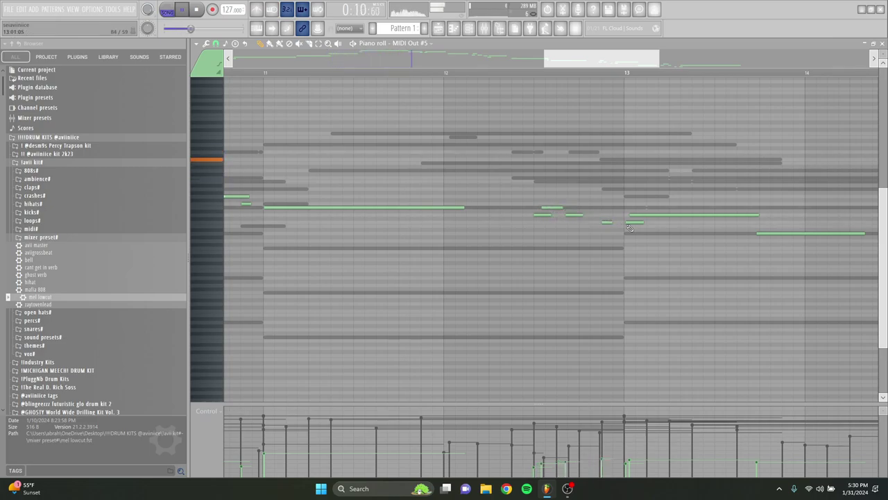
scroll(634, 220, down, 3)
scroll(568, 233, up, 3)
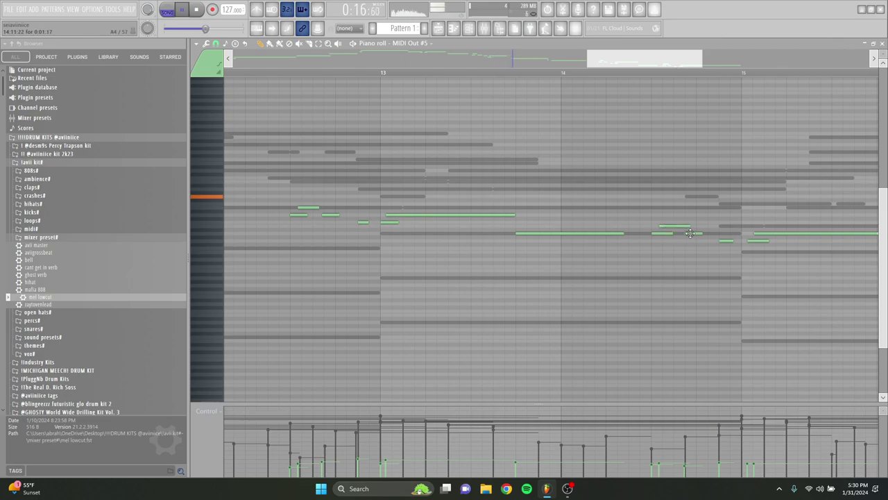
scroll(607, 244, right, 2)
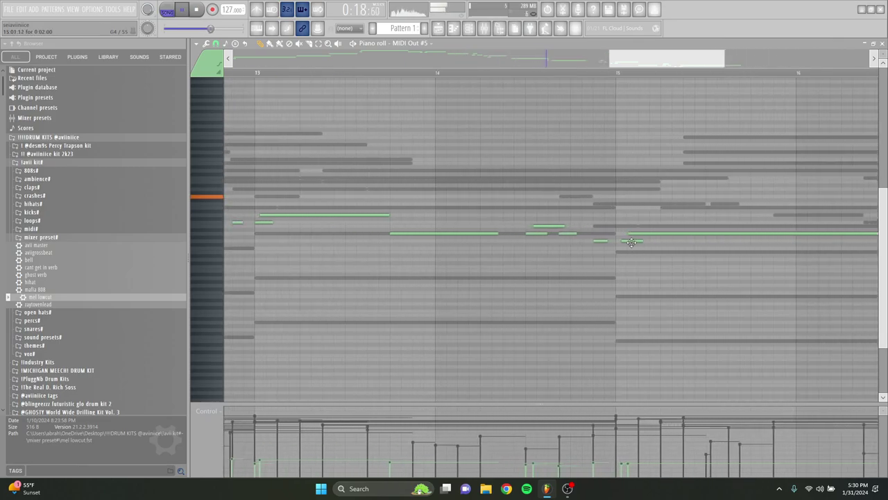
Select all MIDI Out #5 notes and quantize them
scroll(601, 247, down, 4)
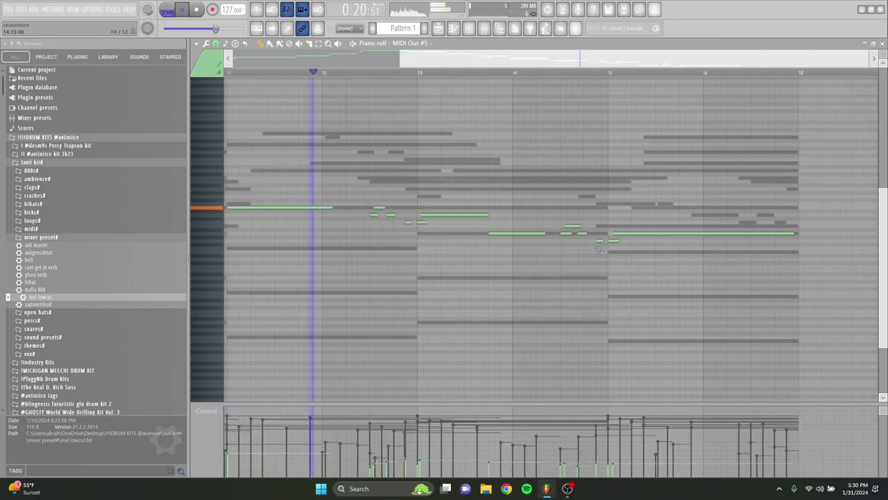
drag(795, 271, 217, 119)
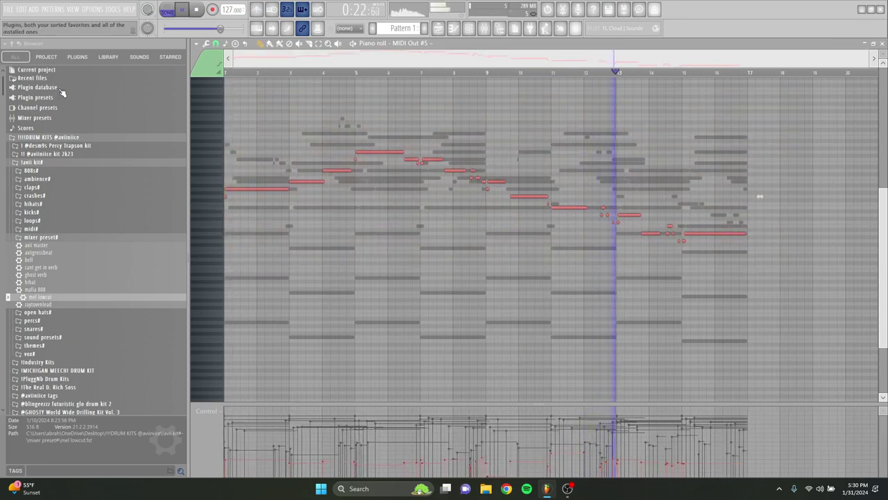
key(alt+r)
click(478, 287)
click(660, 265)
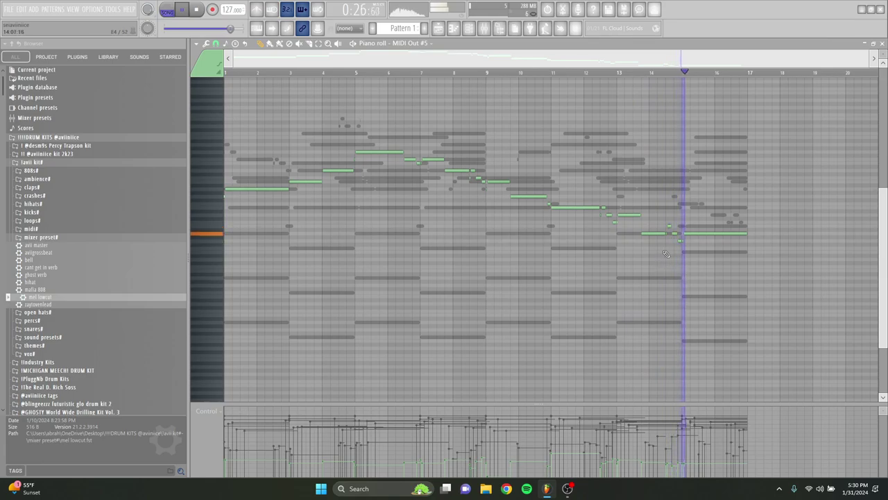
Shift the Pattern 1 clip about half a bar later and delete the Track 6 recording with its audio clip channel
click(437, 29)
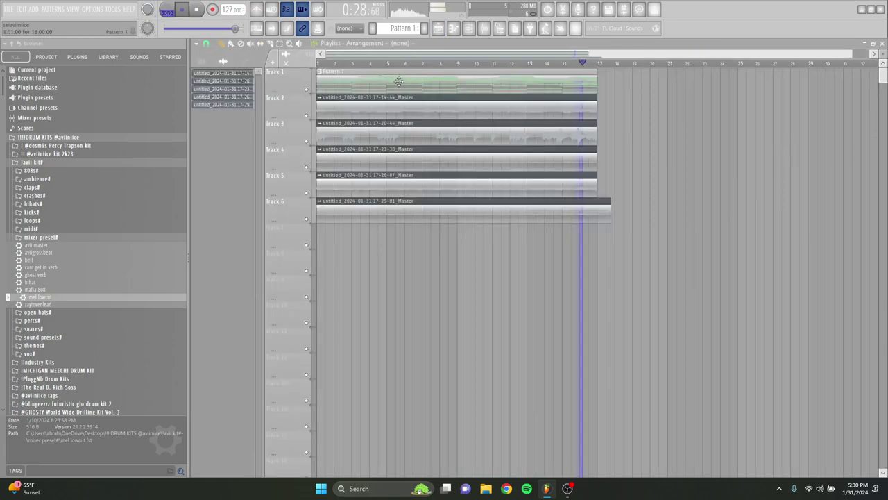
right_click(362, 214)
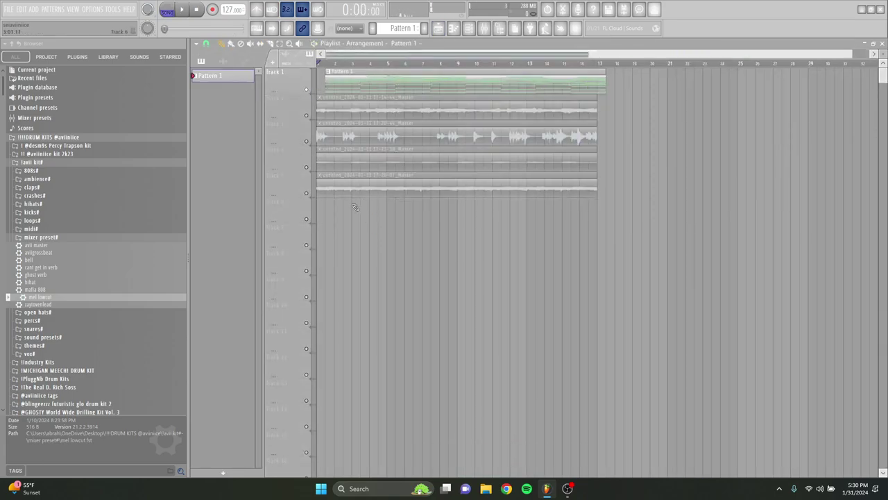
click(469, 28)
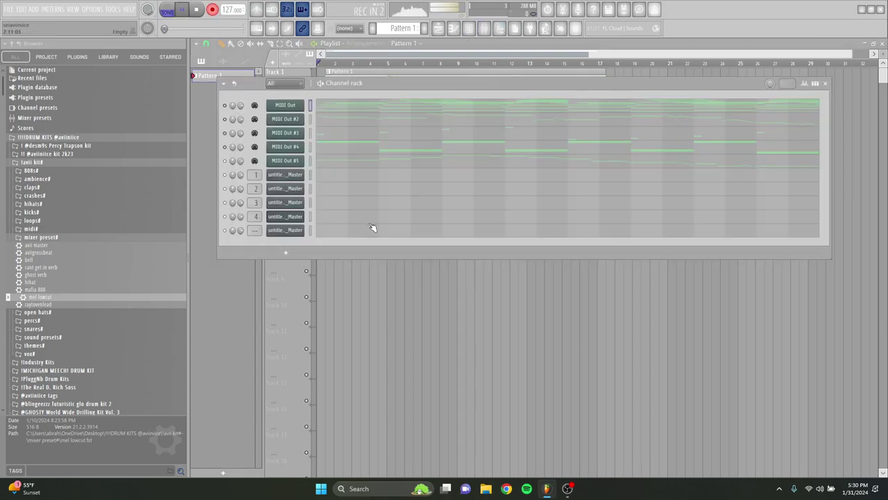
right_click(295, 231)
click(337, 340)
click(481, 280)
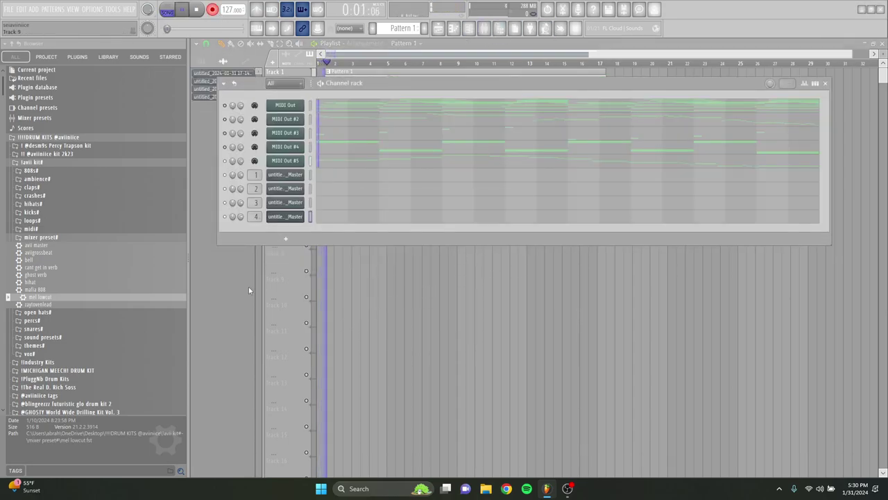
Record the MIDI Out #5 part as a new audio clip on Track 6 and stop playback
click(217, 278)
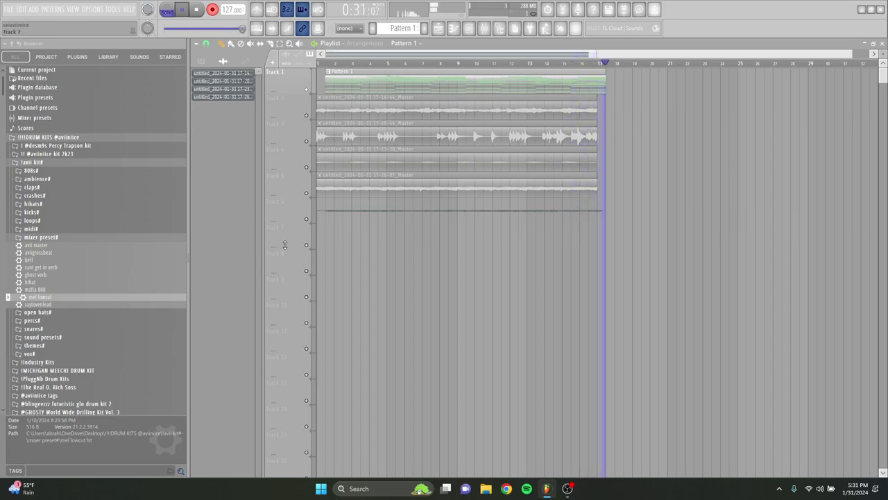
click(212, 10)
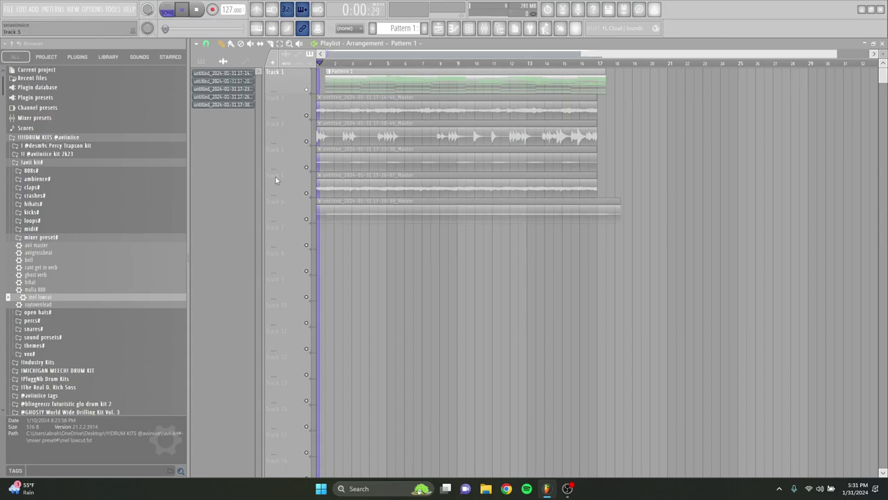
scroll(299, 238, up, 3)
key(space)
Solo Track 6 and trim the silent lead-in from the start of its audio clip
right_click(307, 219)
scroll(316, 229, up, 3)
double_click(349, 216)
click(398, 232)
right_click(536, 245)
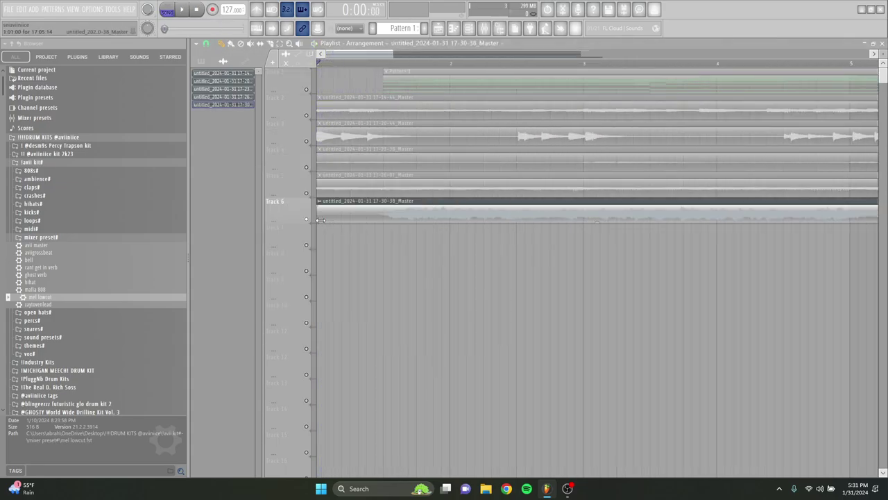
drag(320, 220, 373, 220)
scroll(376, 229, up, 5)
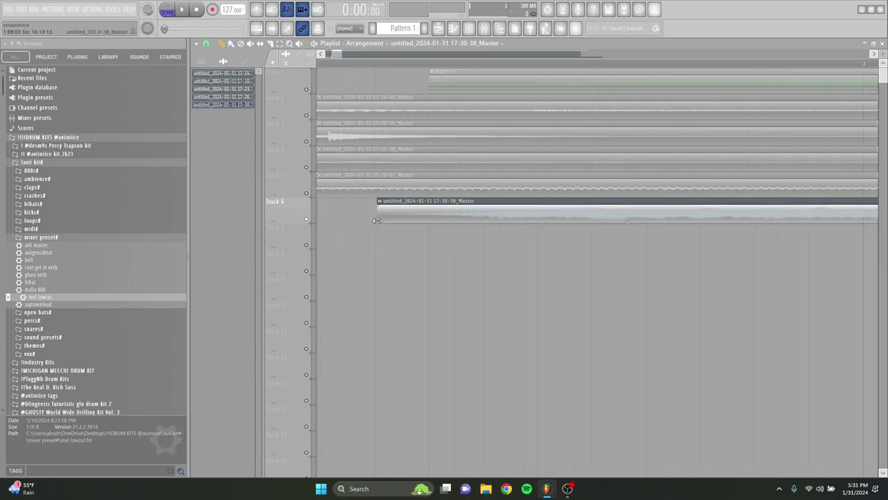
Fine-trim the start of the Track 6 clip and move the clip to bar 1
double_click(416, 219)
click(409, 233)
drag(514, 219, 228, 238)
scroll(404, 243, down, 6)
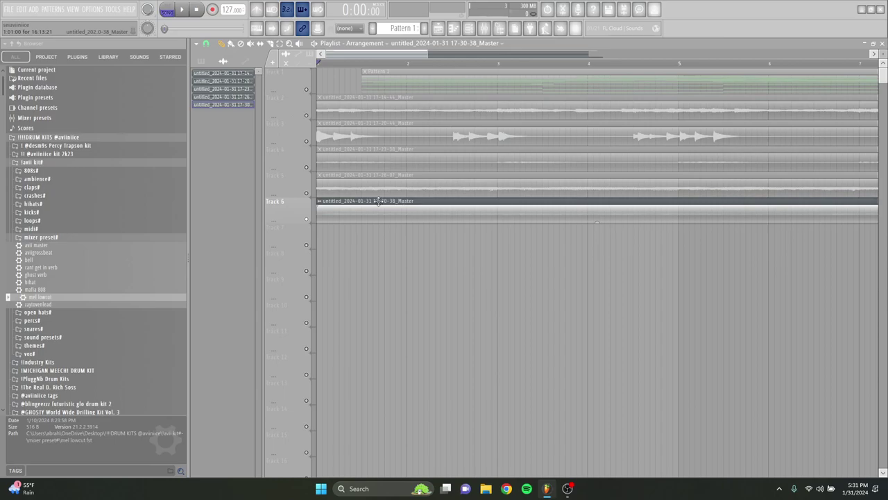
Cut the Track 6 clip off at bar 17, remove its tail and move the Pattern 1 clip back to bar 1
scroll(375, 197, down, 3)
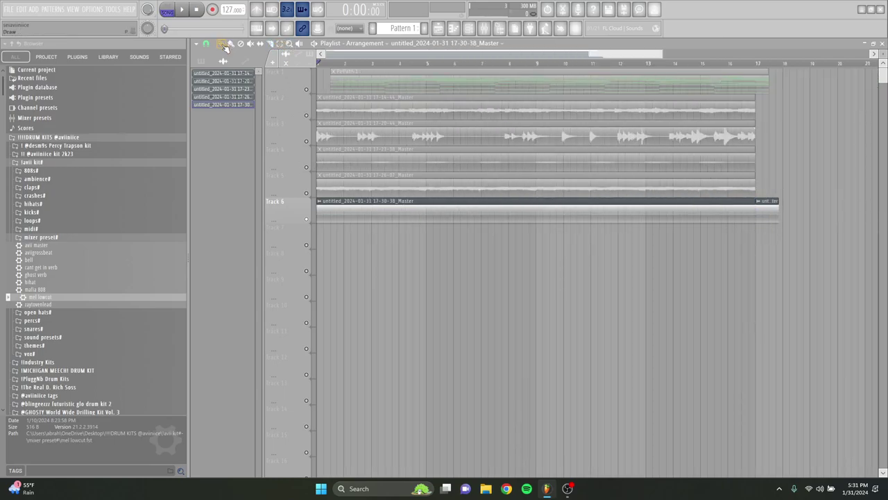
scroll(757, 223, up, 6)
drag(773, 86, 456, 83)
scroll(638, 222, down, 3)
scroll(640, 222, down, 5)
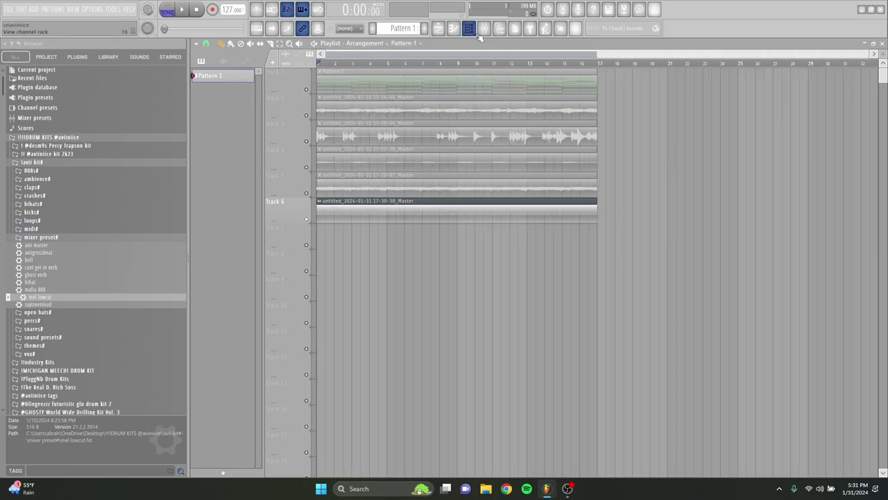
Load the mel lowcut preset and ValhallaVintageVerb on mixer Insert 5 and lower the reverb's mix level
key(F6)
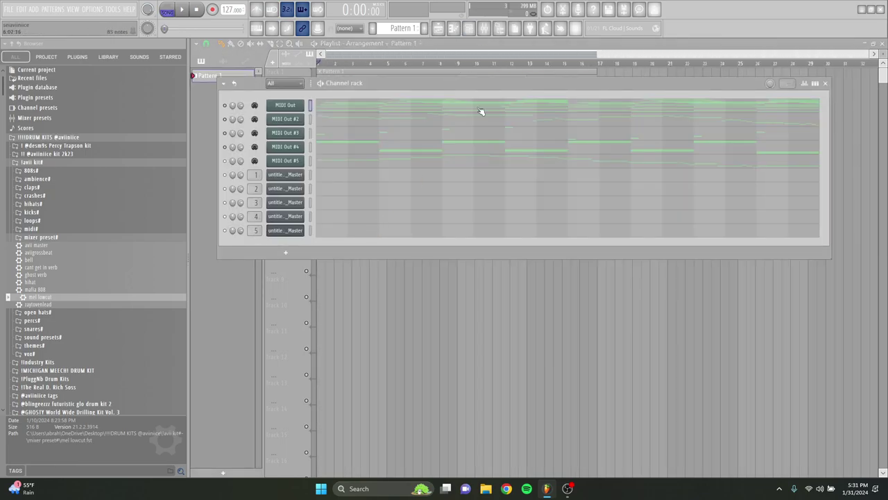
click(485, 30)
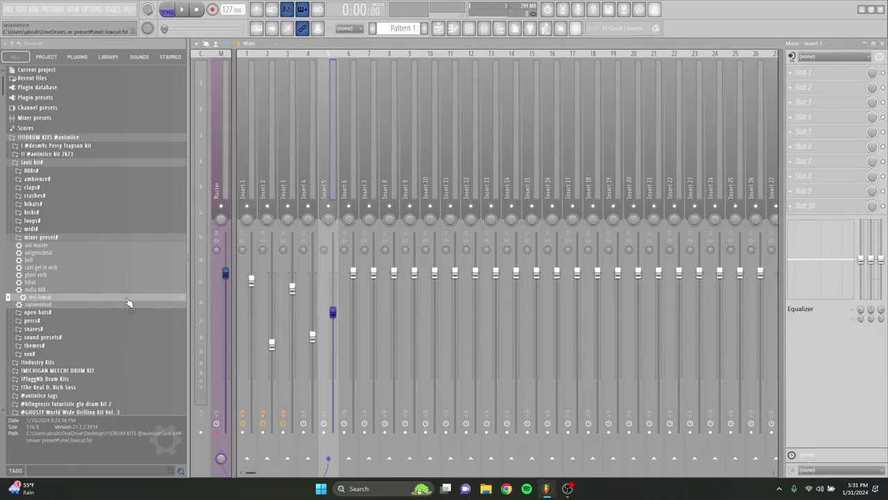
click(568, 133)
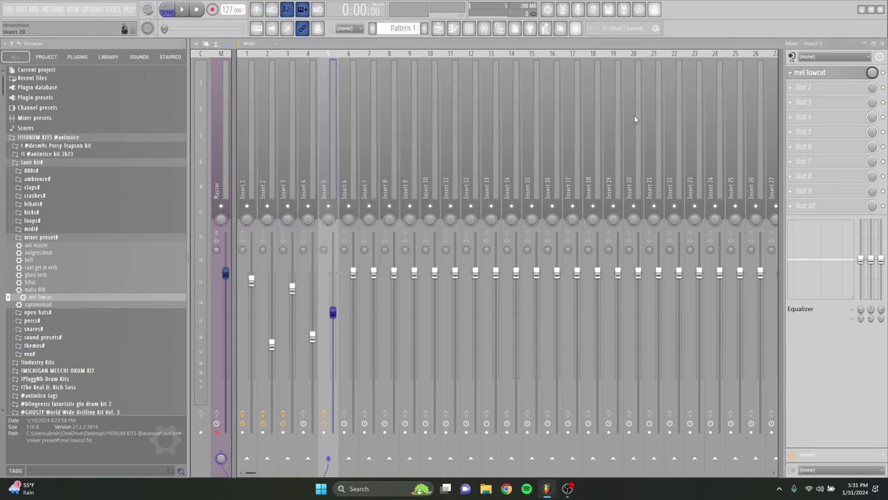
click(791, 88)
mouse_move(795, 98)
click(593, 437)
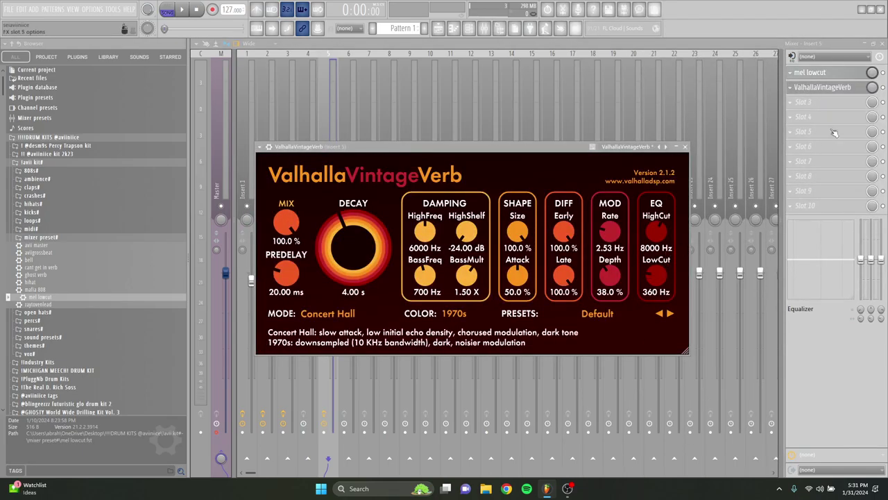
drag(872, 87, 873, 89)
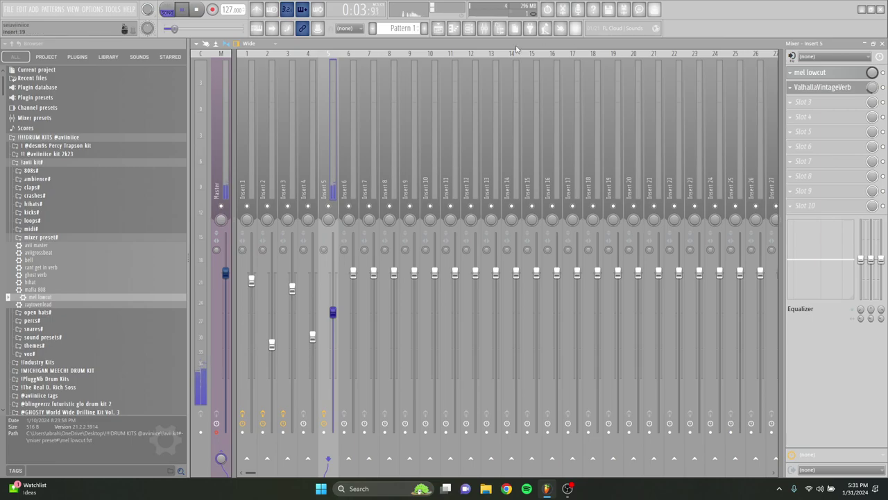
Unmute Tracks 1 to 5 in the playlist alongside Track 6 and play the full arrangement
click(439, 29)
click(306, 115)
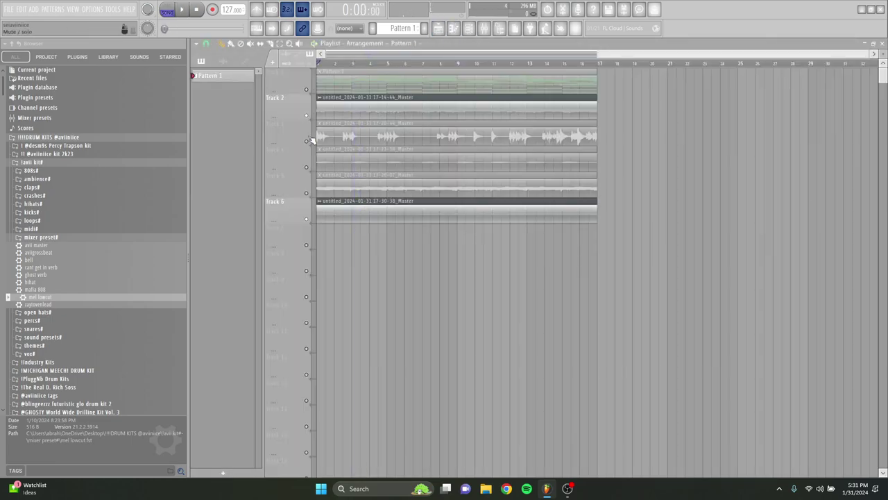
click(306, 141)
click(307, 168)
click(307, 193)
key(space)
right_click(305, 218)
key(Escape)
right_click(307, 219)
right_click(308, 220)
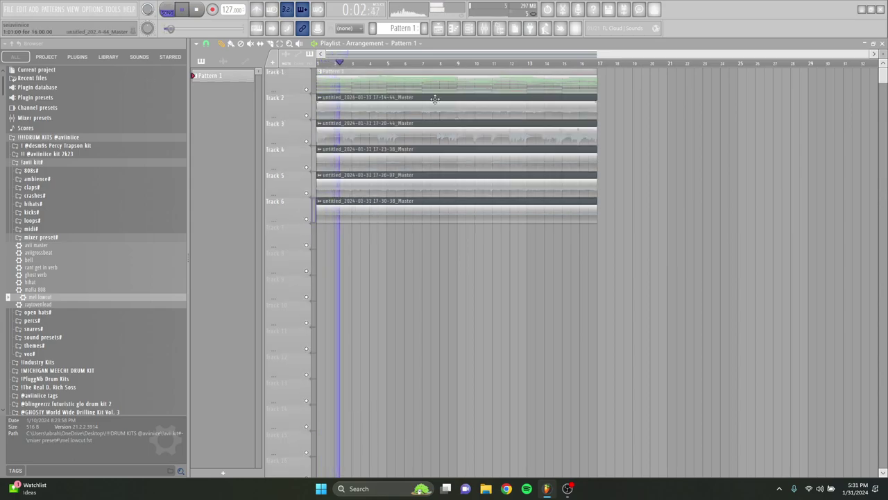
Clone the MIDI Out #5 channel as MIDI Out #6 and open the new channel's piano roll
key(F6)
right_click(294, 162)
click(312, 248)
click(329, 181)
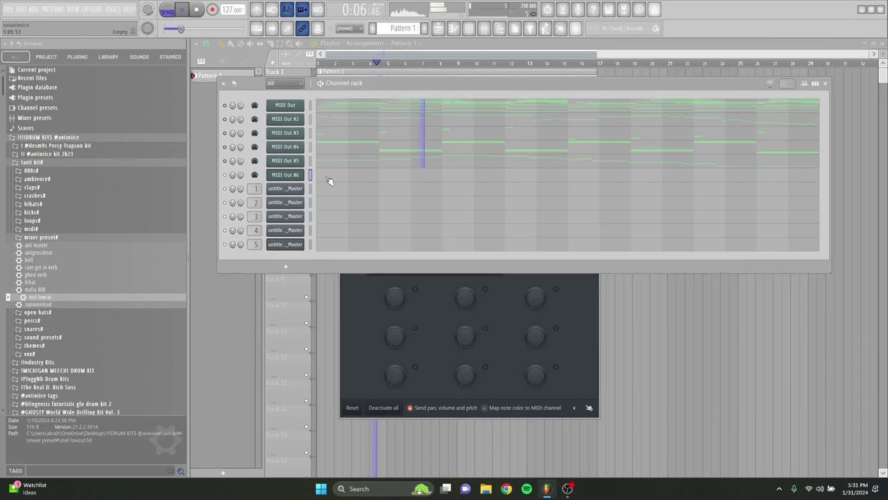
click(321, 177)
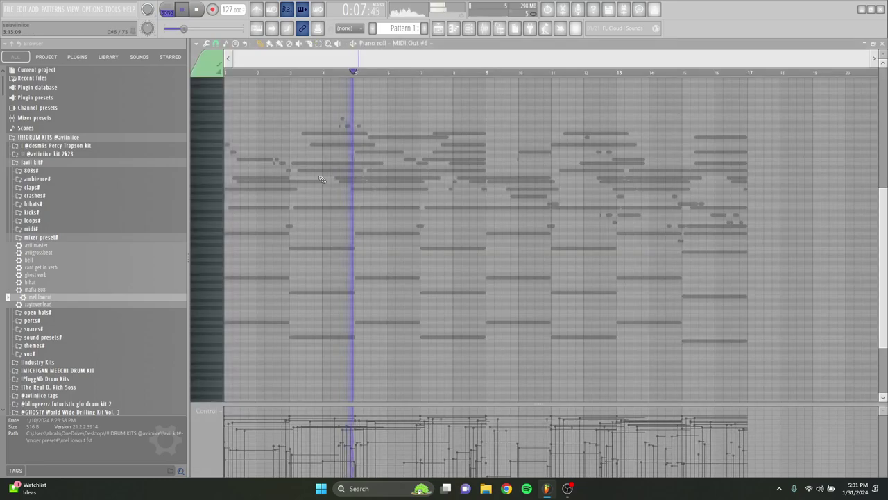
Listen to the arrangement, stop playback and reopen the MIDI Out #6 piano roll
click(439, 29)
click(469, 29)
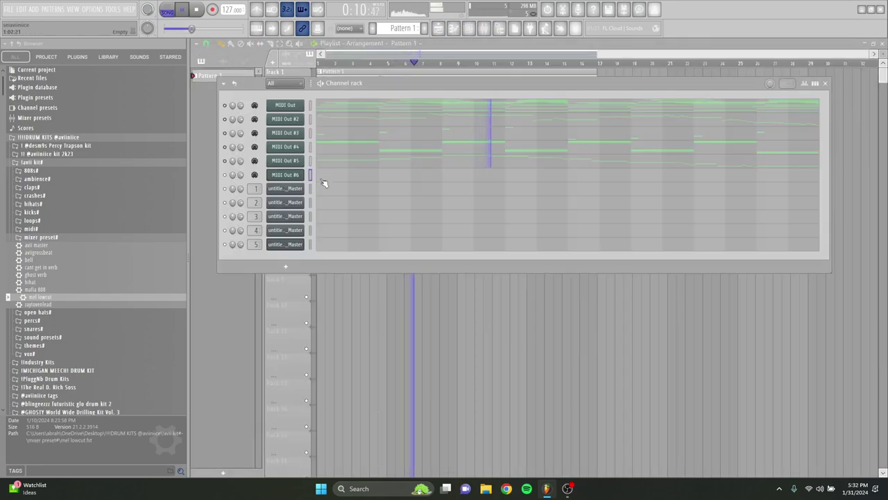
click(323, 179)
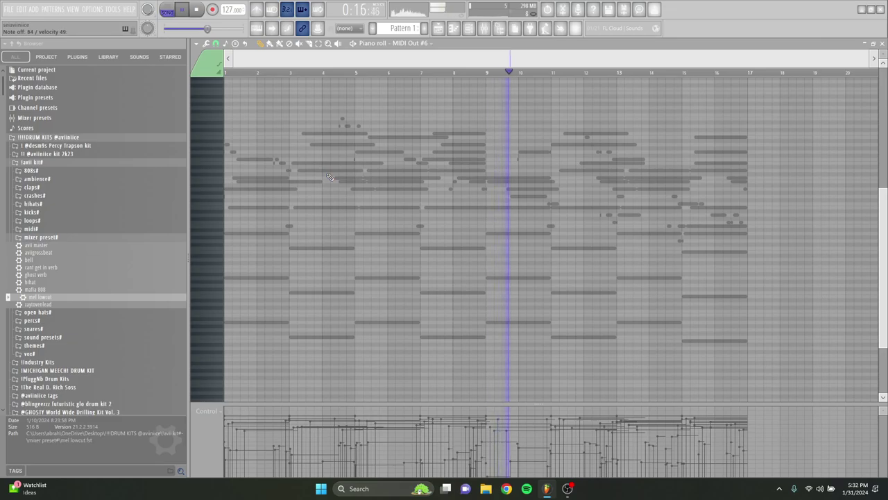
key(F6)
key(space)
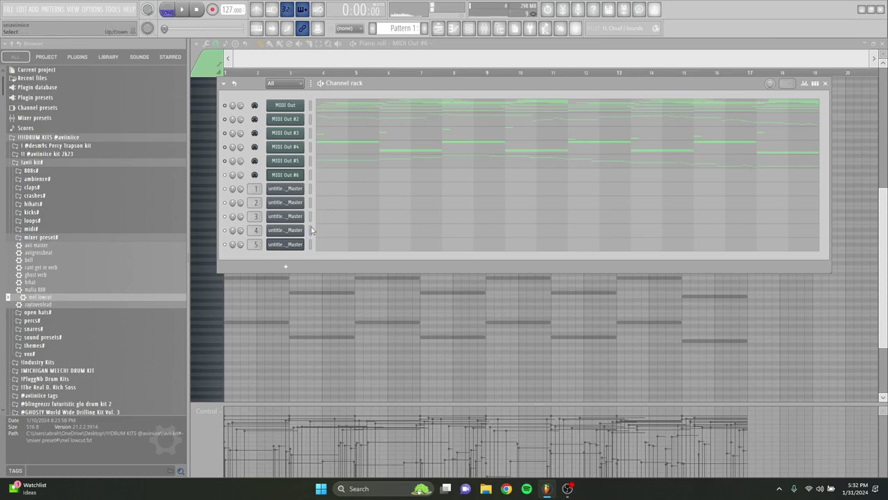
click(329, 177)
click(329, 176)
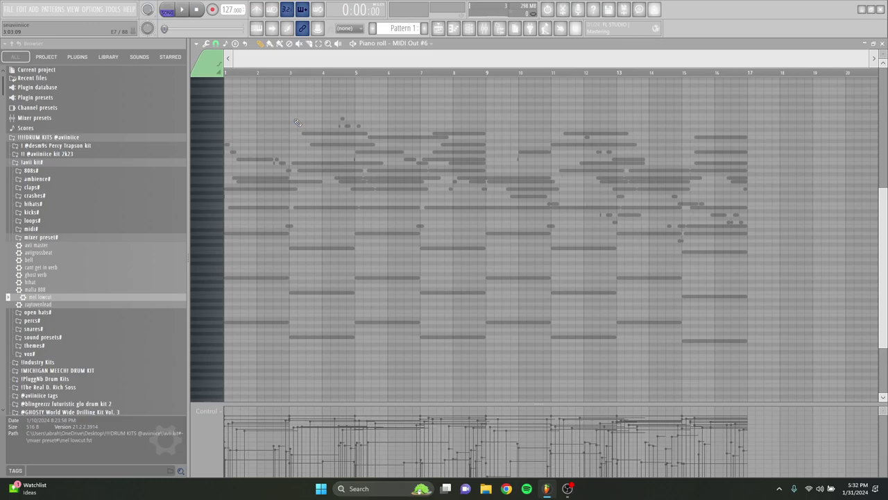
Record eight sustained notes of about two bars each into MIDI Out #6 across 16 bars, then stop recording
key(space)
click(469, 28)
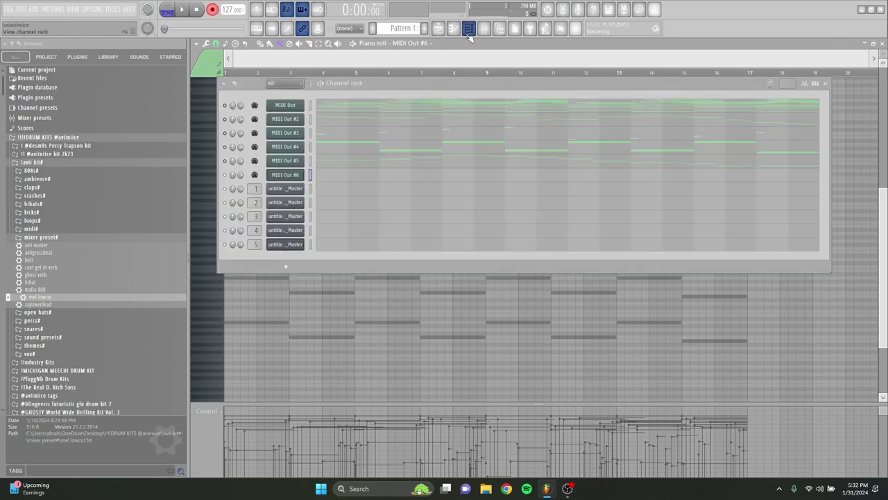
click(469, 42)
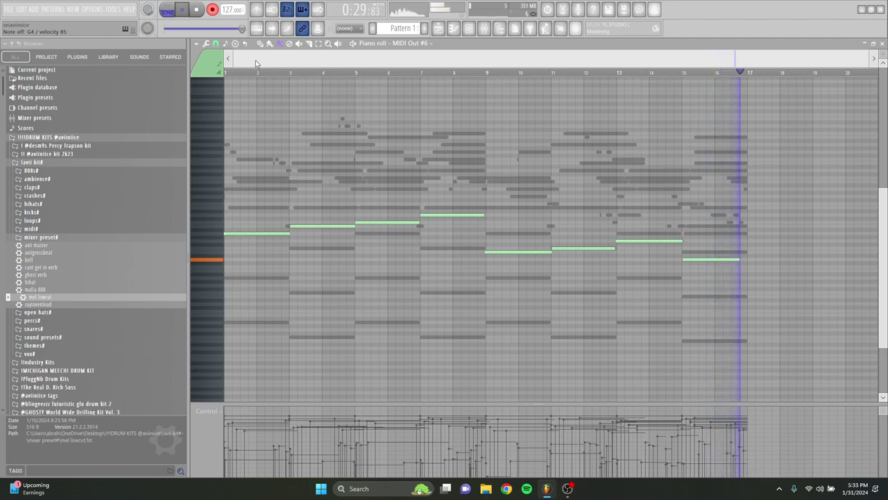
click(217, 14)
key(space)
Quantize all the recorded MIDI Out #6 notes and apply the articulator to their lengths
scroll(281, 237, up, 4)
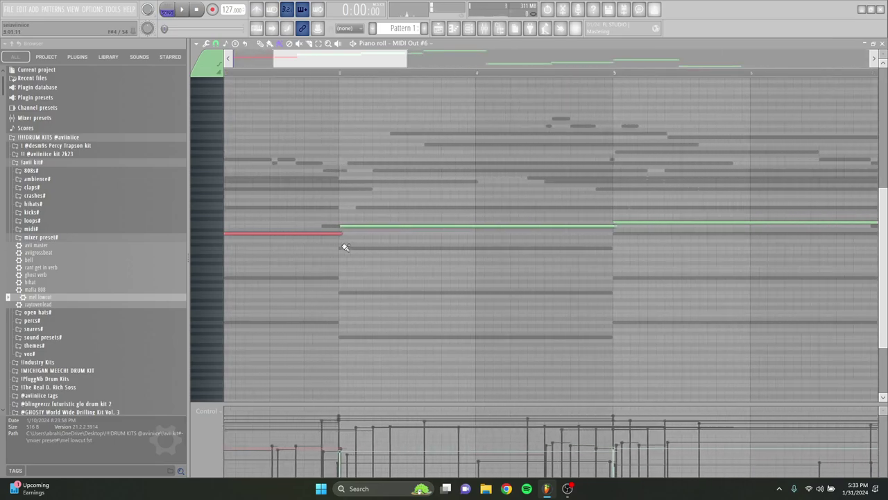
scroll(335, 241, down, 4)
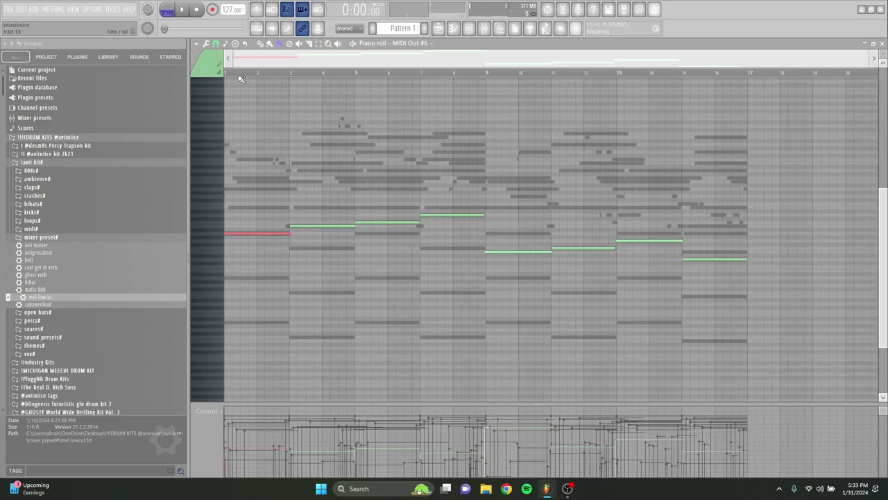
key(ctrl+a)
click(208, 45)
click(288, 137)
click(493, 301)
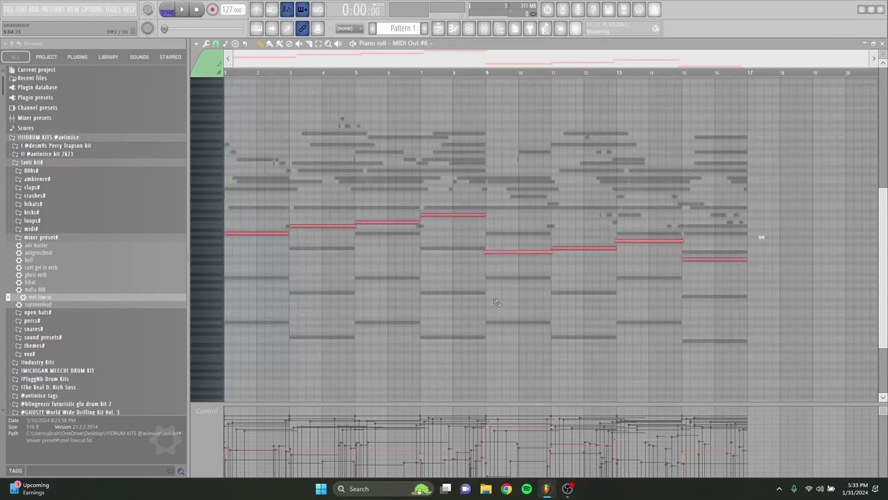
key(alt+l)
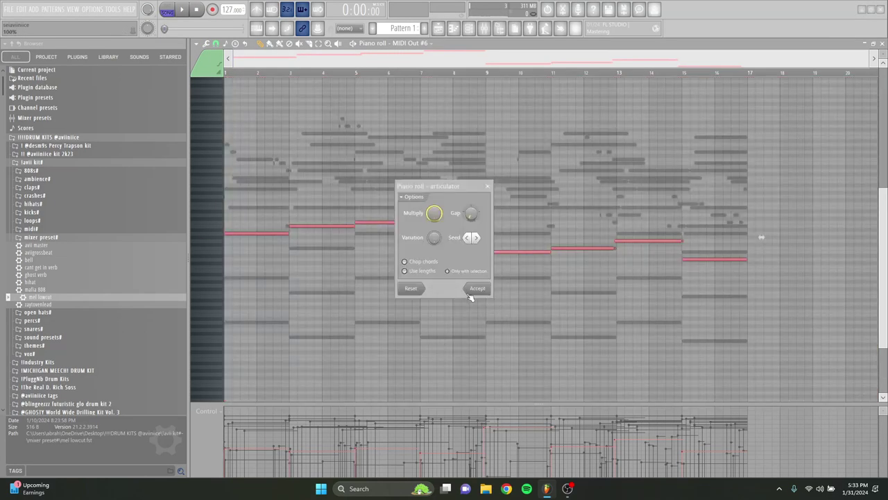
click(473, 290)
Move the early notes onto bars 13 and 9 and extend the note preceding bar 13 to meet the barline
scroll(629, 263, up, 5)
ctrl+click(625, 250)
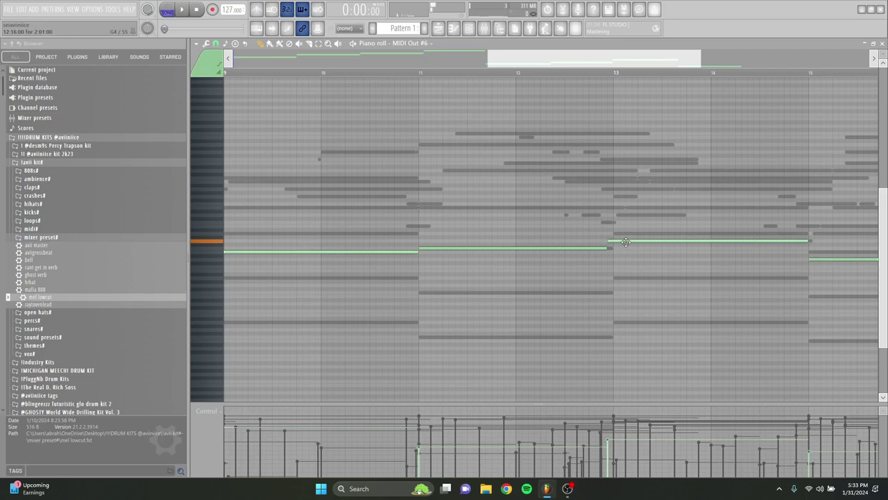
click(608, 249)
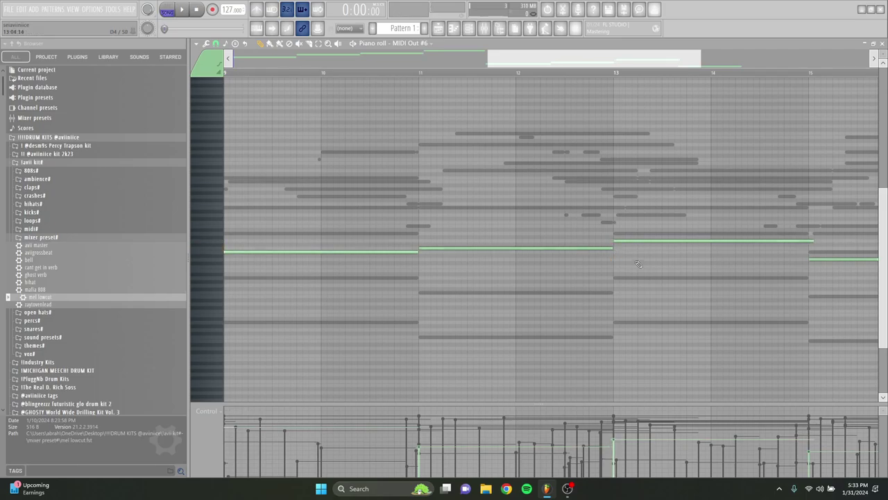
scroll(638, 263, down, 4)
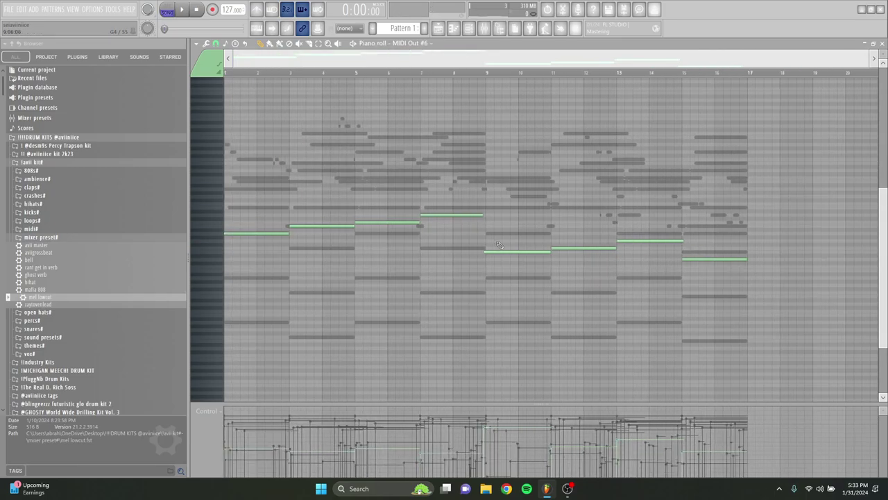
scroll(500, 242, up, 3)
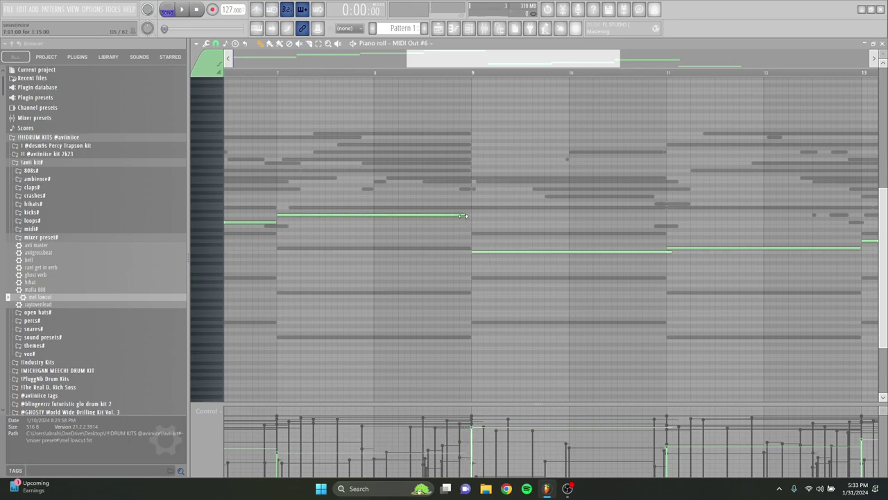
scroll(527, 222, down, 3)
Select all the MIDI Out #6 notes and run the articulator again to even out their lengths
drag(800, 291, 205, 72)
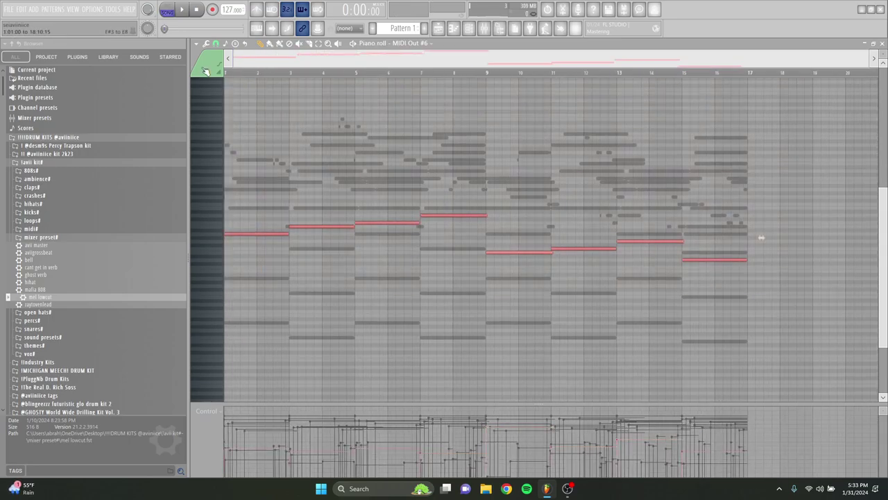
key(alt+l)
click(482, 289)
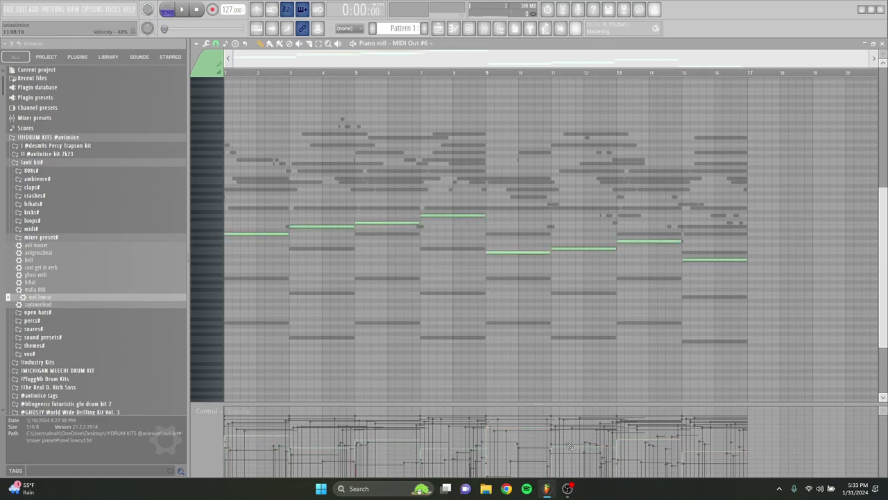
Shift the Pattern 1 clip about half a bar later and record the MIDI Out #6 part as audio on Track 7
click(438, 29)
drag(323, 82, 351, 88)
right_click(400, 235)
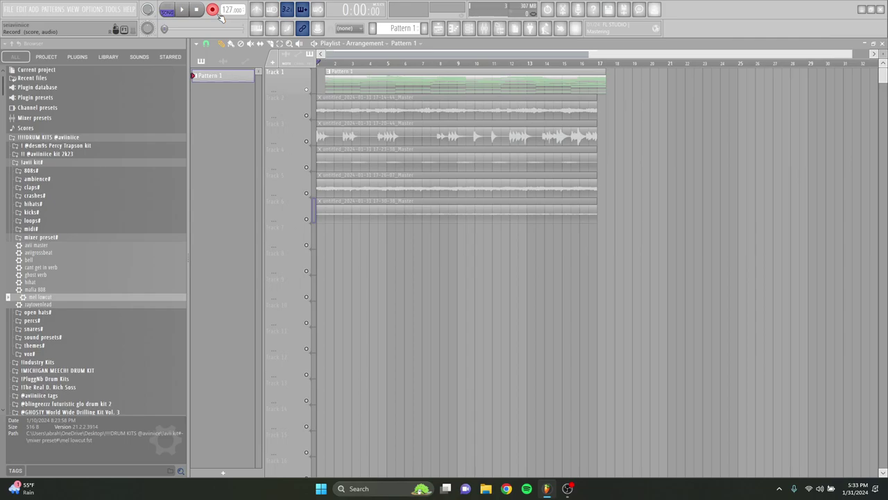
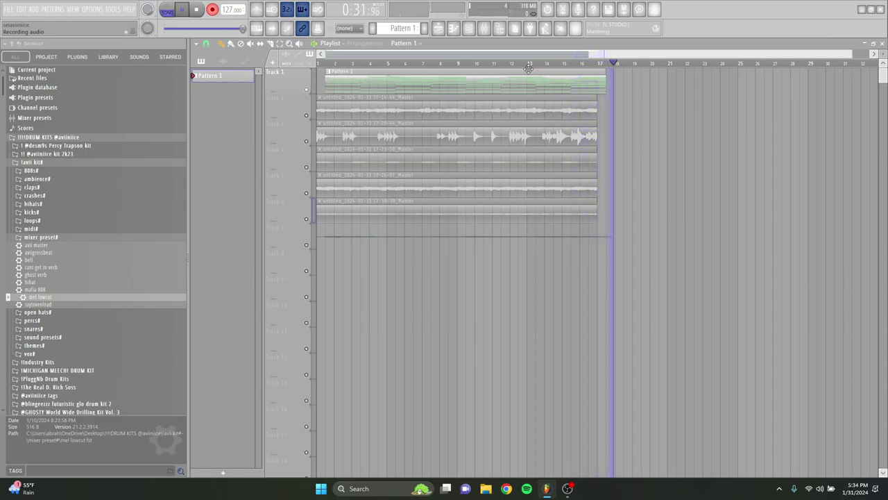
key(space)
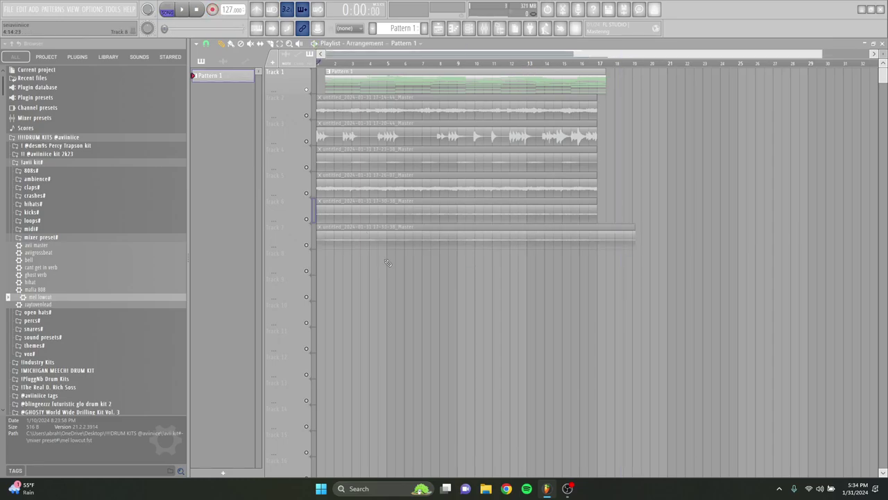
Normalize the Track 7 audio clip, solo its track and trim the silent lead-in from the clip's start
double_click(382, 238)
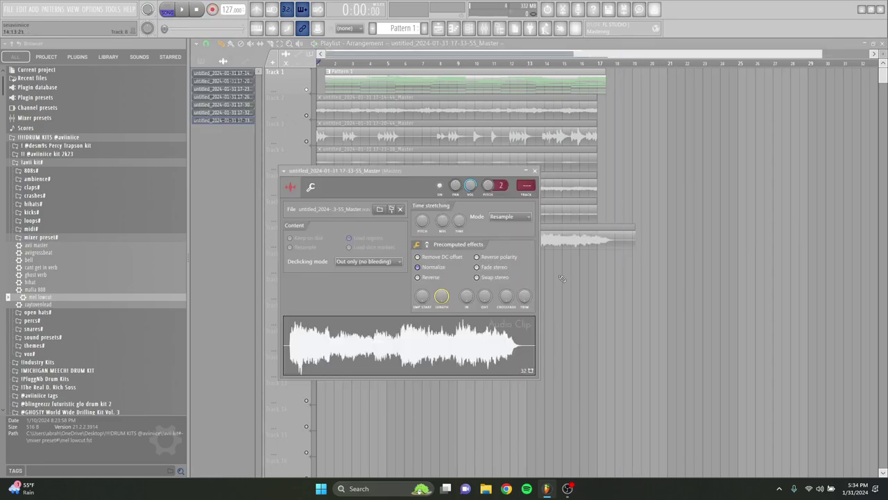
key(Escape)
scroll(295, 264, up, 4)
right_click(307, 246)
drag(316, 246, 386, 247)
scroll(337, 258, up, 5)
scroll(351, 245, up, 3)
Turn off normalization on the Track 7 clip, align it to bar 1 and remove everything past bar 17
double_click(401, 244)
click(419, 265)
key(Escape)
scroll(485, 267, down, 3)
scroll(486, 267, down, 5)
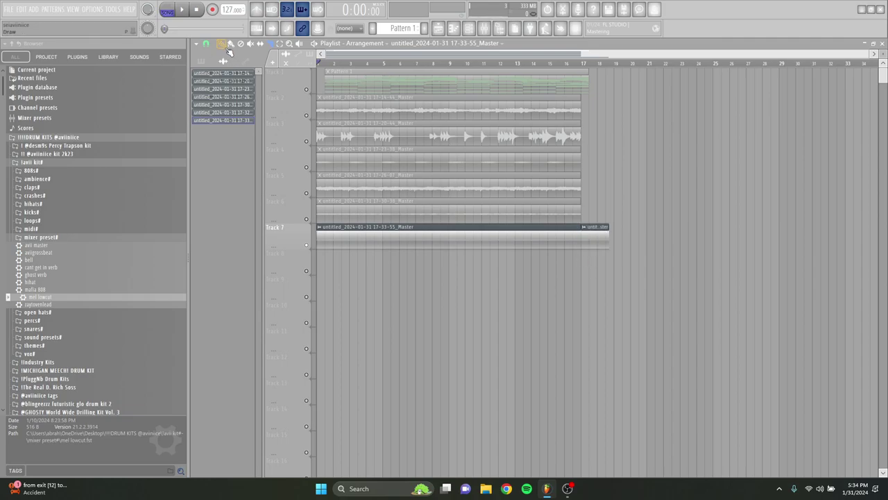
click(489, 31)
click(443, 31)
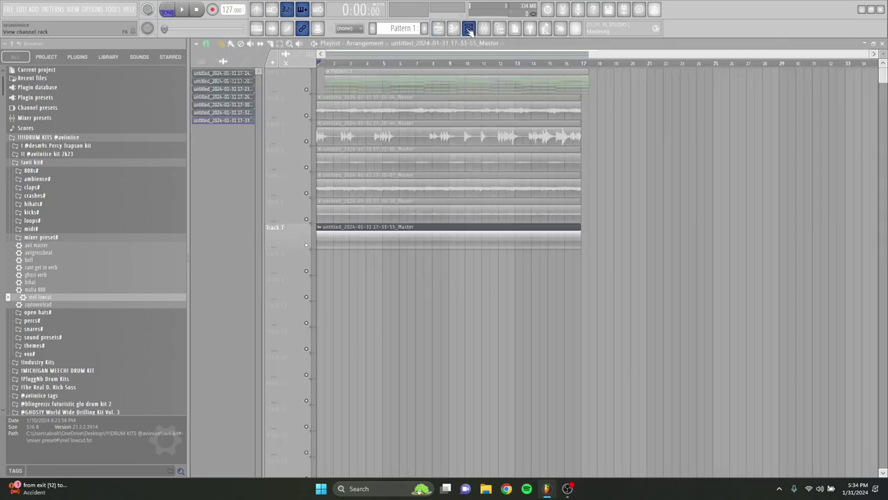
Delete the spare unassigned audio clip channel and route the remaining unassigned recording to mixer track 6
click(469, 29)
right_click(289, 259)
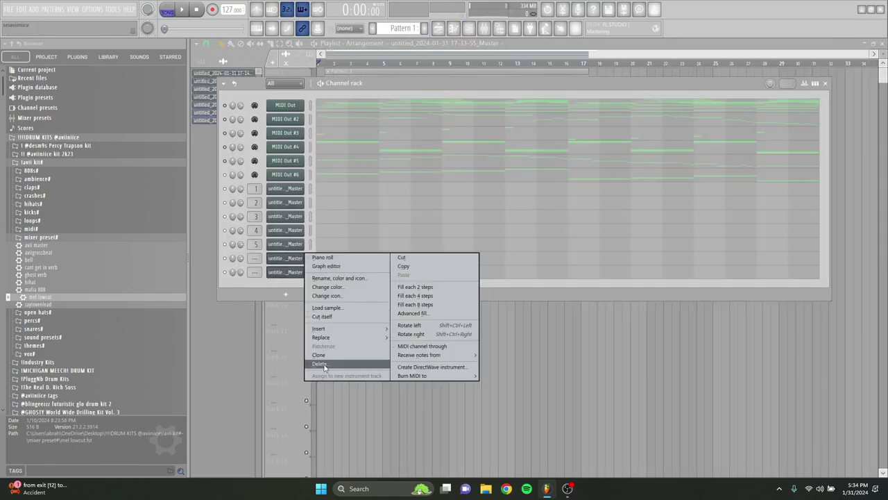
click(319, 365)
click(477, 272)
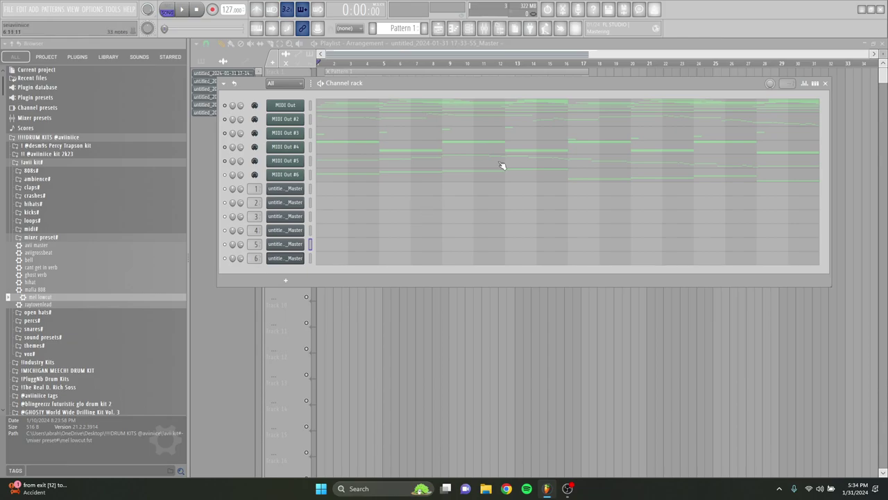
Listen to the Track 7 recording on its own through mixer Insert 6
click(483, 31)
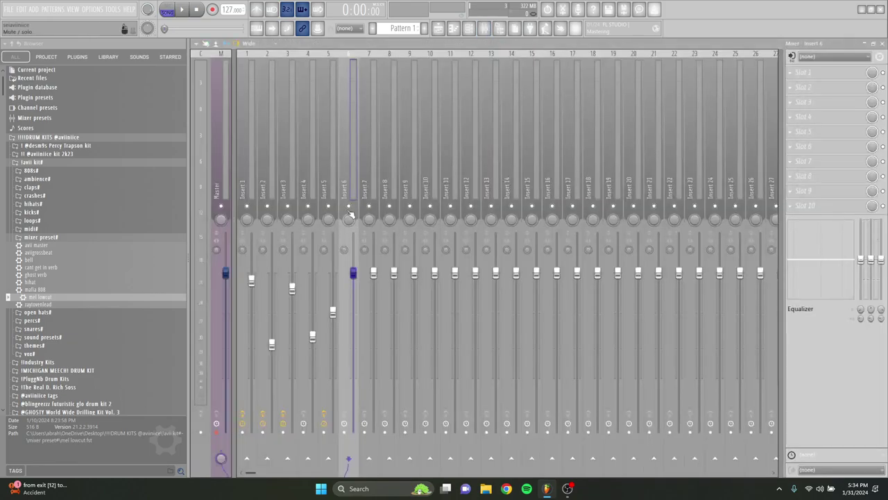
key(space)
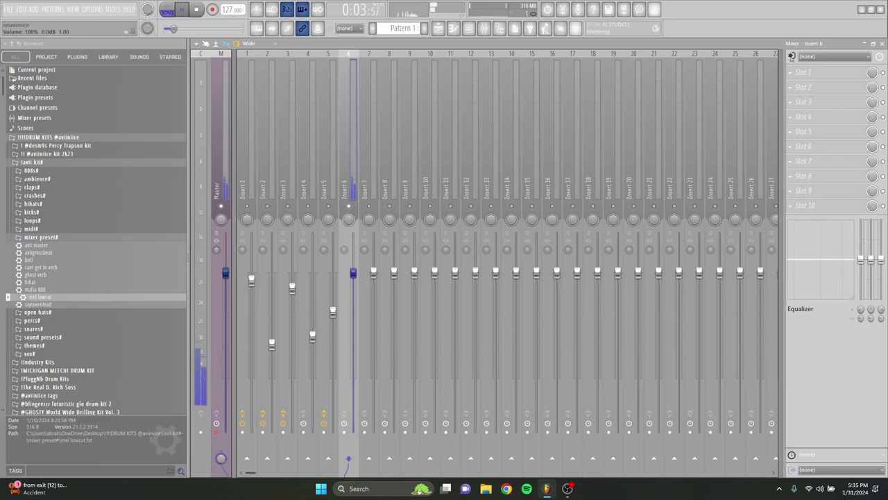
click(439, 29)
key(space)
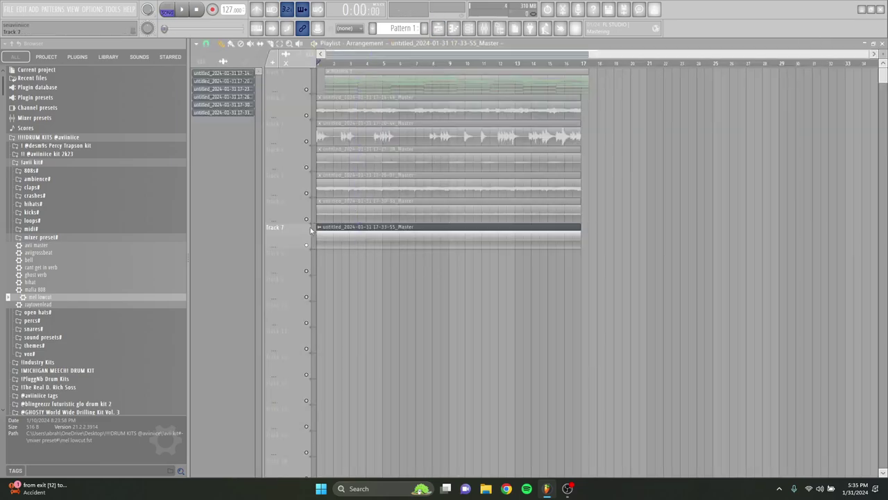
Unmute playlist Tracks 1 to 6 and align the Pattern 1 clip to bar 1
click(310, 219)
click(310, 194)
click(311, 168)
click(310, 142)
click(310, 116)
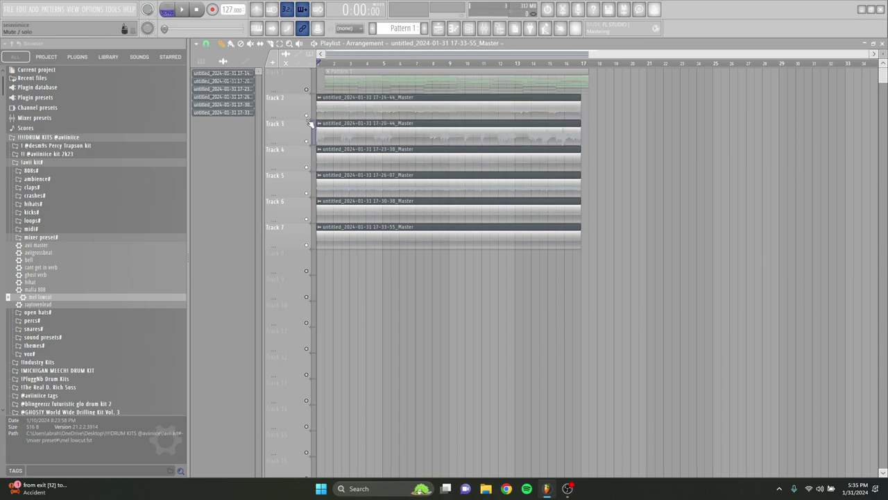
click(368, 85)
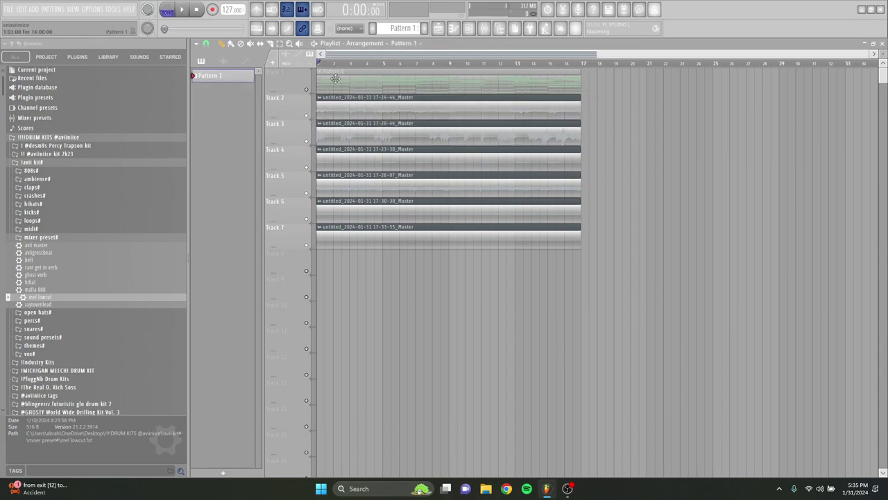
click(308, 91)
Add a seventh MIDI Out channel directly below MIDI Out #6 and open its piano roll
click(469, 29)
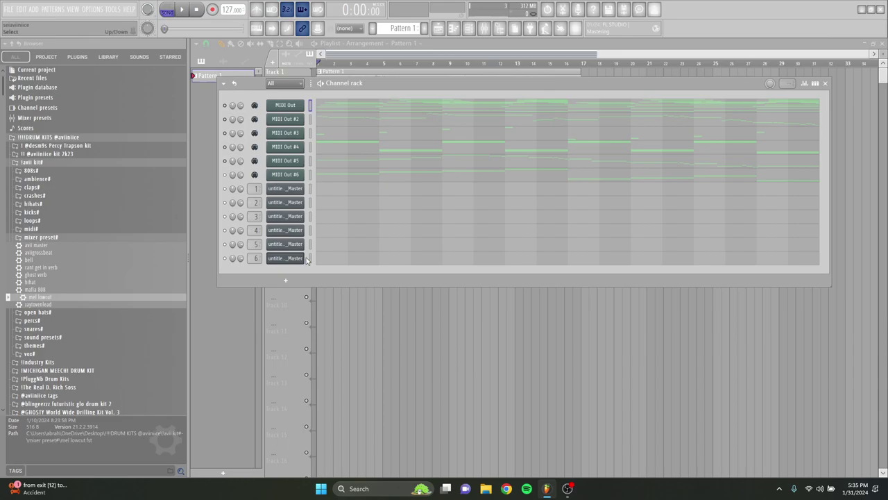
right_click(292, 175)
click(323, 264)
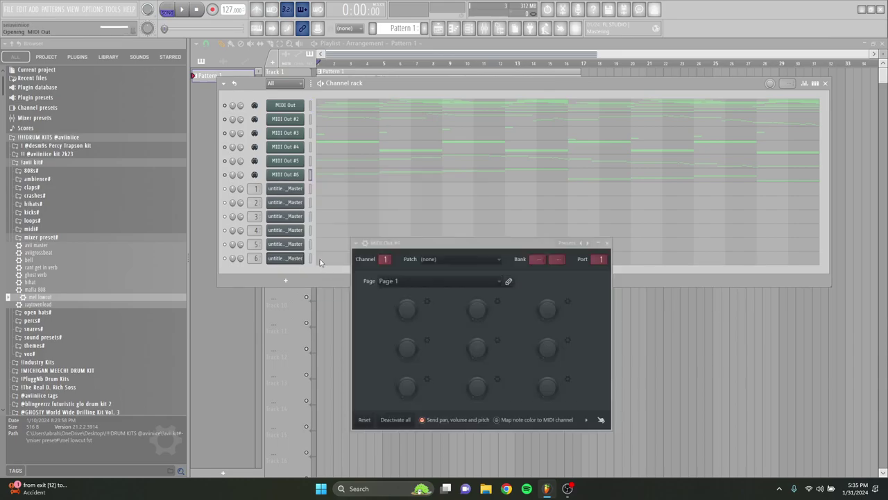
click(325, 192)
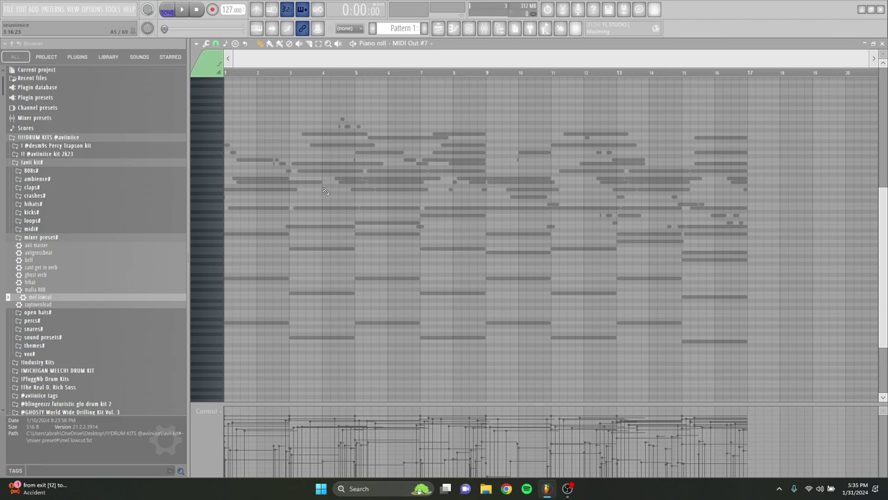
Play the full arrangement while reviewing the mixer levels, playlist tracks and the ghost notes behind the empty MIDI Out #7 part
key(space)
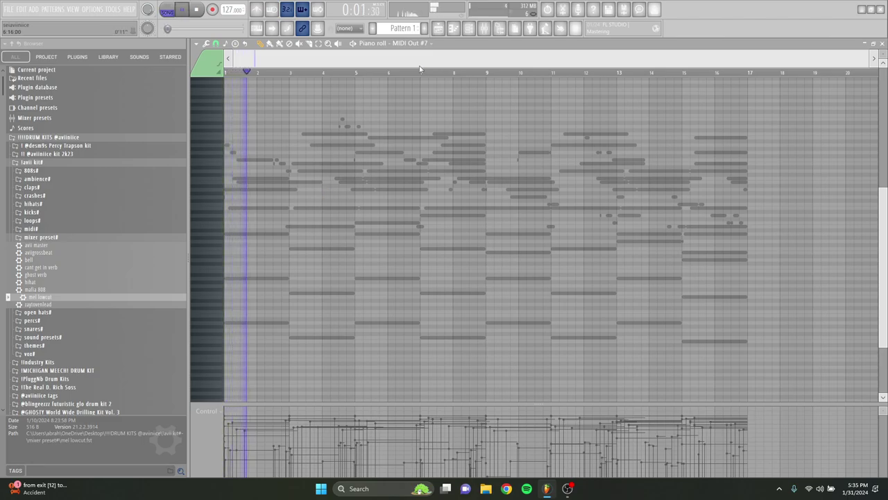
click(469, 31)
click(484, 30)
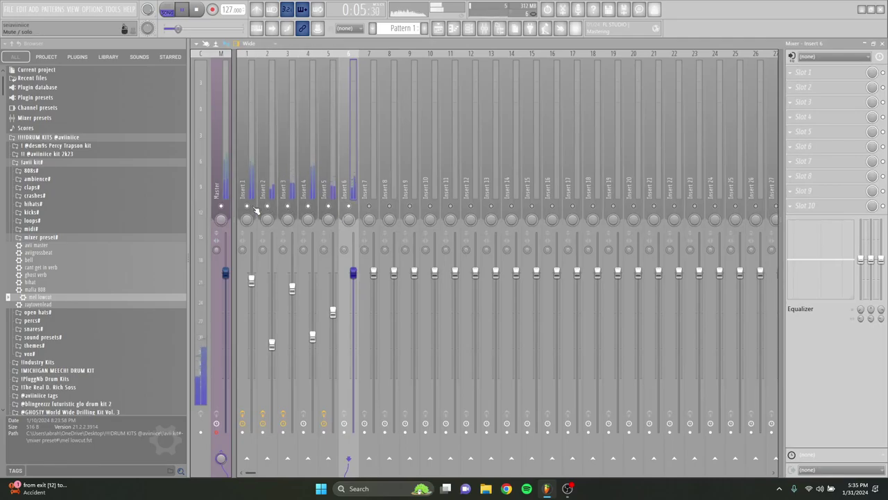
click(439, 29)
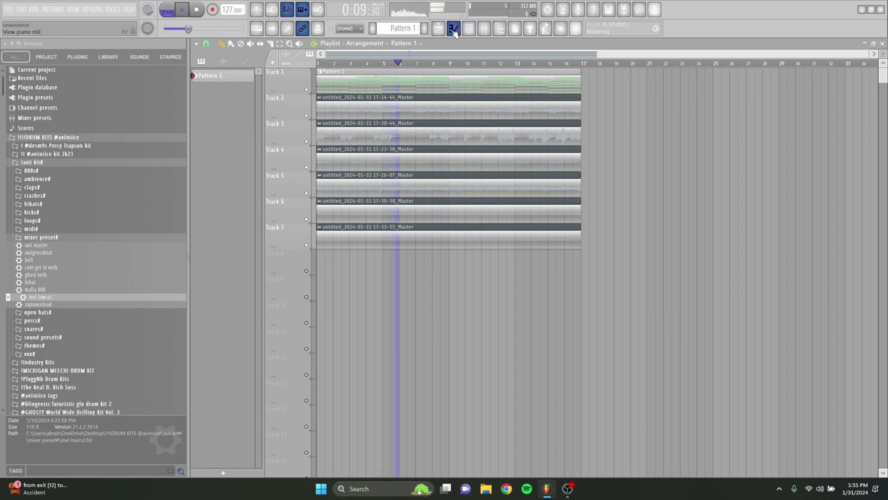
click(454, 30)
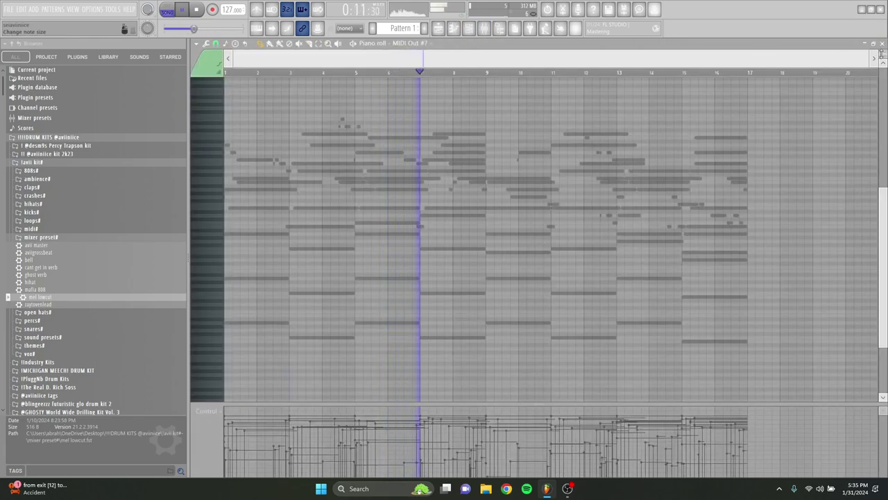
drag(882, 52, 882, 54)
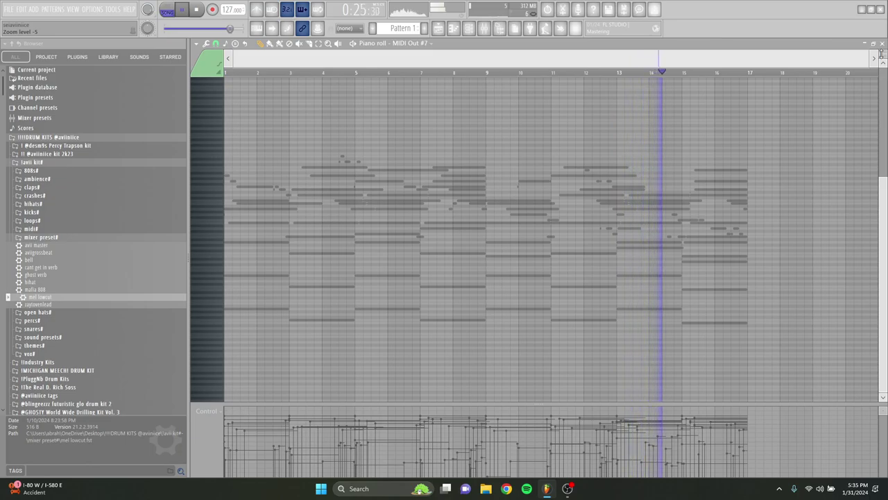
click(403, 43)
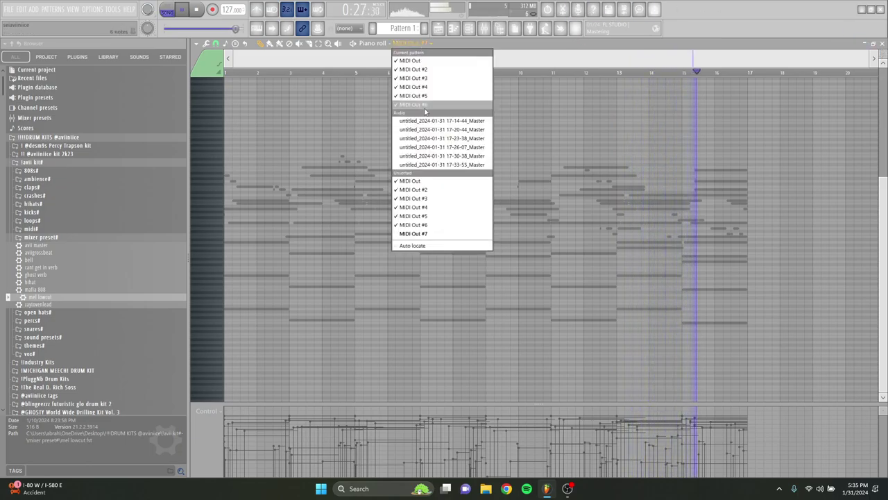
click(439, 234)
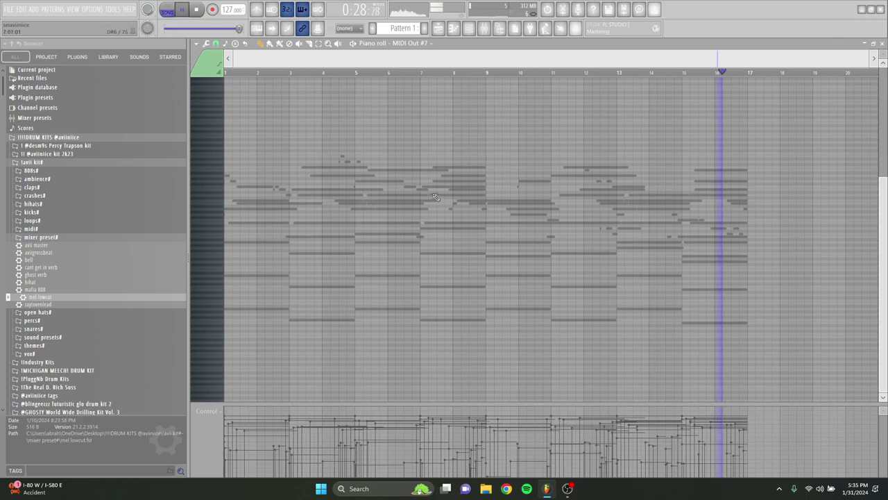
click(471, 29)
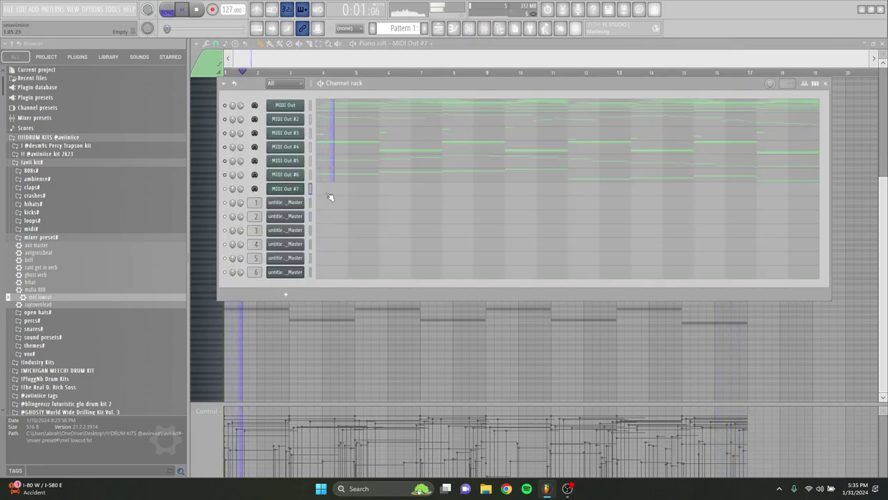
key(F6)
key(space)
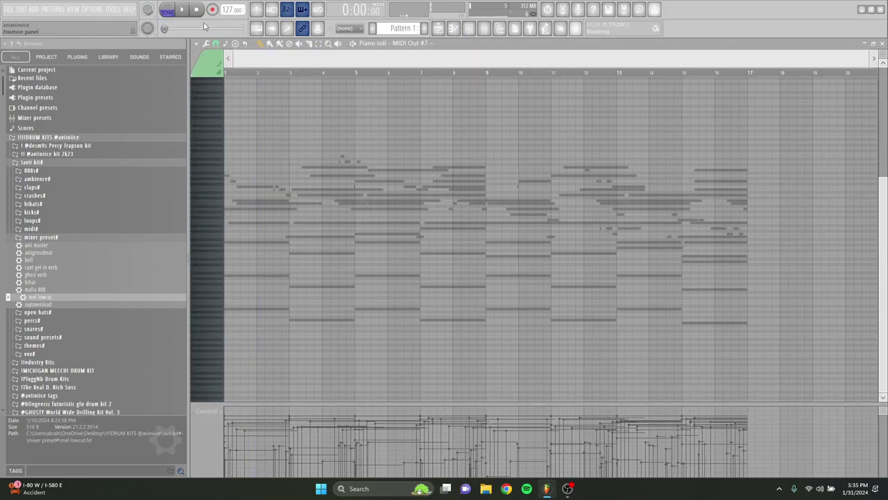
Draw four short A4 notes in bar 1 of the MIDI Out #7 piano roll, one on each beat
ctrl+scroll(225, 234, up, 3)
click(225, 241)
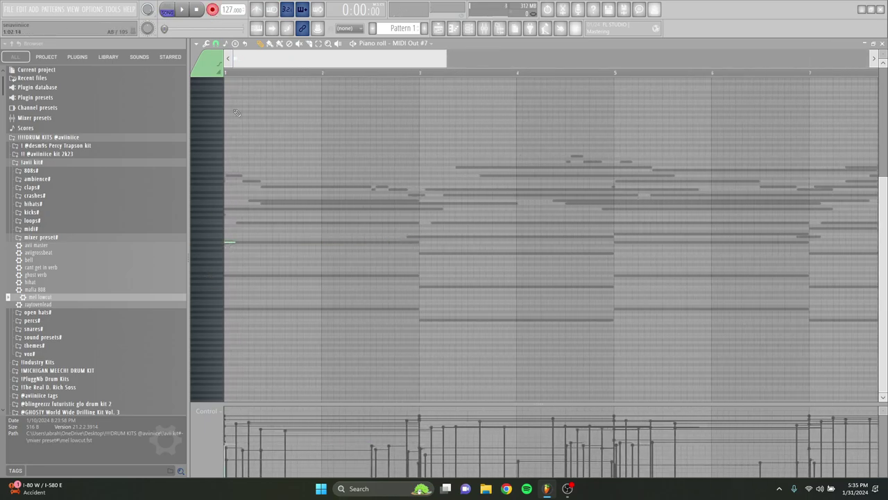
drag(885, 55, 885, 50)
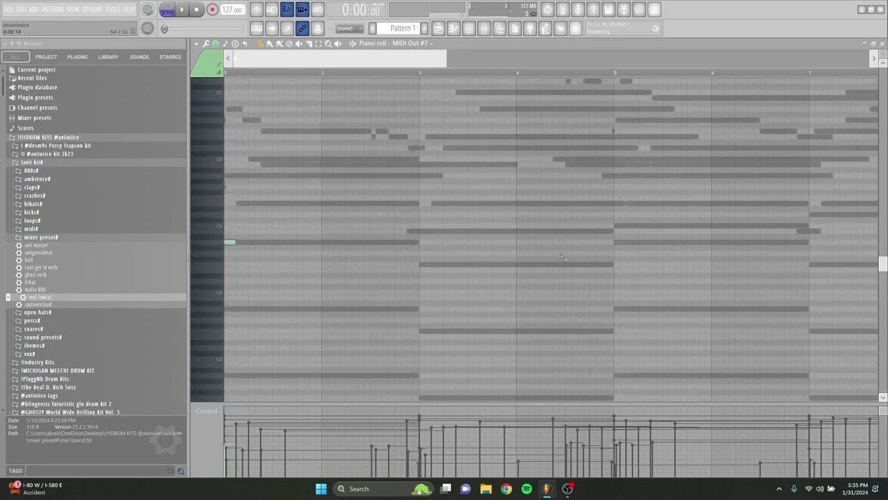
click(231, 242)
key(space)
key(space)
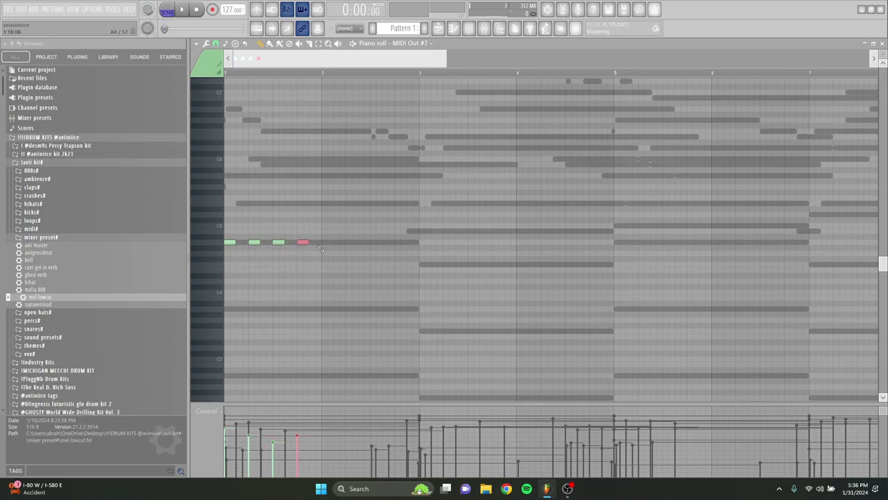
Select the four bar 1 notes and duplicate them bar by bar until they fill all 16 bars
key(space)
scroll(280, 76, down, 3)
drag(276, 73, 226, 74)
key(ctrl+b)
key(ctrl+b)
key(ctrl+b)
key(ctrl+b)
key(ctrl+b)
key(ctrl+b)
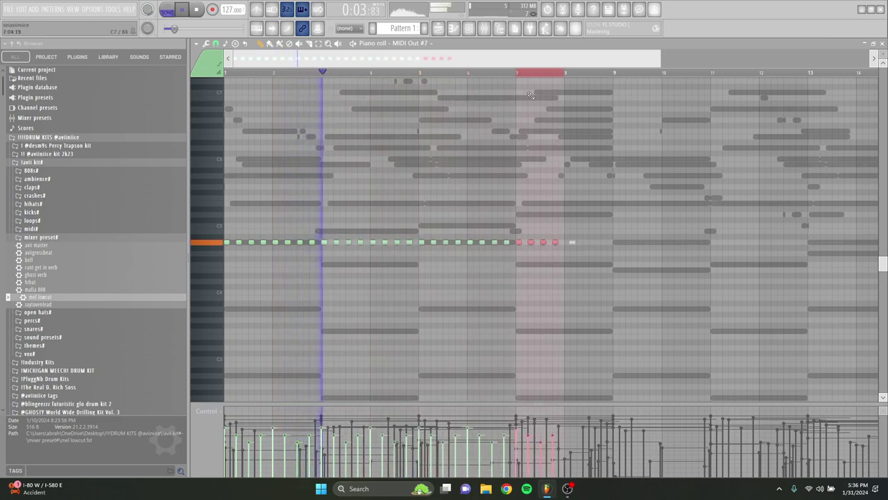
key(ctrl+b)
scroll(589, 134, down, 2)
key(ctrl+b)
key(ctrl+b)
key(ctrl+b)
key(ctrl+b)
key(ctrl+b)
key(ctrl+b)
key(ctrl+b)
key(ctrl+b)
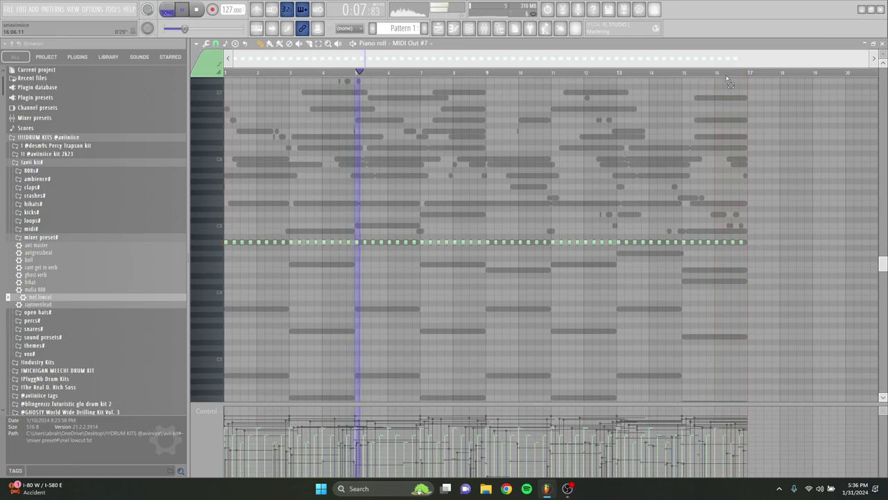
Try the whole line of repeated A4 notes one octave higher and return it to A4
drag(752, 236, 223, 192)
key(space)
key(space)
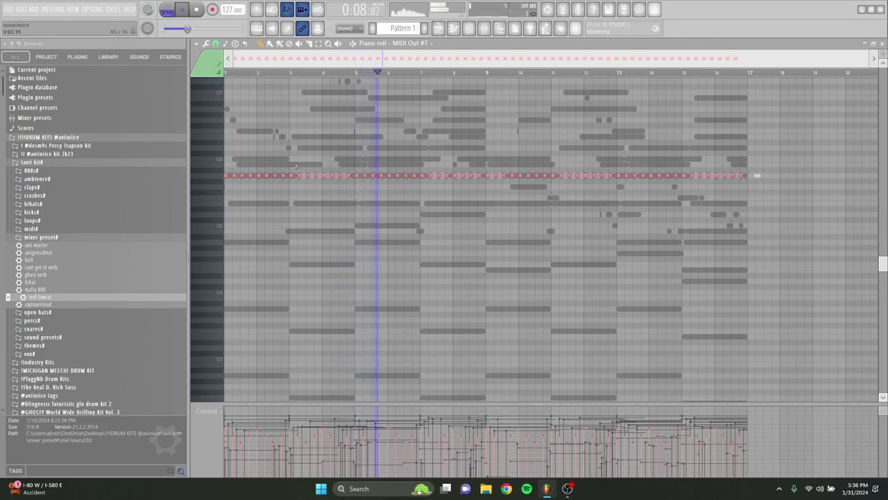
drag(232, 183, 213, 248)
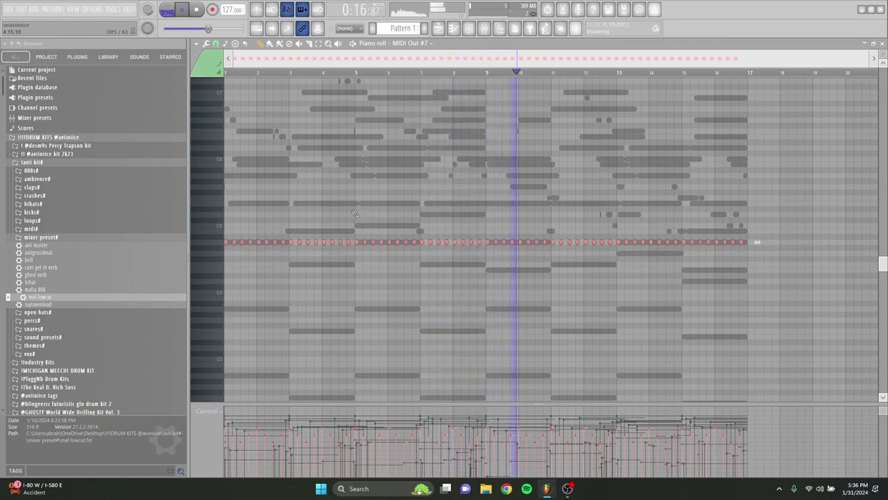
Solo Track 1, shift the Pattern 1 clip about a quarter bar later and record the MIDI Out #7 part as audio on Track 8
click(444, 34)
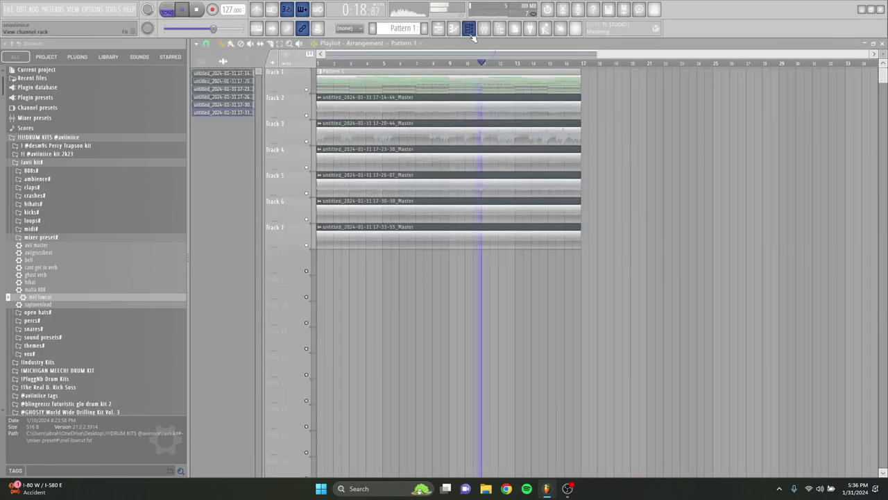
key(F6)
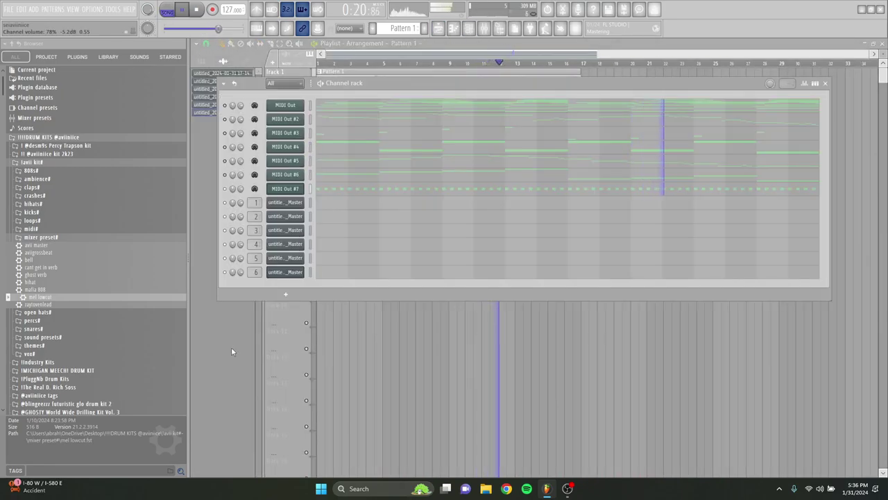
key(F6)
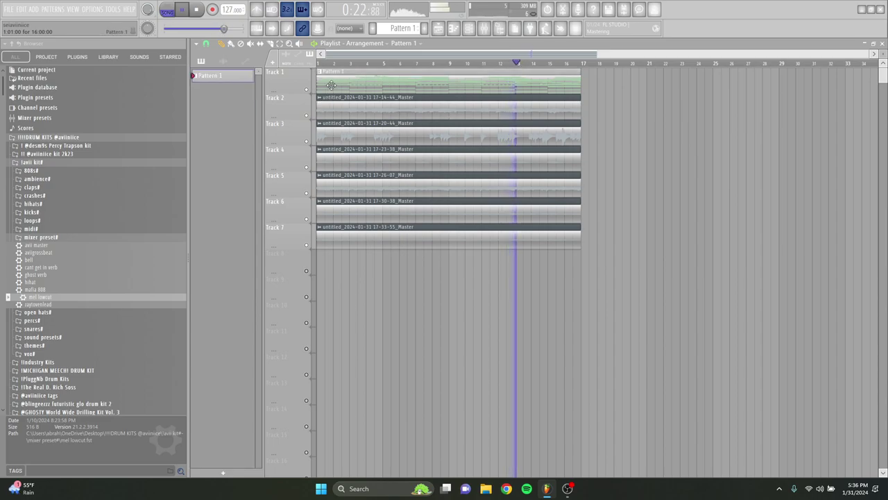
scroll(326, 87, up, 3)
key(space)
right_click(307, 89)
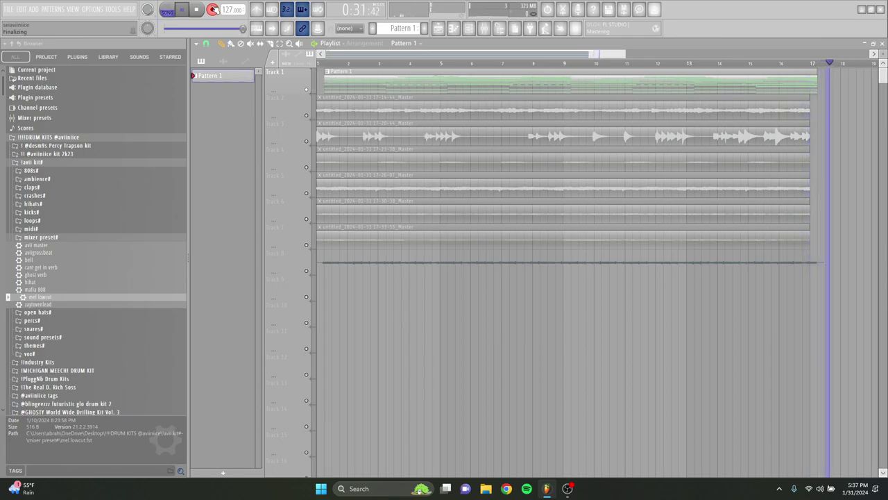
click(213, 9)
Solo Track 8, trim the silent lead-in from its new audio clip and align the clip to bar 1
scroll(325, 227, up, 5)
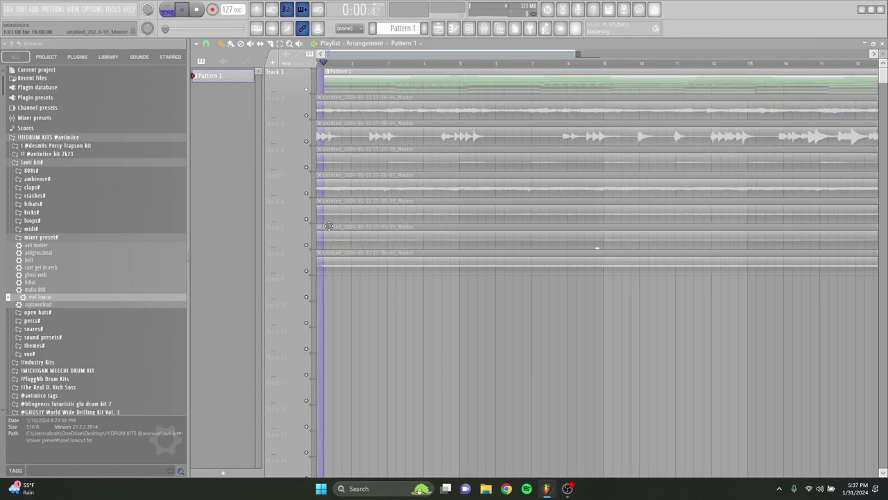
right_click(307, 271)
scroll(353, 272, down, 3)
scroll(281, 272, up, 4)
drag(320, 274, 197, 248)
scroll(451, 294, down, 4)
scroll(417, 279, down, 3)
key(space)
key(space)
Remove everything past bar 17 from the Track 8 clip and route the clip to mixer track 7
scroll(358, 198, down, 4)
scroll(644, 269, up, 4)
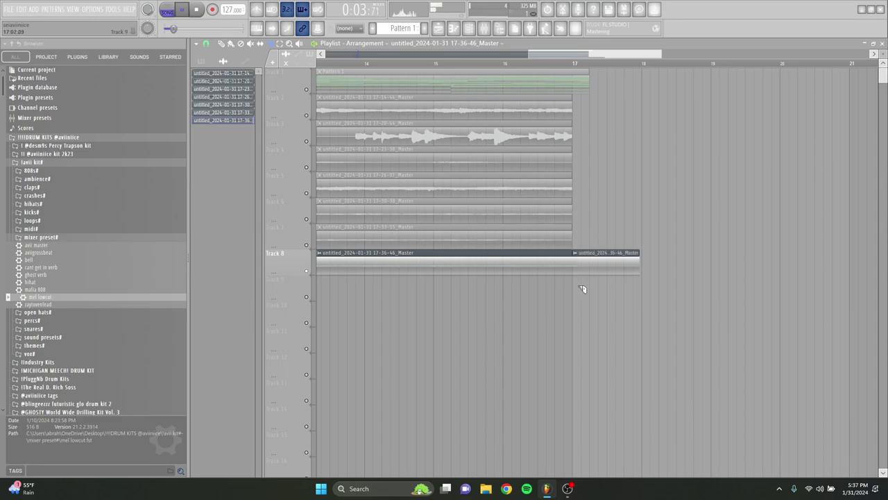
double_click(547, 262)
double_click(528, 241)
double_click(550, 258)
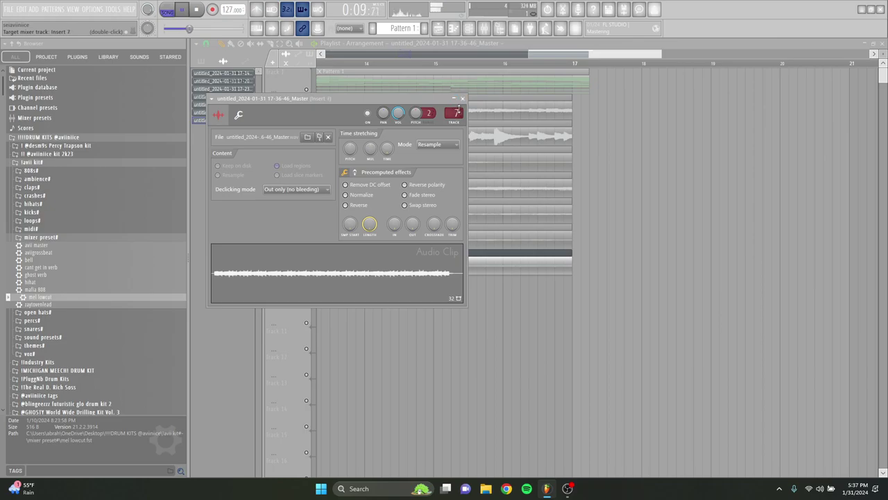
Solo mixer Insert 7, load the mel lowcut preset on it and lower its volume to about 75%
click(483, 31)
right_click(368, 206)
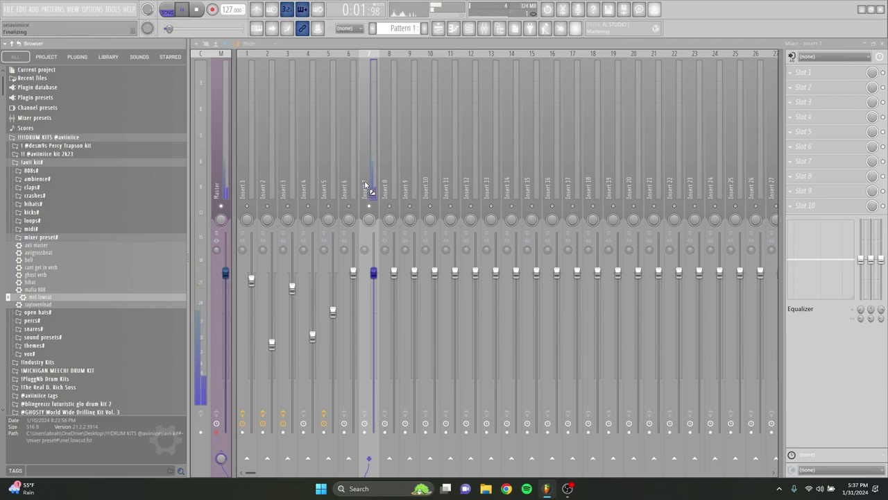
drag(364, 184, 366, 185)
key(Escape)
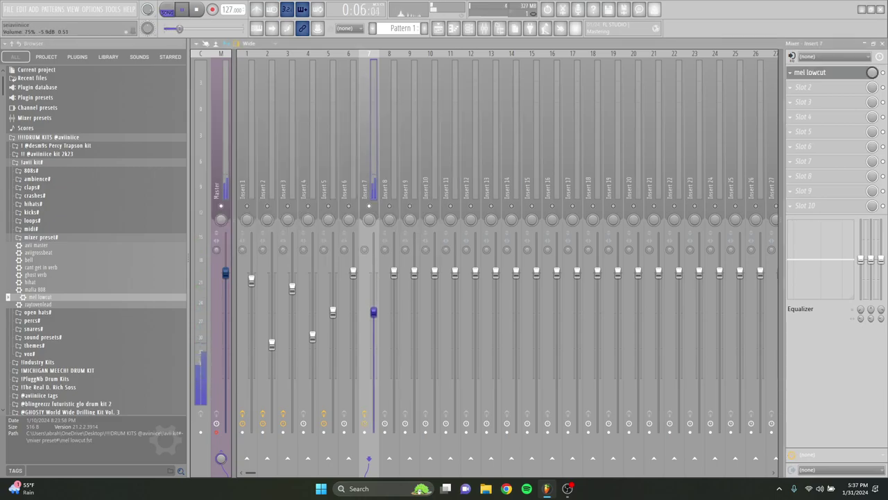
right_click(378, 203)
Unmute playlist Tracks 2 through 7 so all the audio layers are active, and play the arrangement
click(438, 29)
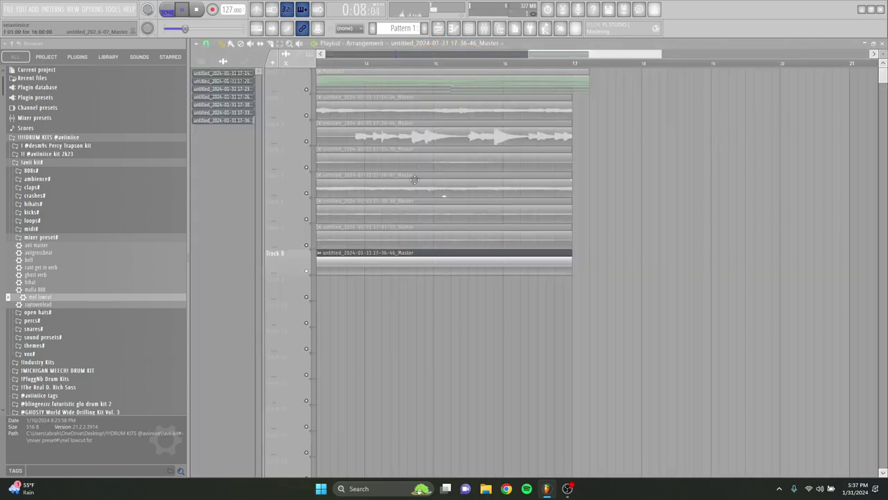
click(307, 245)
click(307, 219)
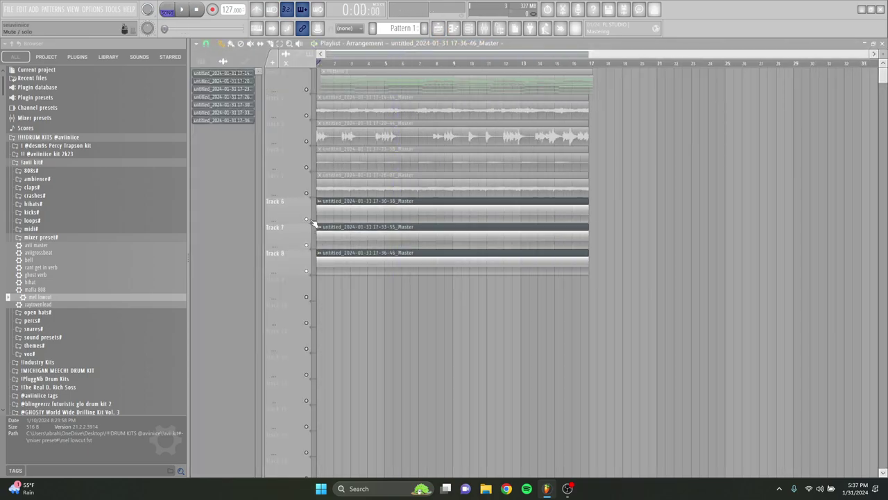
click(306, 193)
click(306, 168)
click(307, 141)
click(307, 115)
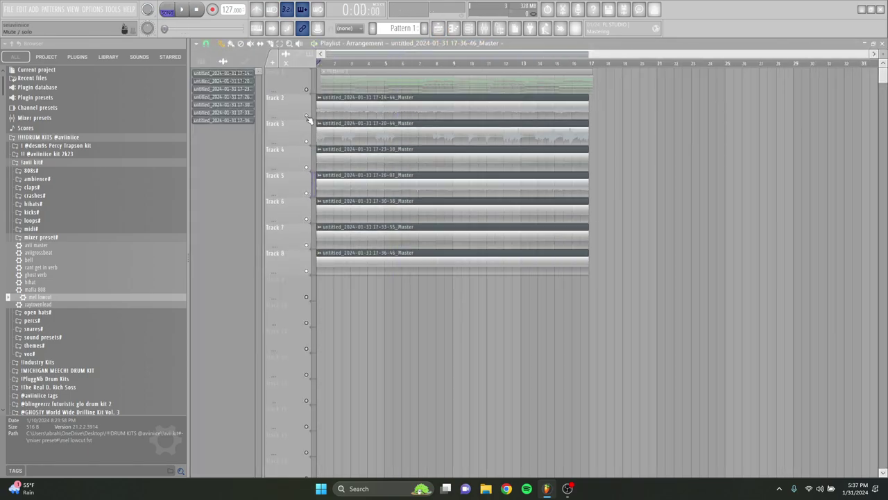
key(space)
Try to copy the lower sustained notes from the MIDI Out piano roll into MIDI Out #7, and delete the pasted notes
double_click(348, 88)
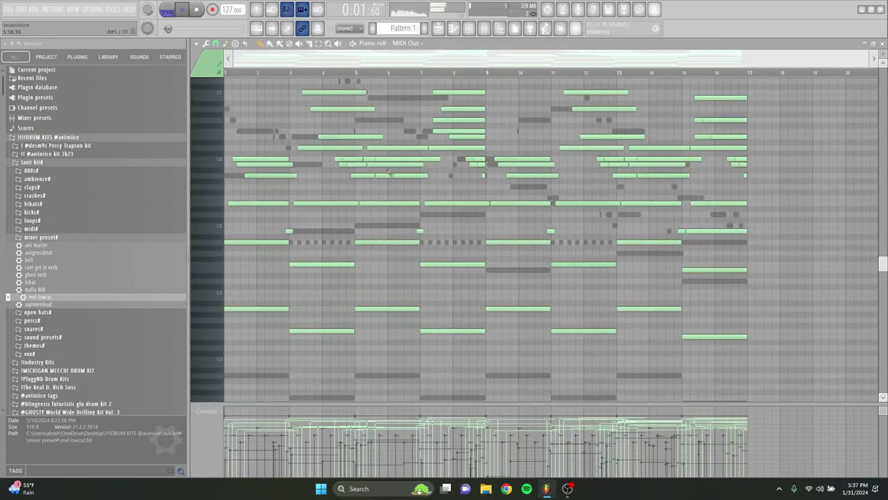
drag(883, 63, 883, 50)
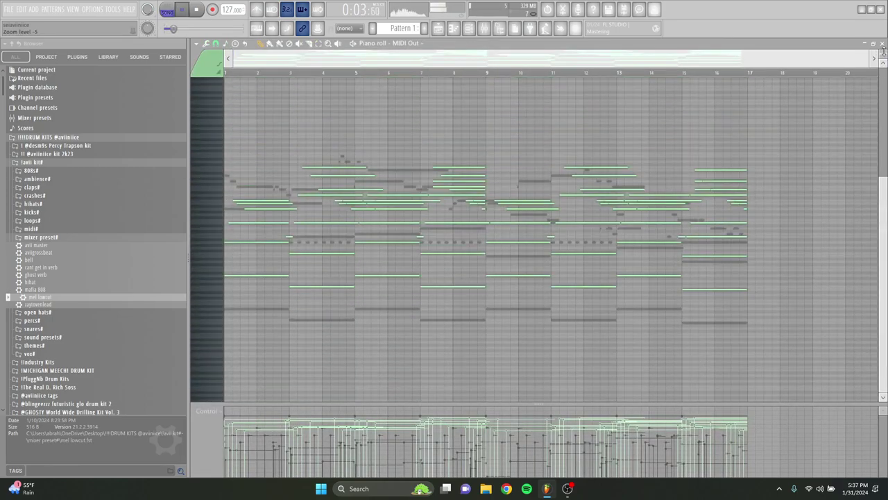
drag(333, 220, 325, 299)
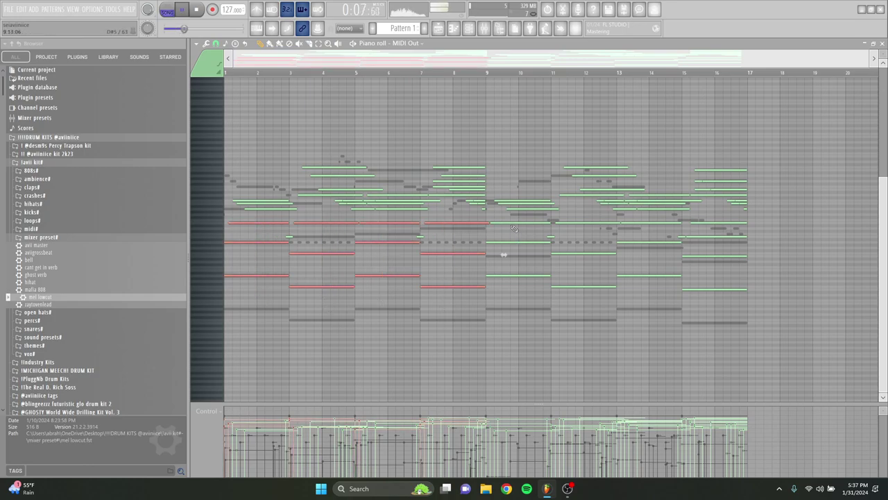
click(497, 322)
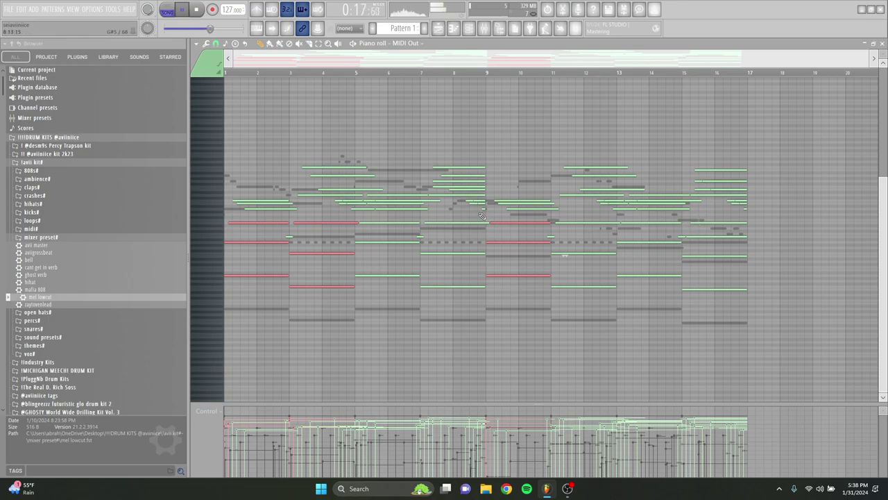
drag(695, 220, 699, 292)
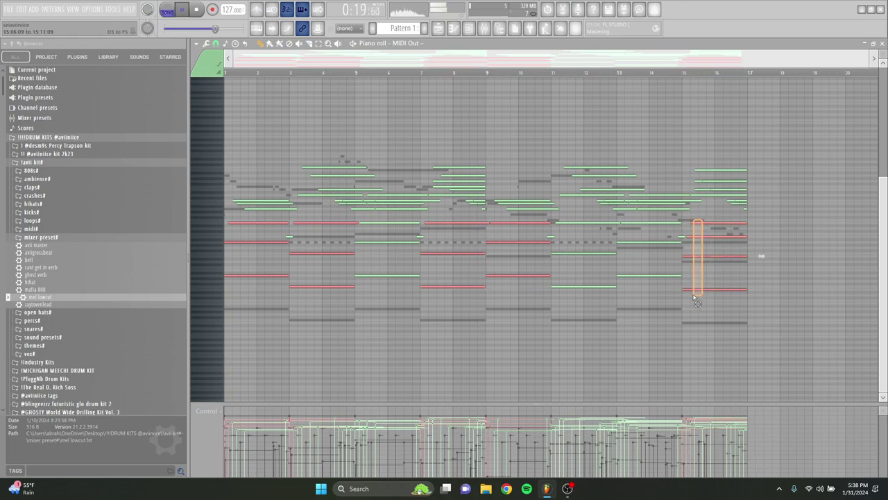
click(410, 43)
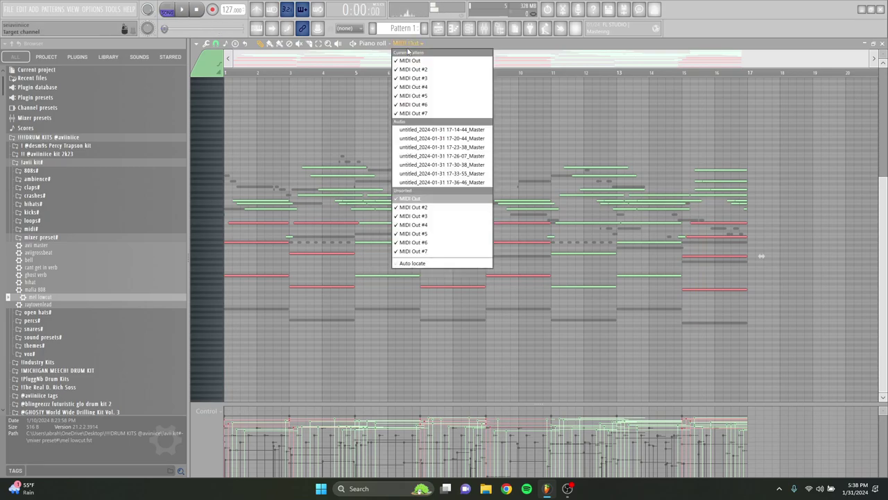
click(444, 248)
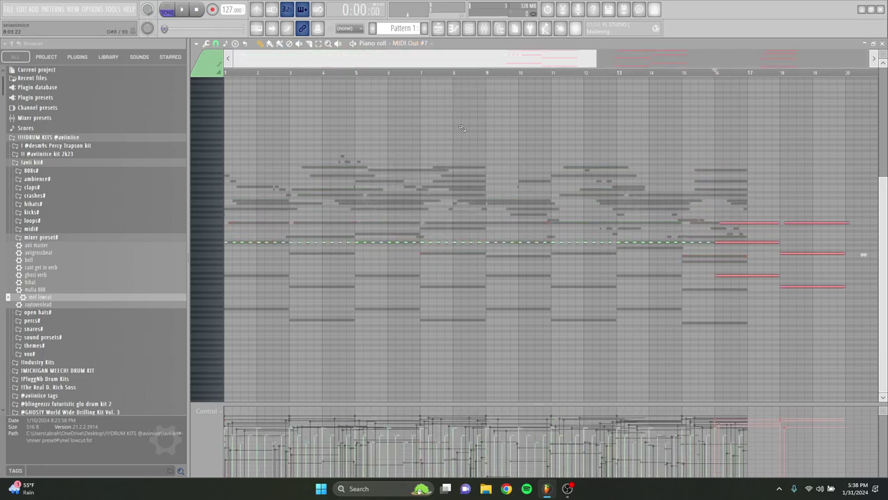
key(Delete)
Clone the MIDI Out #7 channel and open the clone's empty piano roll
click(408, 43)
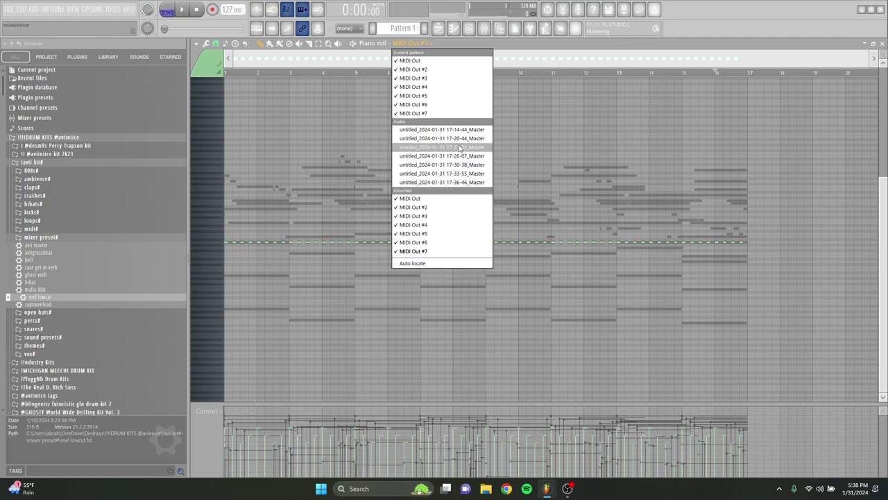
click(470, 31)
right_click(302, 190)
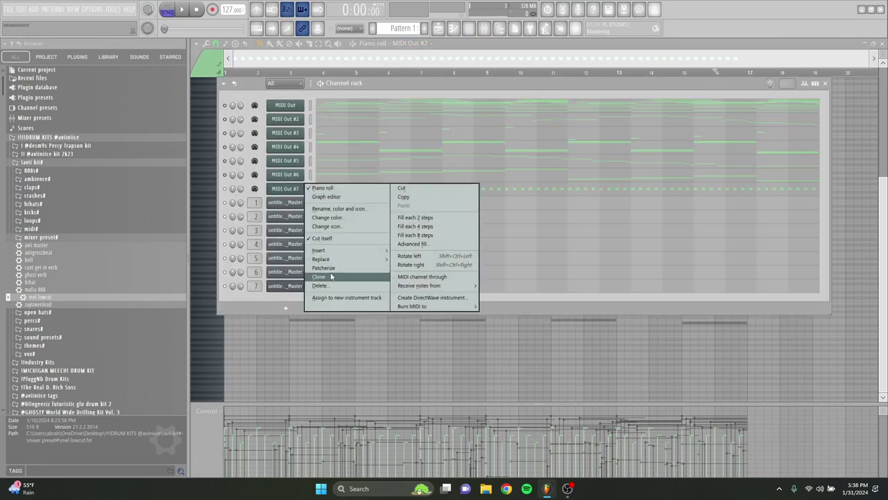
click(329, 276)
click(229, 194)
click(330, 204)
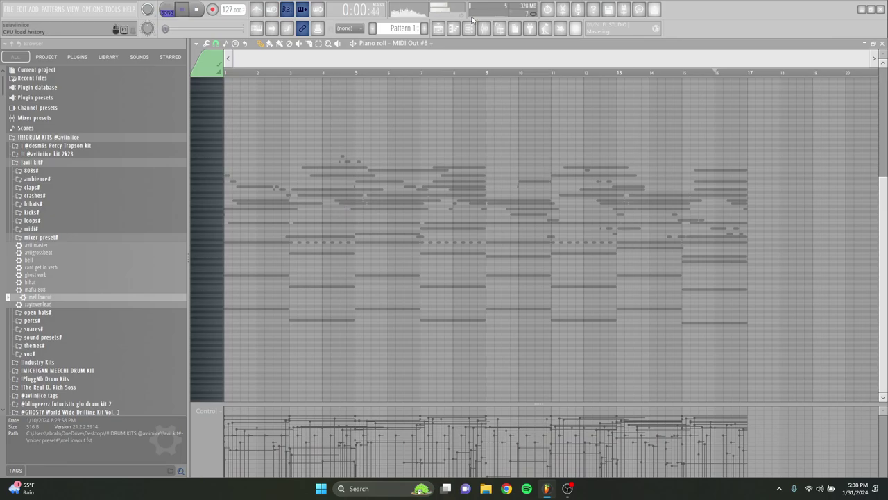
Play the arrangement with the metronome on to audition all the audio layers
click(438, 29)
click(439, 29)
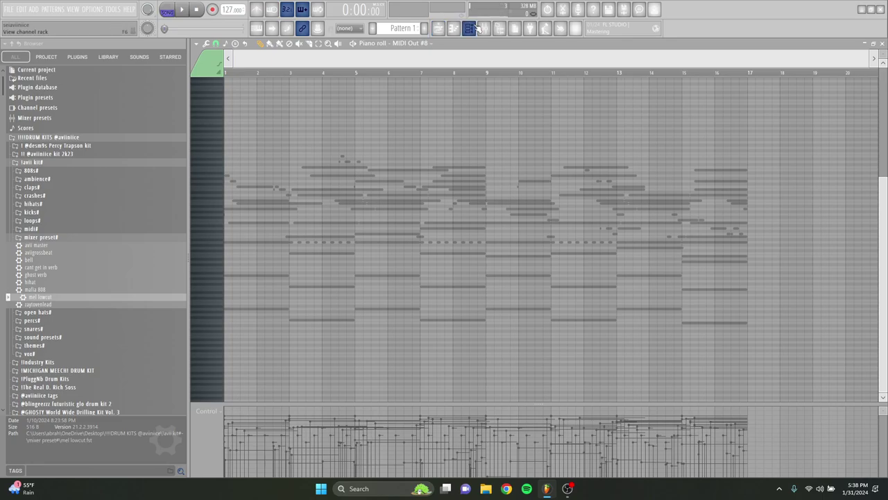
click(469, 28)
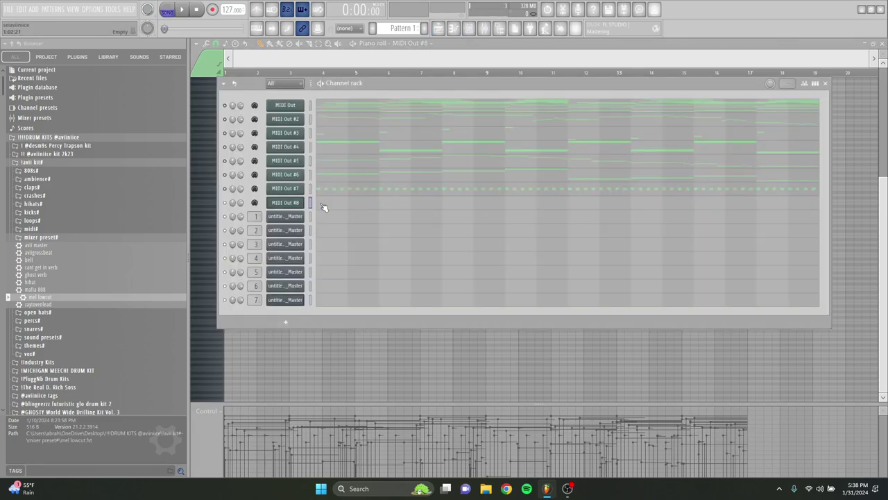
click(322, 205)
click(321, 204)
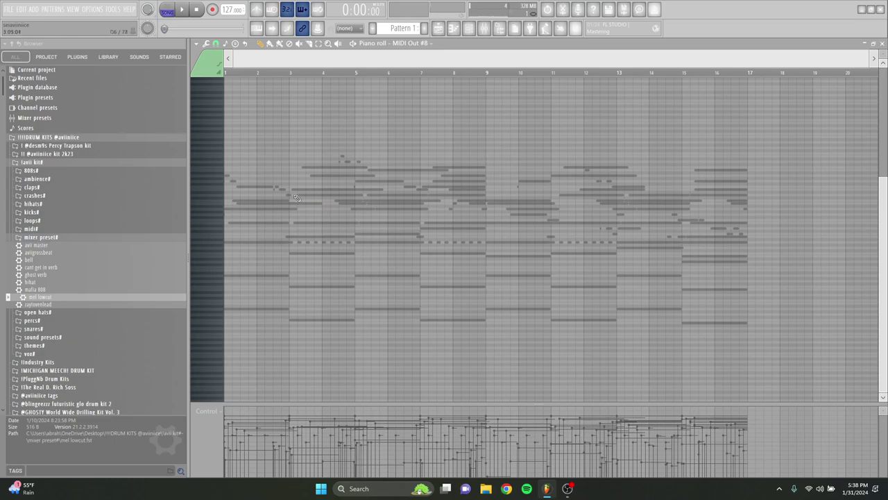
click(444, 30)
click(469, 28)
click(469, 28)
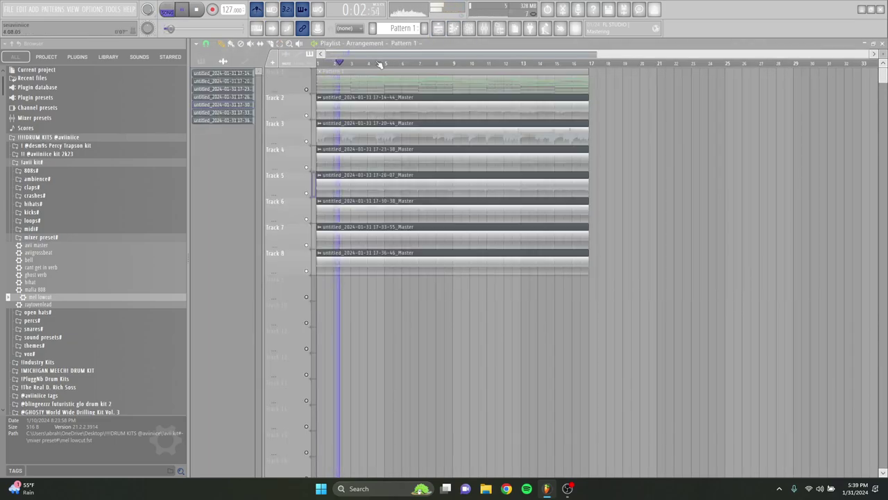
Draw a short four-note chord of A5, C6, F6 and A6 at the start of bar 1 in MIDI Out #8
click(453, 29)
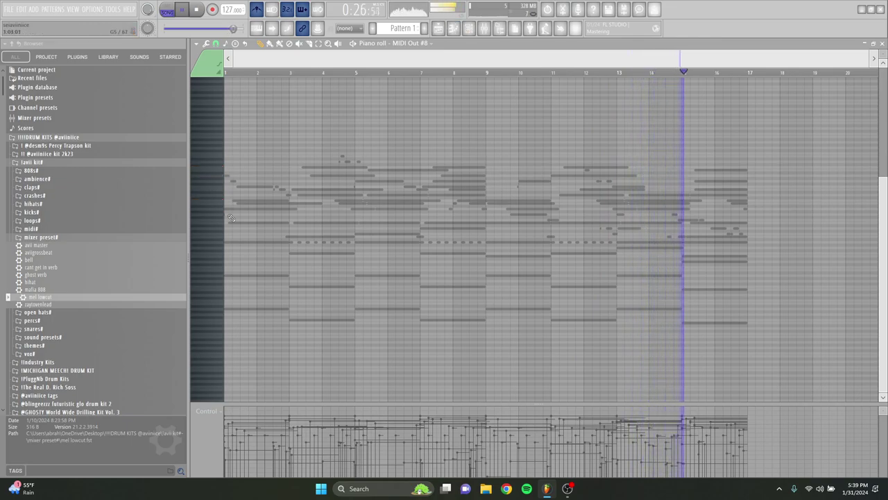
scroll(227, 226, up, 3)
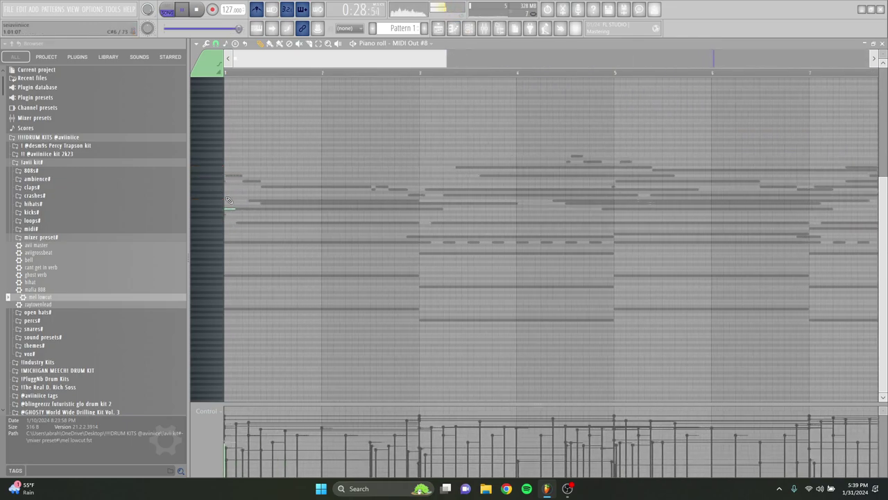
key(space)
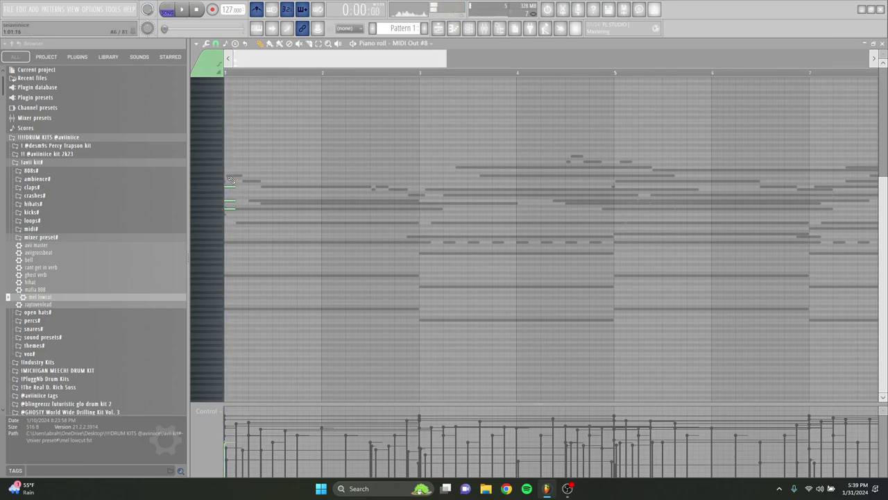
scroll(630, 179, down, 2)
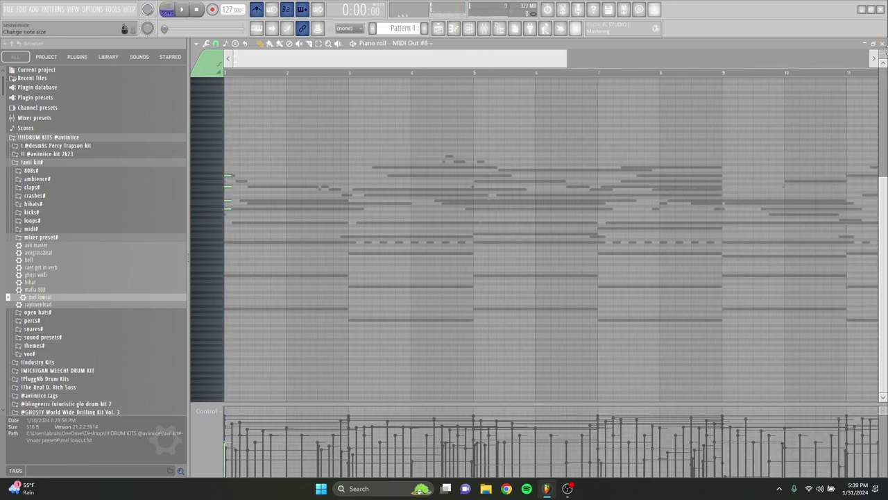
scroll(517, 175, up, 3)
key(space)
key(space)
scroll(221, 263, up, 3)
Repeat the short chord until four evenly spaced hits fill the first half of bar 1
drag(254, 261, 231, 154)
key(space)
key(space)
key(ctrl+a)
key(ctrl+b)
key(space)
key(space)
drag(254, 246, 255, 156)
key(space)
key(space)
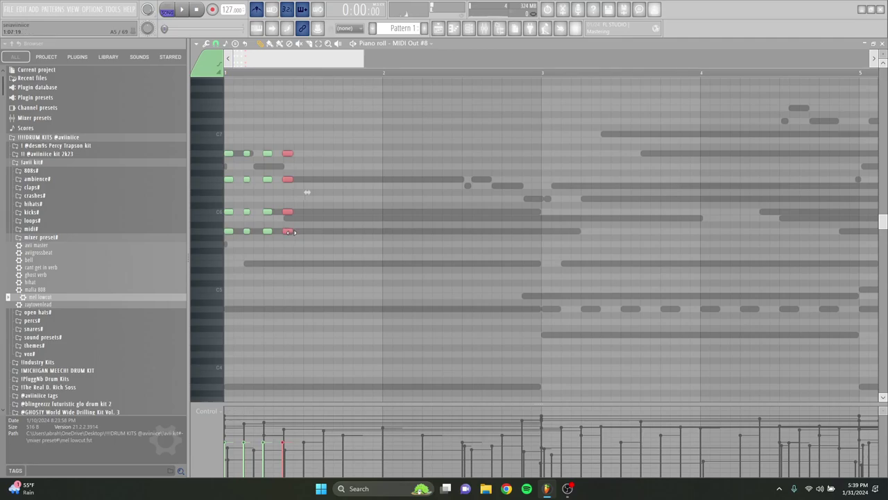
Duplicate the four chord hits and align the copies to fill the second half of bar 1
key(space)
key(space)
key(ctrl+a)
key(ctrl+b)
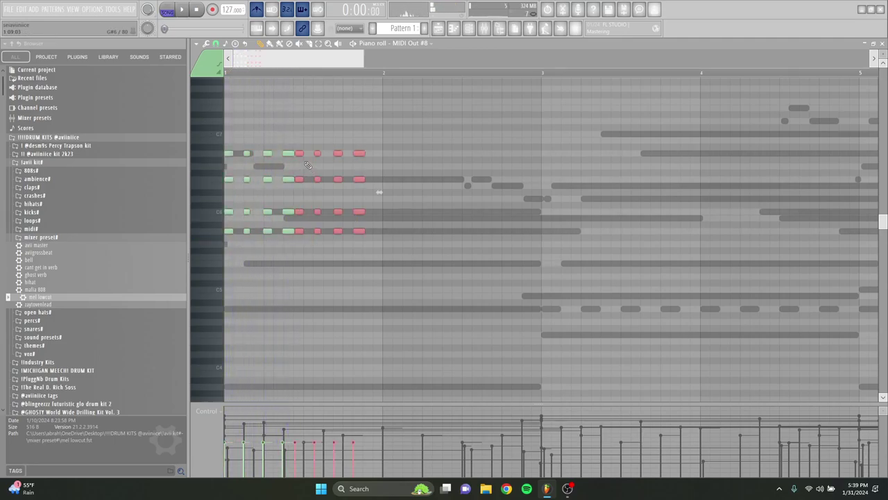
scroll(359, 210, up, 5)
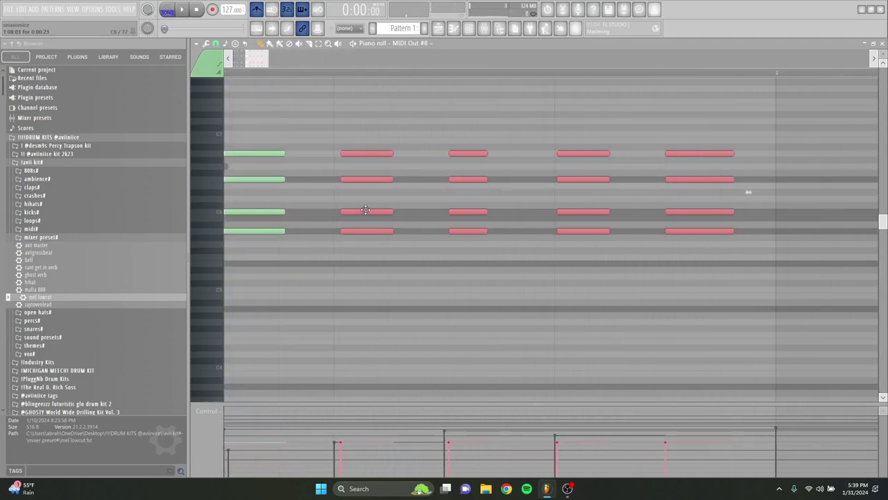
scroll(360, 209, down, 8)
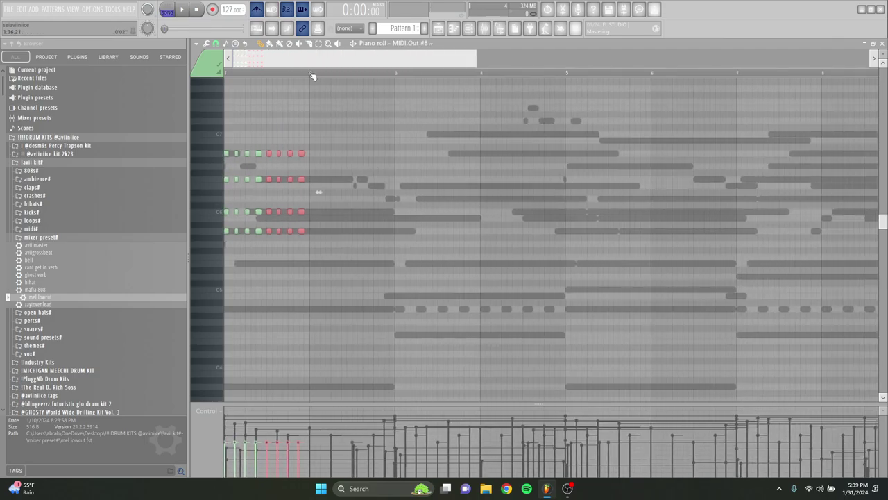
Duplicate the bar 1 chord pulse into bar 2, and copy both bars into bars 3 and 4
drag(302, 73, 225, 73)
ctrl+click(302, 73)
drag(302, 73, 227, 73)
ctrl+click(297, 73)
drag(311, 72, 226, 72)
key(ctrl+b)
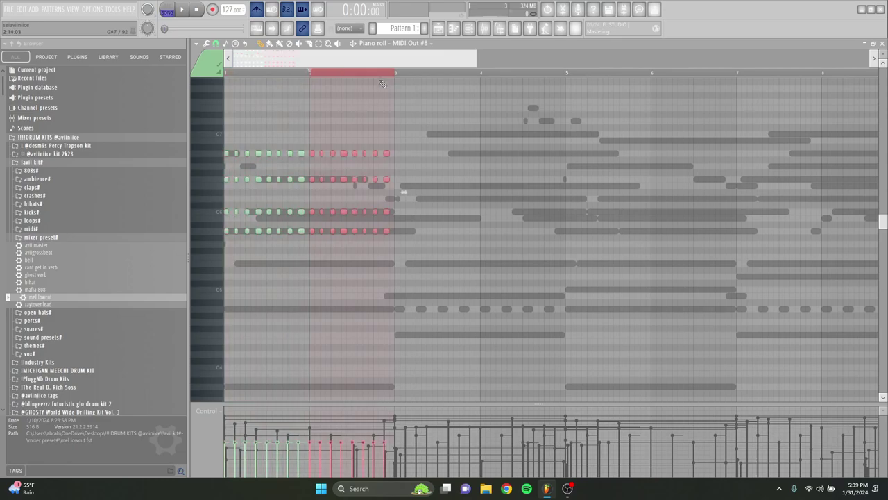
drag(396, 73, 226, 72)
key(ctrl+b)
ctrl+click(425, 74)
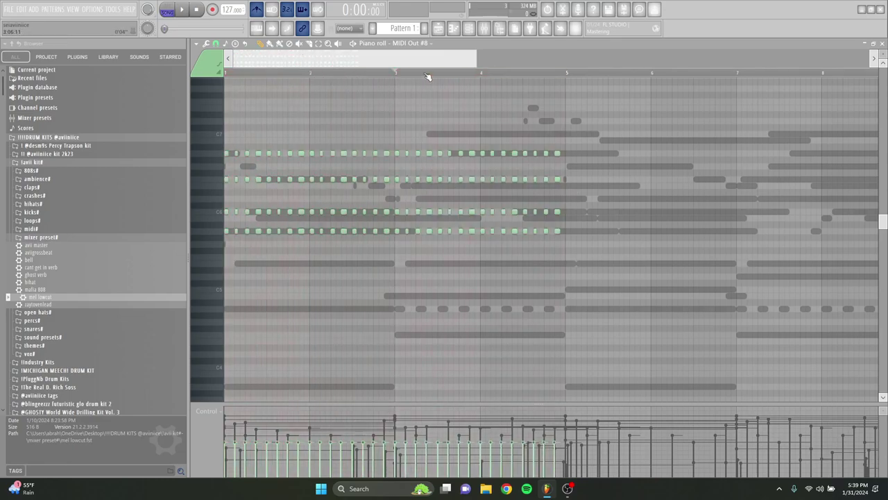
Lower the F6 notes in bars 3 and 4 to E6, and duplicate bars 1 to 4 into bars 5 to 8
drag(584, 185, 396, 186)
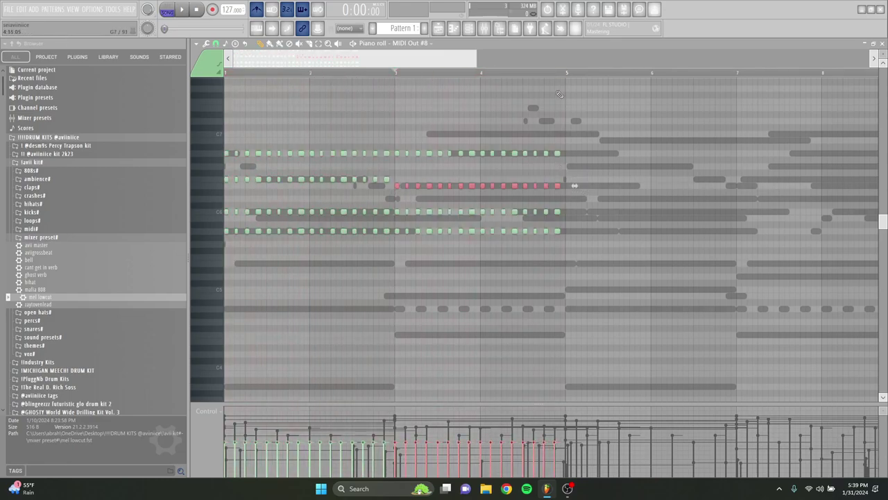
drag(569, 73, 226, 73)
key(ctrl+b)
scroll(533, 77, down, 3)
ctrl+click(533, 78)
Add short C7 notes above the first four chord hits of bar 5
drag(601, 169, 397, 139)
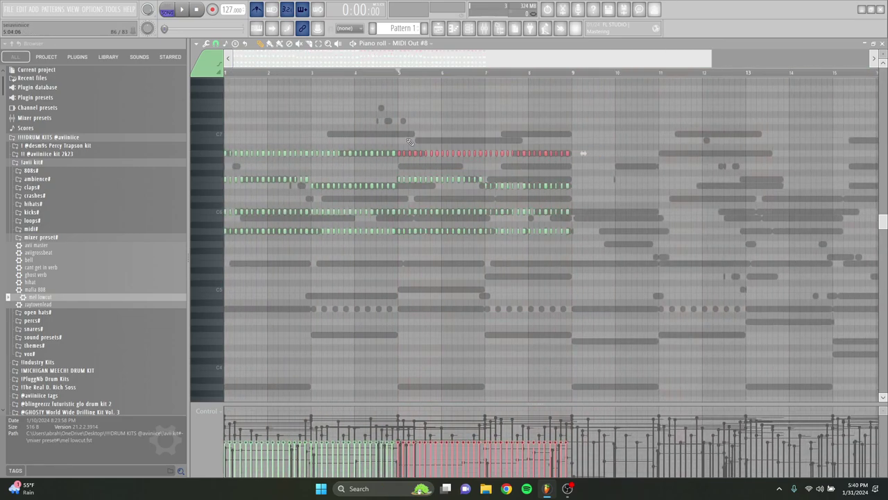
ctrl+click(406, 139)
scroll(398, 136, up, 3)
scroll(409, 145, up, 2)
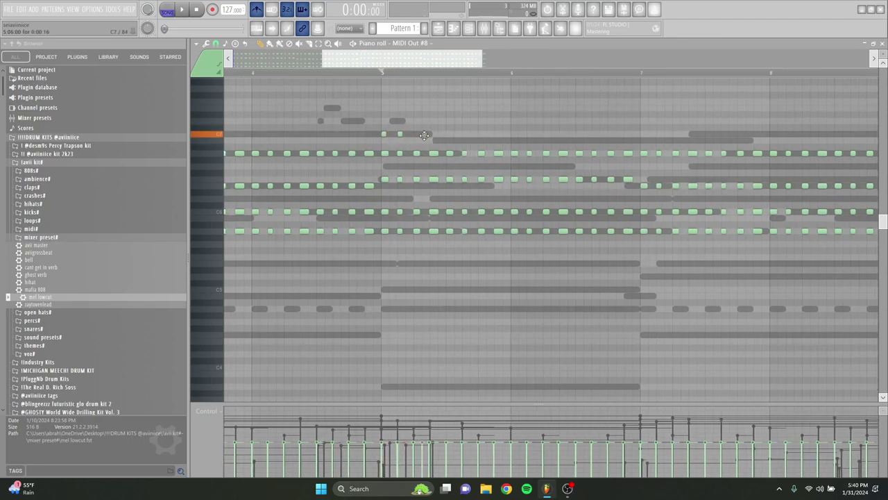
drag(436, 139, 355, 132)
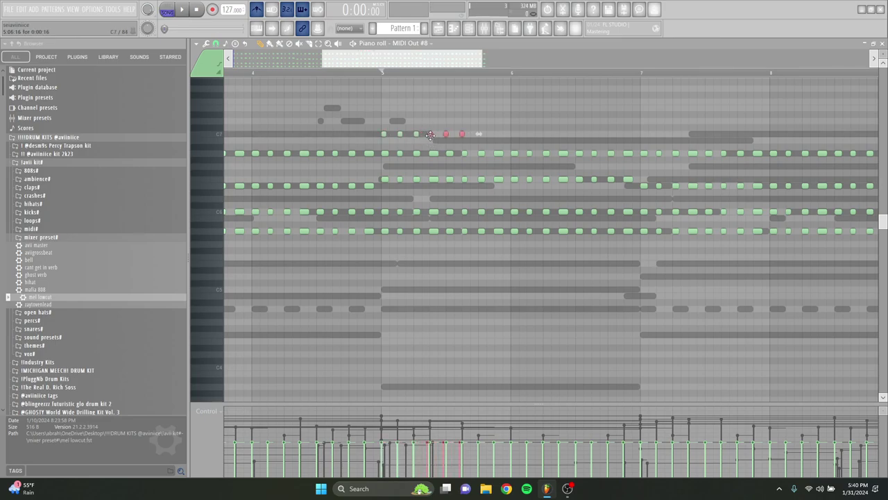
scroll(429, 134, up, 2)
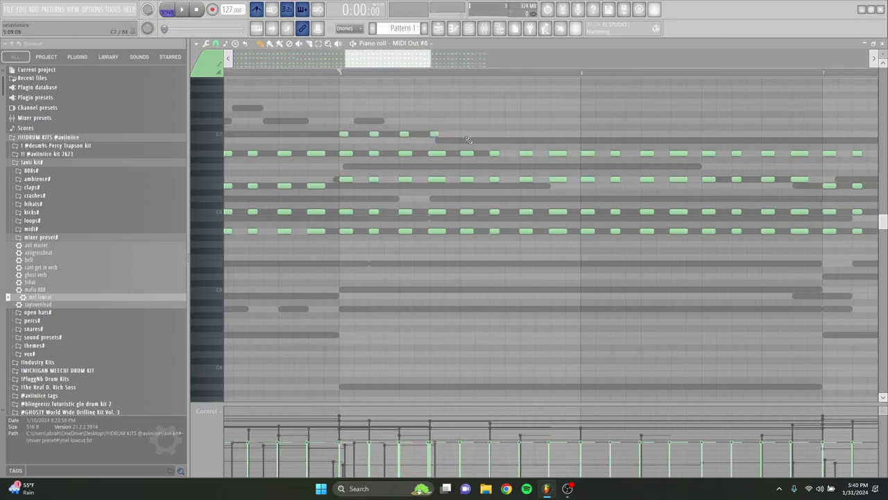
Extend the top line of bar 5 to seven C7 notes ending on a D7, and duplicate it aligned into bar 6
drag(533, 134, 319, 101)
key(ctrl+b)
scroll(571, 136, up, 2)
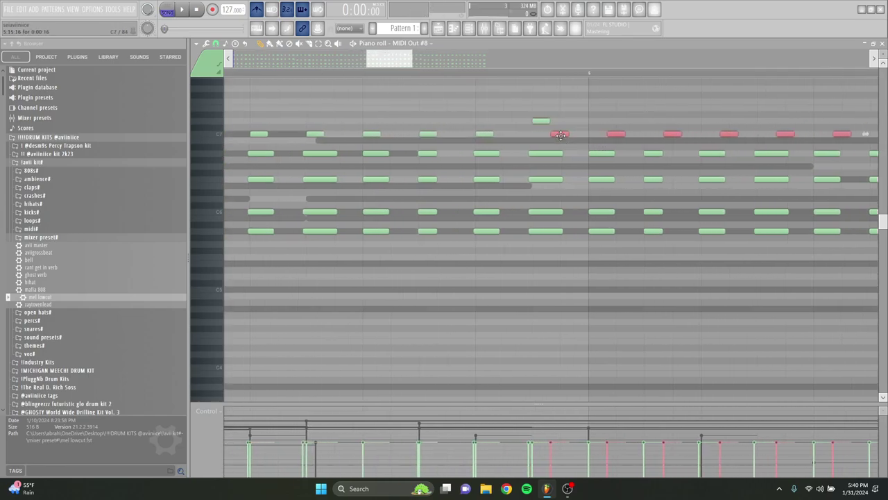
scroll(603, 139, up, 2)
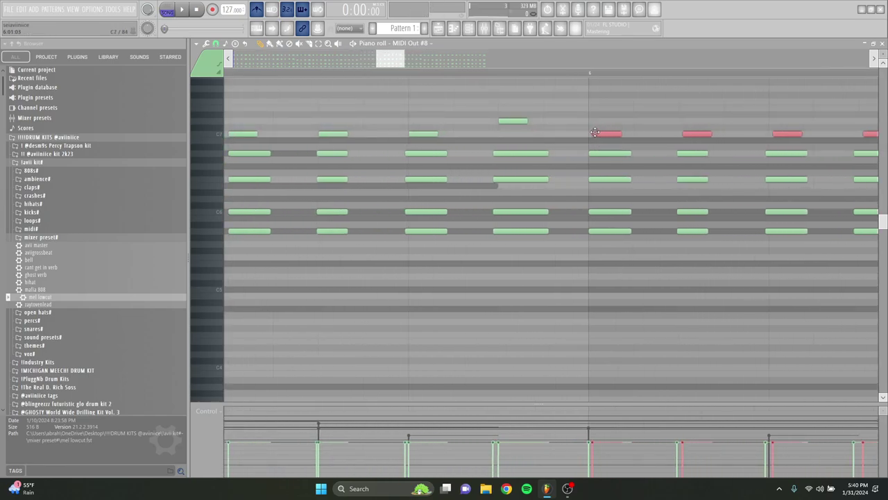
scroll(586, 165, down, 6)
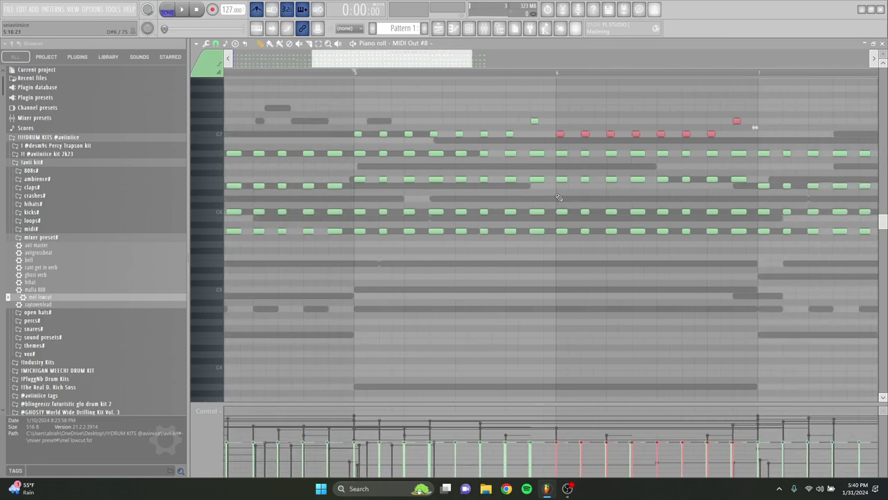
Duplicate the MIDI Out #8 chord pulse from bars 1 to 8 into bars 9 to 16
drag(493, 73, 102, 61)
key(ctrl+b)
ctrl+click(514, 78)
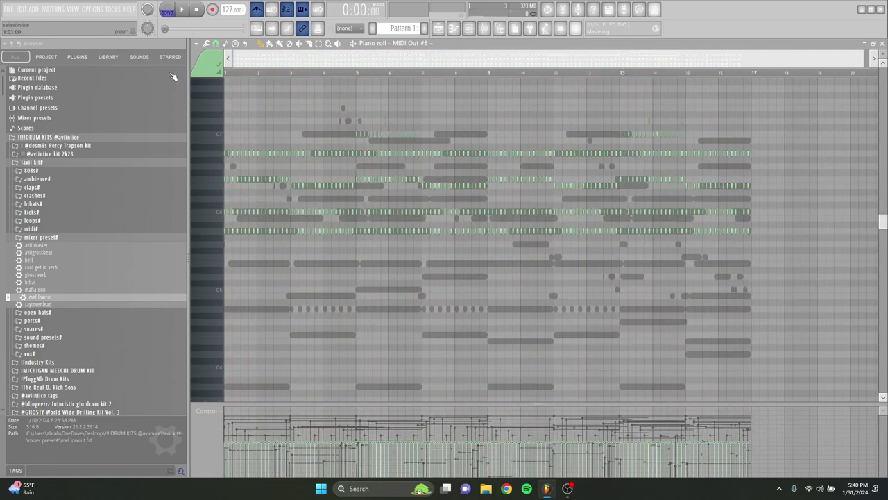
Randomize the velocity levels of all the MIDI Out #8 notes and accept the result
scroll(812, 285, up, 2)
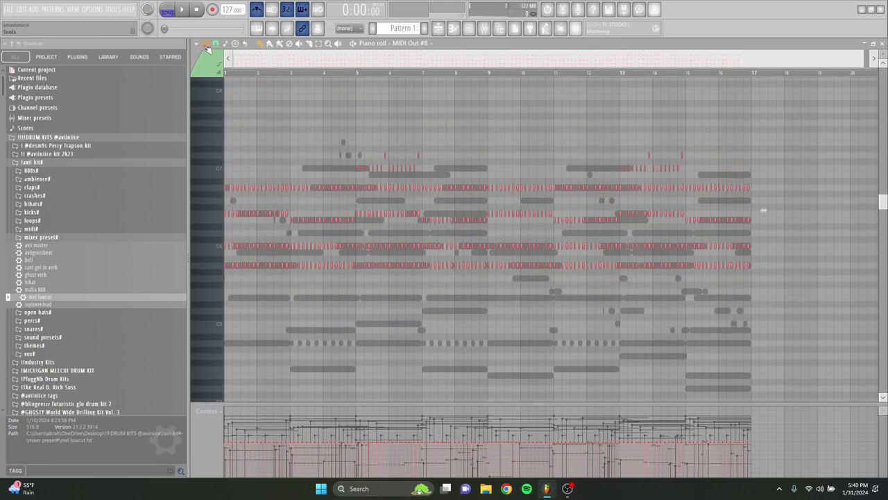
click(207, 46)
click(254, 210)
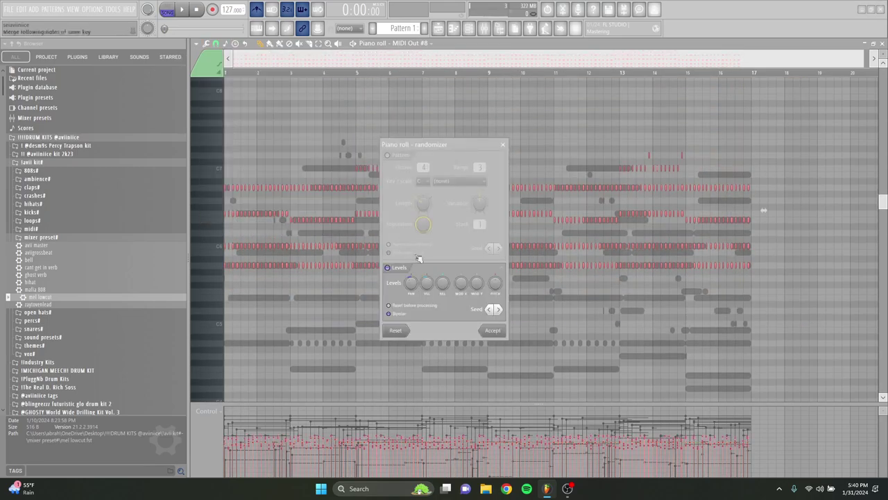
click(492, 331)
Shift the Pattern 1 clip slightly past bar 1 in the playlist and record its full playback as audio on Track 9
click(442, 29)
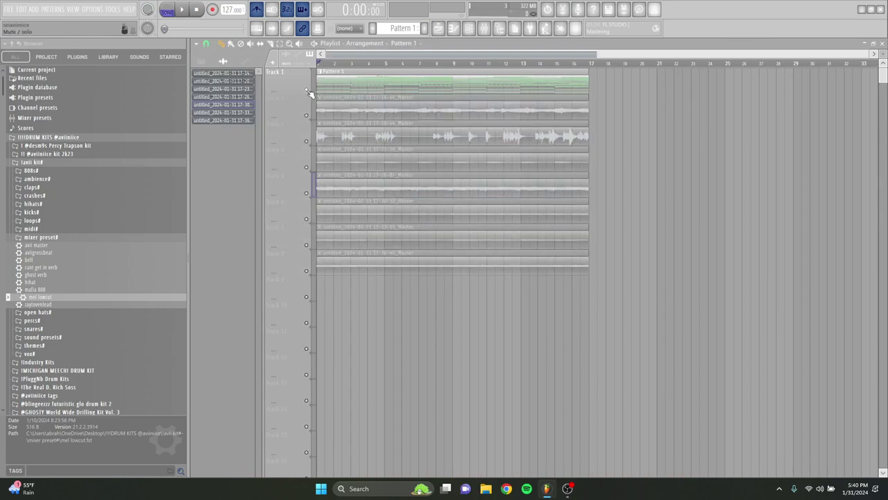
drag(340, 86, 349, 86)
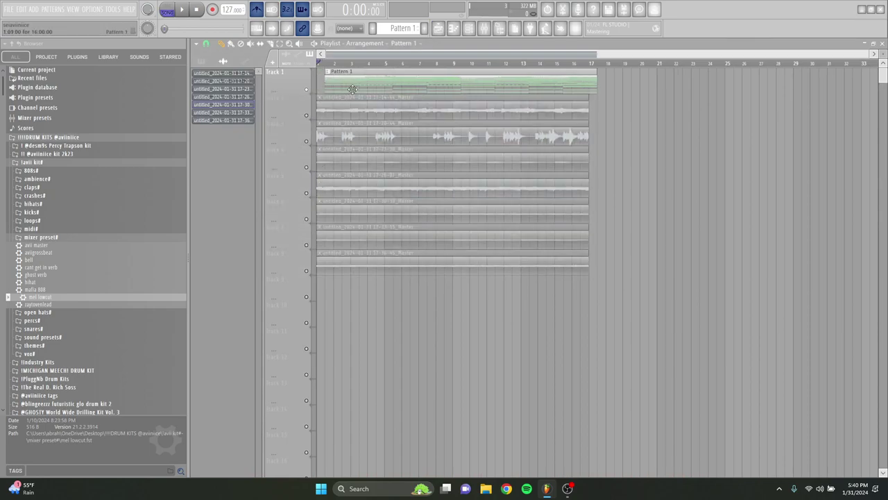
key(space)
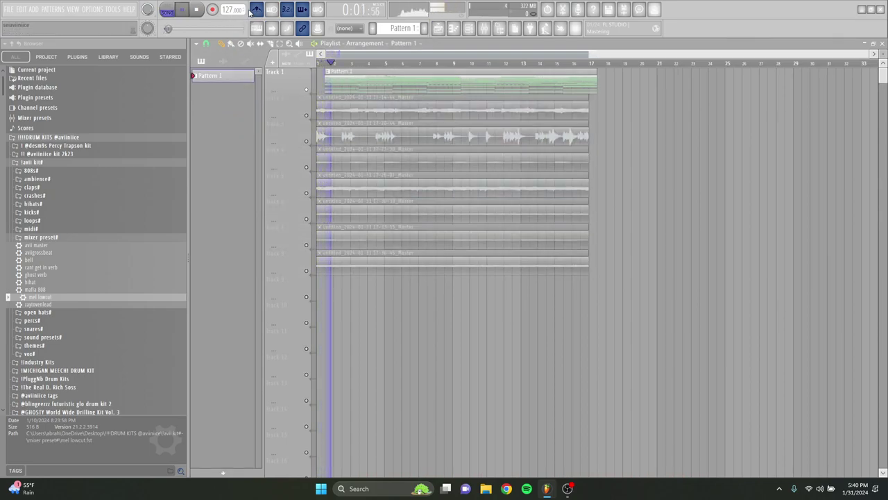
key(space)
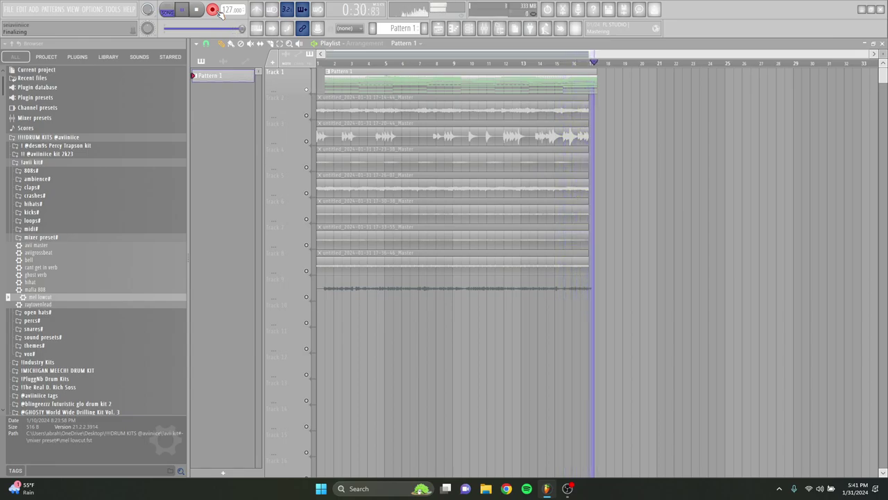
click(198, 9)
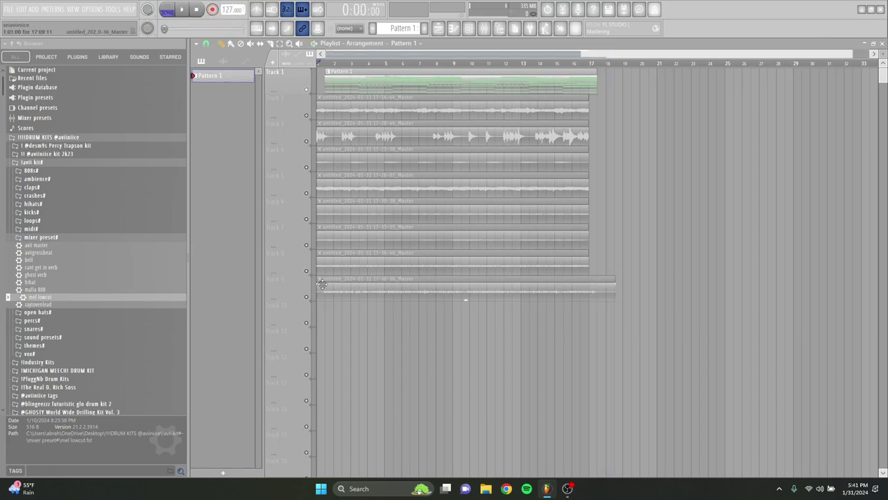
Trim the empty start of the new Track 9 recording and align the clip to span bars 1 to 16
scroll(322, 285, up, 4)
drag(318, 290, 408, 300)
scroll(337, 305, up, 4)
scroll(340, 323, up, 4)
scroll(372, 302, up, 4)
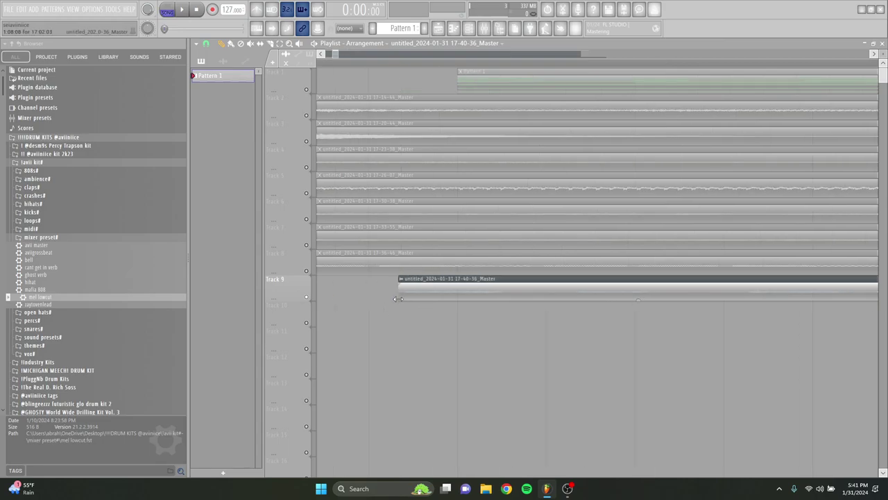
double_click(415, 300)
click(503, 290)
scroll(419, 336, down, 4)
drag(406, 294, 245, 286)
scroll(288, 320, down, 4)
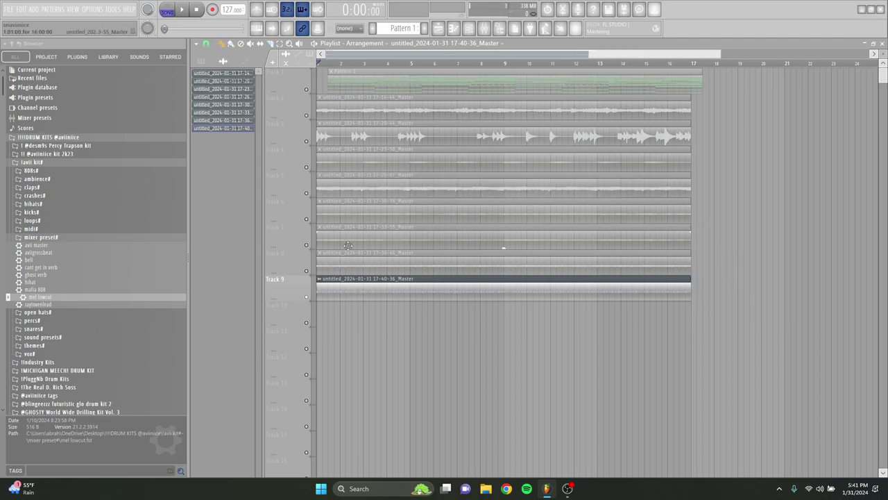
Unmute Tracks 2 to 9, play them together, and route the newest audio clip to mixer track 8
drag(309, 276, 310, 117)
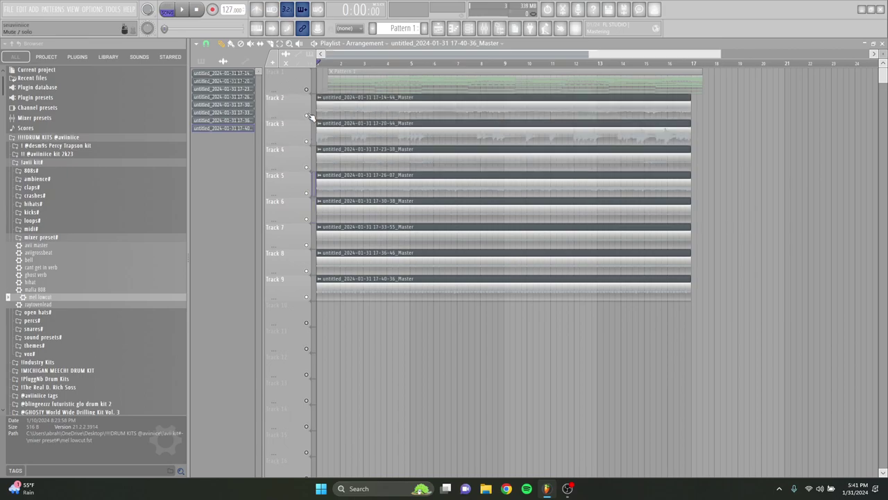
key(space)
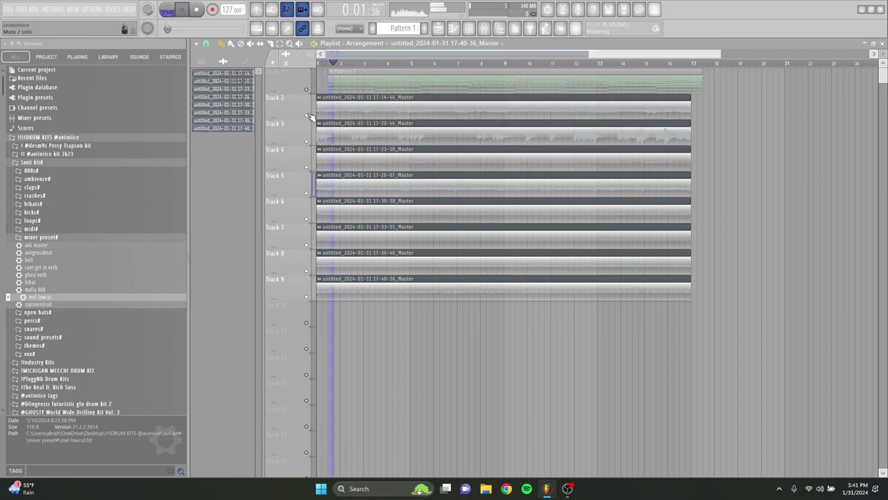
click(485, 29)
click(485, 29)
click(470, 29)
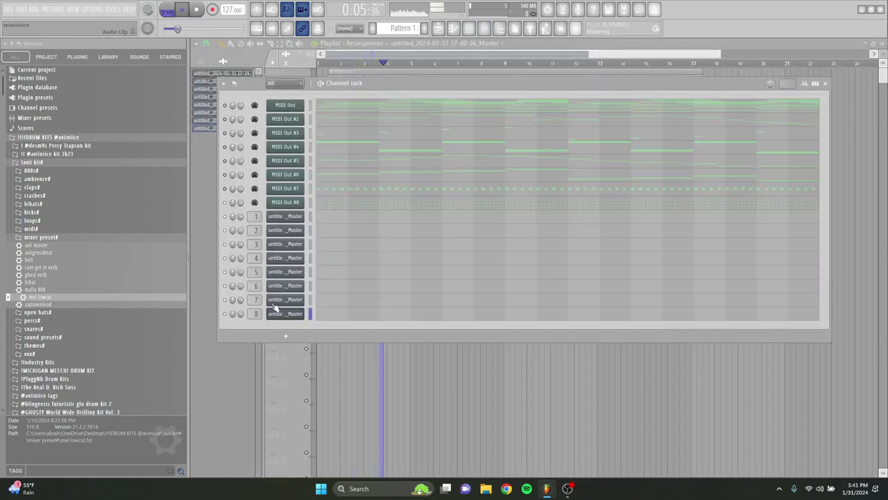
Load the mel lowcut preset on mixer Insert 8 and return the Pattern 1 clip to bar 1
click(484, 28)
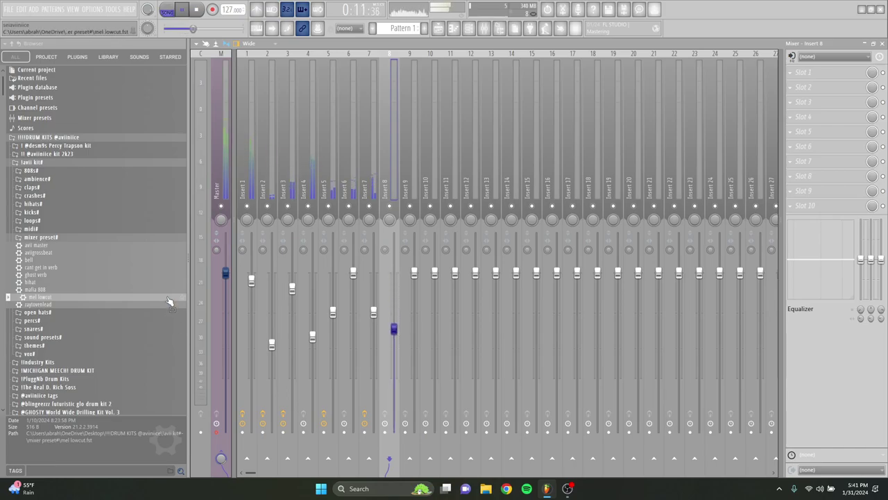
drag(383, 184, 387, 186)
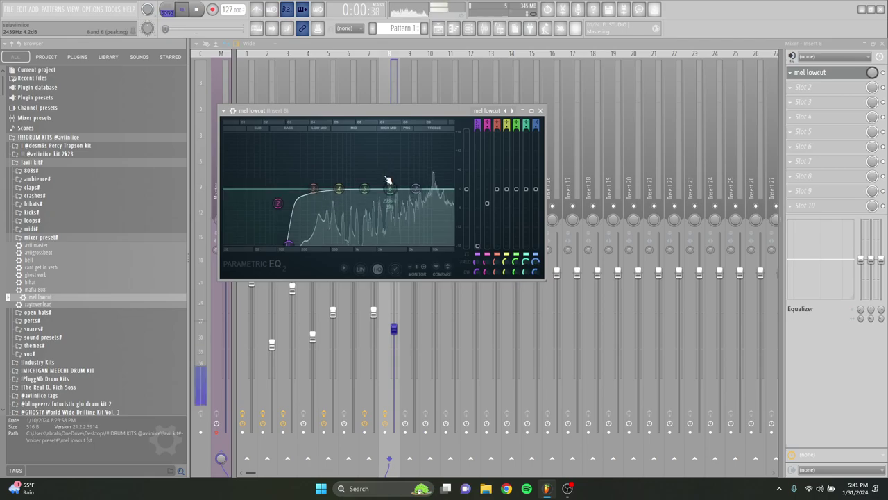
click(541, 111)
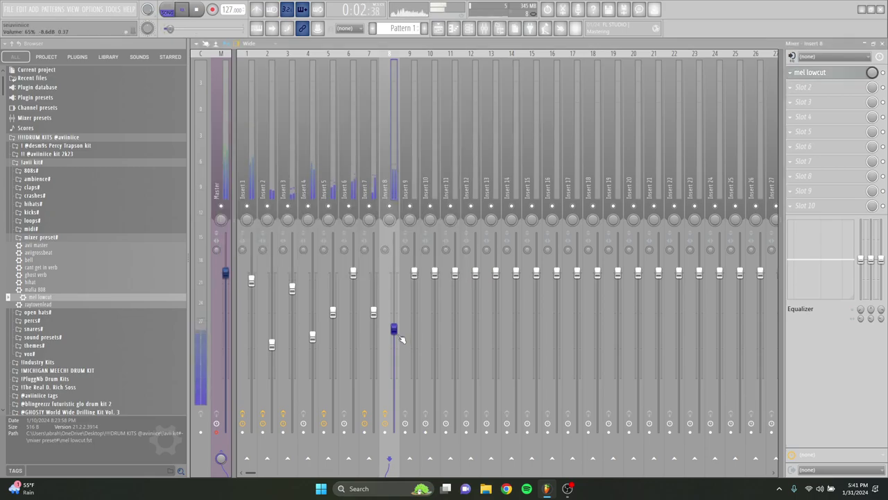
click(438, 28)
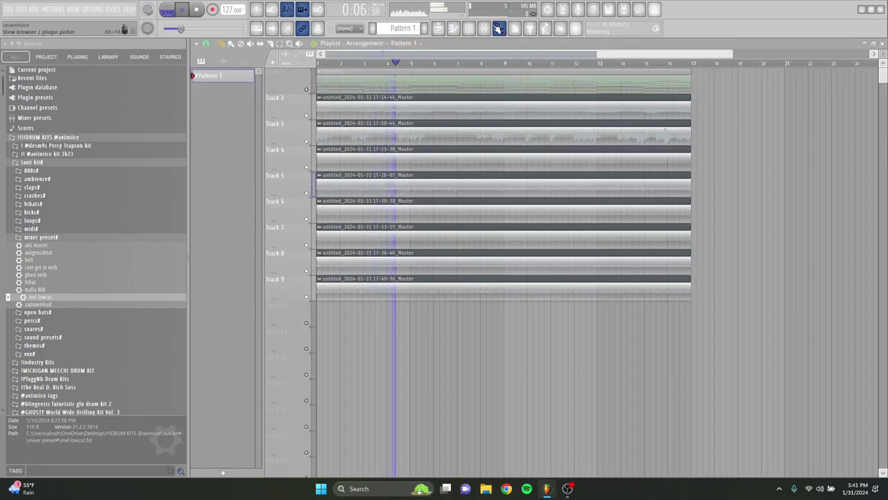
click(468, 28)
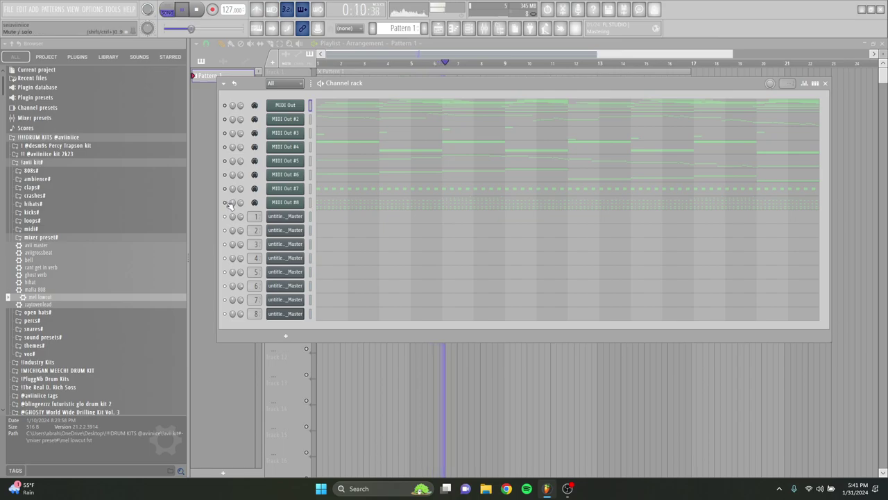
right_click(290, 202)
click(321, 291)
click(237, 215)
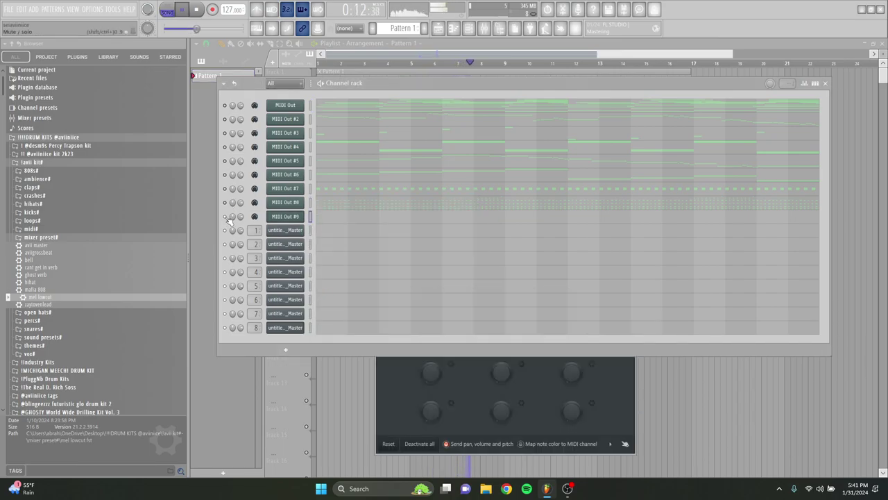
click(340, 215)
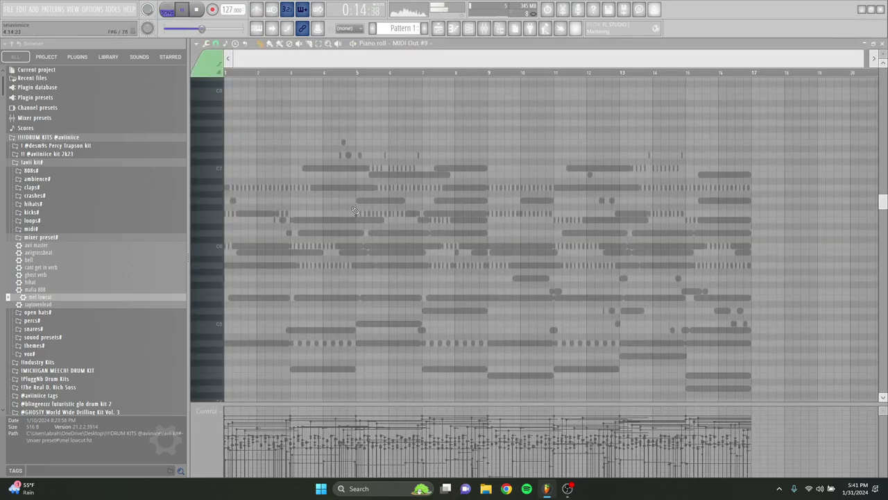
click(474, 30)
click(472, 31)
click(470, 32)
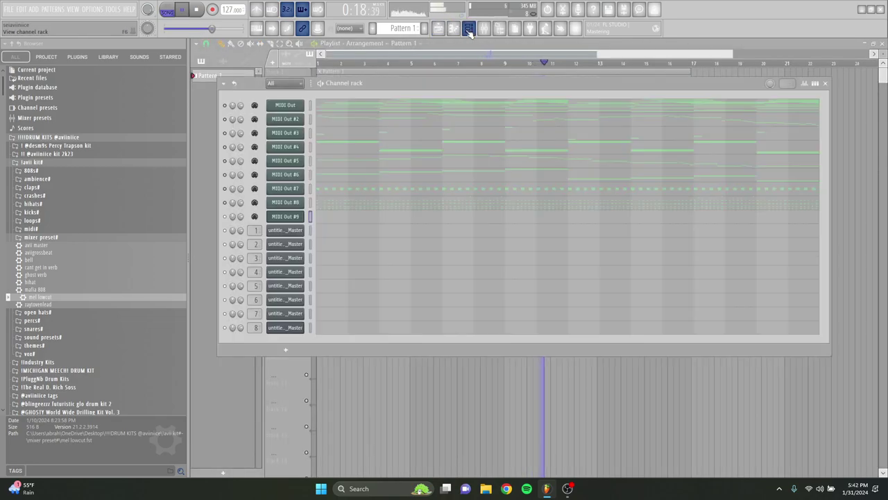
right_click(298, 210)
click(383, 300)
click(475, 273)
Stop playback, reselect FL Studio ASIO as the audio device, and check its ASIO driver settings
key(space)
click(92, 9)
click(104, 39)
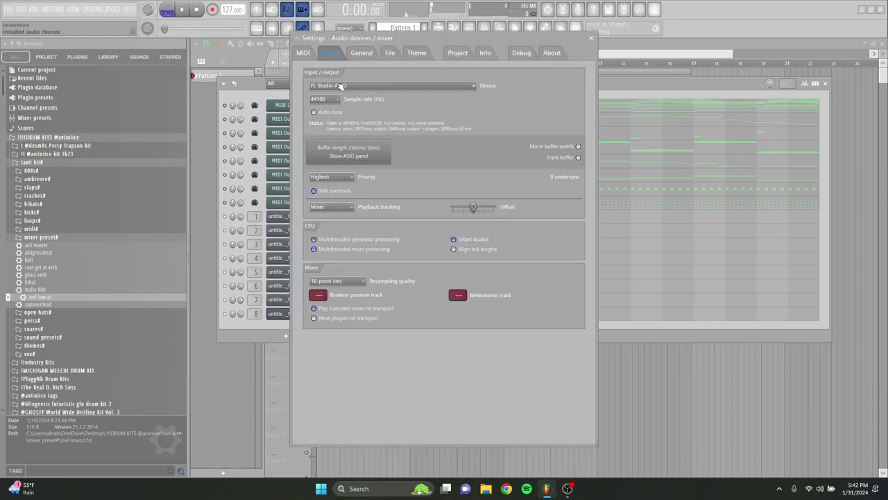
click(367, 85)
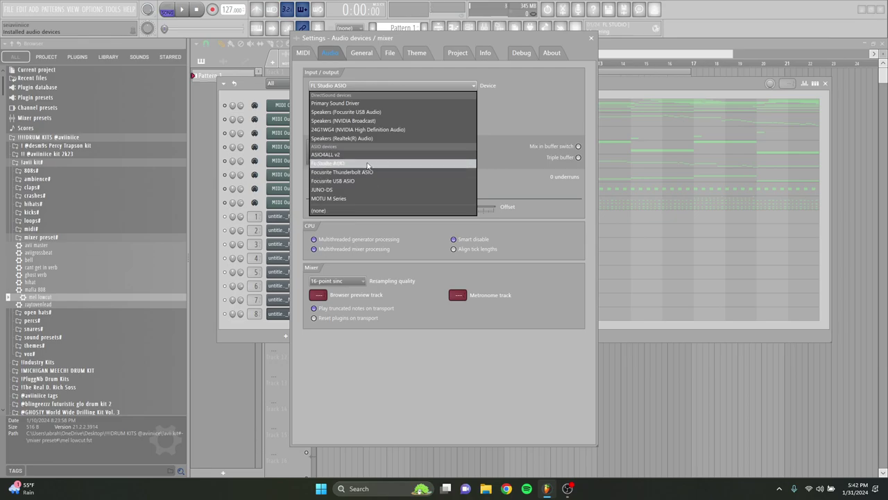
click(368, 164)
click(373, 153)
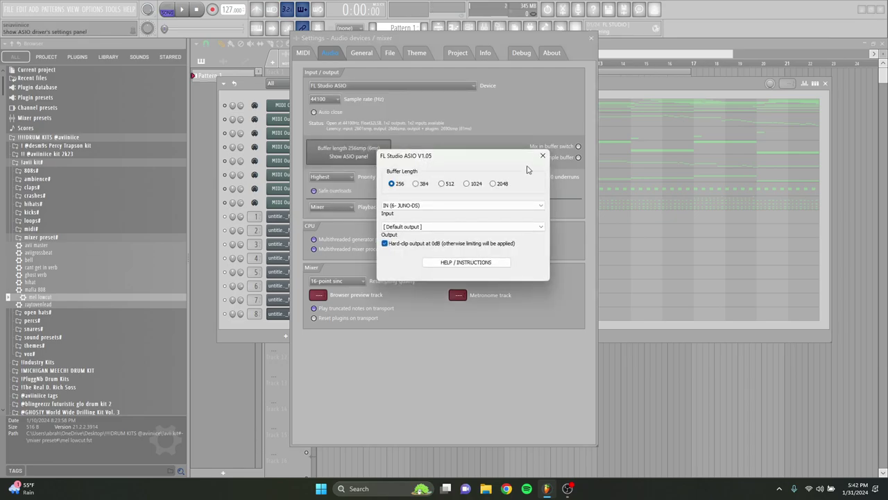
click(543, 156)
key(Escape)
Reselect the external audio input of the Master mixer track
key(F9)
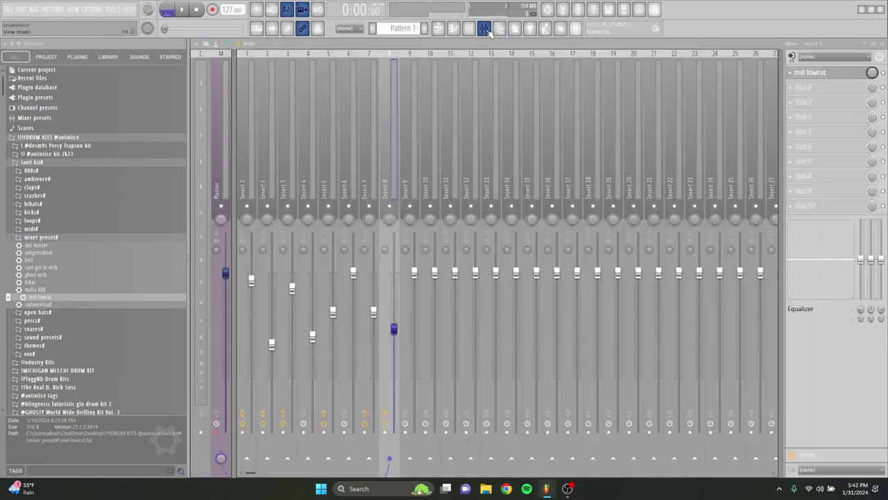
click(227, 150)
click(813, 59)
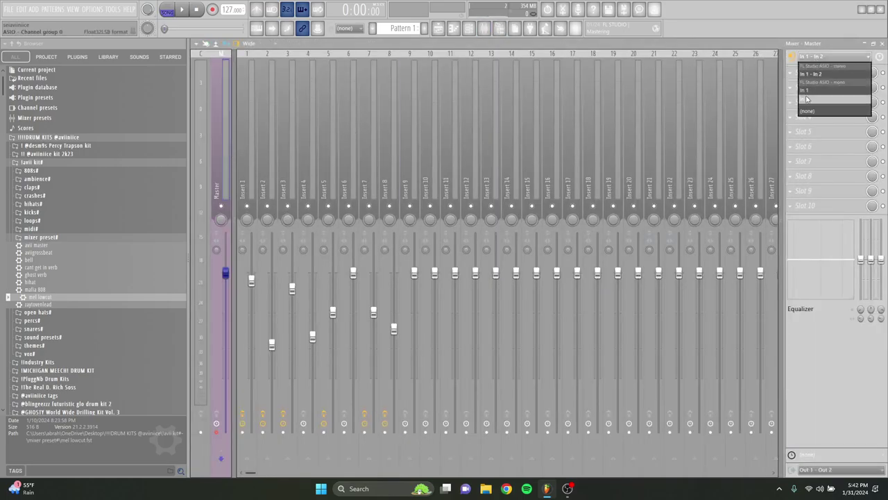
click(818, 64)
Play the arrangement and add a TRITON_Extreme instrument channel routed to mixer track 9
click(438, 30)
click(470, 29)
key(space)
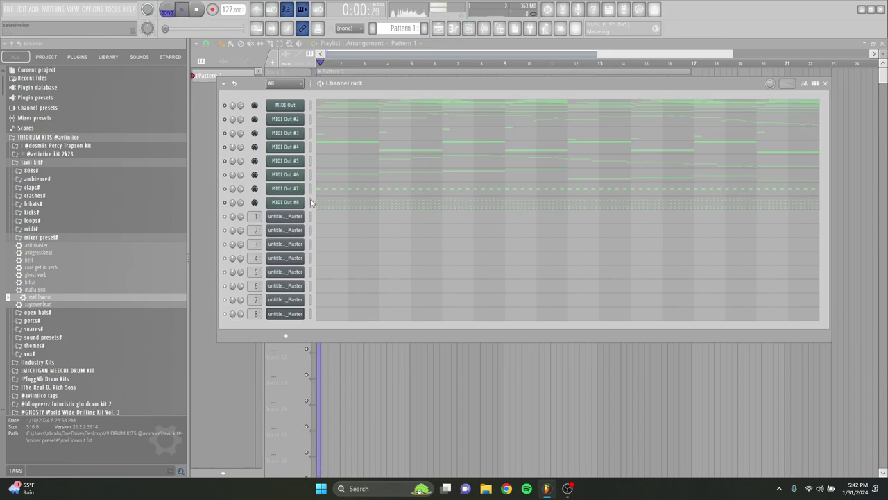
click(298, 336)
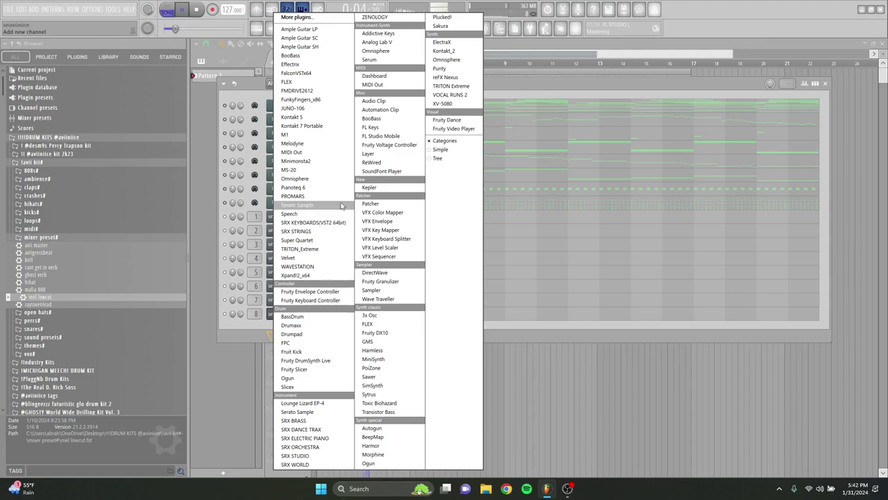
click(328, 249)
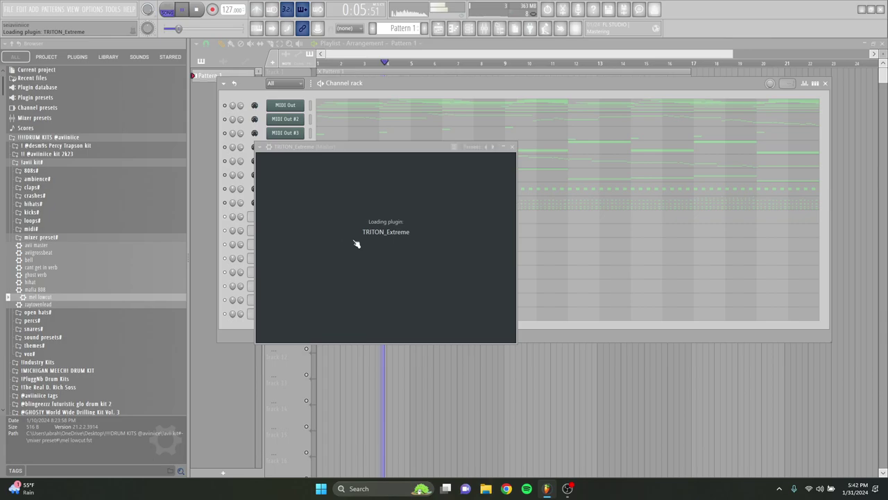
click(248, 336)
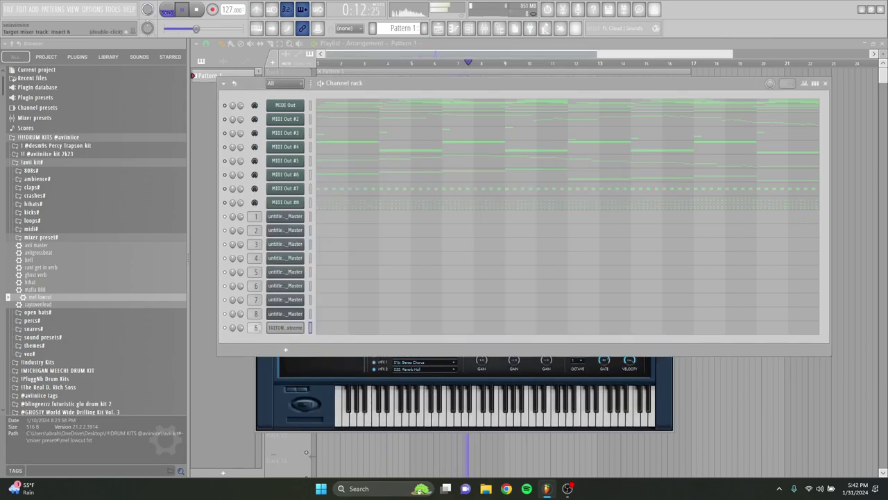
click(274, 330)
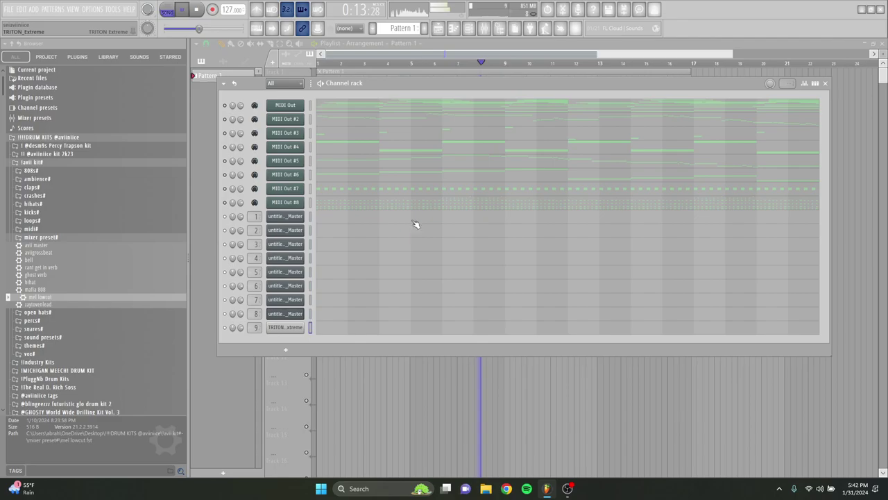
Audition TRITON Extreme lead synth programs, including DetuneTranceLead, 2VCO PlanetLead2 and Rebel Lead, and load Old & Analog
click(467, 191)
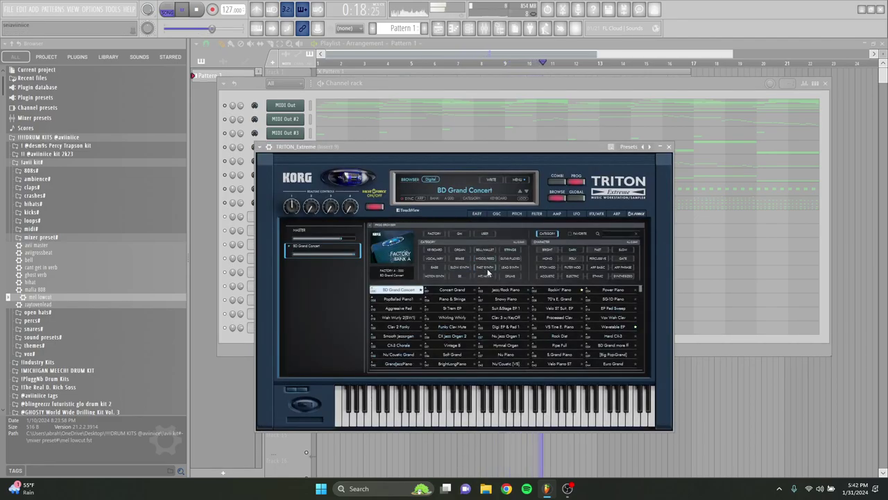
click(511, 267)
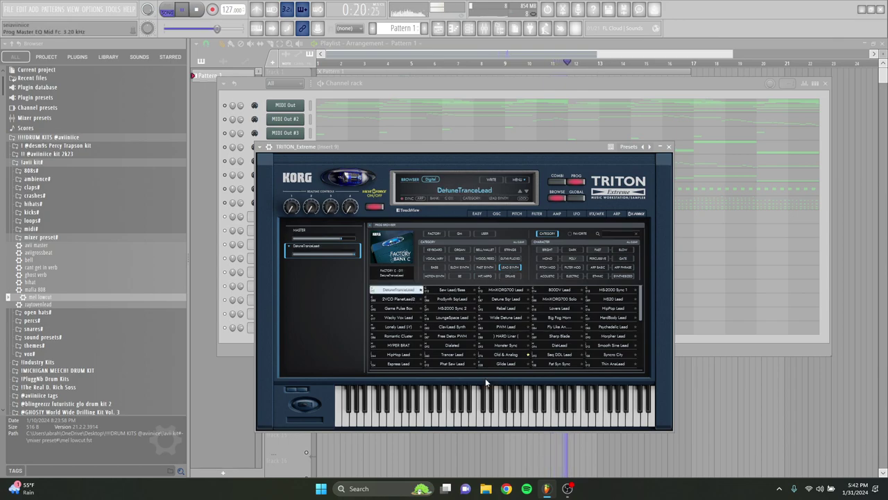
click(399, 299)
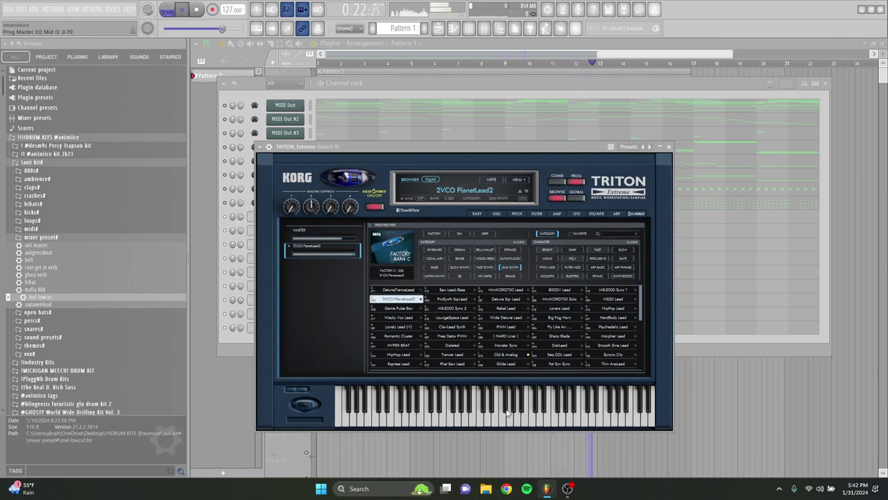
click(505, 308)
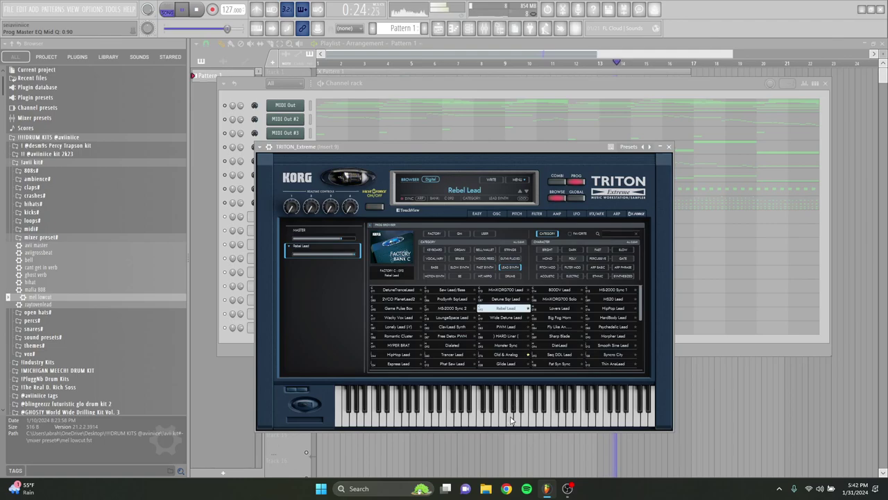
click(506, 354)
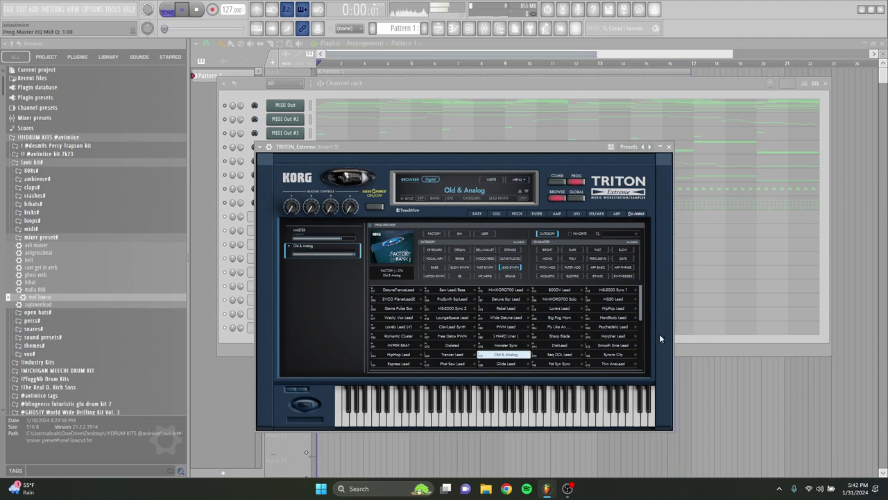
Toggle the mute on playlist Track 1 and open the TRITON_Extreme channel's piano roll
click(683, 347)
click(351, 327)
key(space)
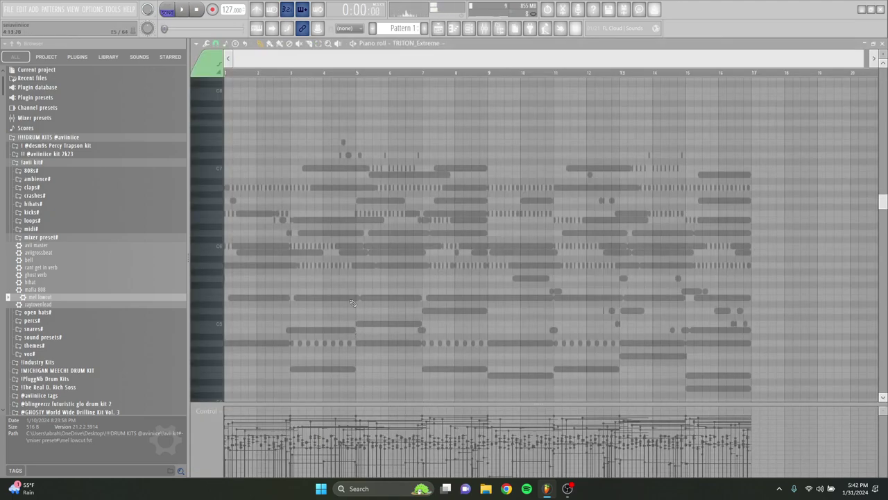
click(447, 30)
click(310, 89)
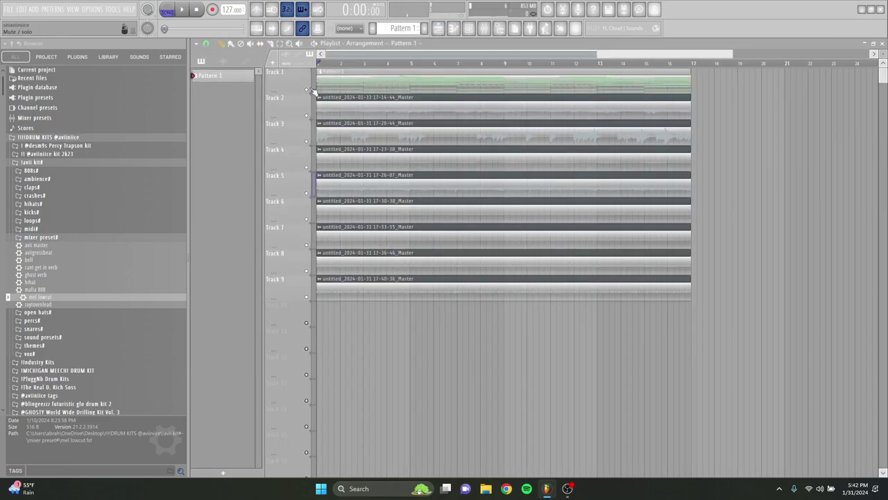
click(469, 28)
key(space)
click(330, 328)
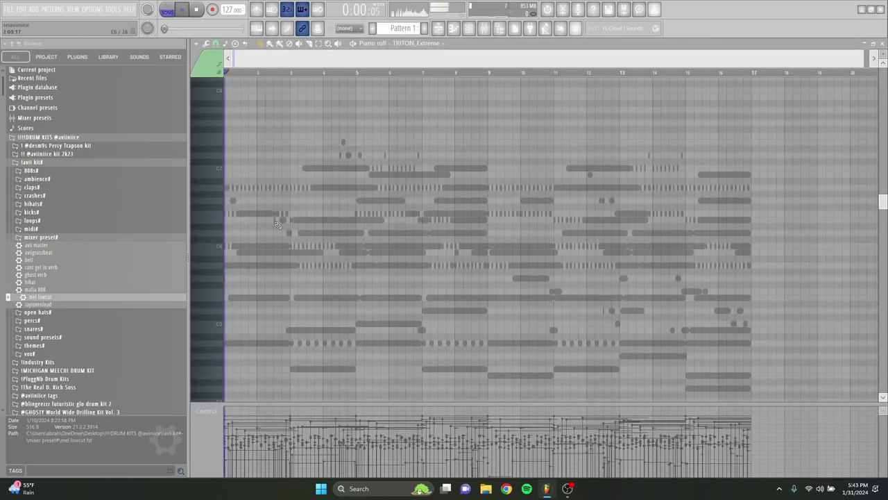
Draw a rising four-note lead phrase in bar 1 with F6, G6, G6 and A6, and play it
scroll(234, 239, up, 1)
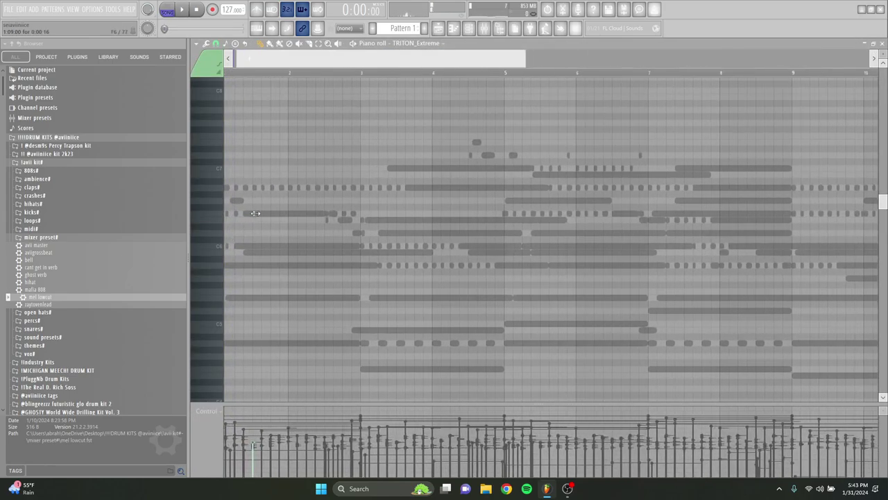
scroll(259, 215, up, 2)
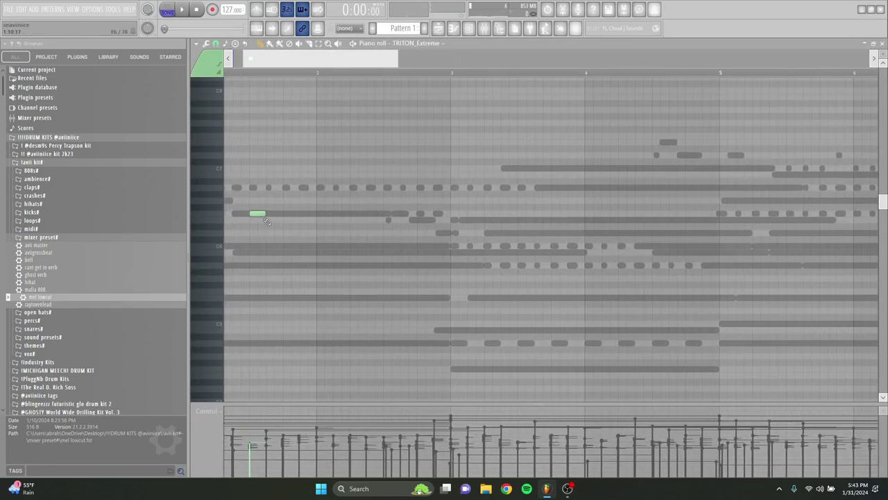
key(space)
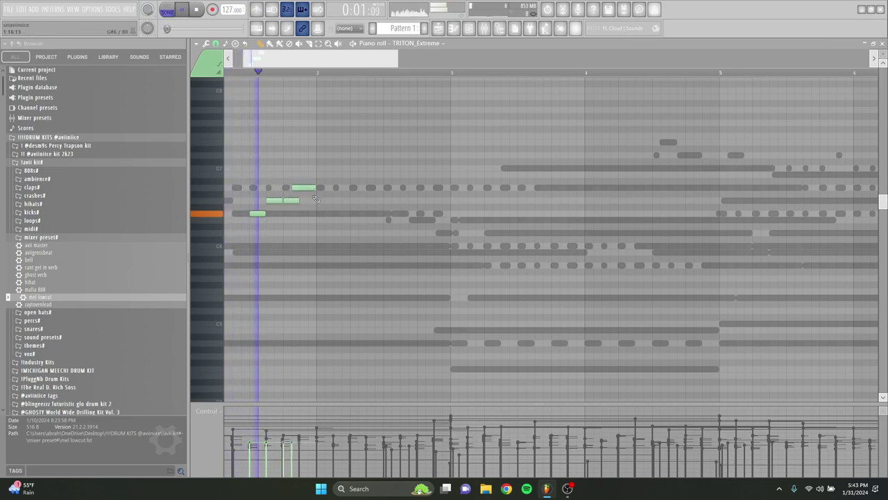
Transpose the bar 1 phrase up to A6, B6, B6 and C#7, checking it in playback
drag(236, 165, 321, 230)
key(shift+Up)
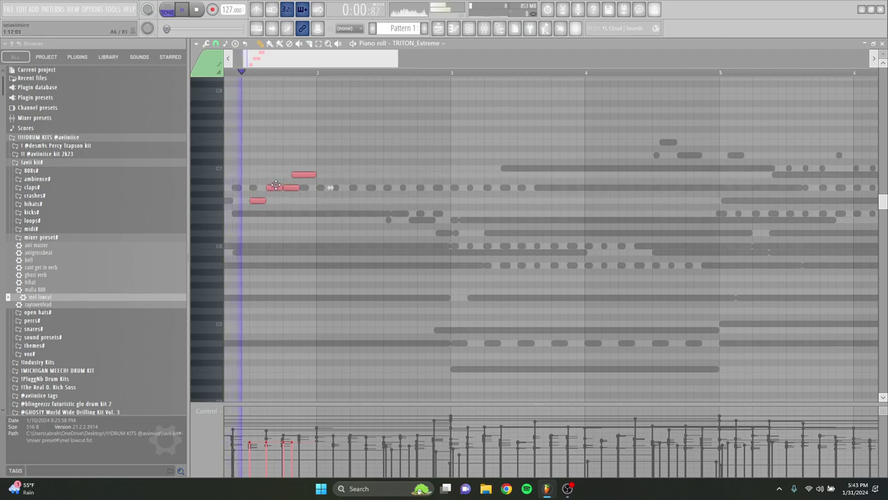
key(space)
key(space)
ctrl+click(312, 181)
key(space)
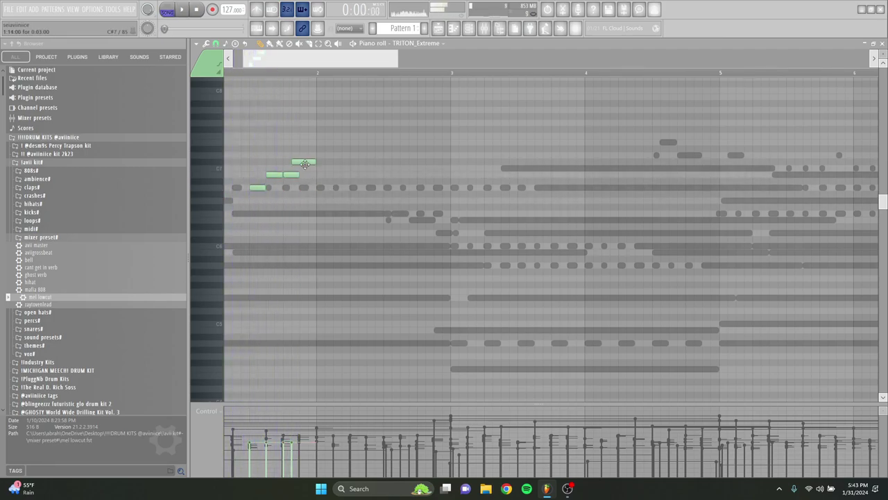
Lower the phrase's last note to C7 and extend it into bar 2, then add B6, A6 and C7 after it
key(space)
drag(373, 174, 349, 174)
click(354, 187)
key(space)
click(371, 169)
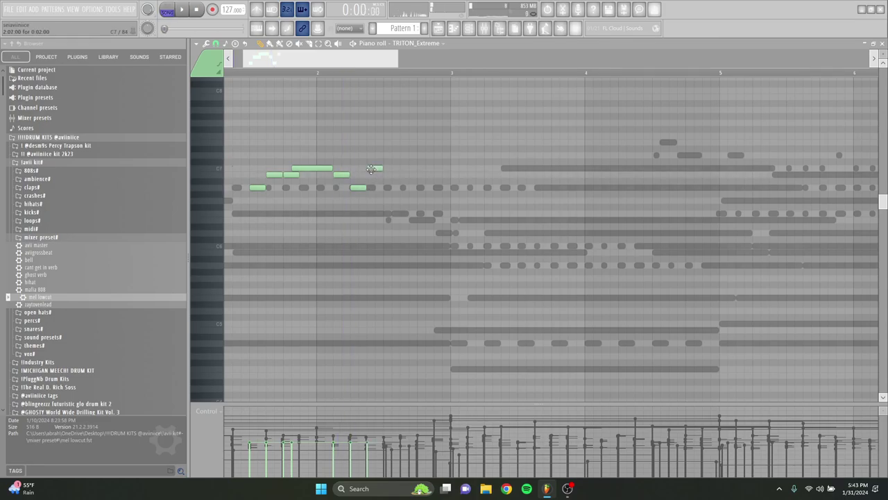
Continue the bar 2 melody upward with a short D7 and a longer E7
click(389, 168)
click(398, 156)
drag(406, 156, 429, 158)
key(space)
key(shift+Up)
key(shift+Up)
ctrl+click(422, 156)
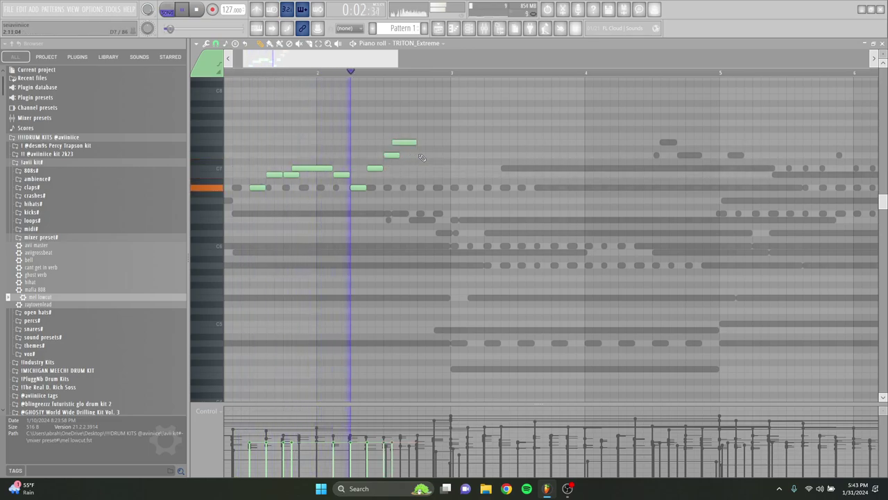
Finish bar 2 with D7 and C7, and open bar 3 with F7 and a longer G7
key(space)
click(425, 156)
key(space)
click(441, 168)
click(456, 135)
click(460, 122)
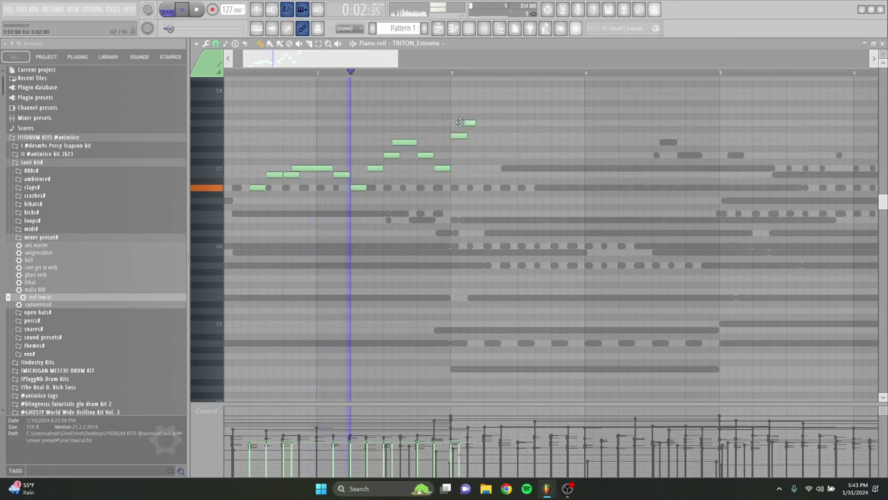
drag(475, 122, 517, 122)
Complete bar 3 with a descending F7, E7, D7, D7 and an E7 held into bar 4
scroll(500, 136, down, 2)
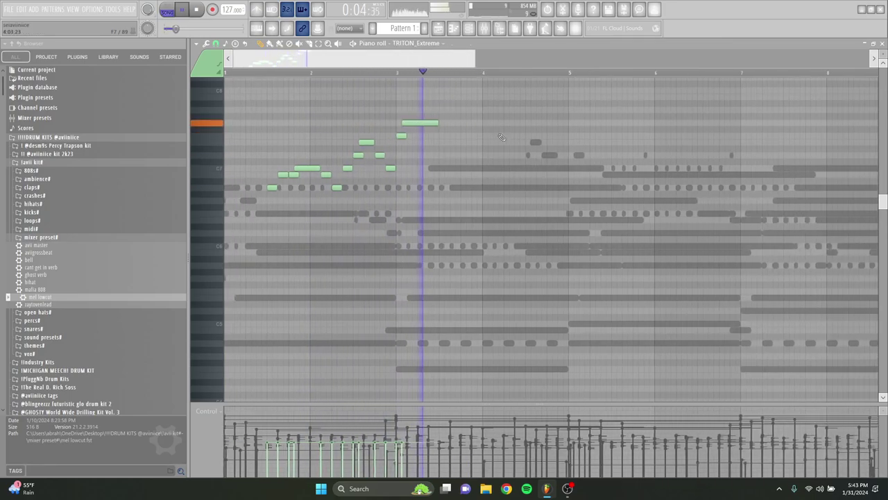
scroll(451, 138, up, 2)
drag(441, 138, 419, 125)
click(440, 142)
click(455, 156)
key(space)
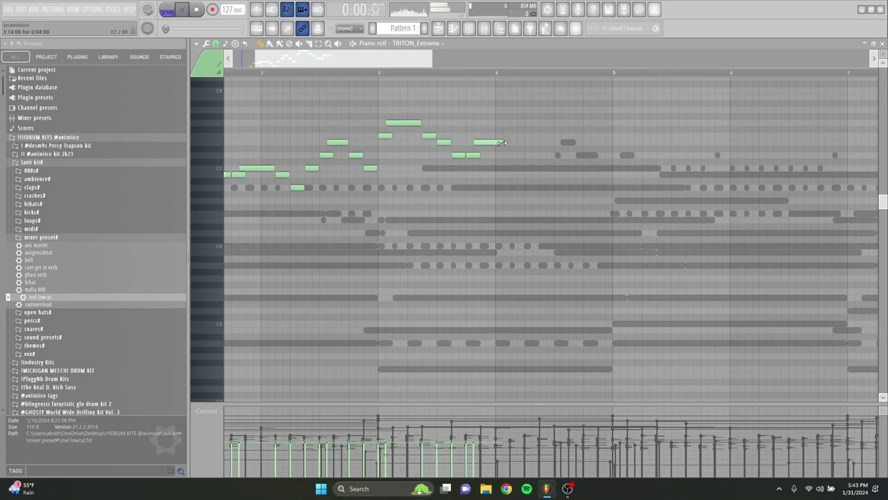
Play back the lead and continue bar 4 with D7, C7, B6, D7 and E7
scroll(514, 147, down, 3)
scroll(436, 153, up, 2)
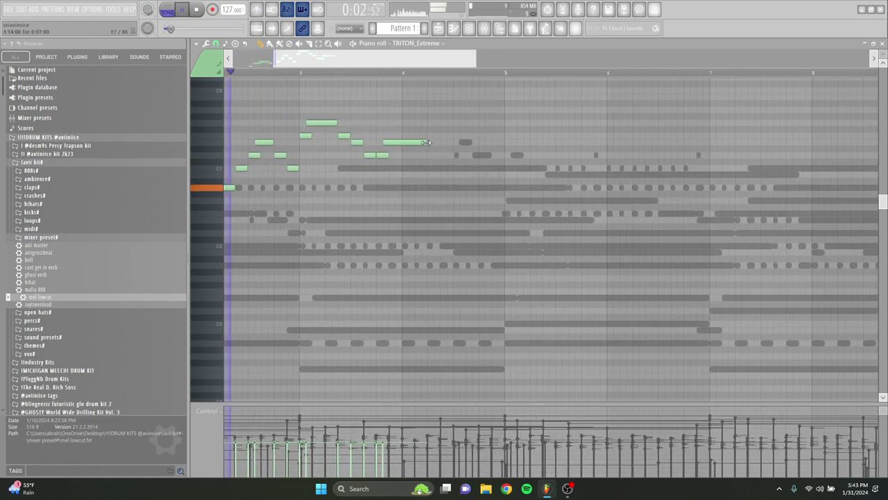
scroll(439, 161, down, 4)
scroll(432, 147, up, 2)
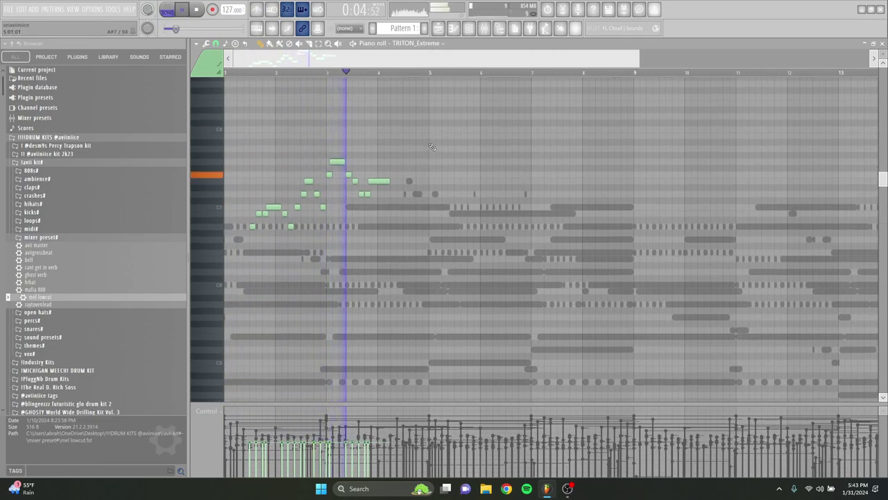
scroll(409, 191, up, 3)
key(space)
click(368, 195)
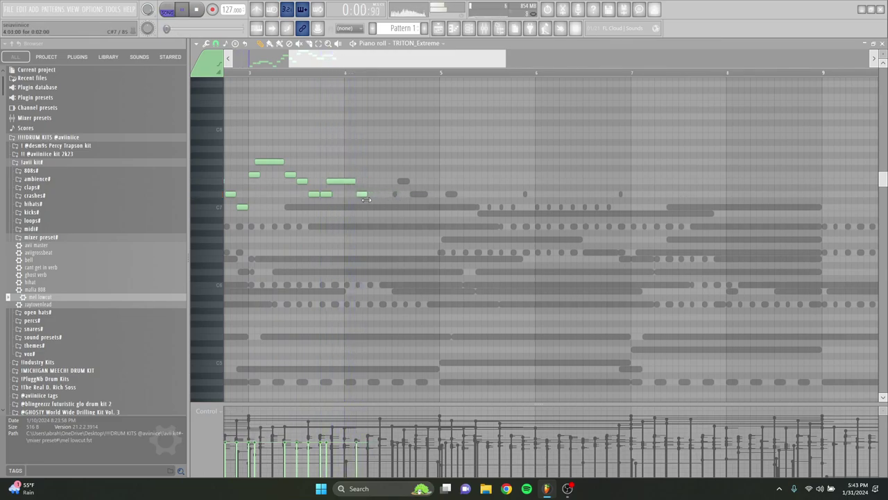
click(400, 182)
Close bar 4 with a longer D7 and a C7, and start bar 5 with C7, D7 and C7
click(414, 195)
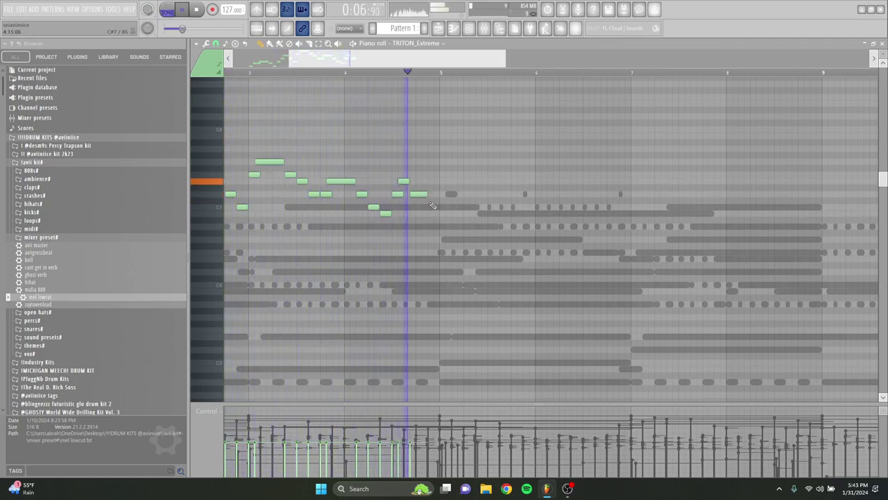
key(space)
click(442, 207)
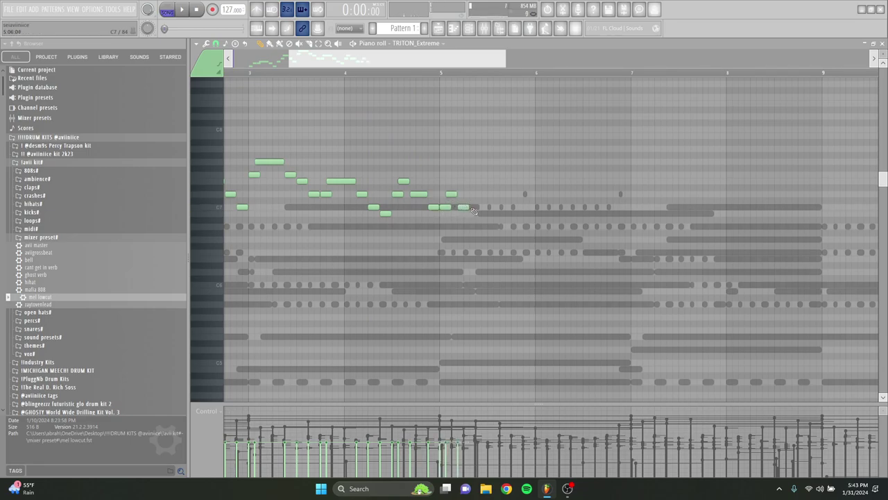
Apply the articulator to all lead melody notes and add a long B6 note in bar 5
scroll(513, 263, down, 3)
drag(518, 261, 143, 129)
key(alt+l)
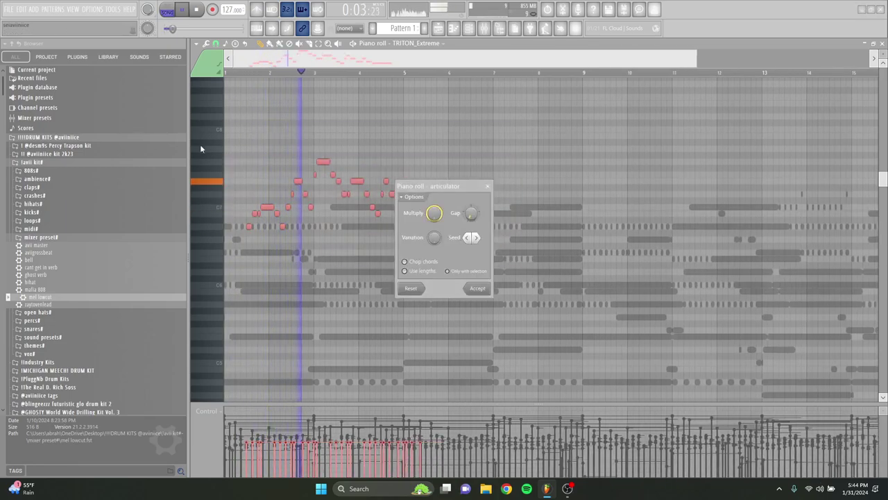
click(477, 288)
click(441, 221)
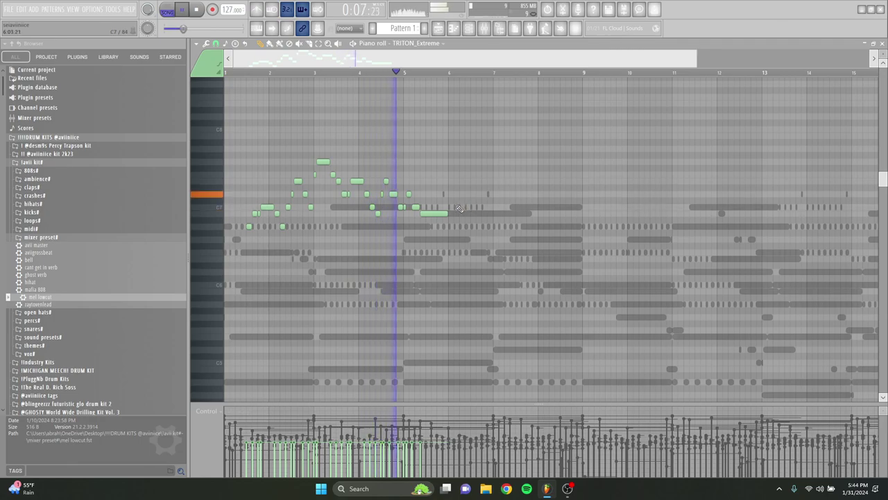
Lengthen the B6 note into bar 6 and copy the phrase before it into bars 6 to 8
scroll(476, 213, up, 2)
key(space)
drag(473, 226, 476, 183)
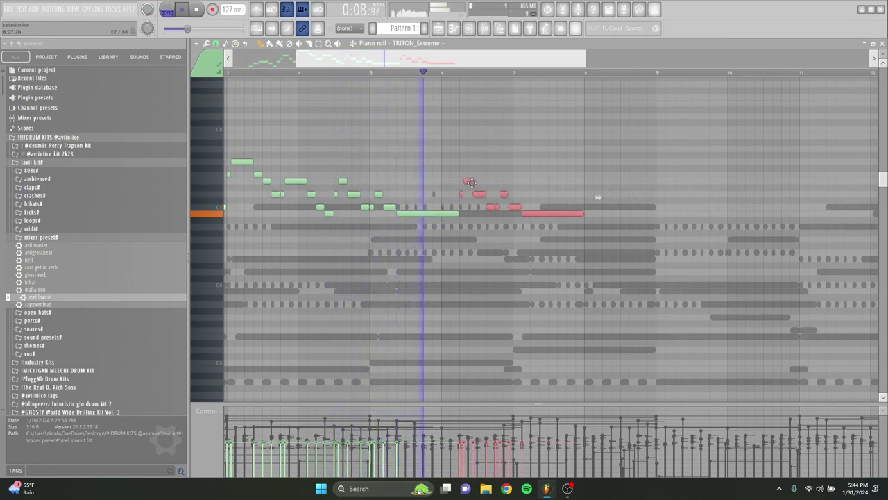
key(space)
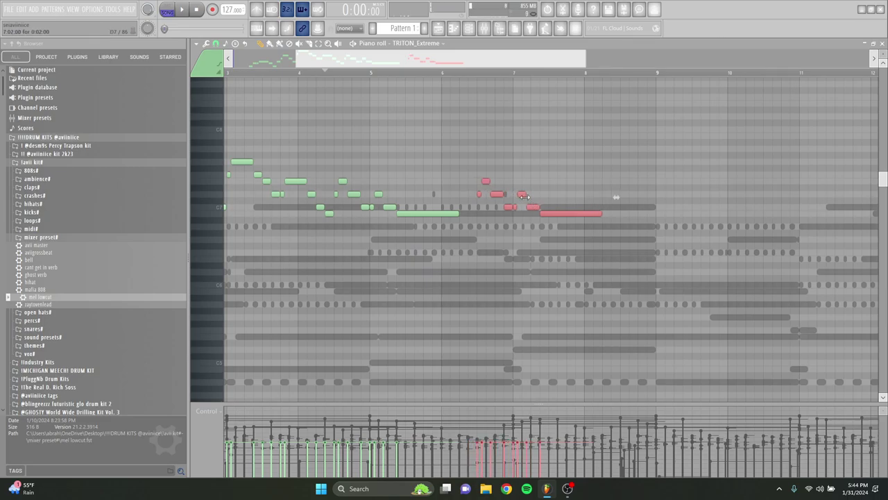
Lower the copied phrase by about one scale step, setting its last two notes to B6 and A6
drag(522, 202, 511, 222)
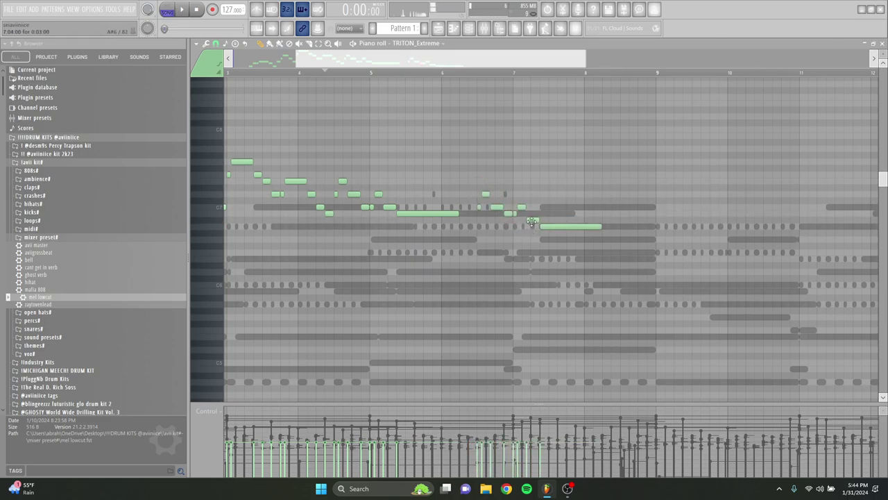
drag(546, 226, 549, 239)
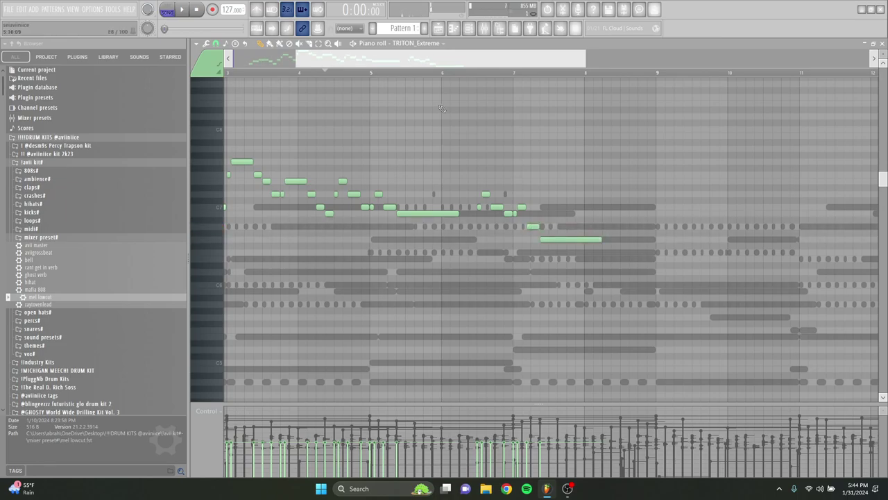
click(449, 74)
key(space)
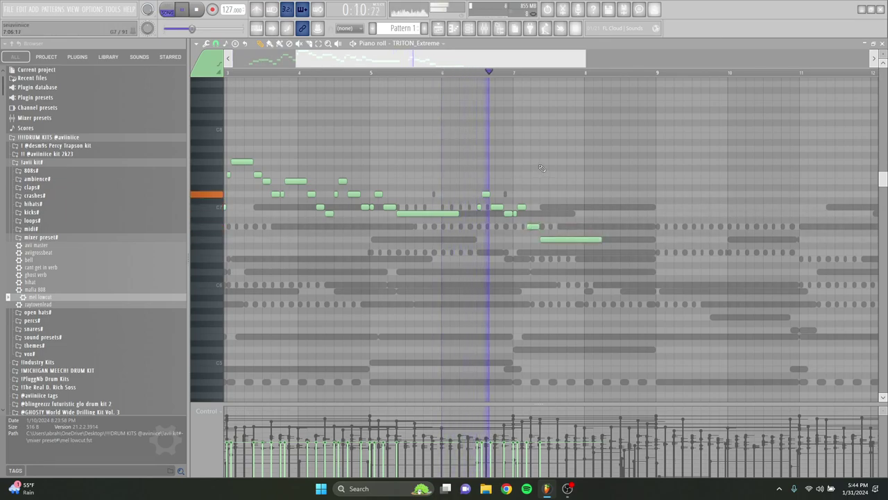
key(space)
scroll(536, 225, down, 1)
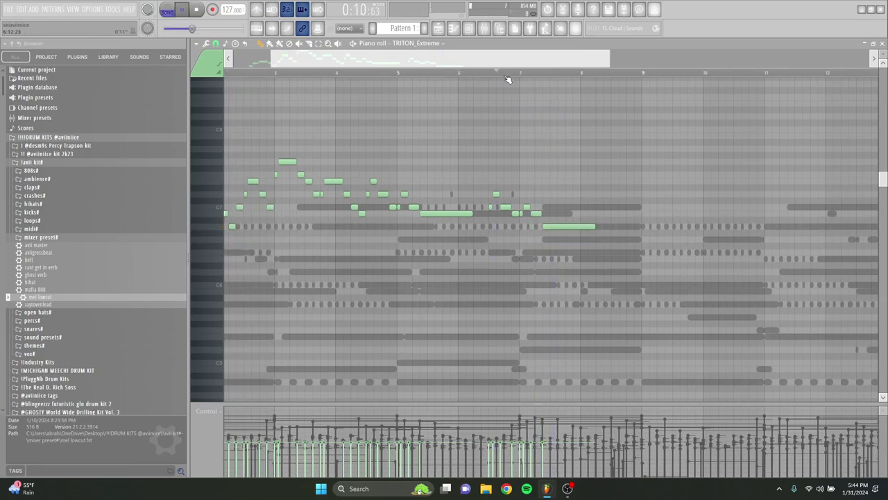
key(space)
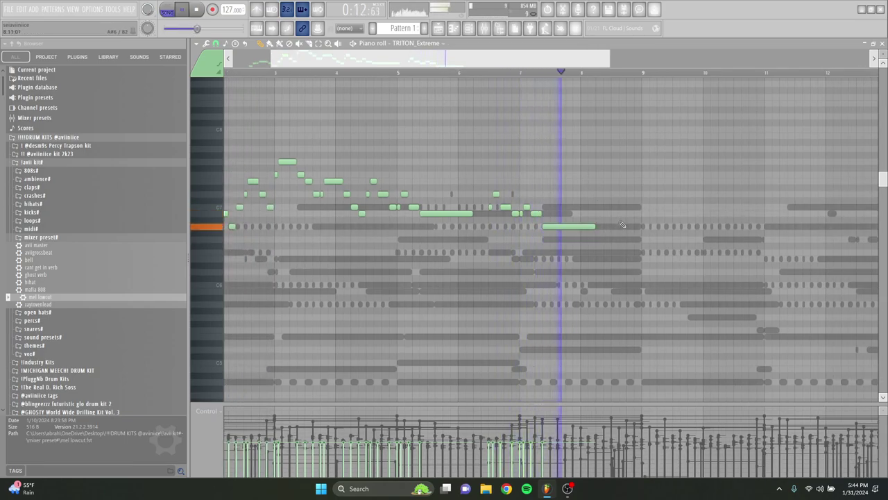
Shorten the A6 note in bar 7 and continue the melody downward with G6, F6 and E6 notes, ending on D6 around bar 9
key(space)
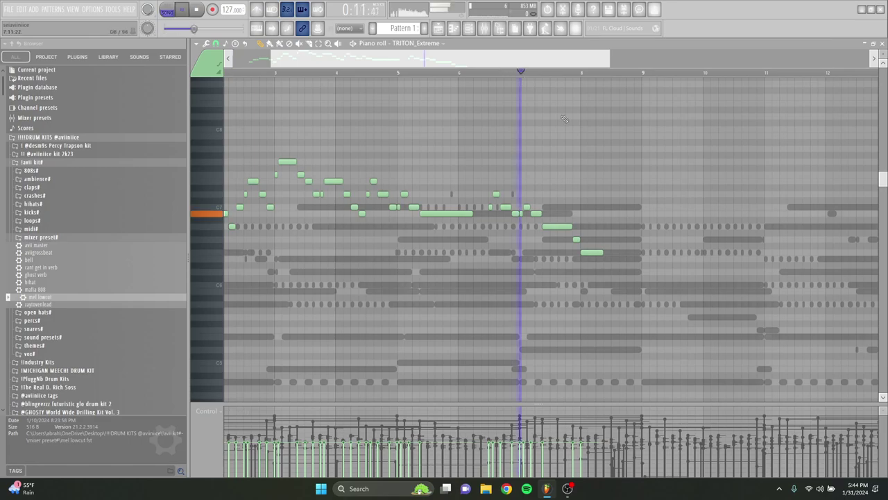
scroll(604, 232, up, 4)
click(506, 253)
key(space)
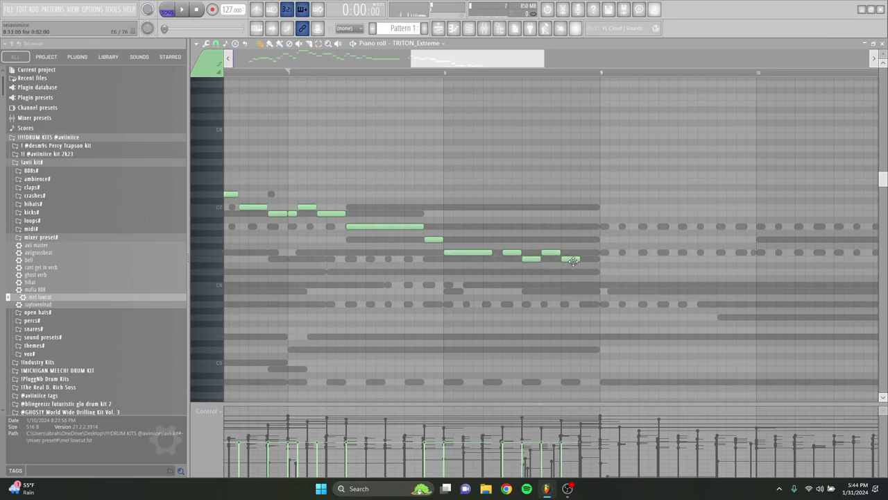
scroll(615, 311, down, 4)
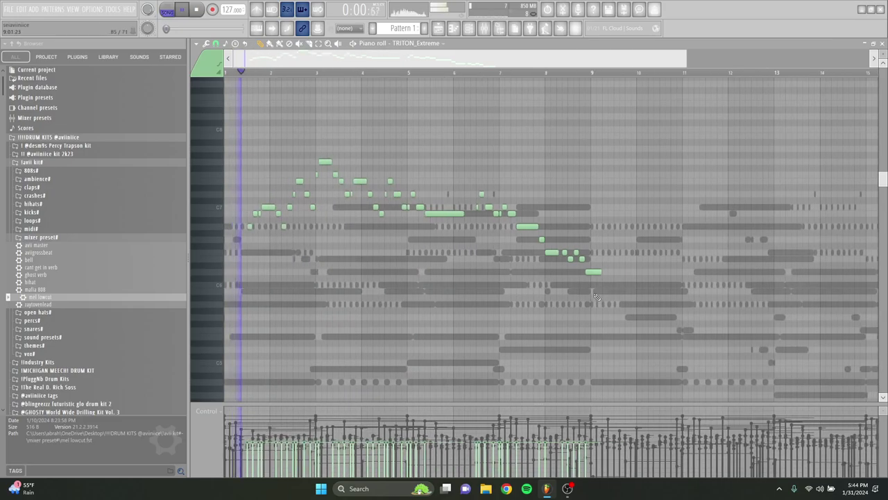
Duplicate the eight-bar melody, align the copy with bar 9 and trim its last note at bar 17
drag(617, 293, 235, 162)
key(ctrl+b)
scroll(525, 208, up, 2)
scroll(529, 214, down, 3)
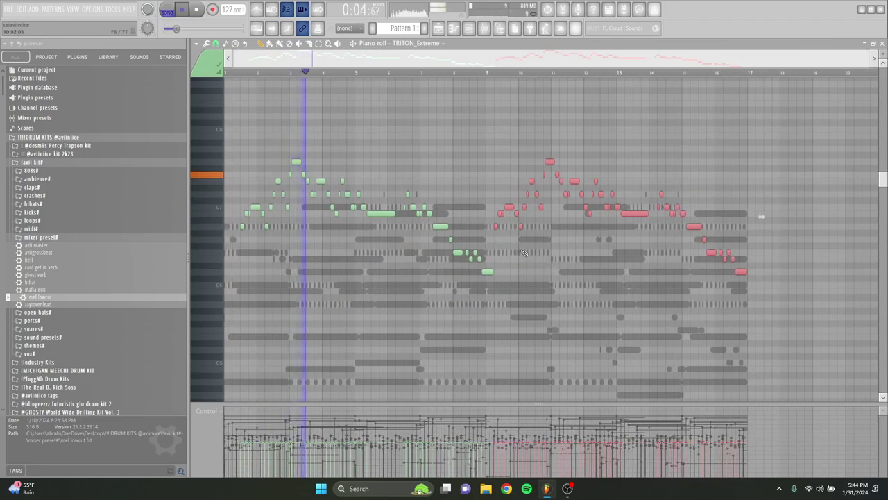
scroll(747, 273, up, 3)
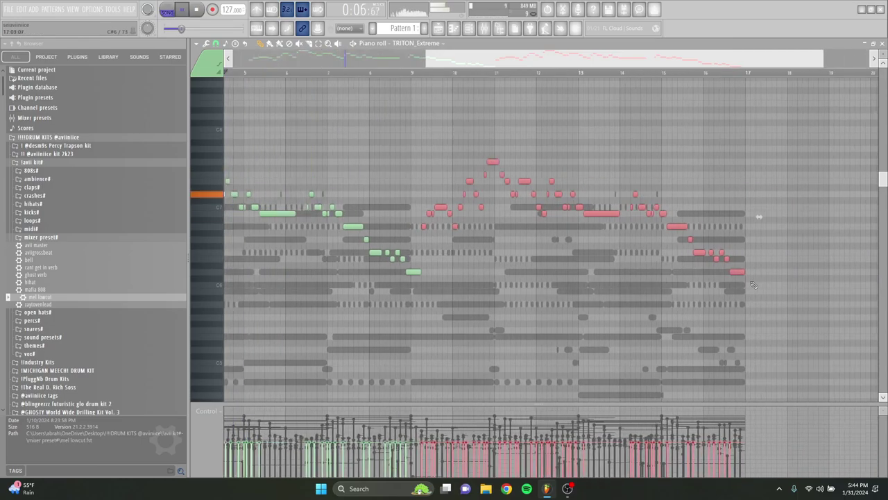
key(ctrl+d)
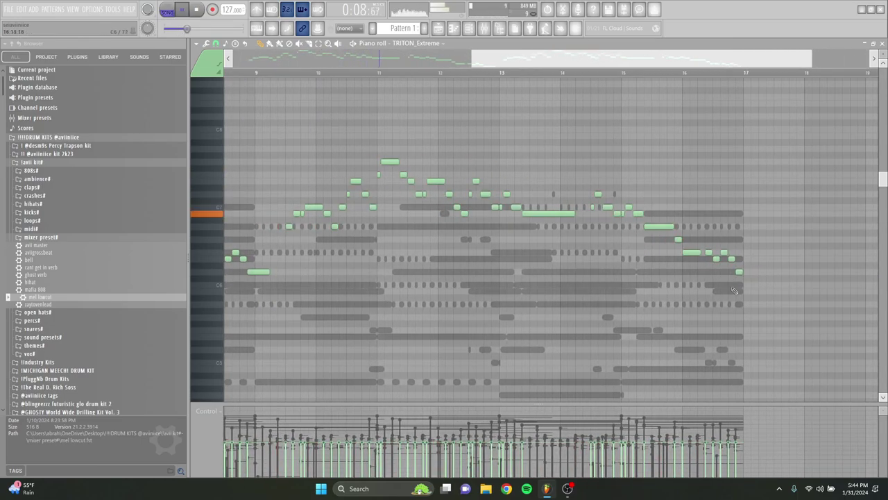
Add rising F6 and G6 notes in bar 9 to bridge the D6 note and the repeated melody
scroll(736, 285, down, 3)
scroll(494, 247, up, 3)
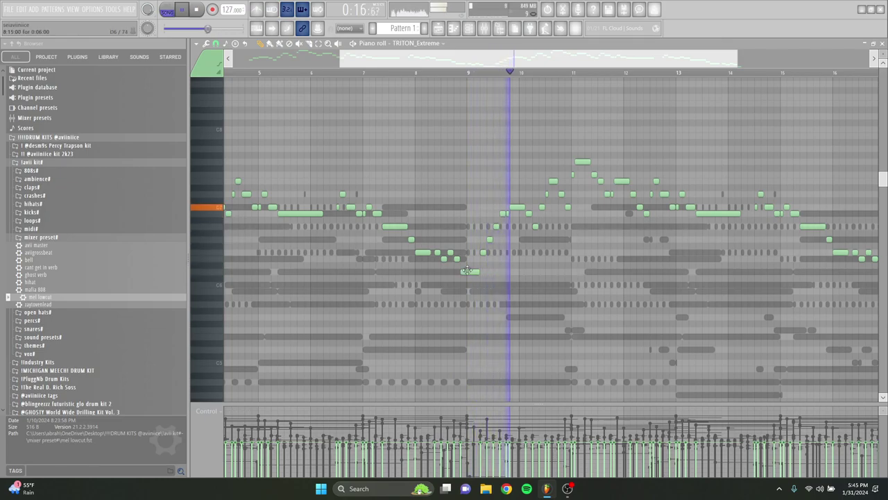
scroll(431, 267, up, 2)
scroll(678, 232, down, 4)
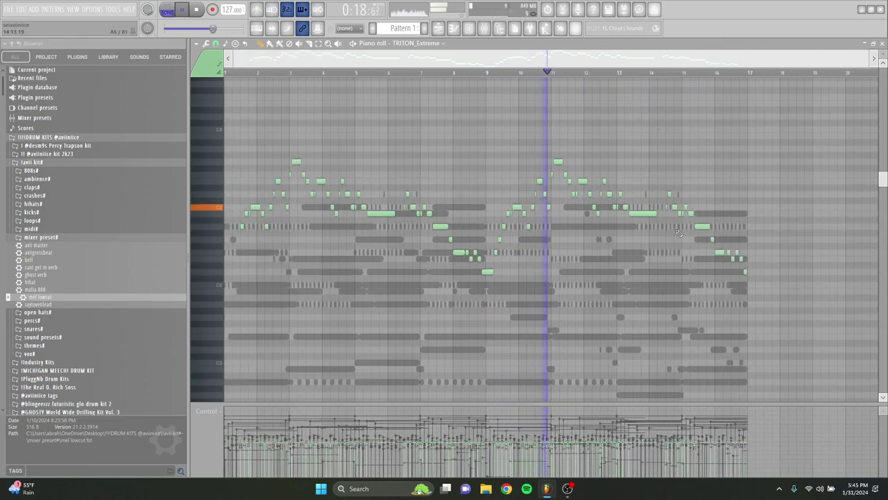
Replace the phrase in bars 14–15 with the one from bars 12–13, shortening its final B6 note to the start of the G6 note
scroll(683, 215, up, 5)
scroll(408, 177, up, 2)
drag(401, 198, 451, 177)
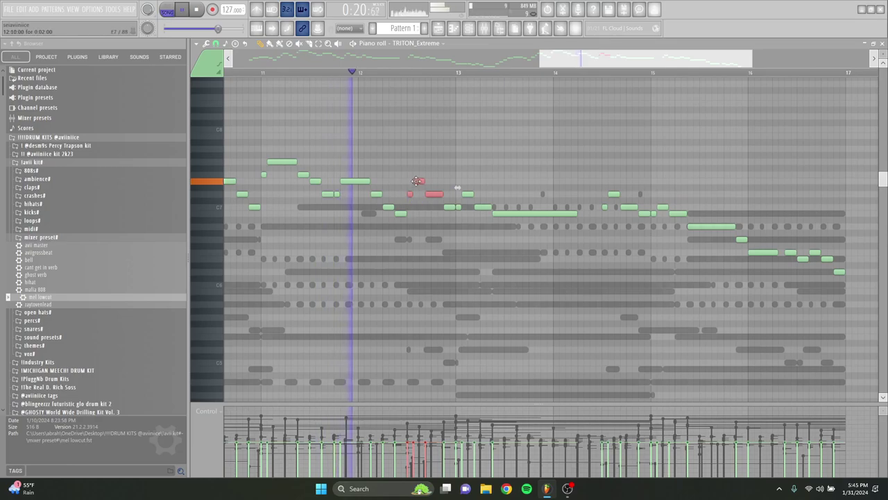
key(space)
drag(515, 223, 407, 166)
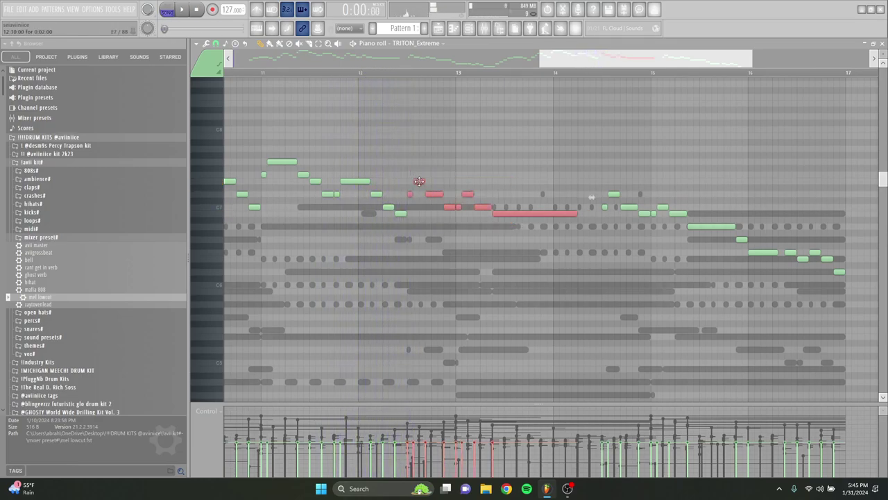
drag(699, 235, 603, 192)
key(Delete)
drag(600, 229, 601, 179)
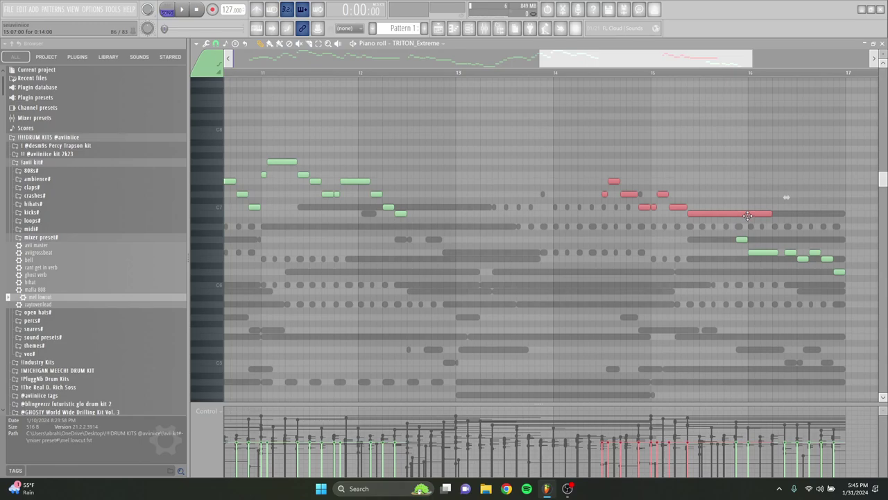
ctrl+click(782, 221)
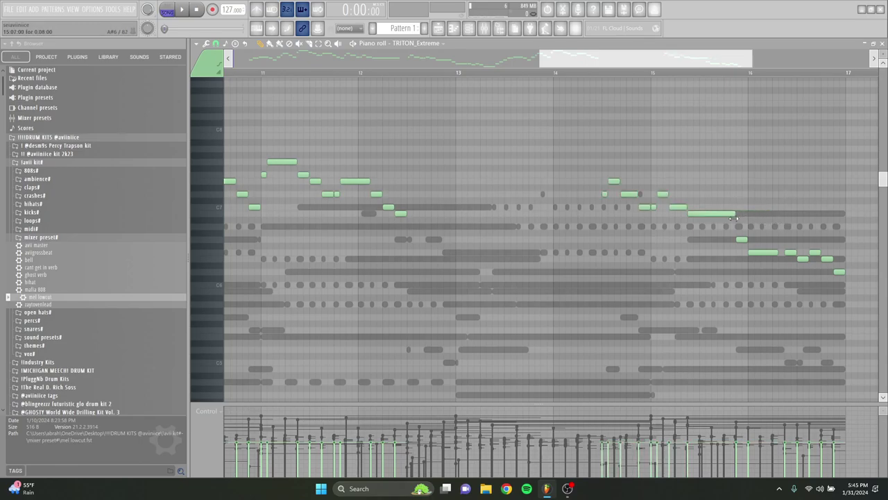
Copy the bar 14–15 phrase back into bars 12–13 and transpose the copy up to begin on F7 and G7
drag(739, 224, 602, 178)
key(ctrl+b)
drag(775, 213, 476, 210)
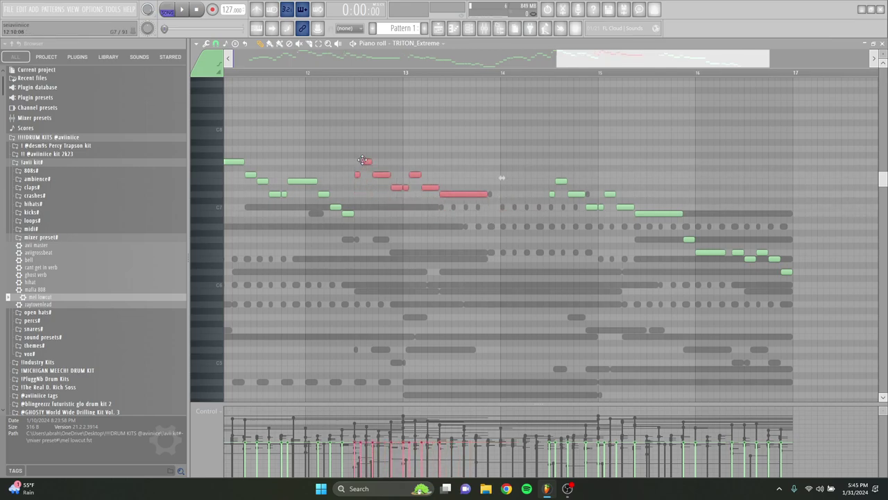
Raise the copied phrase's D#7 notes to E7 and lengthen its final D7 note past bar 14
click(397, 194)
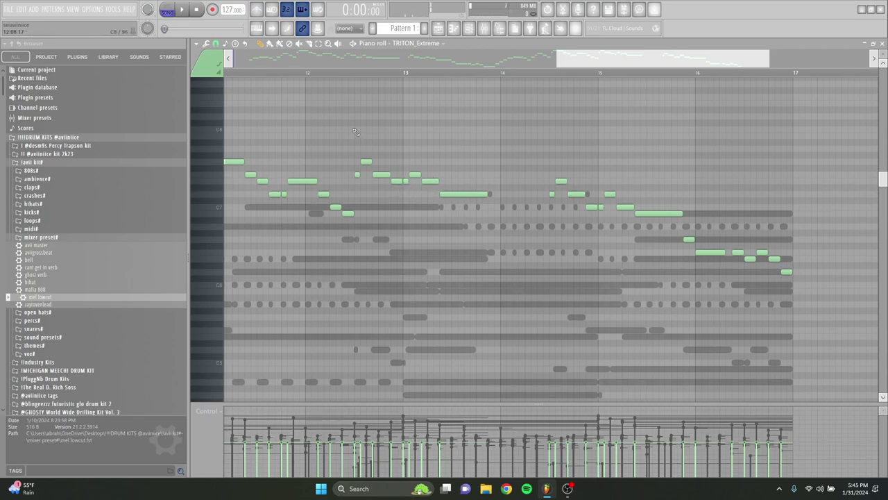
key(space)
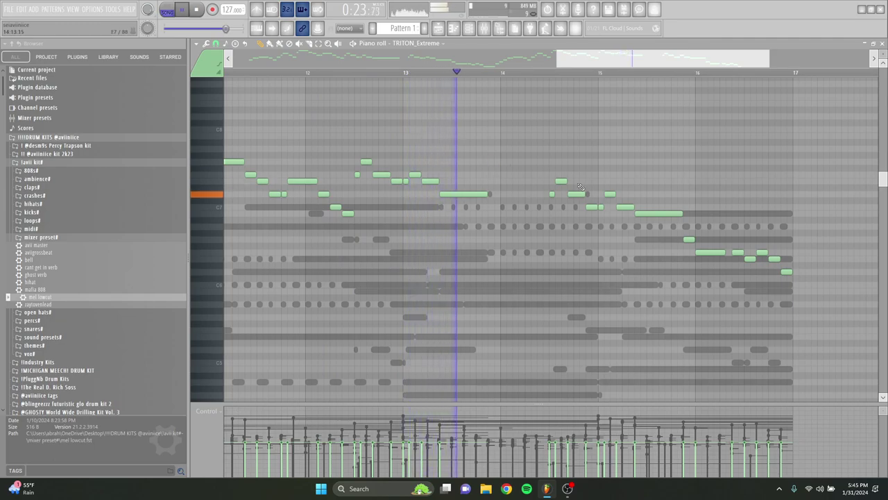
drag(489, 194, 524, 195)
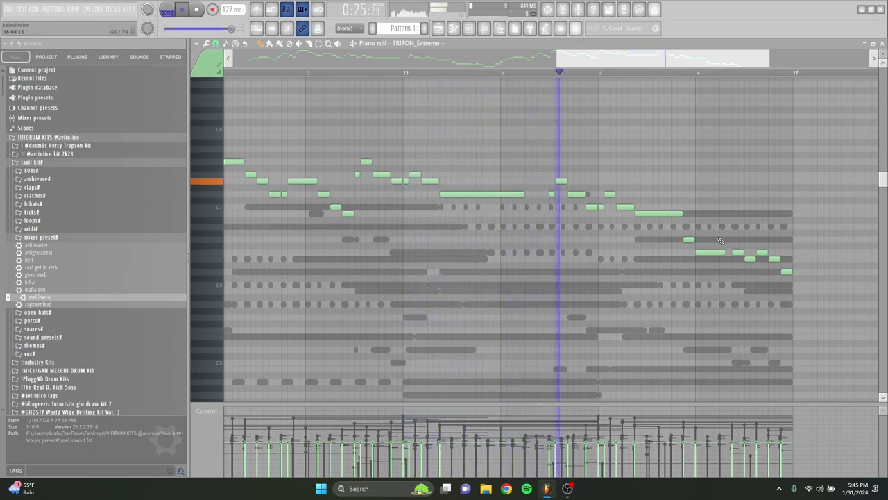
Raise the closing notes from the end of bar 15 by an octave and move the long bar 16 note to A7
drag(817, 272, 685, 233)
key(space)
drag(693, 205, 691, 192)
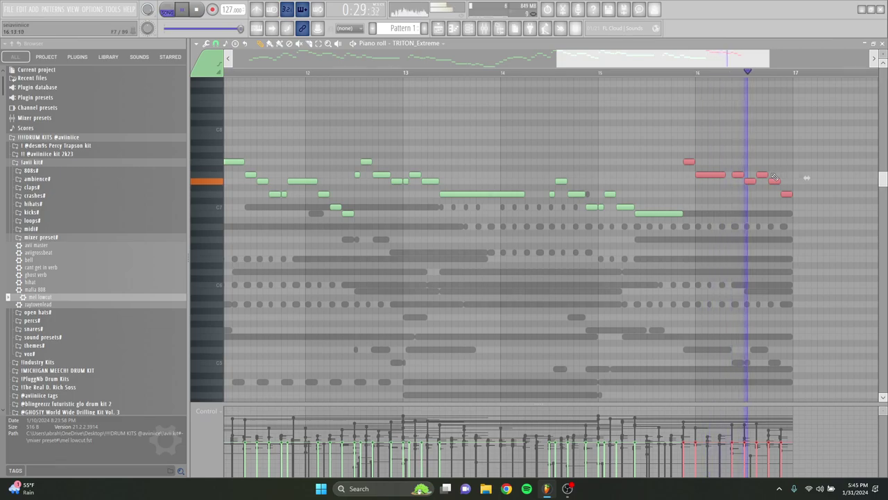
scroll(787, 176, down, 3)
scroll(784, 175, up, 3)
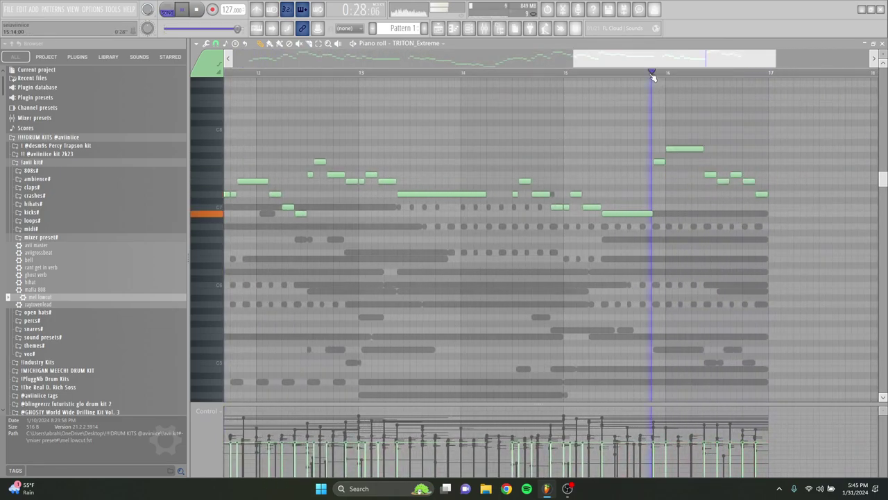
Raise the last five notes of bar 16 to C8, B7, C8, B7 and A7, and play the melody back
drag(780, 208, 711, 127)
click(654, 72)
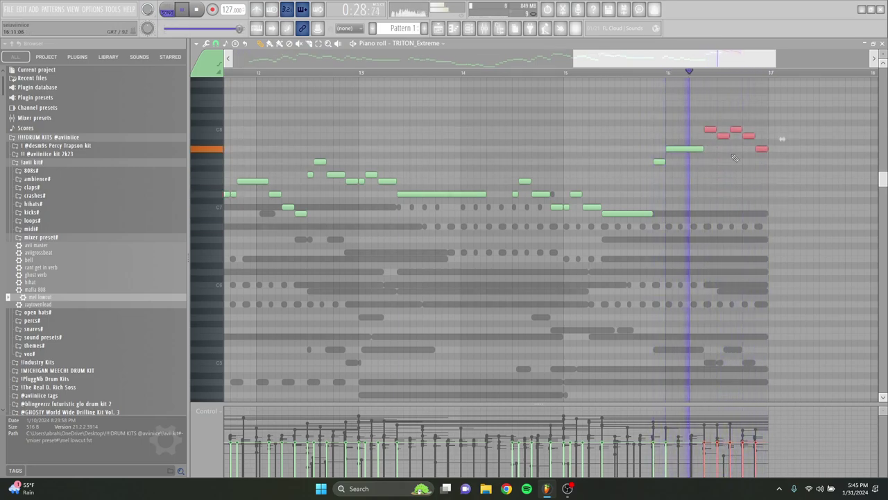
ctrl+click(761, 173)
scroll(756, 170, down, 5)
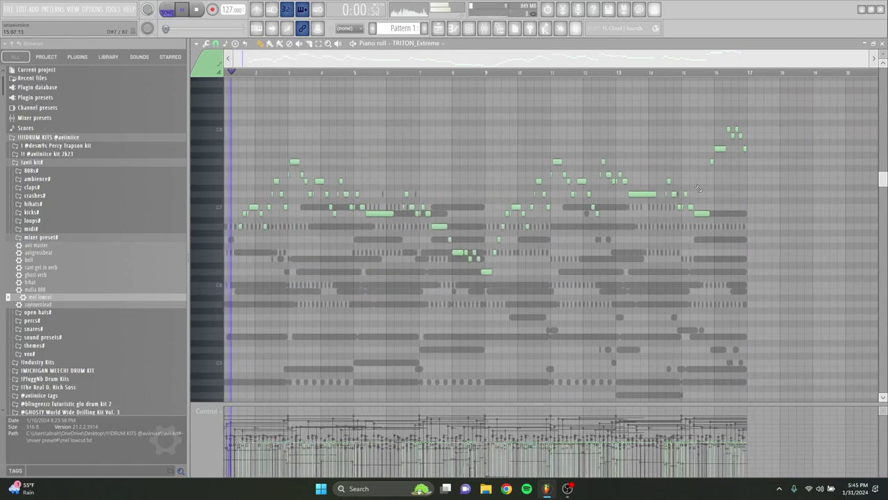
scroll(447, 192, up, 5)
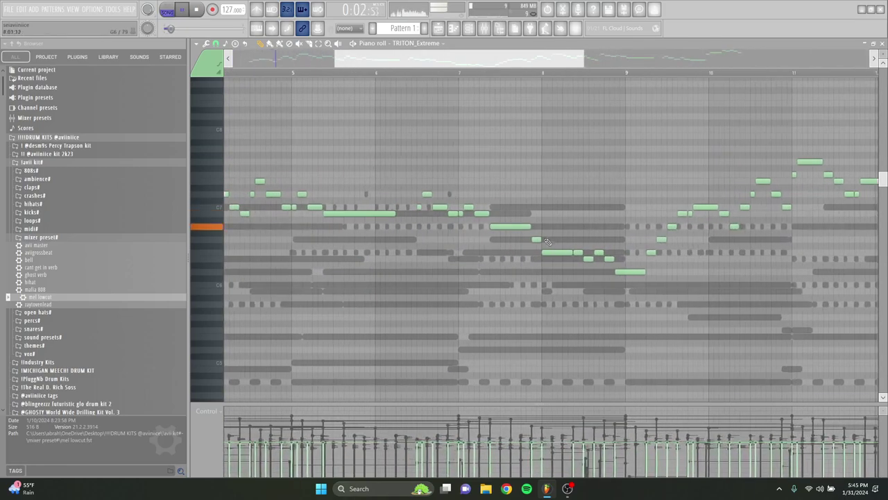
scroll(563, 198, down, 5)
scroll(565, 199, down, 1)
Open the TRITON_Extreme instrument and audition Wood/Reed programs from Blue Alto Sax through AltoSax X-fade
key(F6)
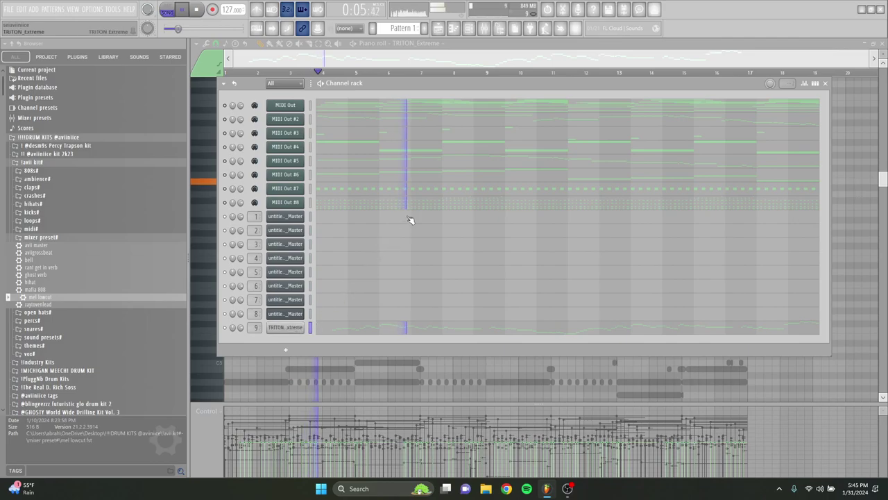
click(469, 192)
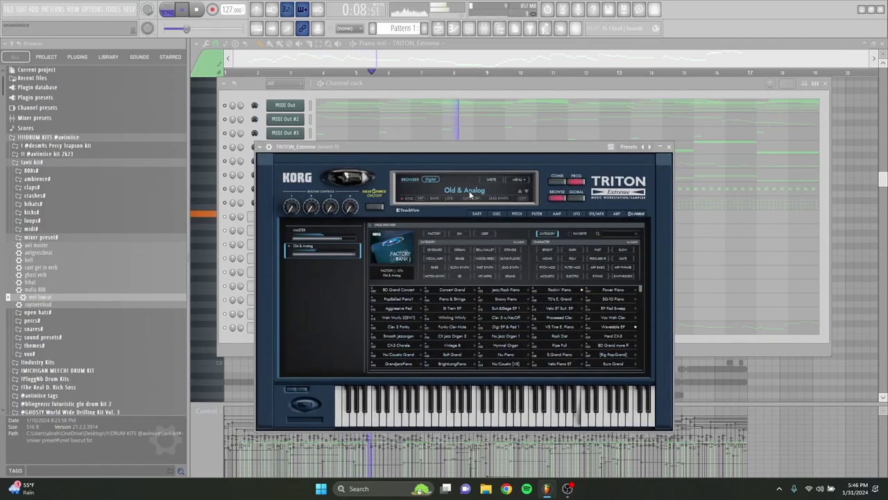
click(489, 259)
click(403, 290)
click(452, 289)
click(505, 290)
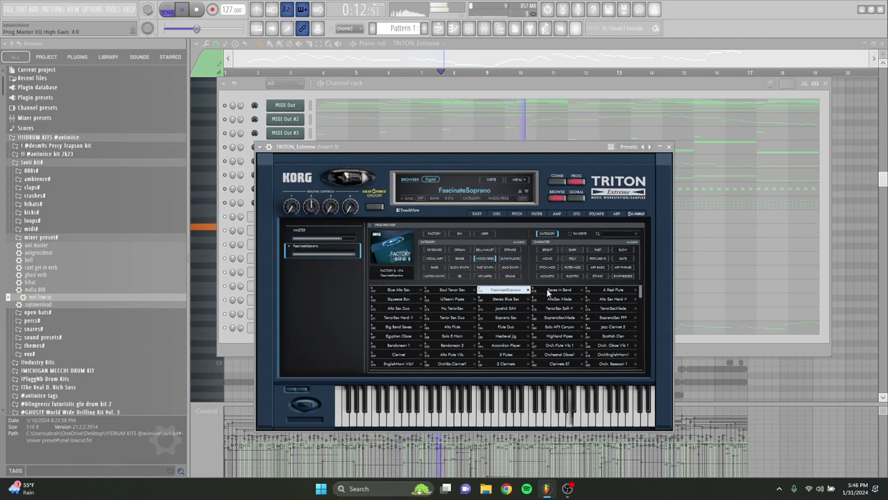
click(555, 290)
click(559, 299)
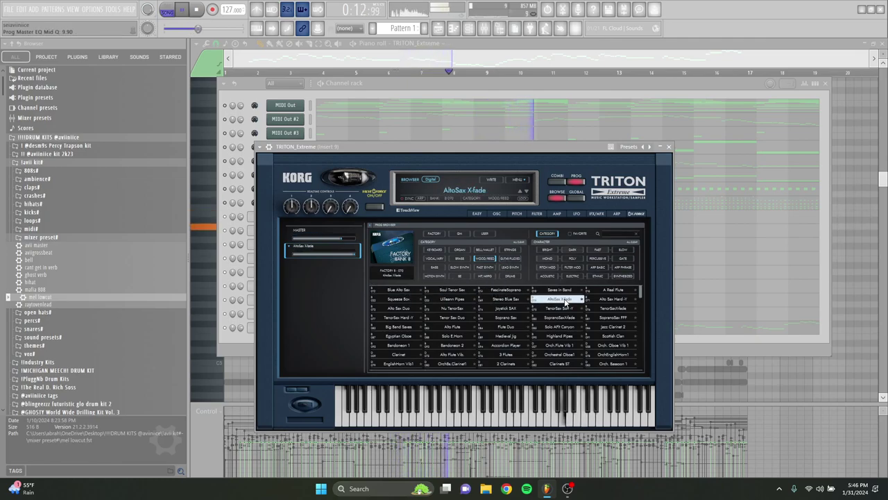
Search the TRITON_Extreme Wood/Reed programs for "flute"
click(610, 234)
text(fult)
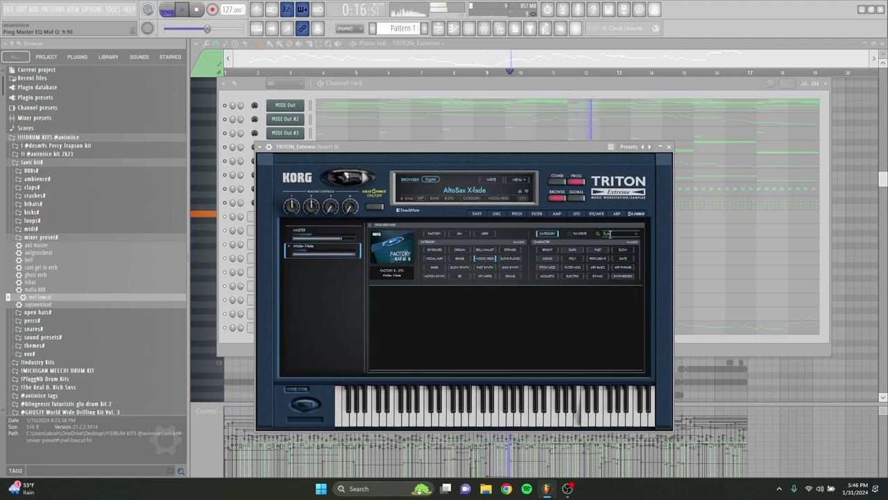
key(BackSpace)
key(BackSpace)
key(BackSpace)
text(lute)
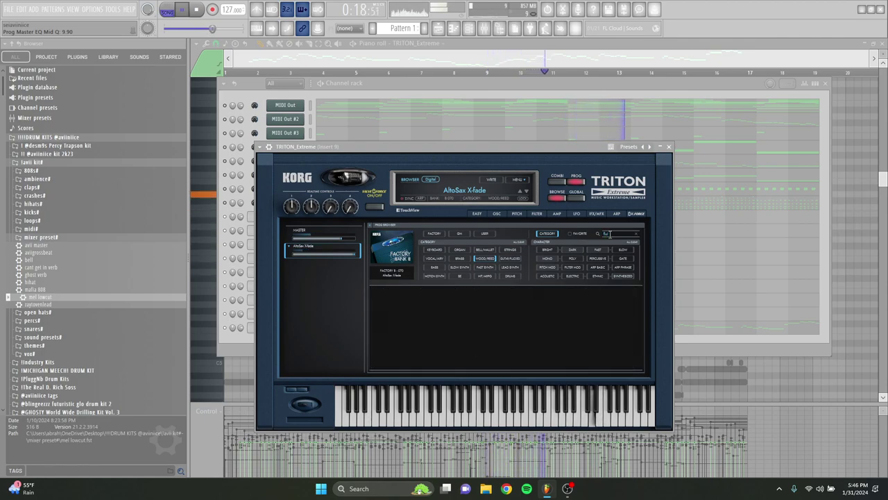
Audition flute programs during playback, including A Real Flute, Alto Flute, Flute Duo, 3 Flutes, Flute Section, Orch.Flute Vib 2 and the GM Flute
click(408, 291)
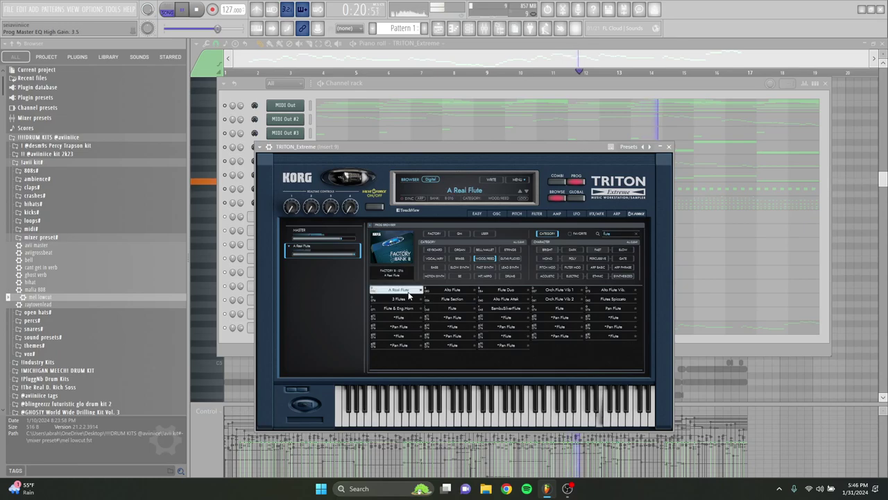
click(461, 290)
click(501, 290)
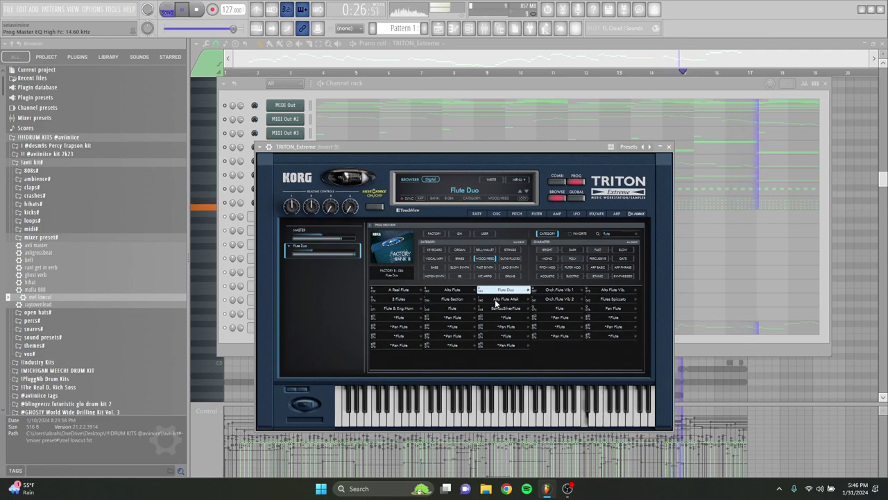
click(399, 299)
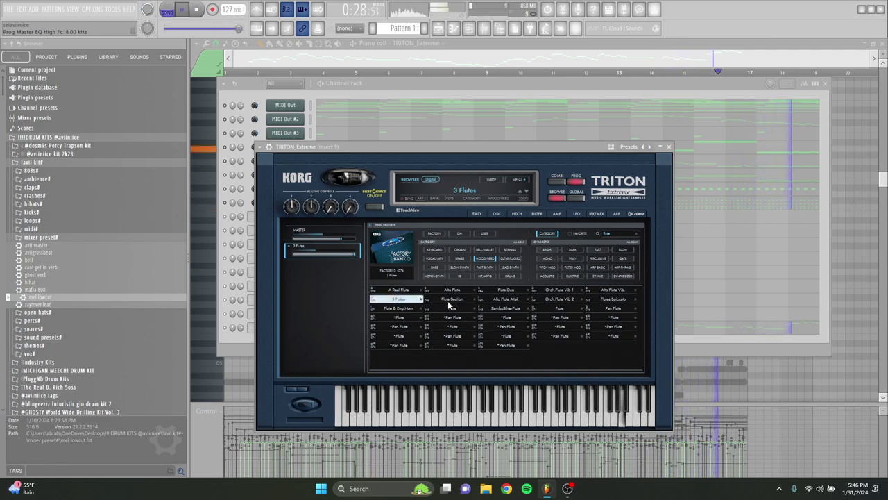
click(449, 300)
click(560, 299)
click(572, 308)
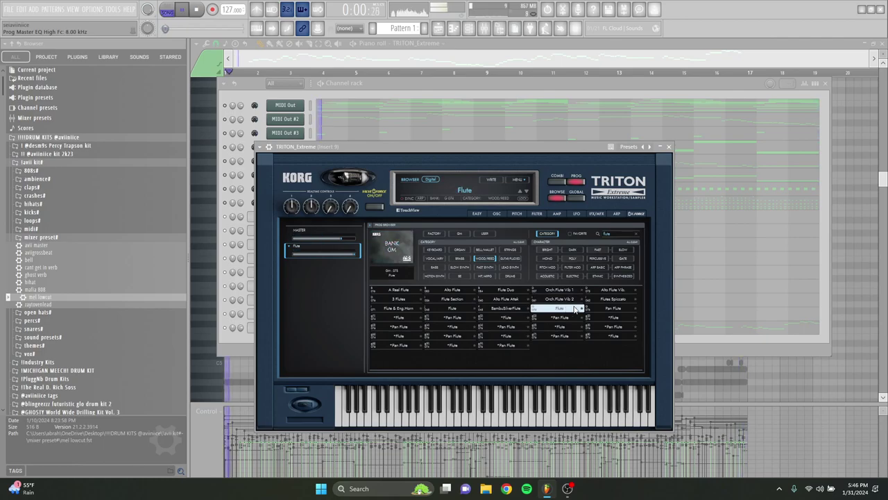
Audition the factory Flute, the Pan Flute and several *Flute and *Pan Flute variations from the GM banks
click(459, 312)
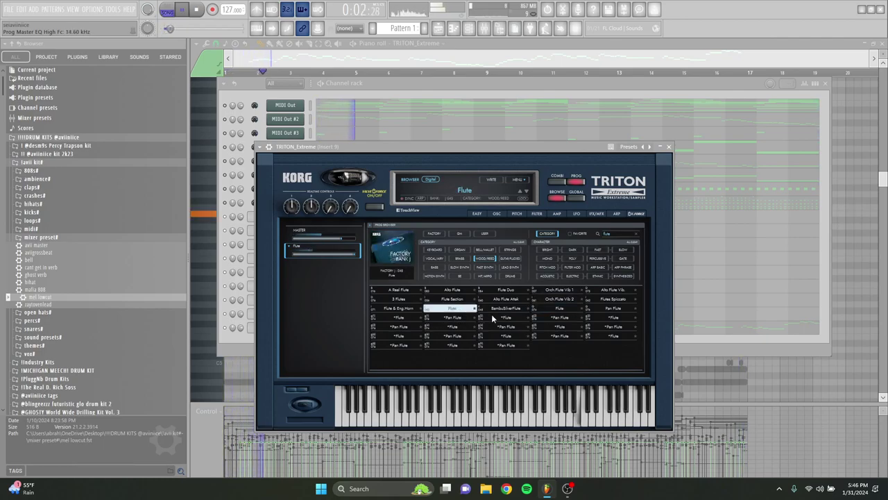
click(506, 317)
click(563, 319)
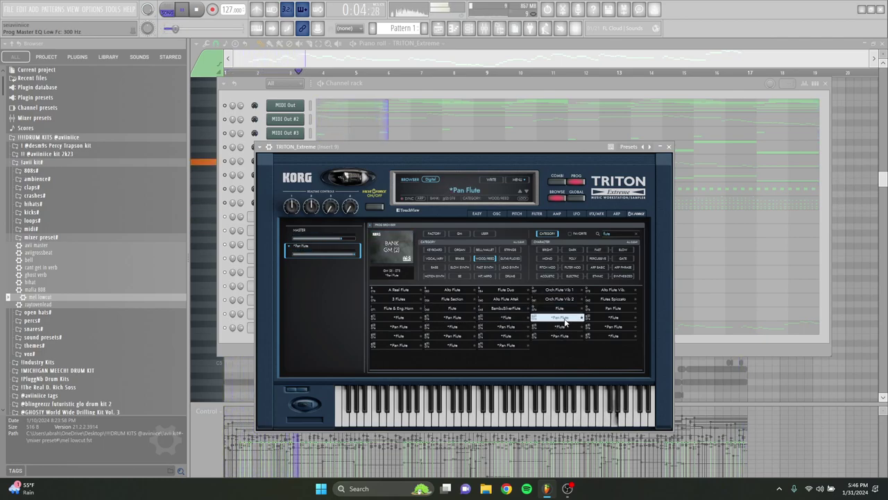
click(567, 335)
click(612, 320)
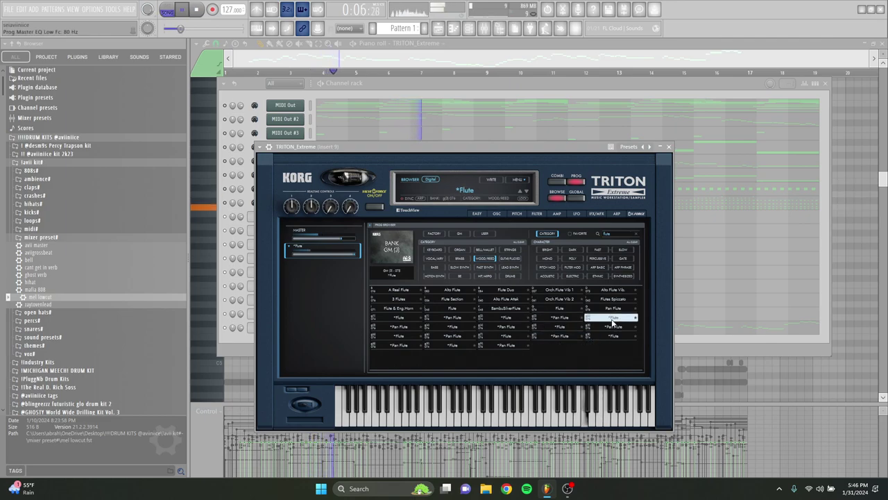
click(612, 309)
click(460, 346)
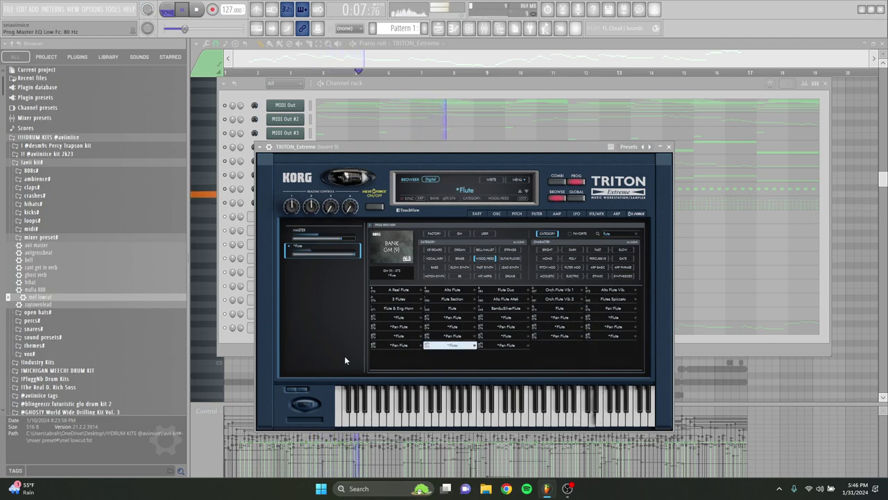
Toggle solo on the TRITON_Extreme channel and select the 3 Flutes program for the lead
click(226, 329)
right_click(225, 328)
click(298, 329)
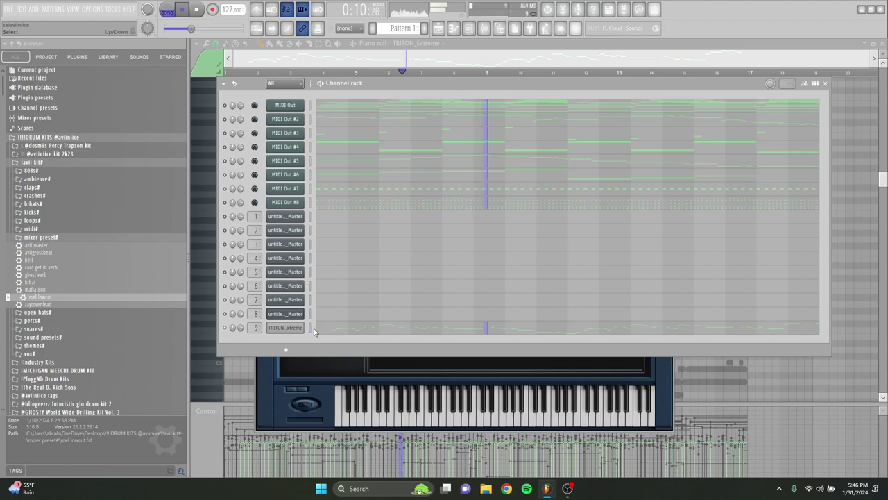
click(322, 363)
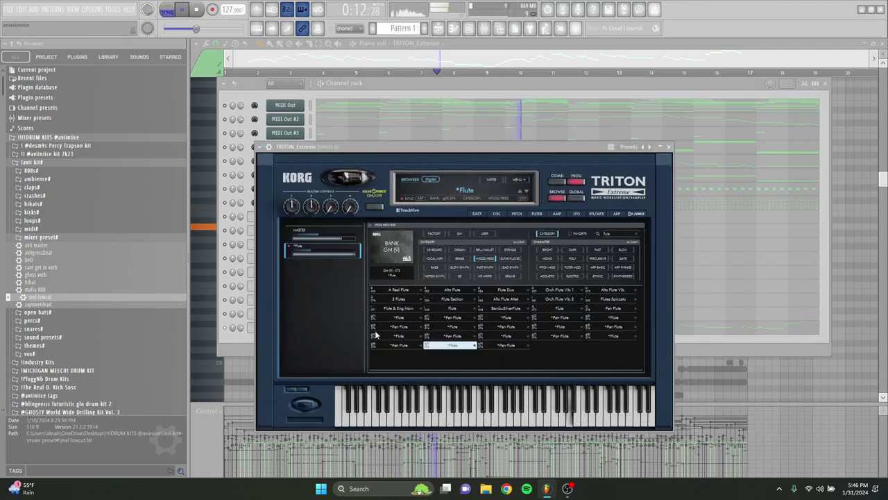
click(397, 299)
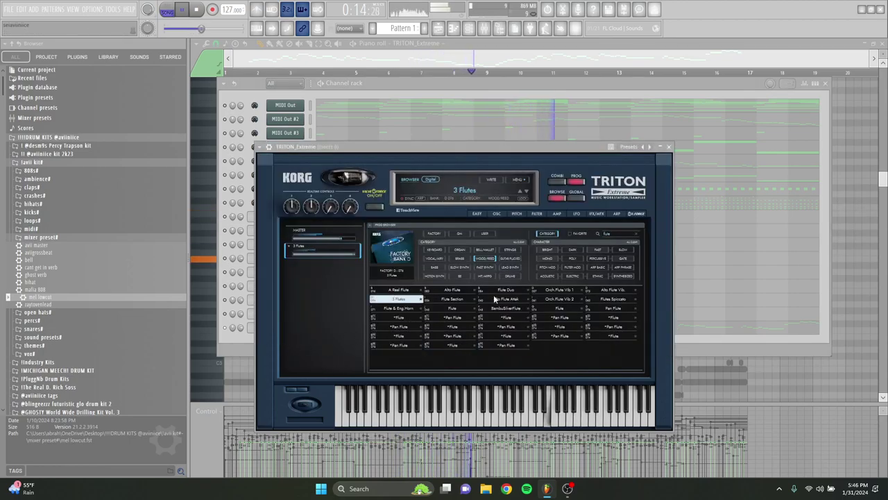
Raise the lead melody notes' velocities to a roughly even level and bring back the channel rack
click(669, 147)
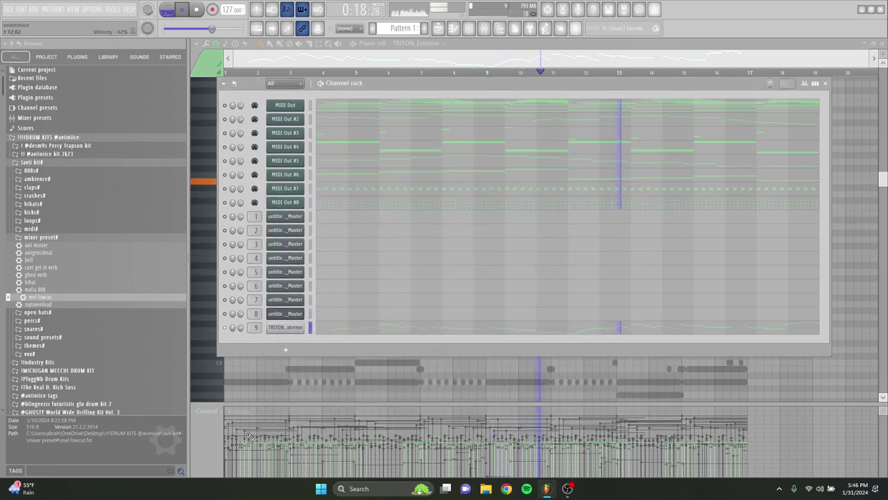
drag(235, 430, 572, 437)
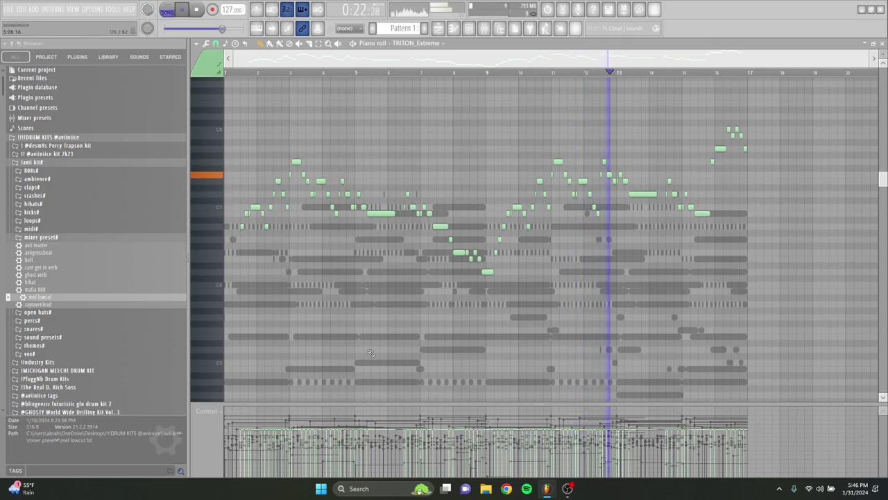
click(468, 28)
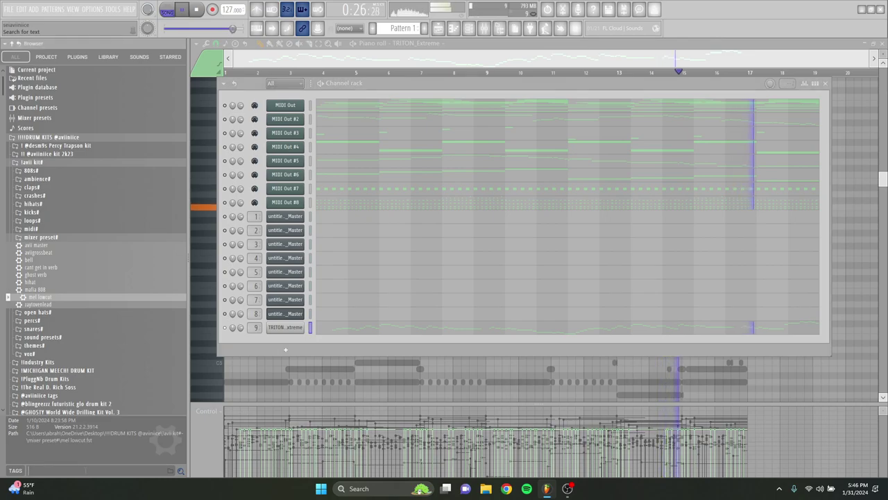
text(fi)
key(BackSpace)
key(BackSpace)
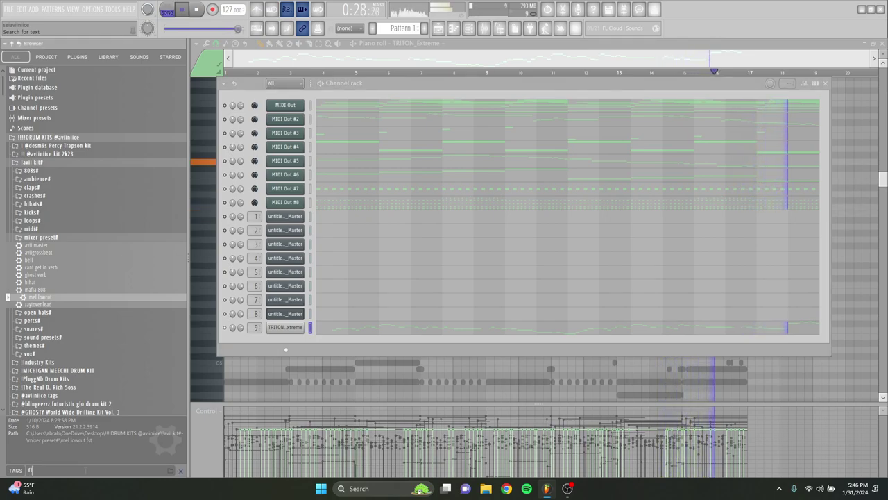
Find the okayypablo - Piccolo soundfont in the Glo Kits folder VST Presets - Soundfonts and add it as a new channel
click(60, 237)
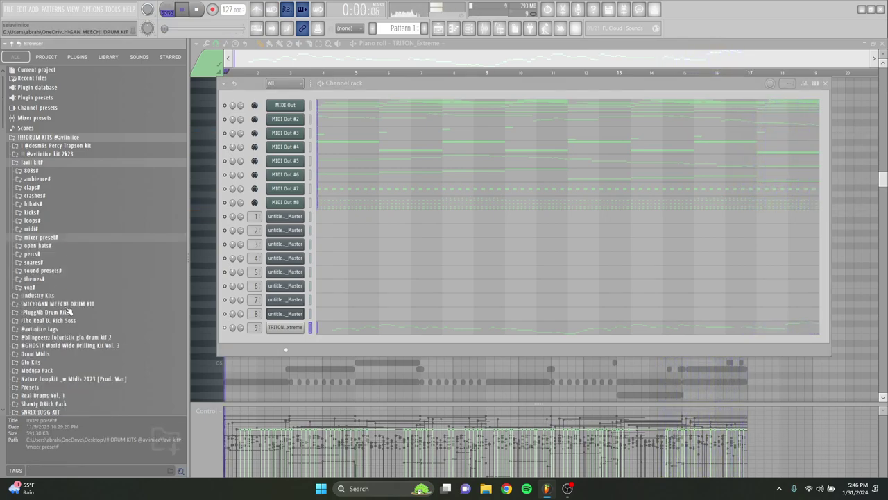
scroll(84, 277, down, 5)
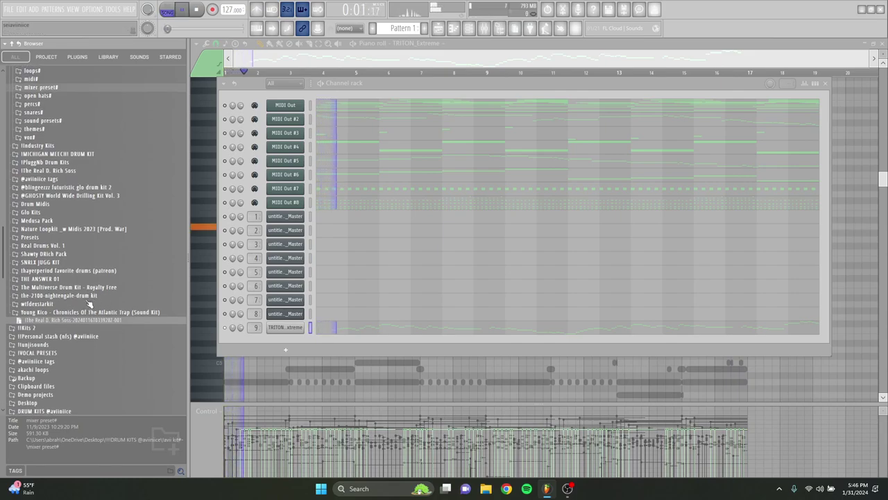
scroll(97, 336, down, 2)
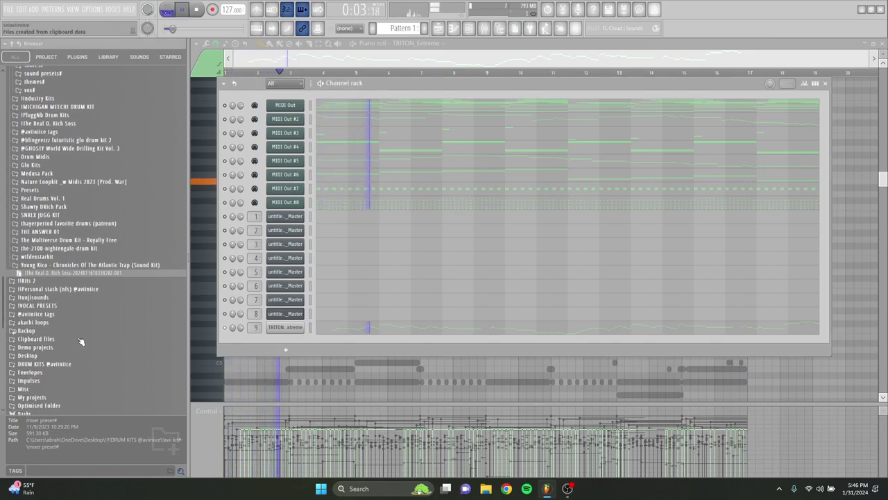
scroll(76, 333, up, 1)
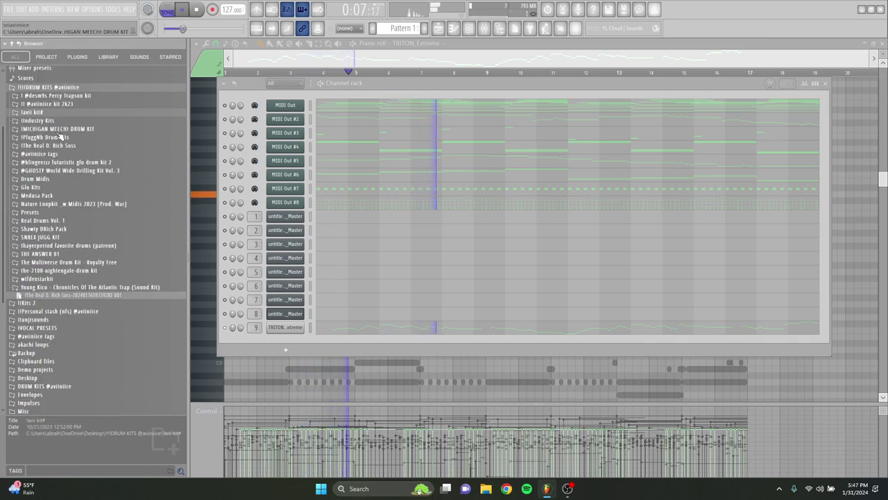
click(60, 187)
click(61, 197)
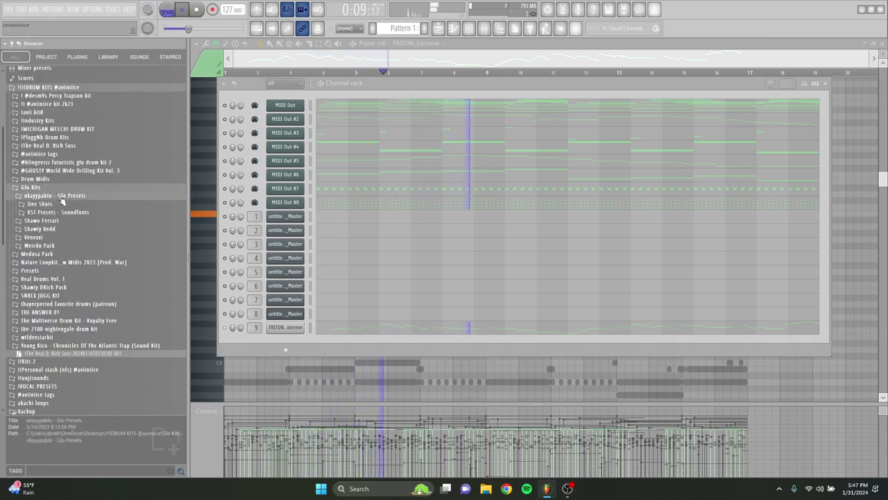
click(60, 205)
click(59, 206)
click(61, 213)
scroll(70, 256, down, 9)
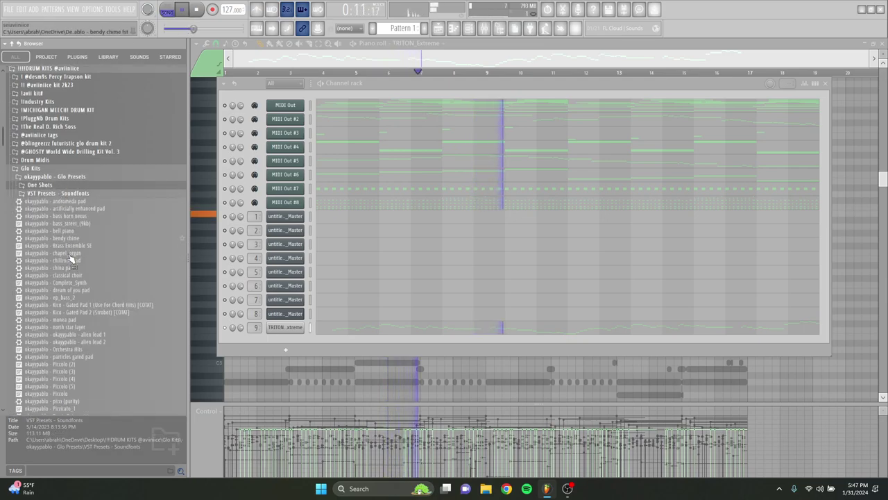
drag(63, 213, 276, 347)
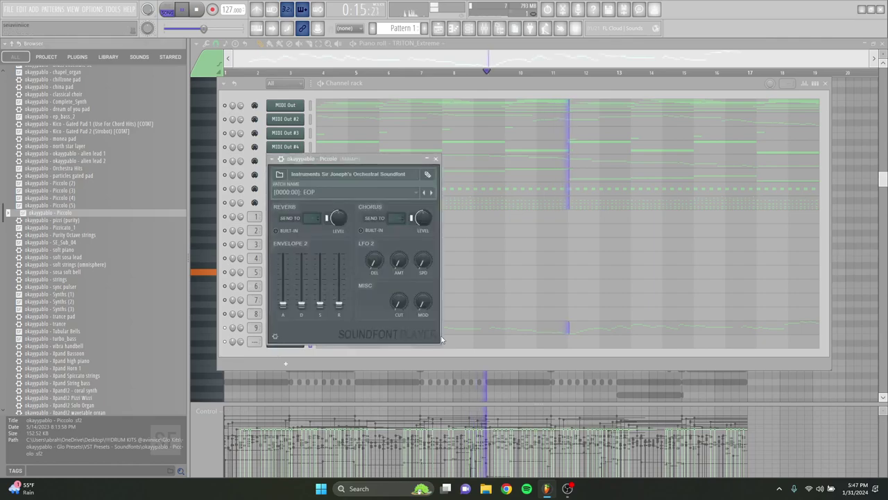
Copy the whole lead melody from the TRITON_Extreme channel into the piano roll of the Piccolo channel
click(527, 321)
drag(802, 303, 233, 78)
click(439, 46)
click(427, 293)
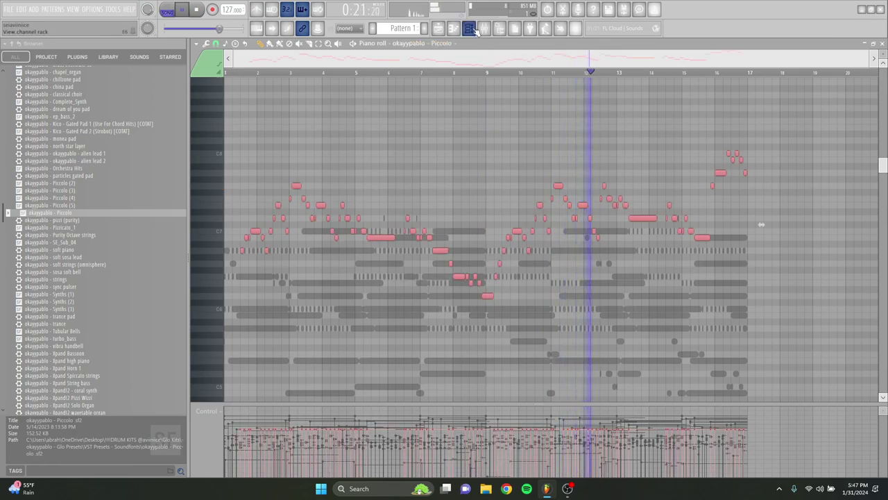
Route the piccolo channel to mixer track 9 and try the okayypablo Piccolo (5) and Piccolo (4) soundfonts on it
click(470, 28)
key(space)
click(499, 28)
click(499, 29)
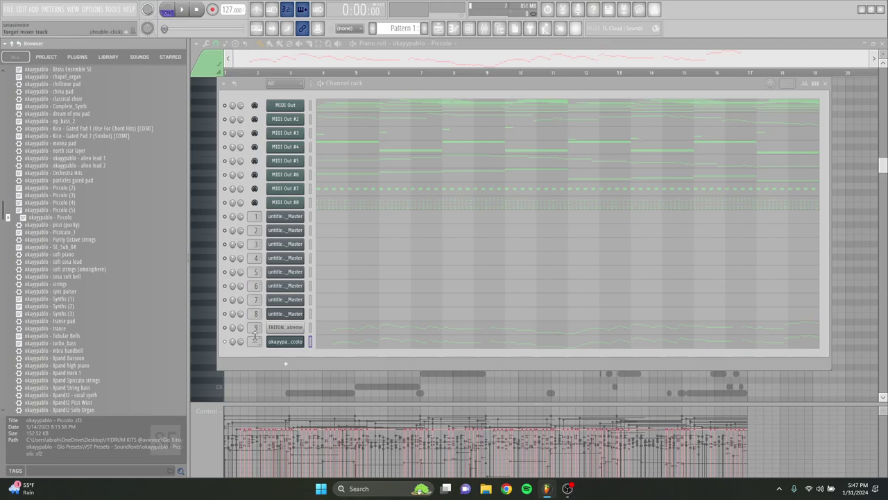
key(space)
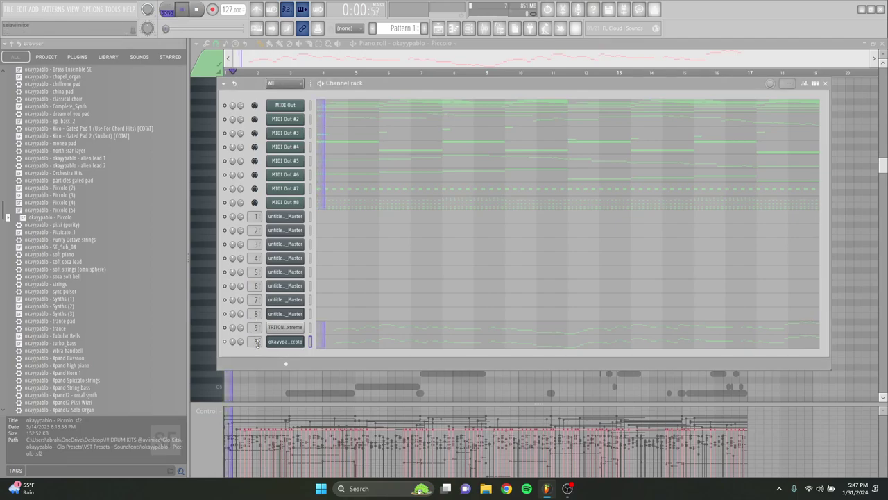
drag(90, 210, 309, 341)
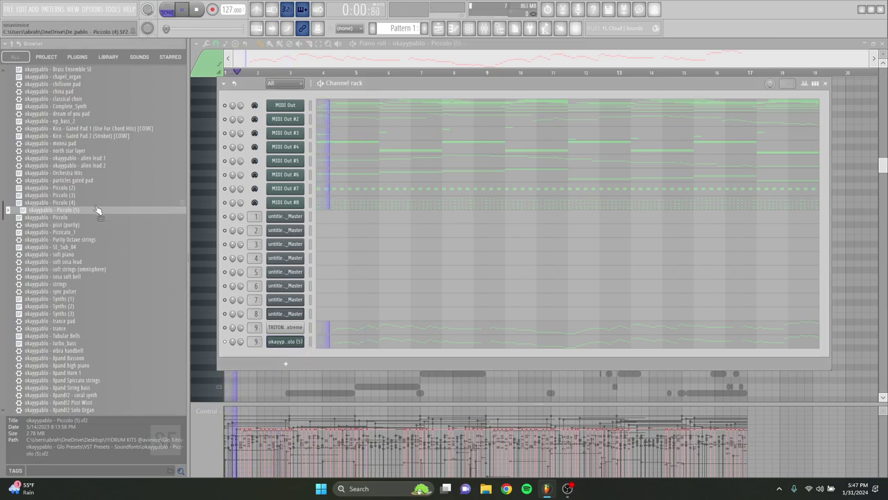
drag(99, 203, 310, 343)
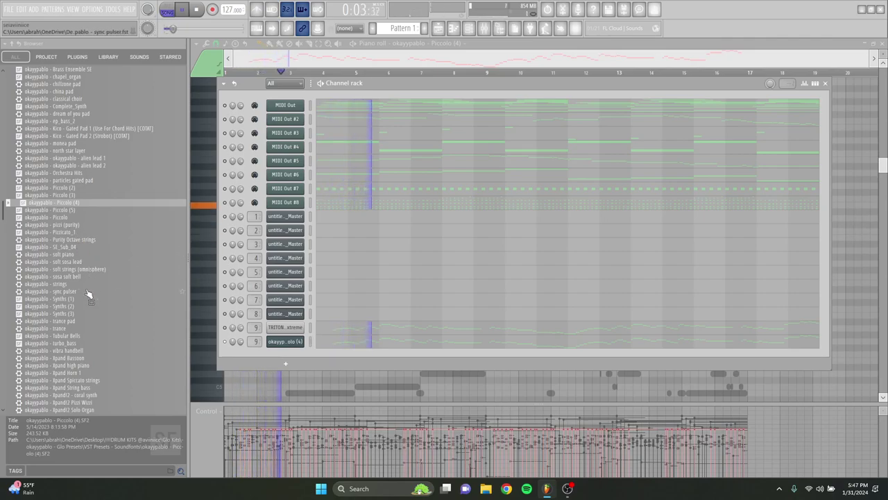
Find Kico - Flute 1 in the Young Kico kit's [08] Soundfonts, Presets & Sounds folder and try to load it in the channel rack
scroll(90, 302, down, 3)
scroll(102, 277, up, 8)
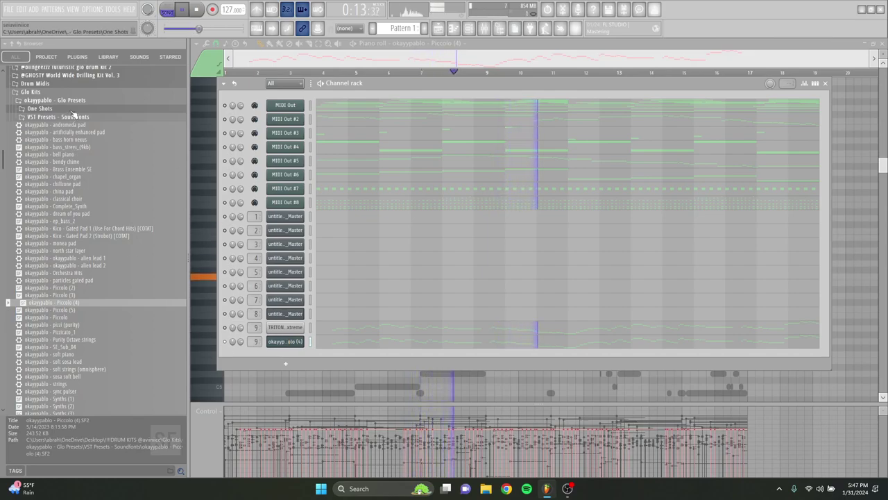
scroll(85, 290, down, 15)
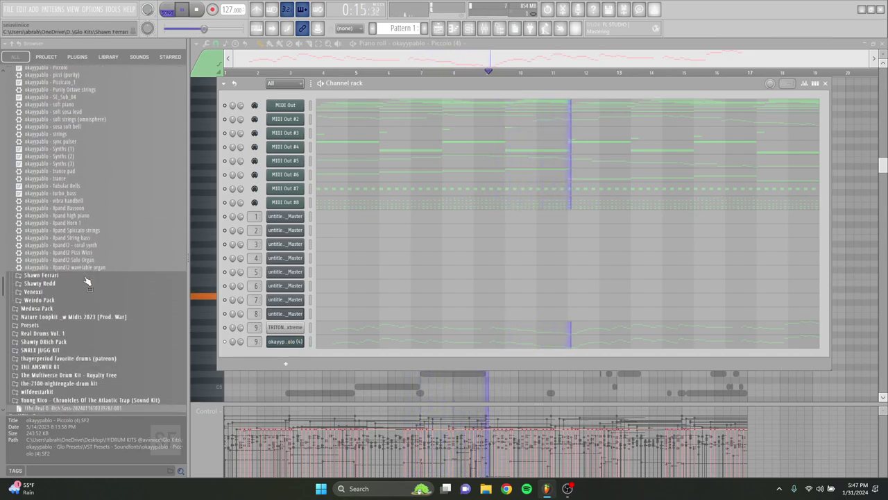
click(90, 300)
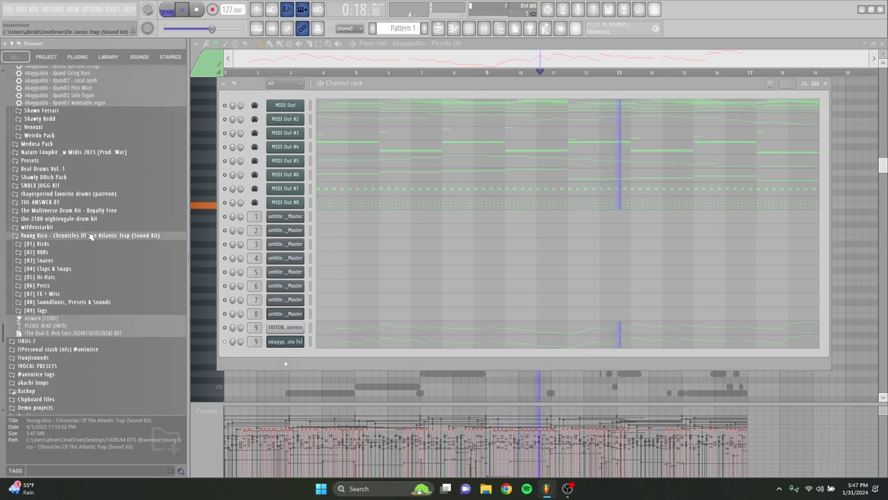
click(78, 302)
scroll(80, 304, down, 3)
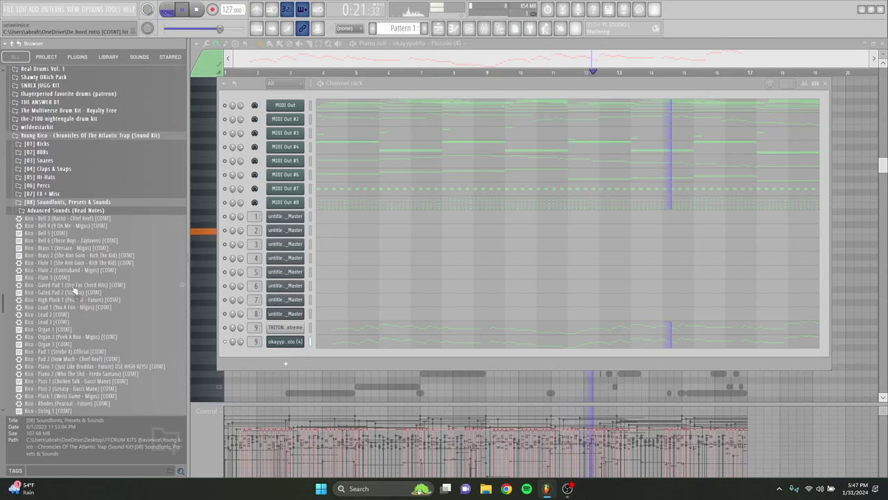
drag(87, 266, 292, 335)
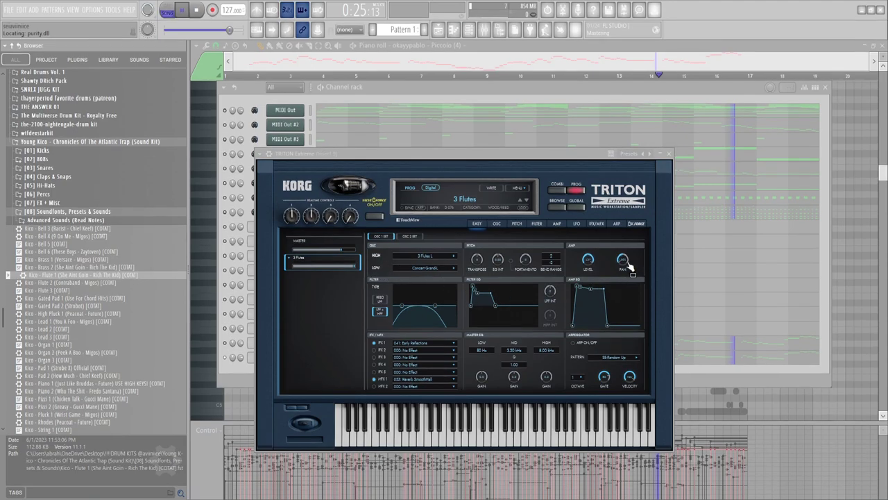
click(627, 266)
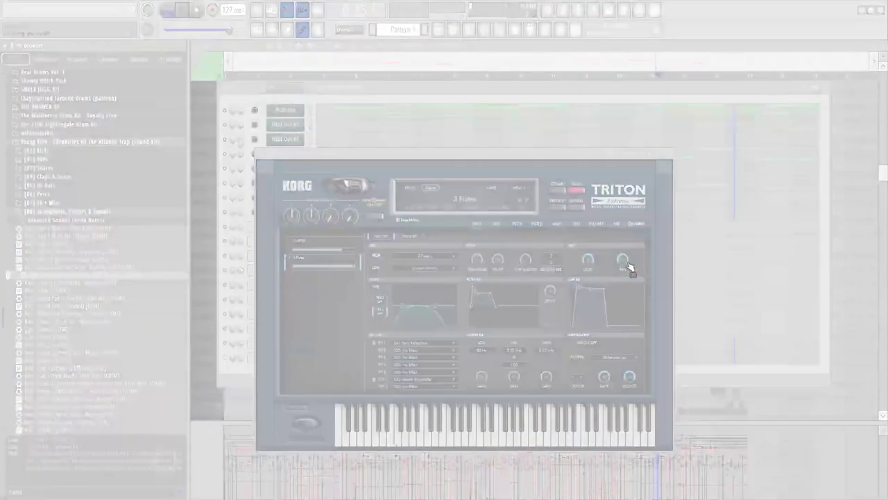
Close the frozen FL Studio, relaunch FL Studio 21 and restore the project from its last backup
click(484, 268)
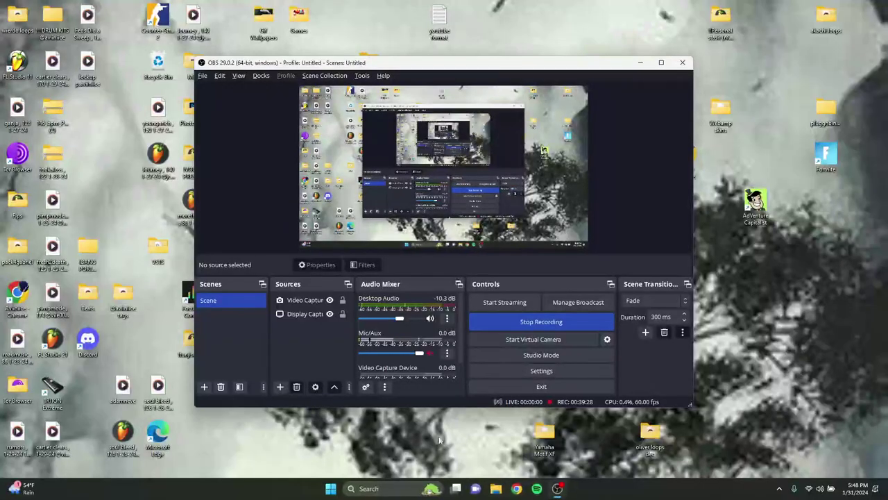
click(392, 488)
click(436, 301)
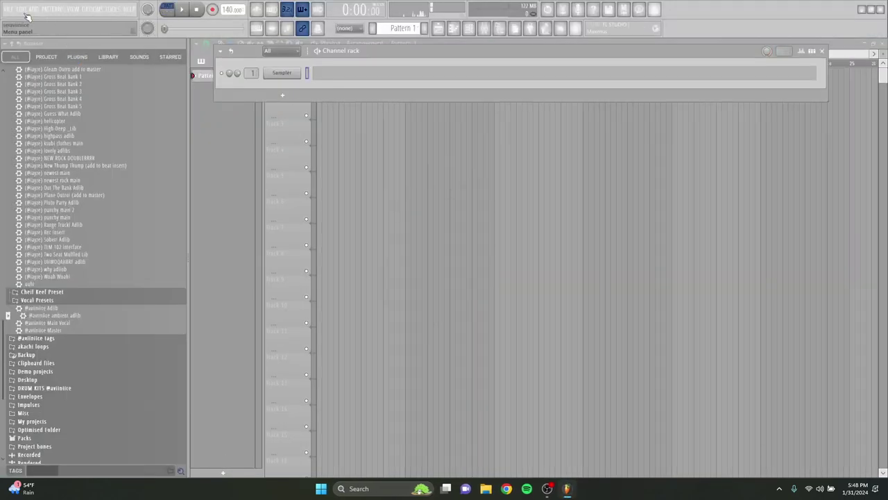
click(10, 11)
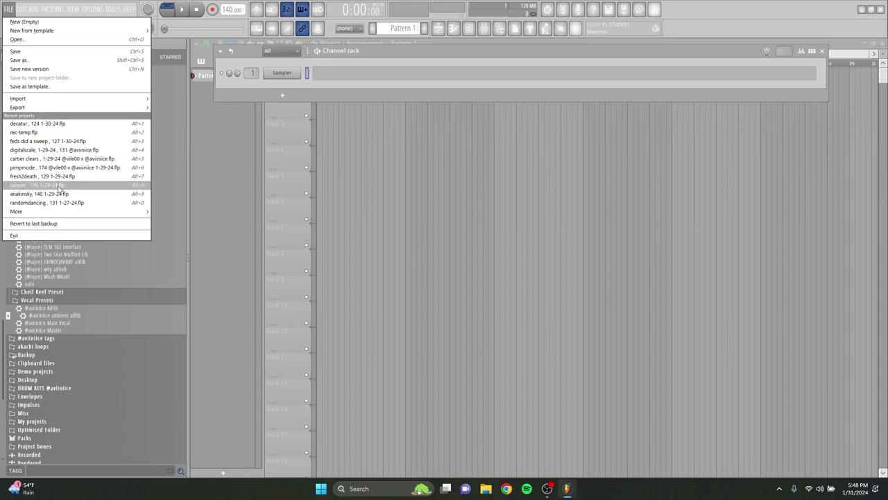
click(67, 224)
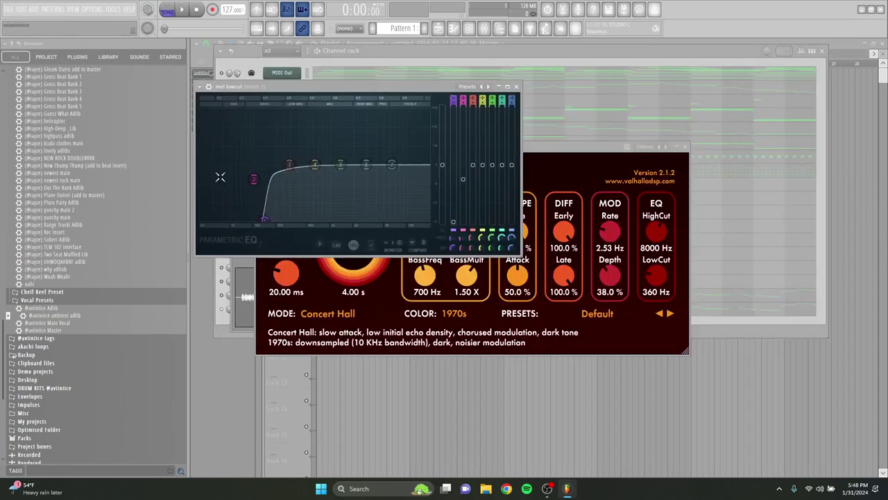
click(709, 330)
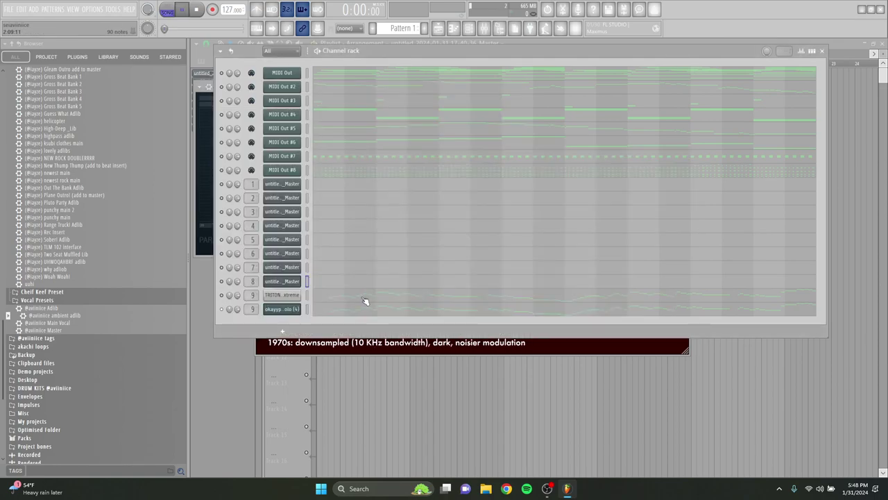
Delete the okayypablo Piccolo (4) channel from the channel rack
right_click(296, 310)
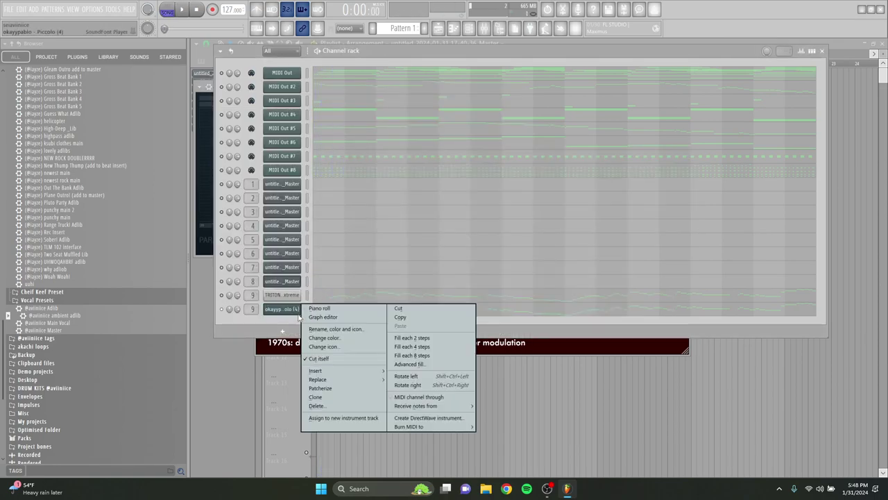
click(335, 407)
click(476, 275)
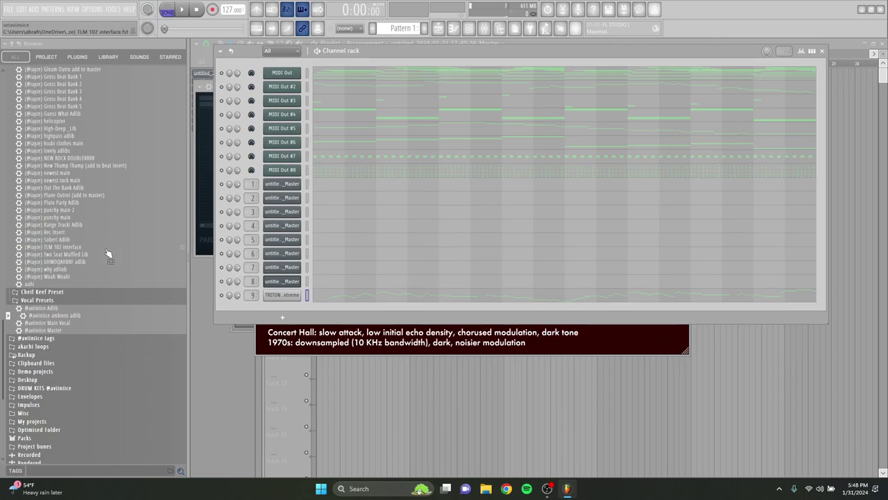
Find Kico - Flute 1 in the Young Kico kit's [08] Soundfonts, Presets & Sounds folder and try to load it
scroll(74, 324, up, 5)
click(16, 58)
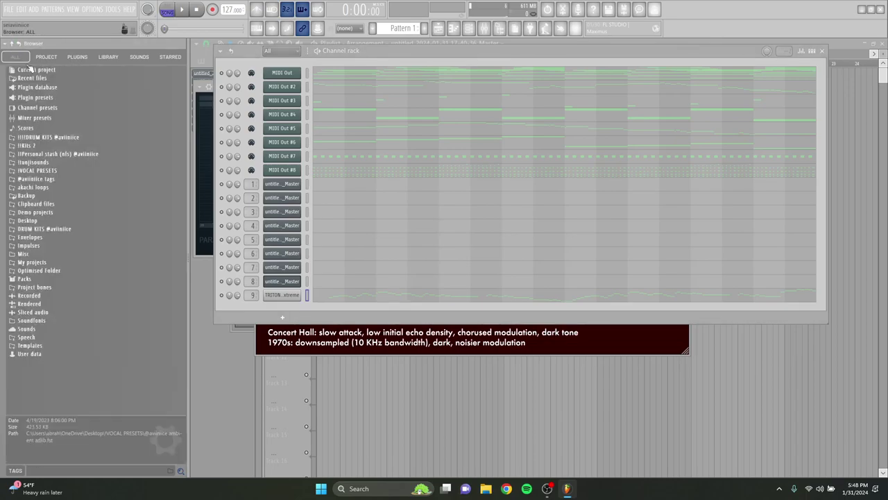
click(69, 138)
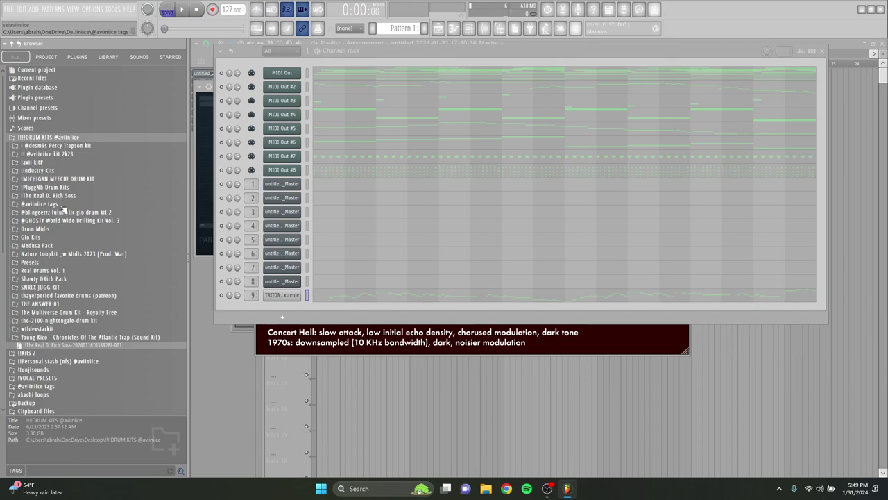
click(61, 237)
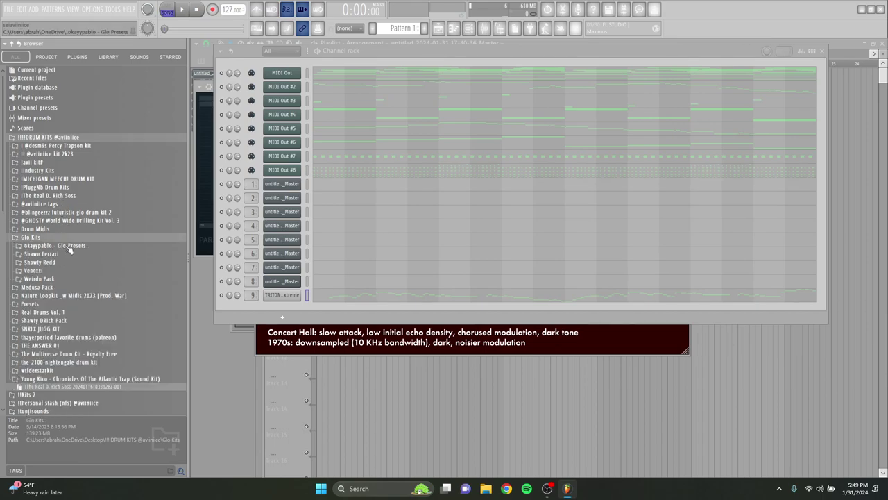
click(72, 238)
click(73, 338)
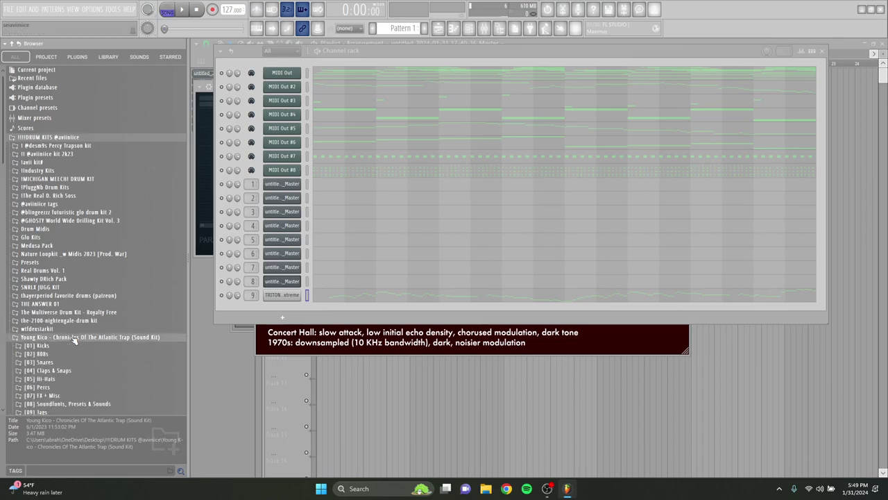
click(68, 353)
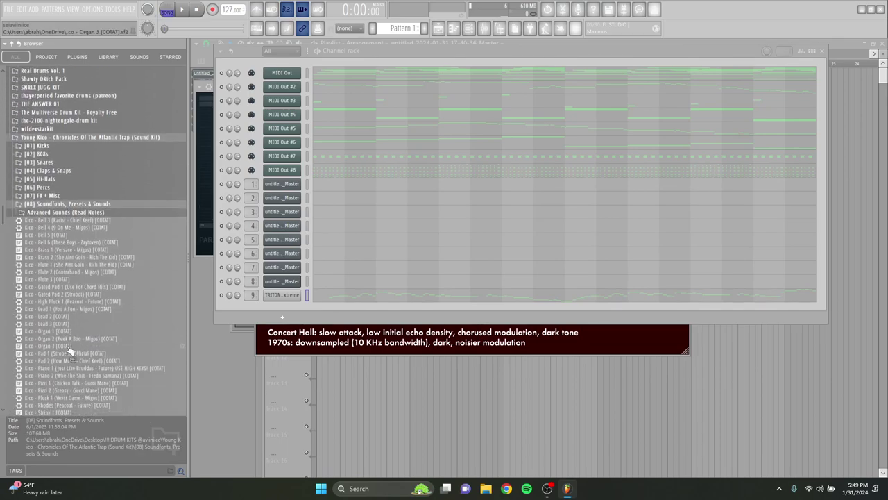
click(88, 266)
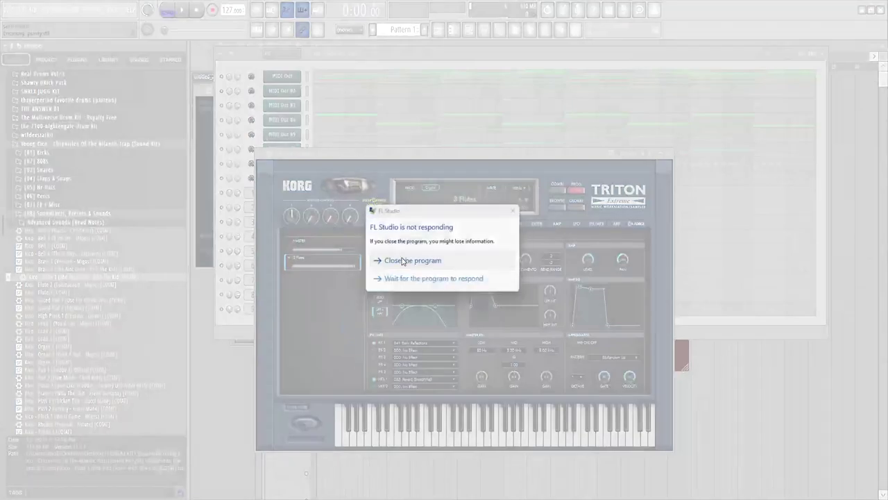
Force-close the hung FL Studio, start FL Studio 21 again and revert to the last backup of the project
click(399, 257)
click(503, 272)
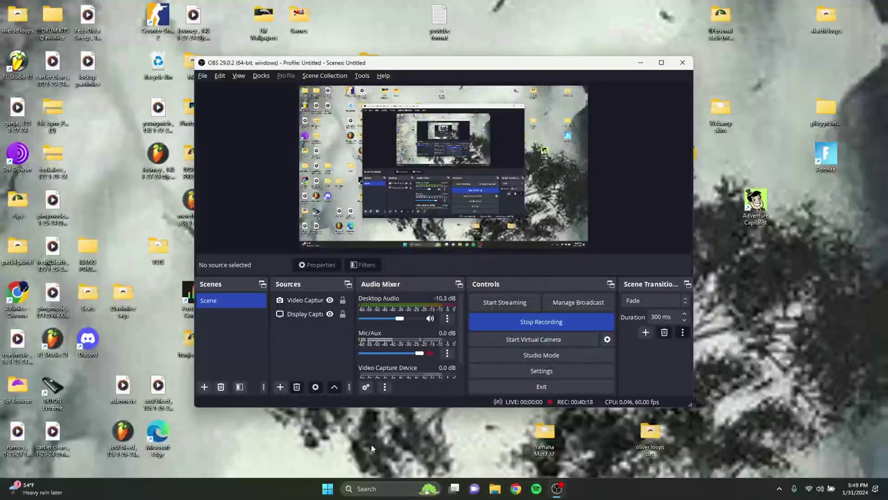
click(375, 489)
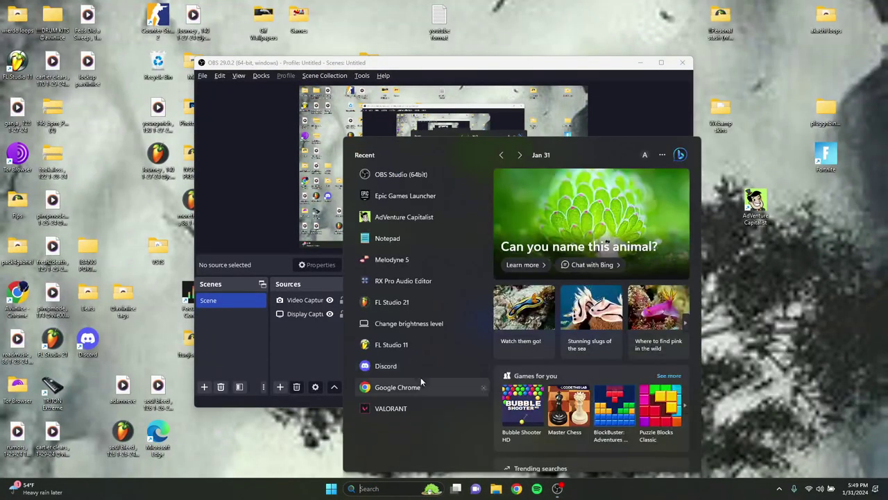
click(414, 303)
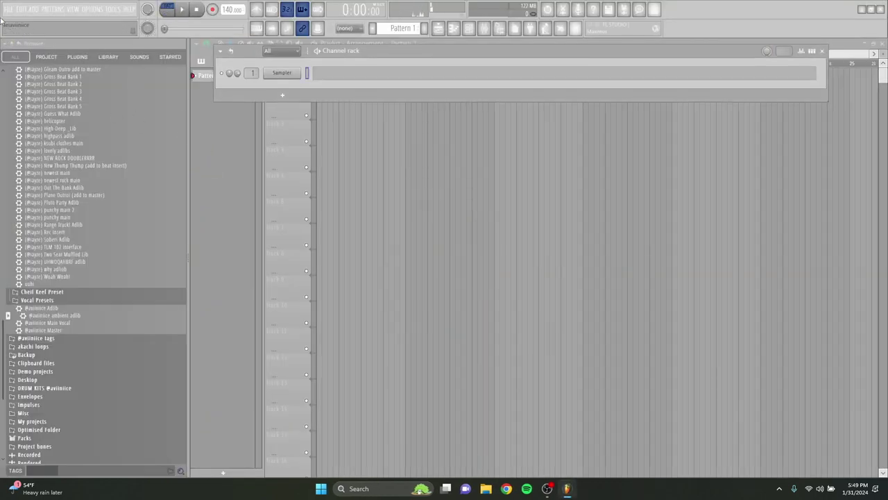
click(8, 9)
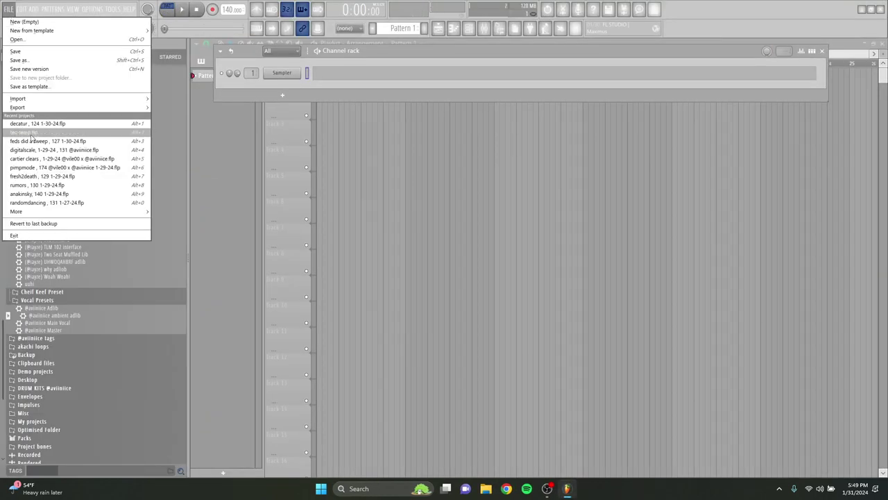
click(64, 222)
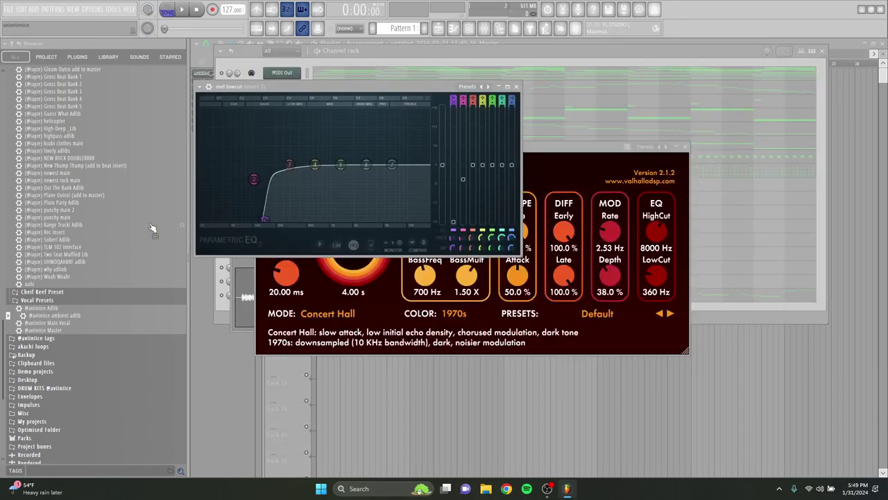
Replace the TRITON Extreme instrument on channel 9 with Kico - Flute 3 from the Young Kico kit's soundfonts folder
key(space)
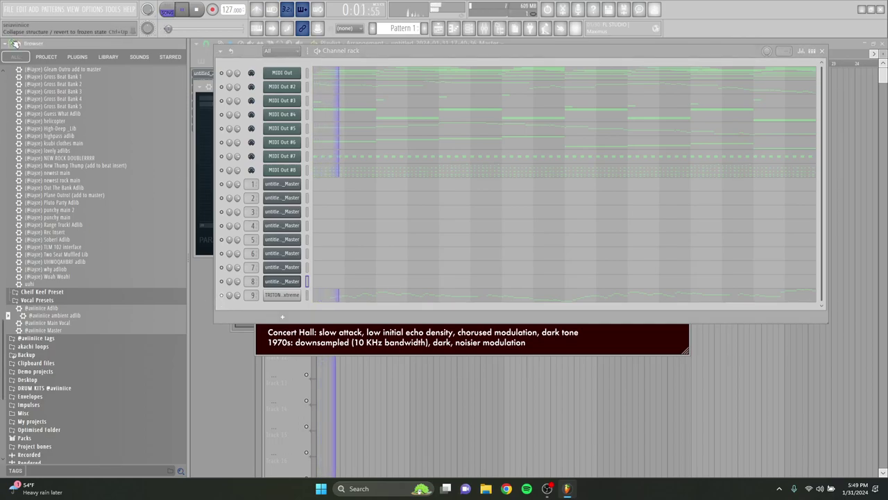
click(12, 43)
click(61, 137)
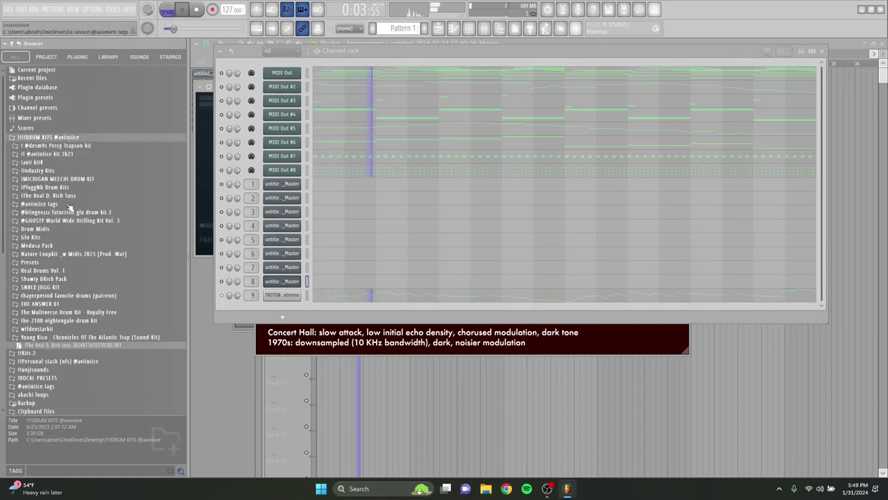
click(67, 326)
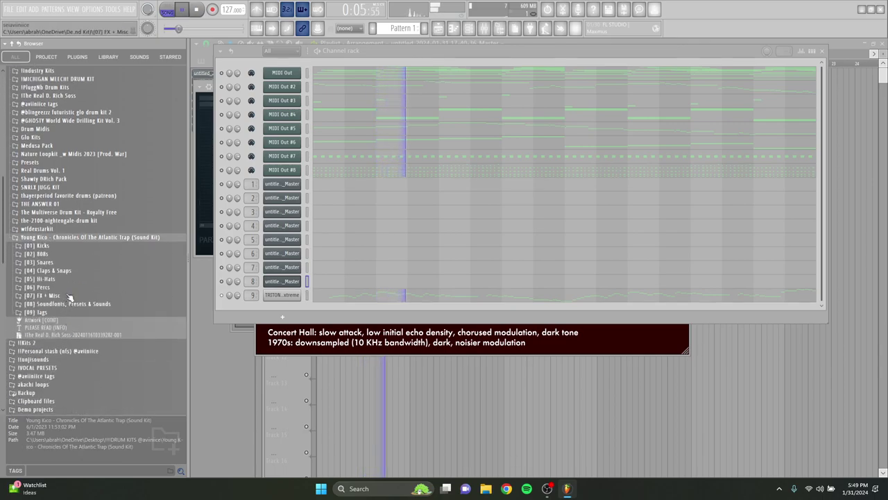
click(68, 303)
drag(69, 281, 289, 297)
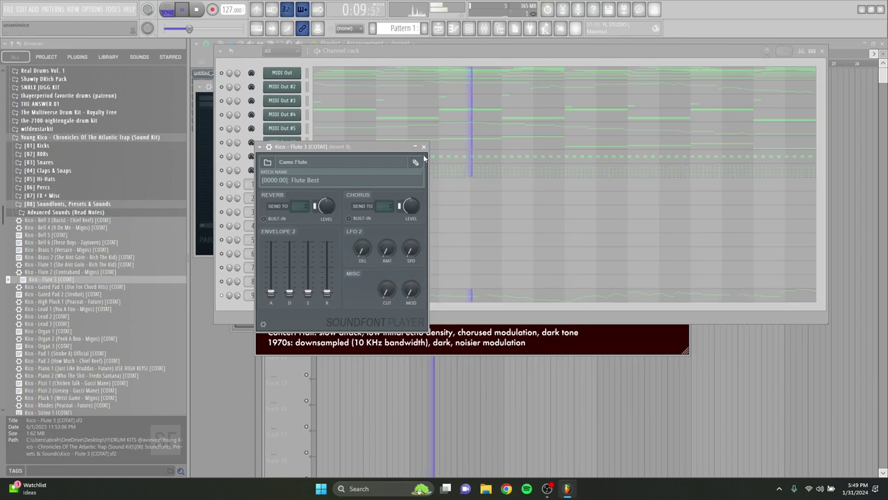
click(424, 147)
Select the whole lead melody in the Kico - Flute 3 piano roll and transpose it down one octave
click(406, 297)
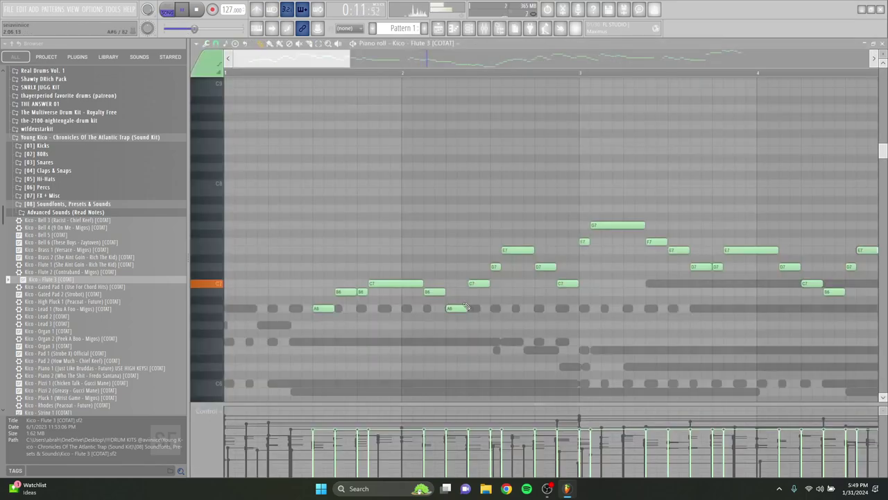
drag(813, 332, 244, 81)
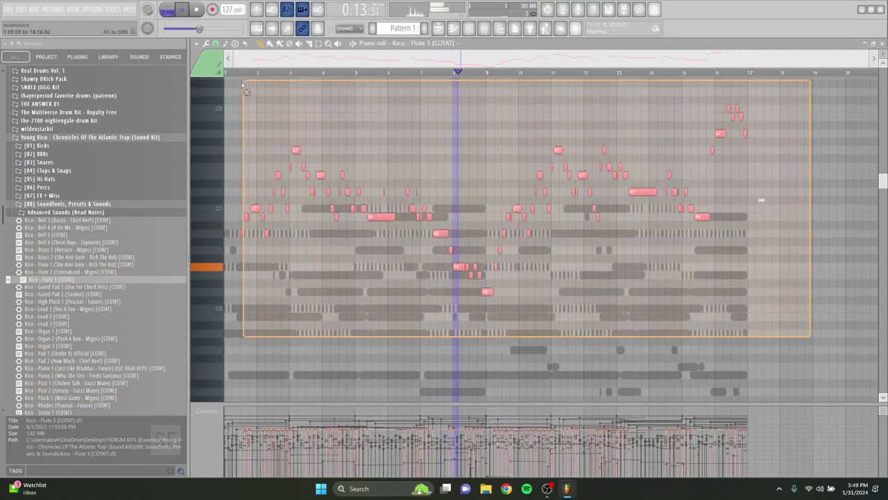
scroll(294, 237, up, 5)
scroll(295, 237, down, 1)
drag(305, 195, 305, 295)
scroll(305, 294, down, 5)
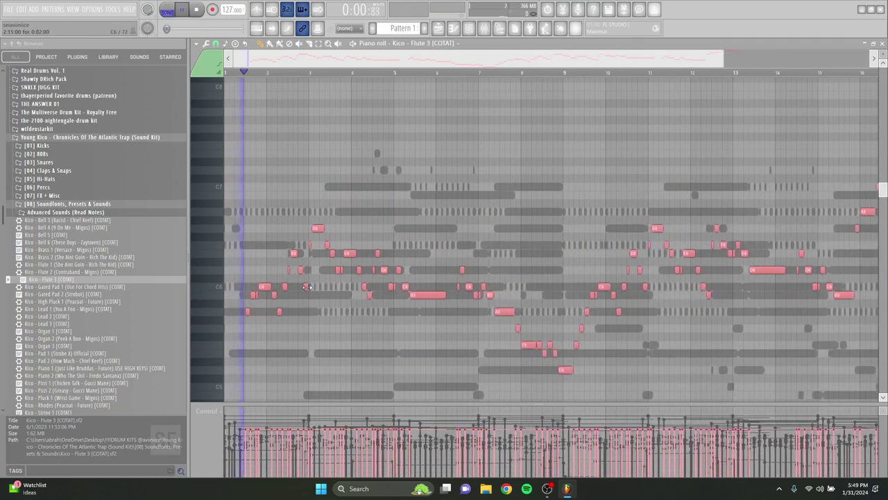
Select track 9 in the mixer and collapse the open browser folders
click(484, 29)
click(413, 187)
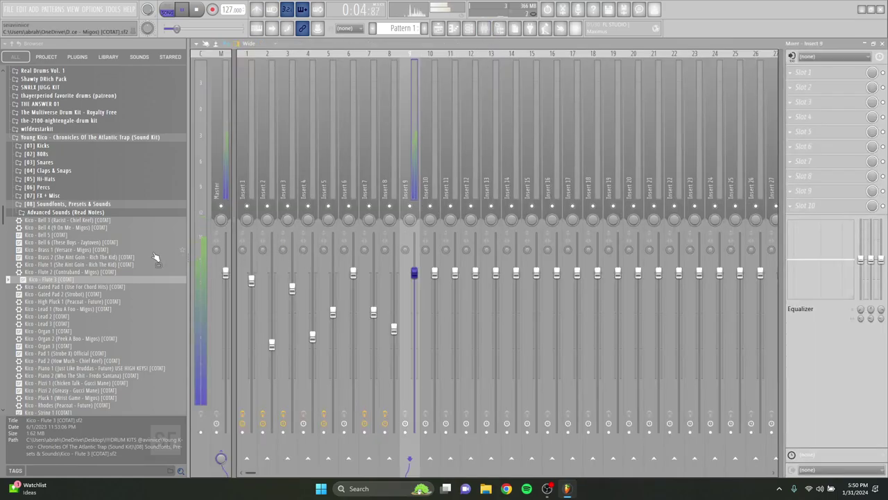
click(13, 44)
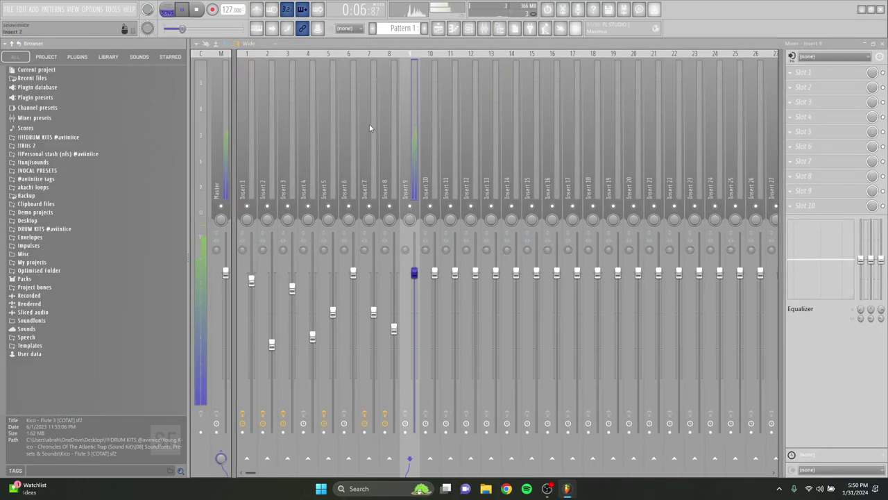
Move the selected flute melody down another octave in the piano roll and play it back from the start
click(458, 28)
scroll(280, 259, up, 5)
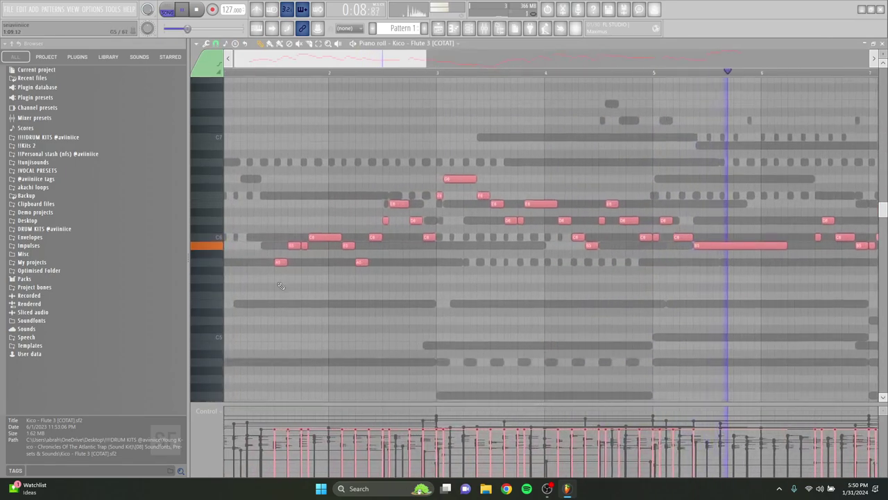
key(space)
scroll(280, 259, down, 5)
key(space)
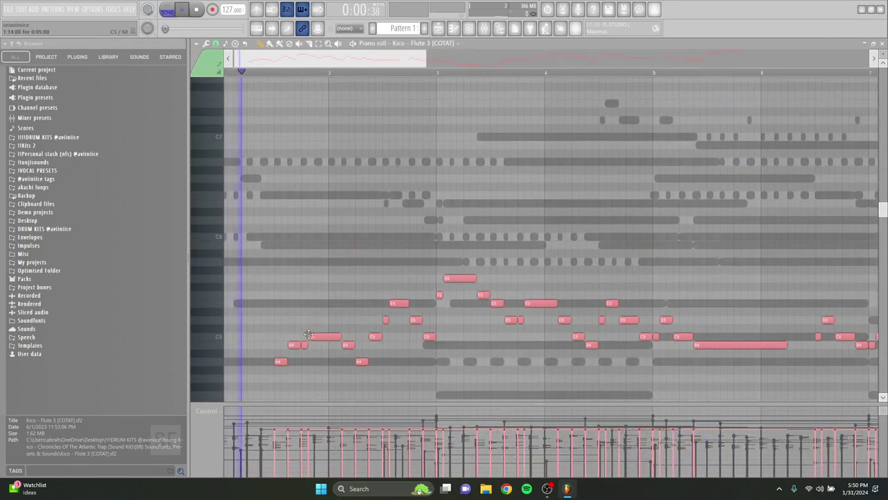
Randomize the levels of the selected flute melody notes
scroll(350, 250, down, 1)
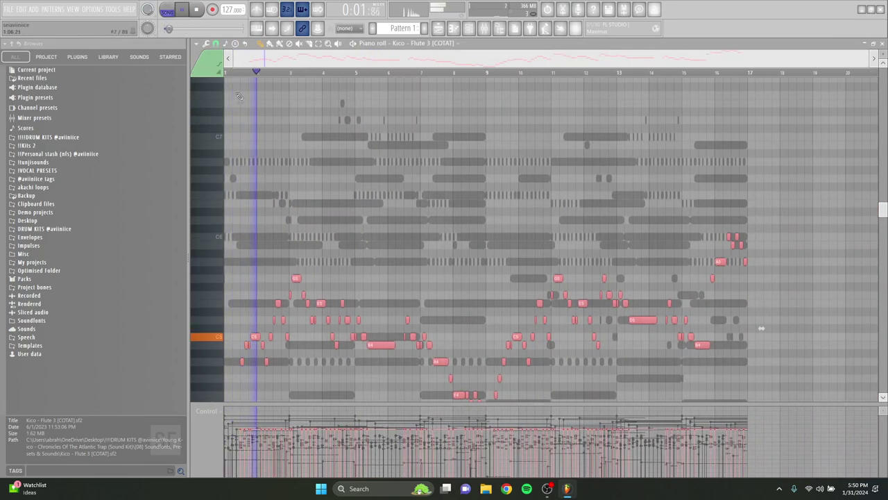
click(206, 44)
click(257, 210)
click(490, 330)
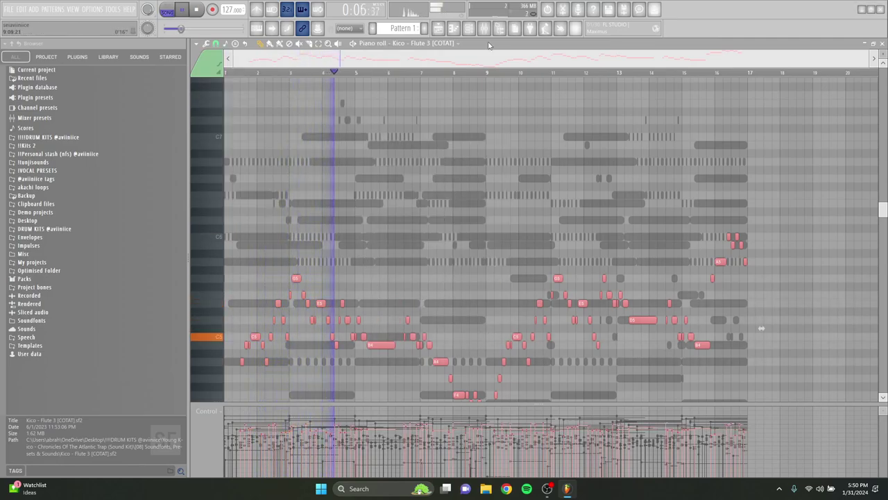
Lower the volume of the flute's mixer track 9 slightly and solo the track
click(485, 31)
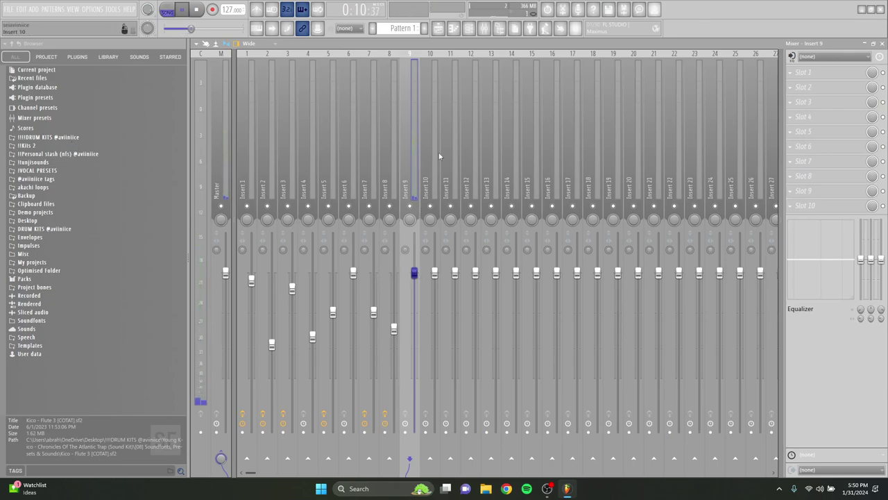
click(469, 28)
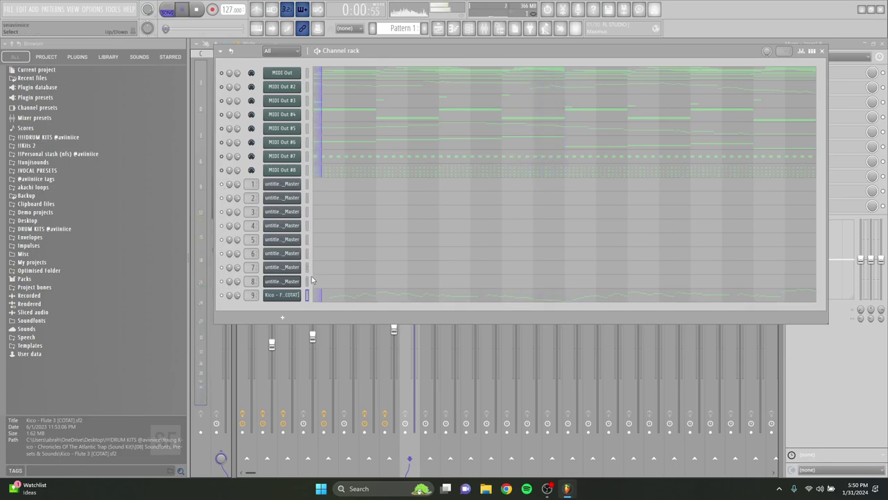
click(416, 337)
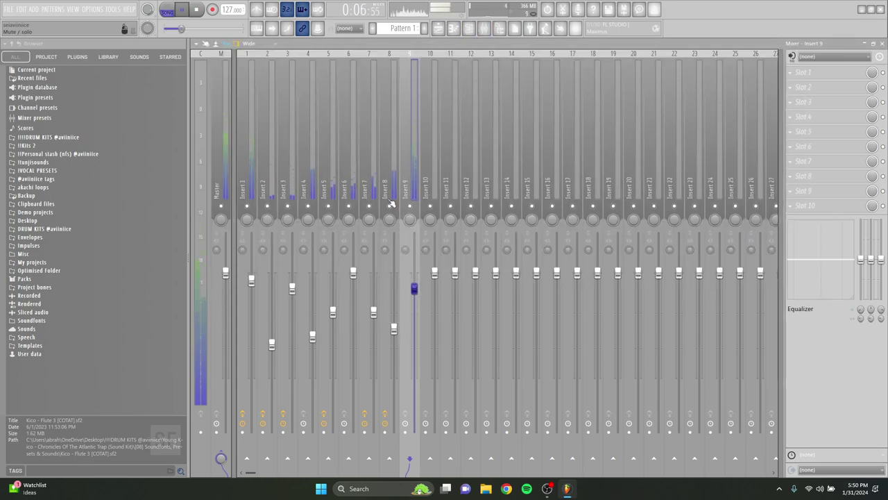
right_click(410, 206)
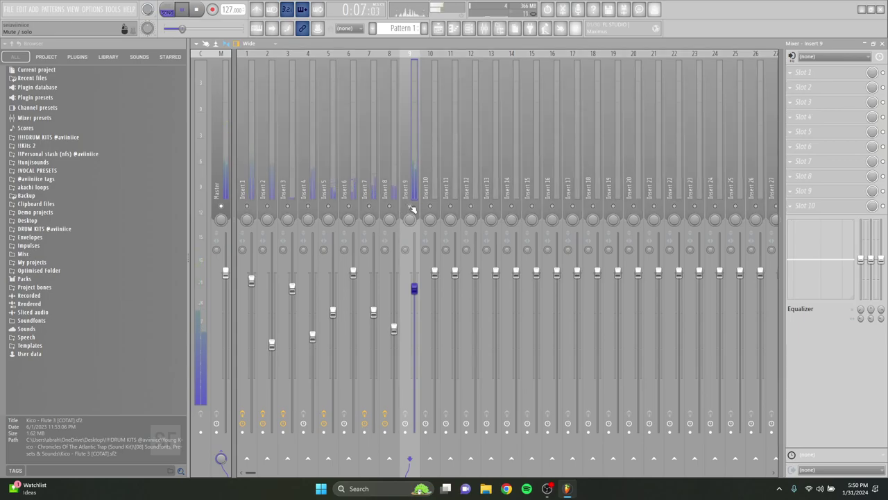
Unsolo mixer track 9 and lower its volume to -3.6 dB
click(69, 137)
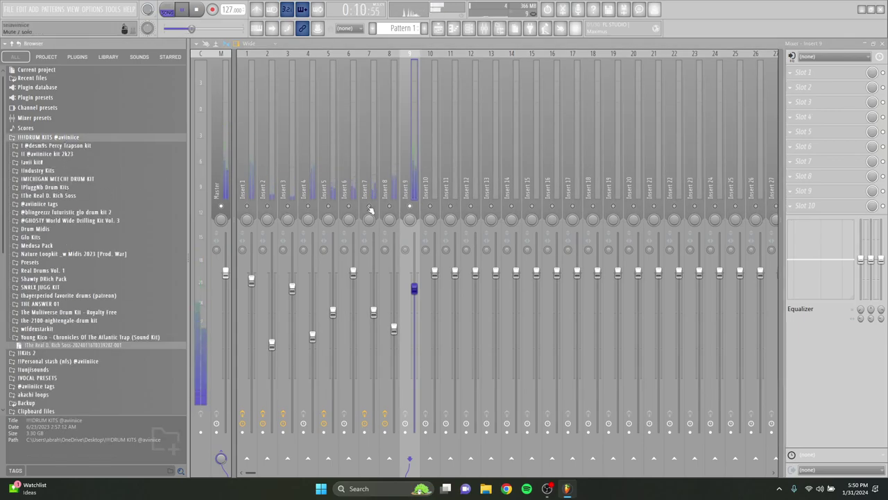
right_click(416, 207)
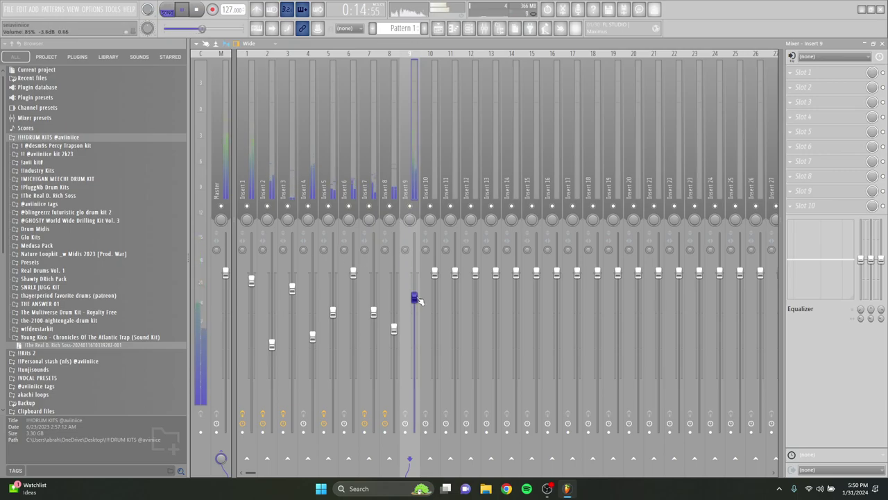
Add FabFilter Pro-Q 3 to the flute's mixer track and create a Low Cut band in the low frequencies
click(803, 87)
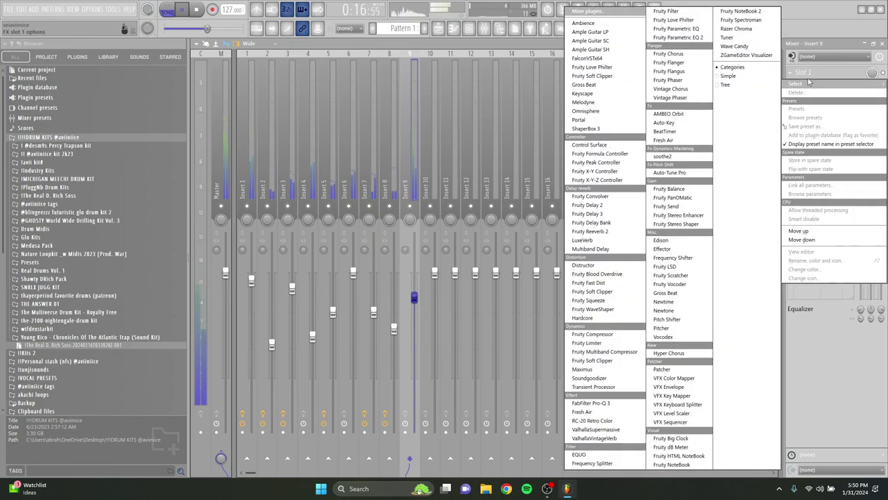
click(607, 403)
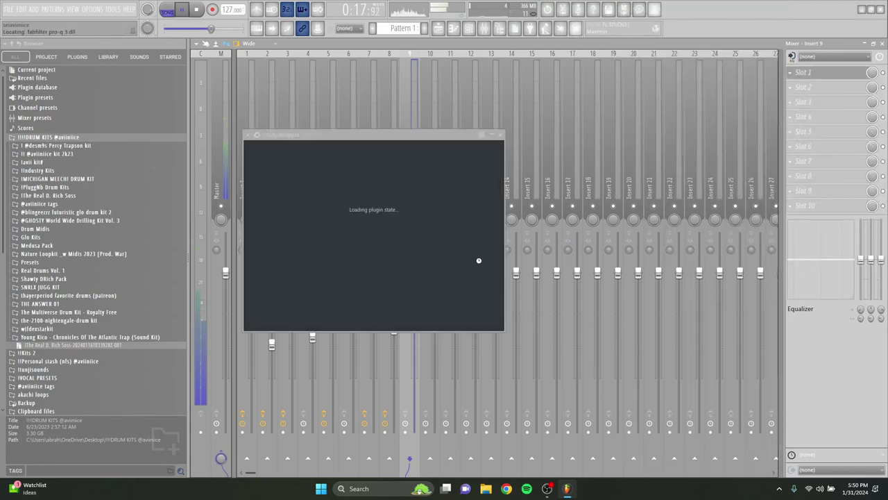
double_click(373, 251)
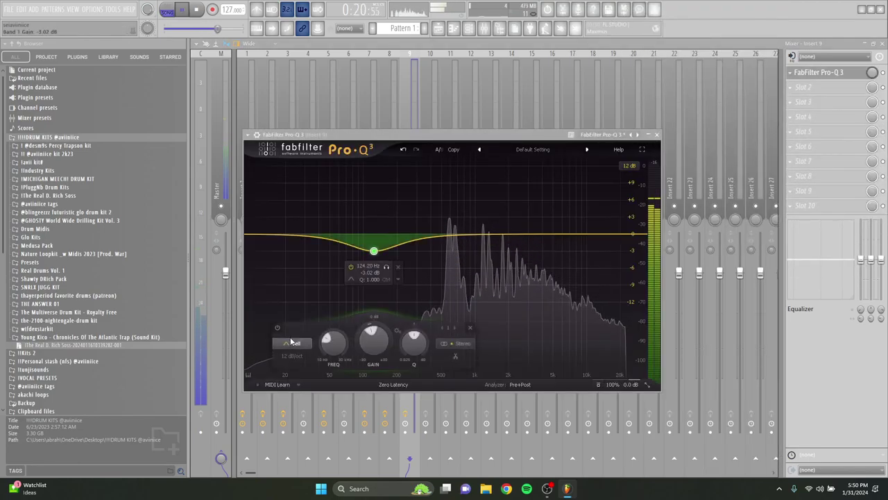
click(295, 341)
click(309, 272)
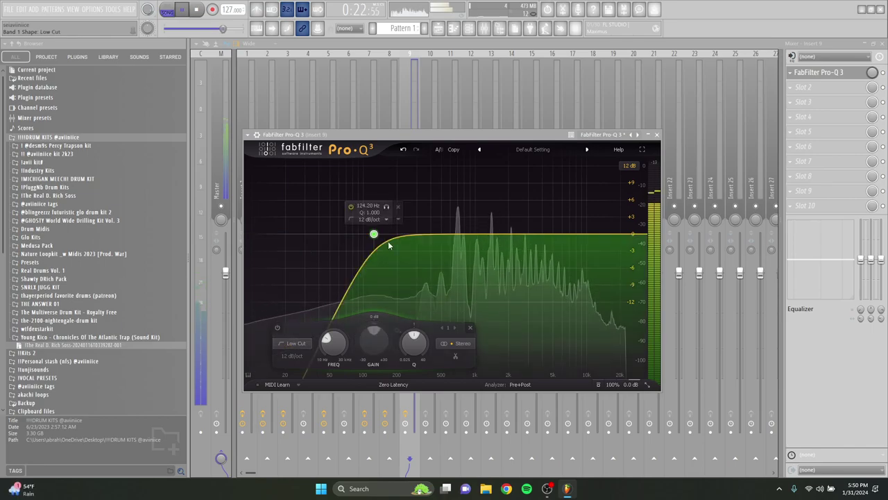
drag(390, 242, 400, 243)
Add Fruity Delay 3 to the second effect slot of track 9 and reduce its mix level
click(804, 87)
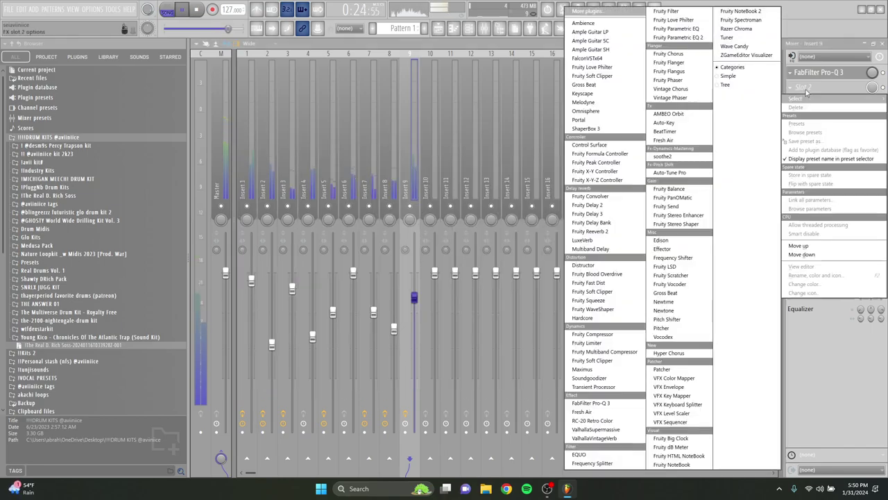
click(589, 214)
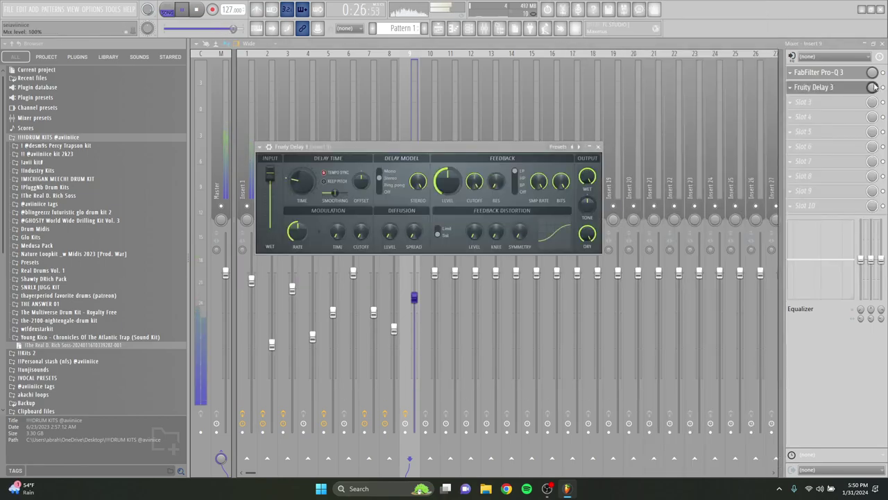
drag(873, 86, 872, 114)
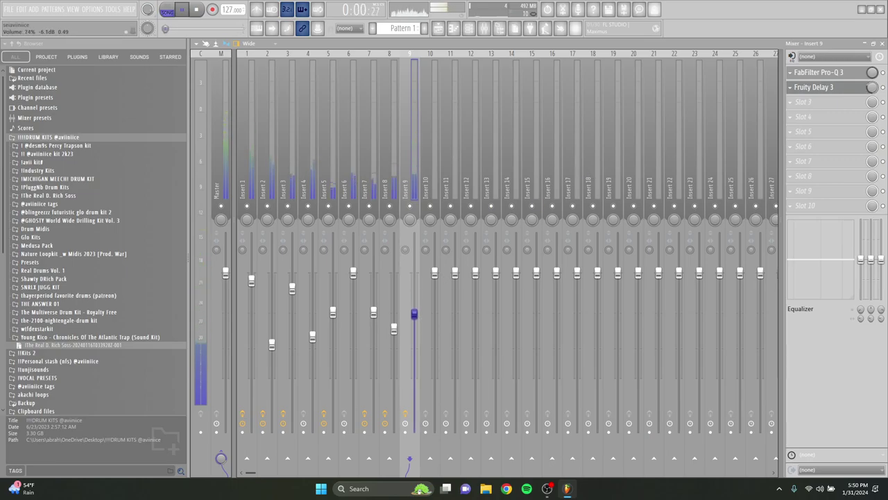
Close the Fruity Delay 3 window and lower the flute track's mixer volume to -7.4 dB
click(882, 43)
click(644, 144)
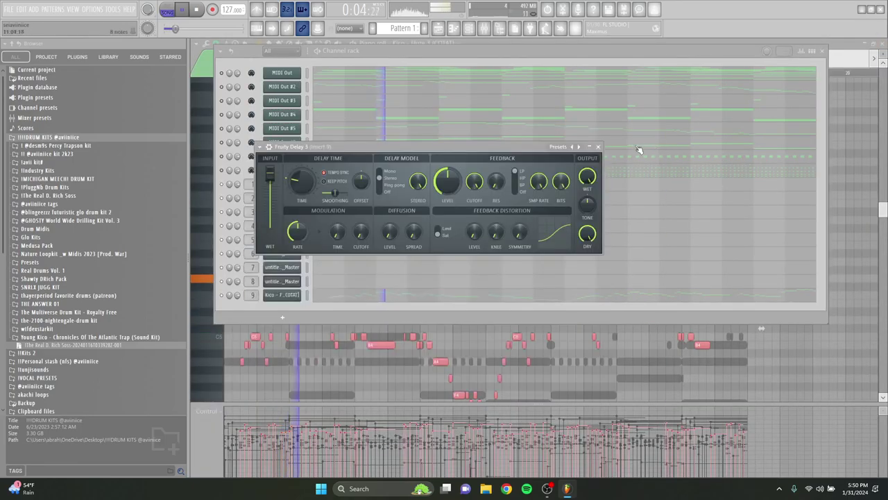
click(601, 146)
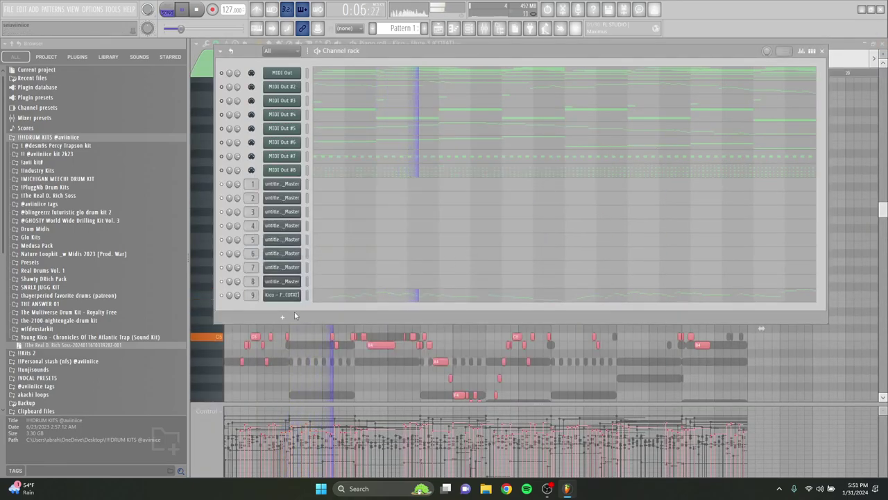
key(F9)
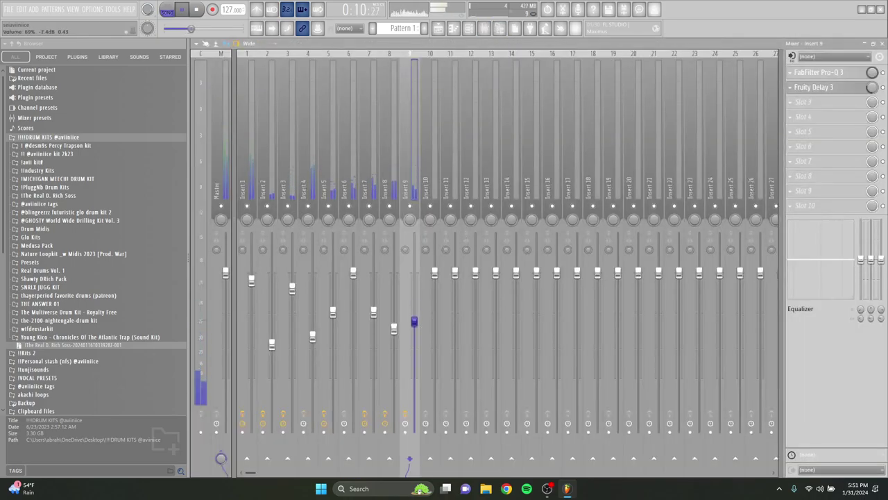
Add a TRITON_Extreme instrument channel and load its Concert Grand preset
click(469, 28)
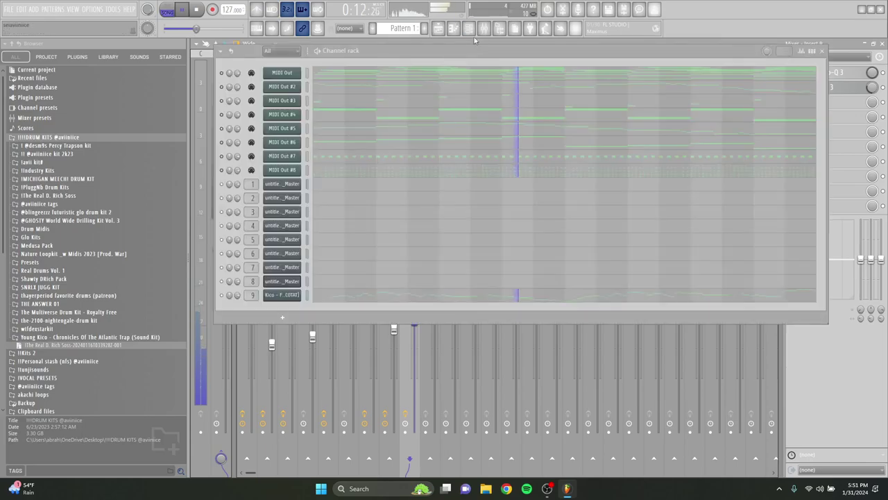
click(283, 315)
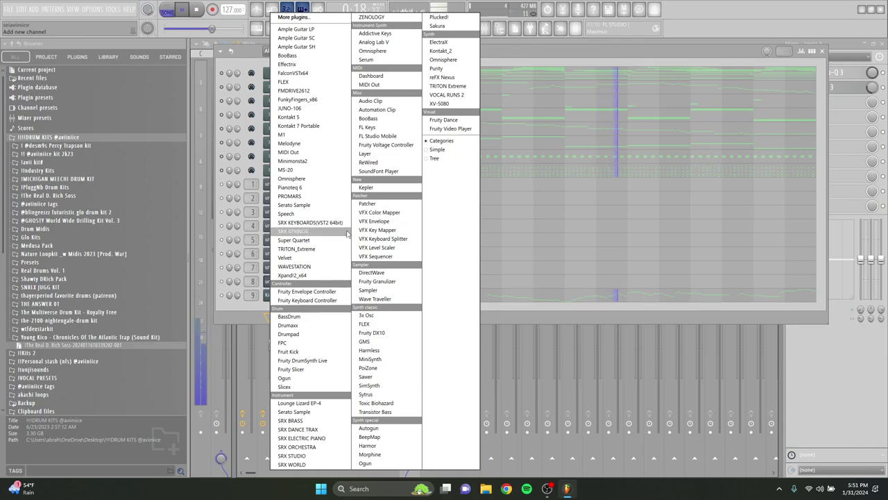
click(297, 248)
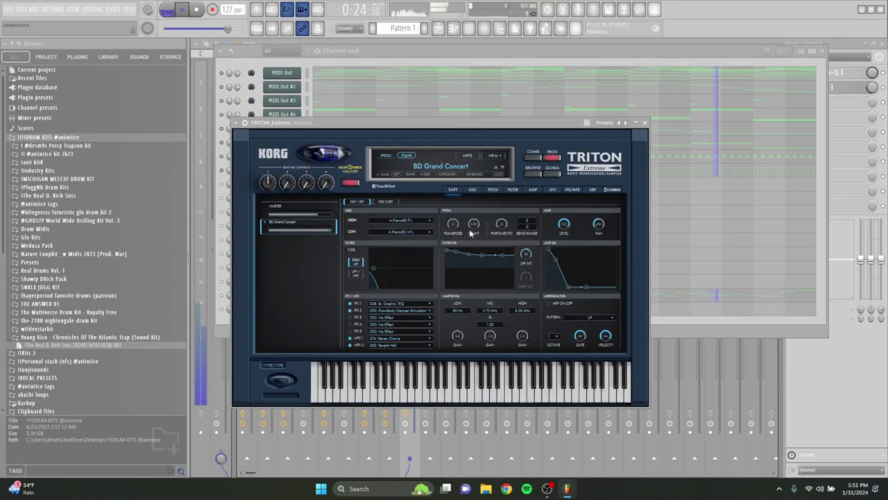
click(450, 168)
click(442, 266)
click(661, 332)
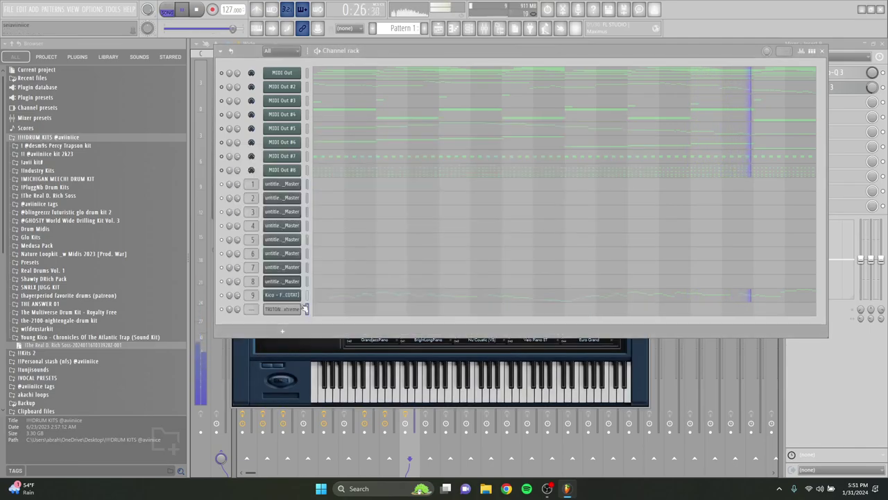
Copy the notes of the first MIDI Out channel into the TRITON_Extreme channel's piano roll
click(366, 71)
drag(753, 332, 226, 60)
click(415, 44)
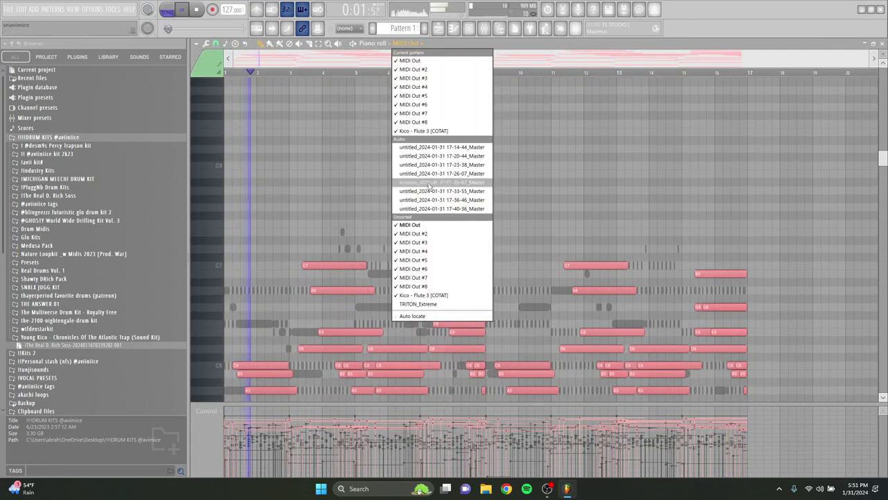
click(418, 304)
drag(882, 55, 882, 65)
Load the mel lowcut preset from the avii kit's mixer presets onto soloed mixer track 10
click(484, 28)
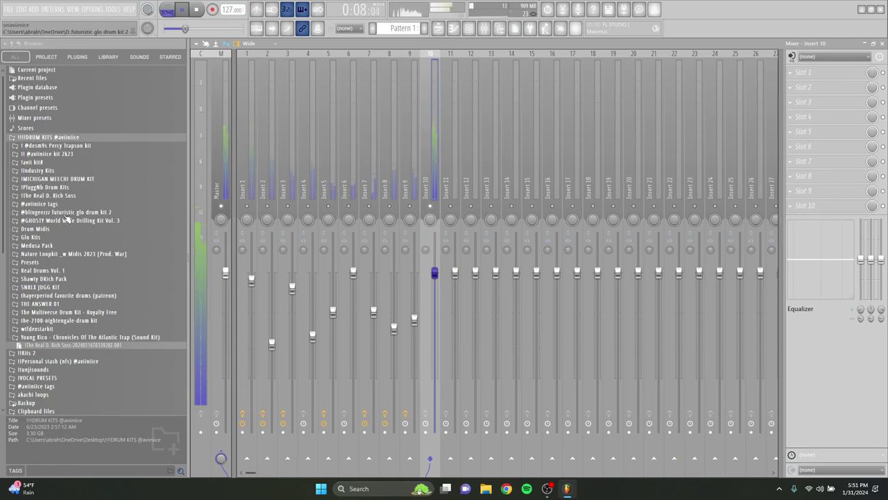
click(60, 162)
click(60, 237)
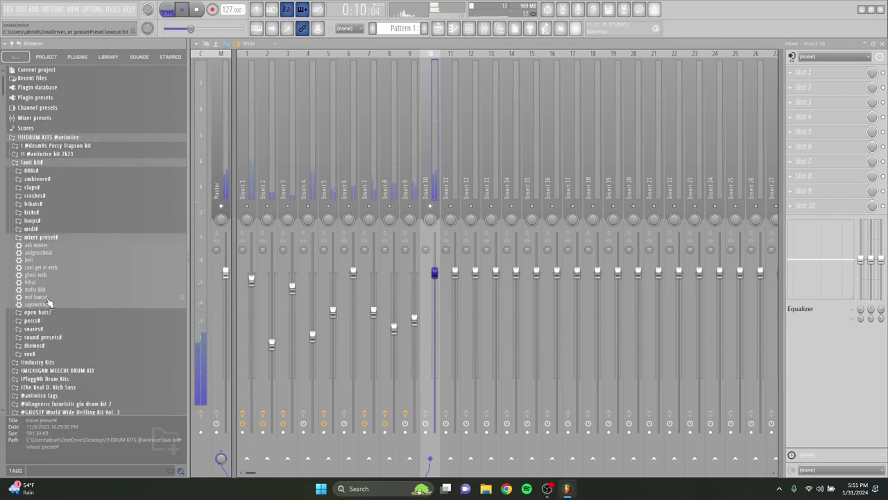
drag(38, 297, 432, 192)
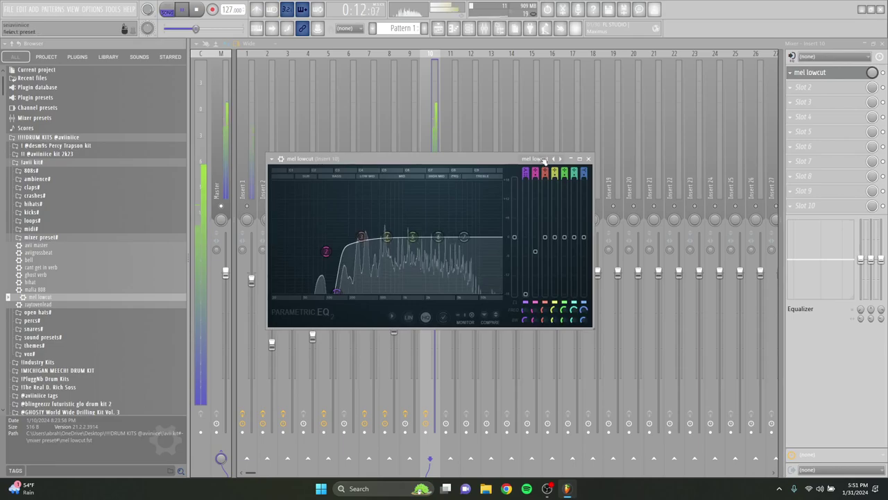
click(589, 160)
Add Fruity Delay 3 to the second effect slot of track 10 with its mix level at 24%
click(809, 102)
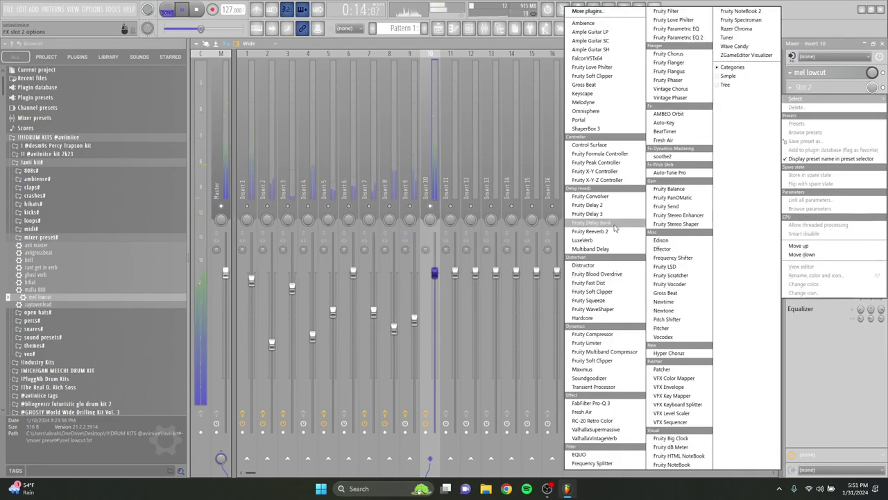
click(607, 219)
drag(874, 88, 873, 129)
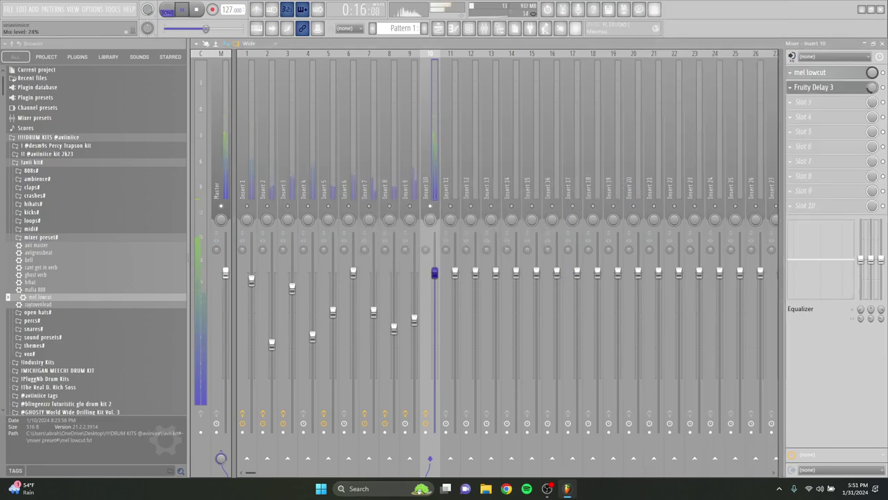
Add ValhallaVintageVerb to track 10 with a 330 Hz low cut and a reduced mix level, and lower the unsoloed track's volume
click(841, 101)
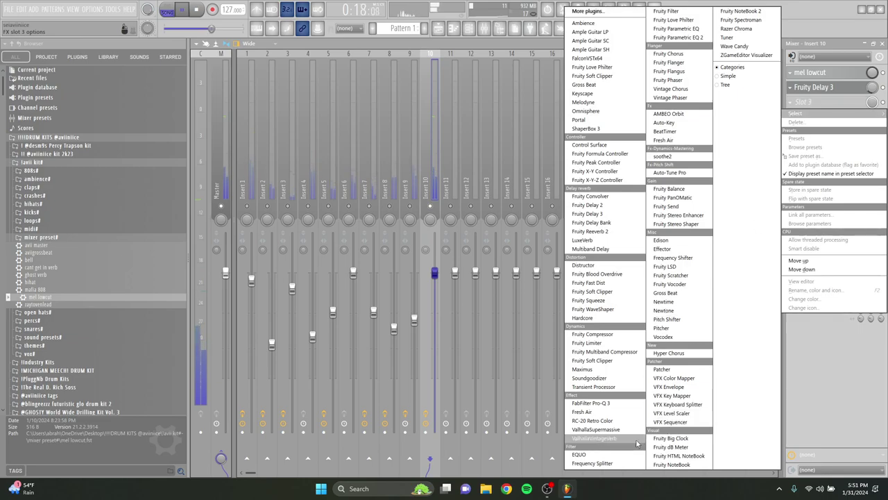
click(721, 273)
drag(595, 217, 601, 203)
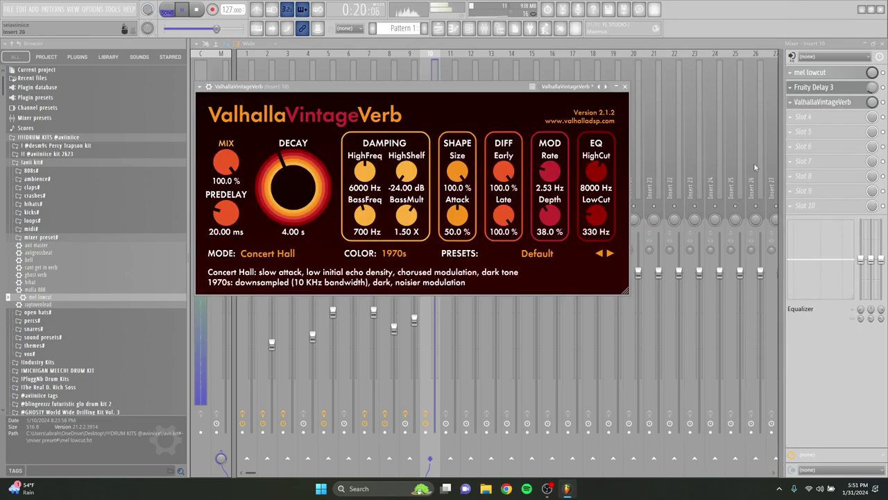
drag(873, 104, 873, 138)
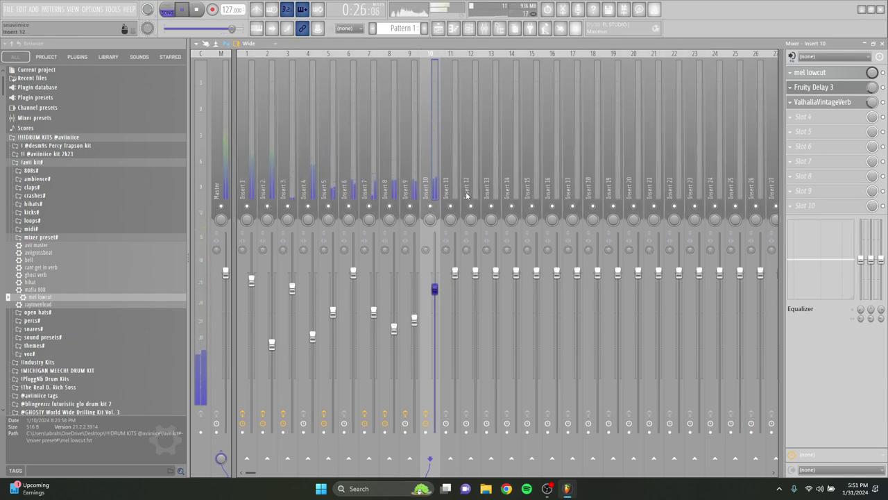
click(14, 44)
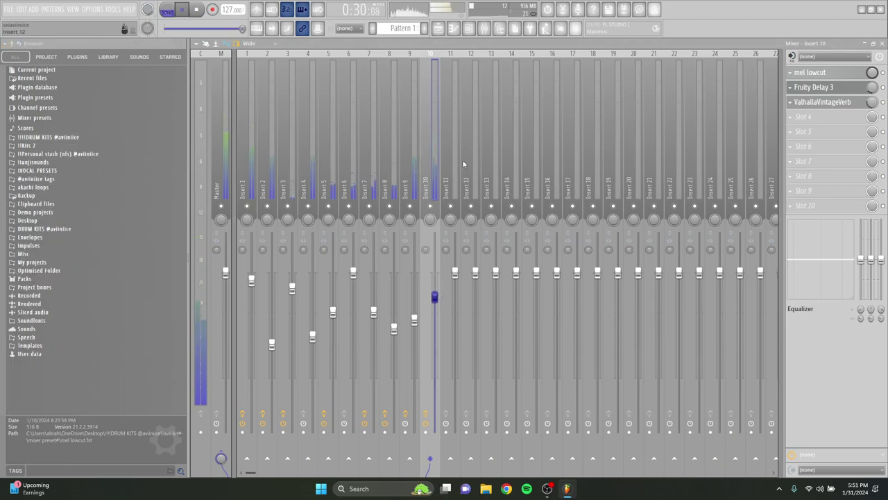
Audition the Rockin' Piano and Power Piano presets in TRITON_Extreme and load BD Grand Concert
click(469, 29)
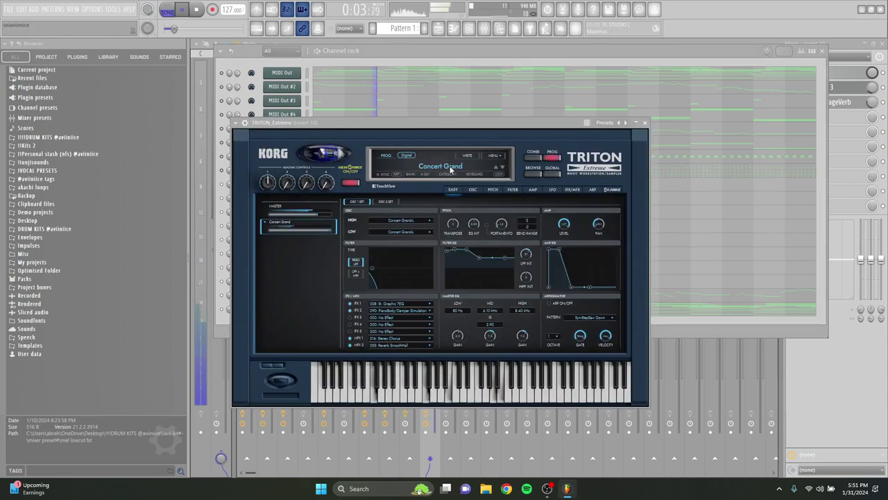
click(450, 168)
click(541, 269)
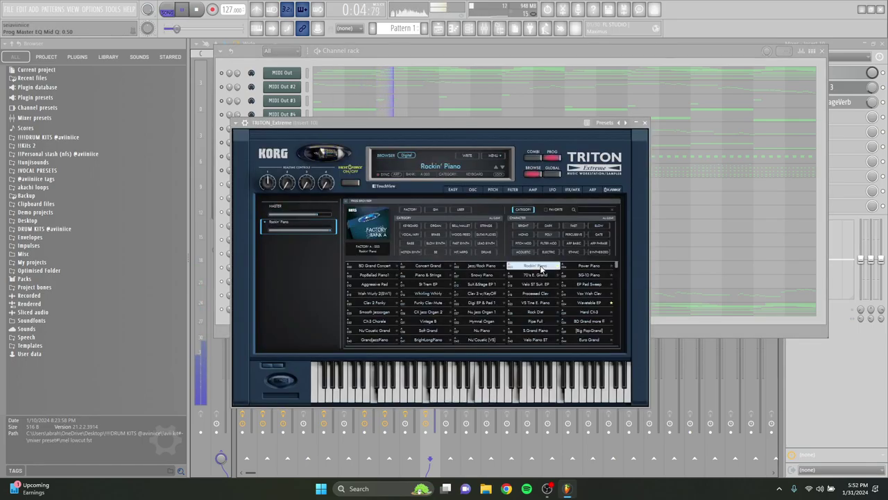
click(588, 266)
click(374, 266)
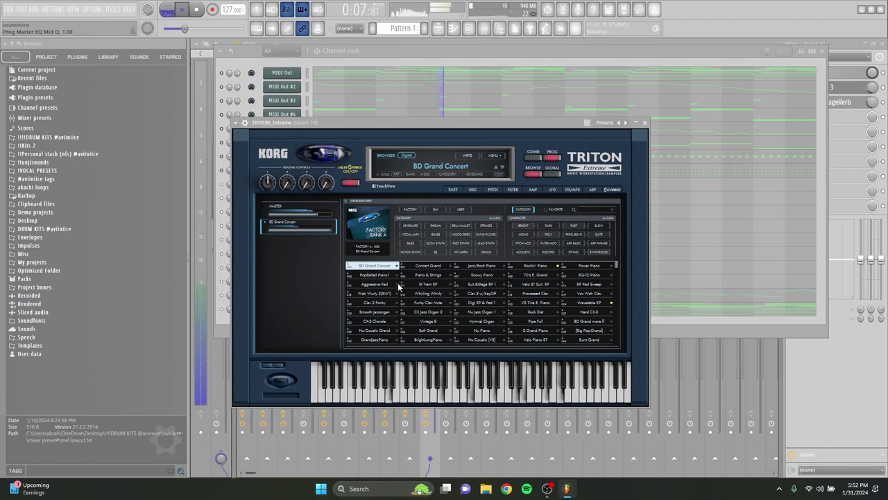
click(645, 123)
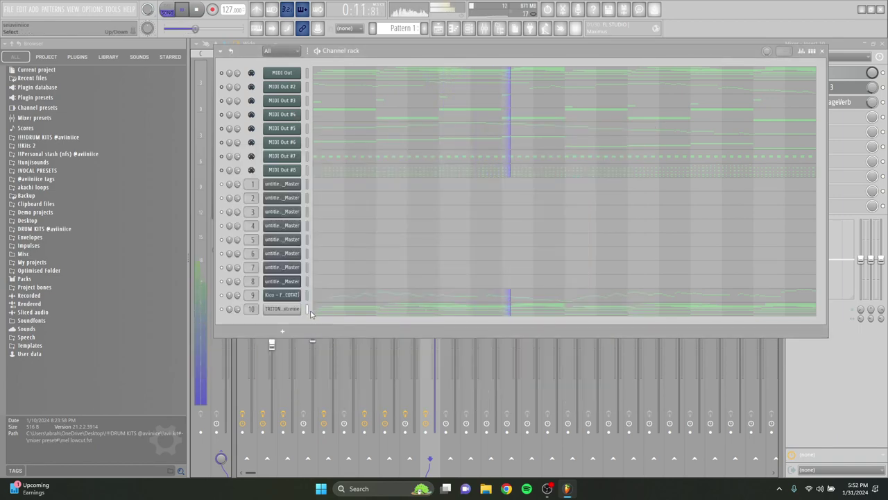
Clone the TRITON_Extreme channel, route the copy to mixer track 11 and open its instrument window
click(283, 331)
key(Escape)
right_click(283, 310)
click(337, 397)
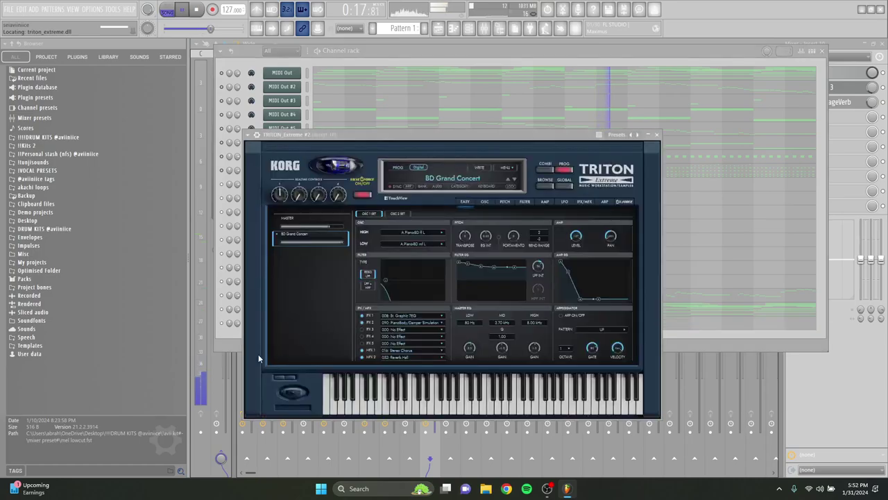
click(234, 339)
scroll(253, 323, up, 1)
click(286, 324)
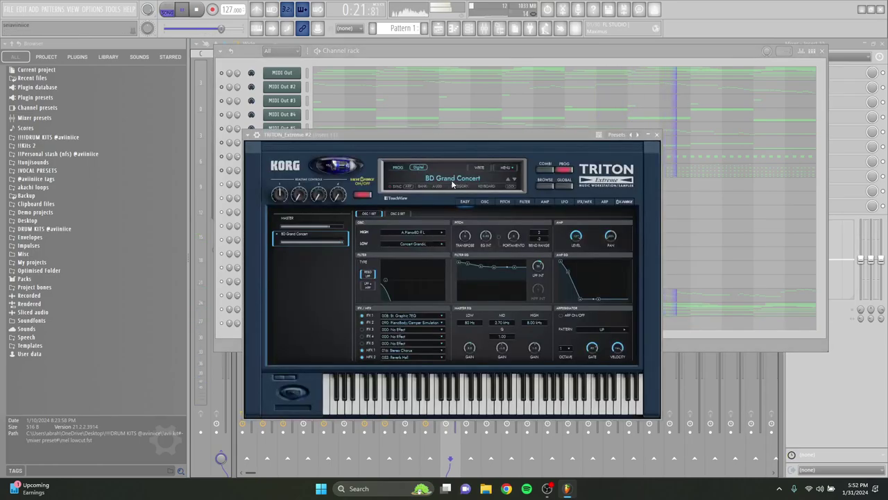
Stop playback and load the Smooth Jazzorgan preset from the Organ category in the second TRITON_Extreme
click(454, 181)
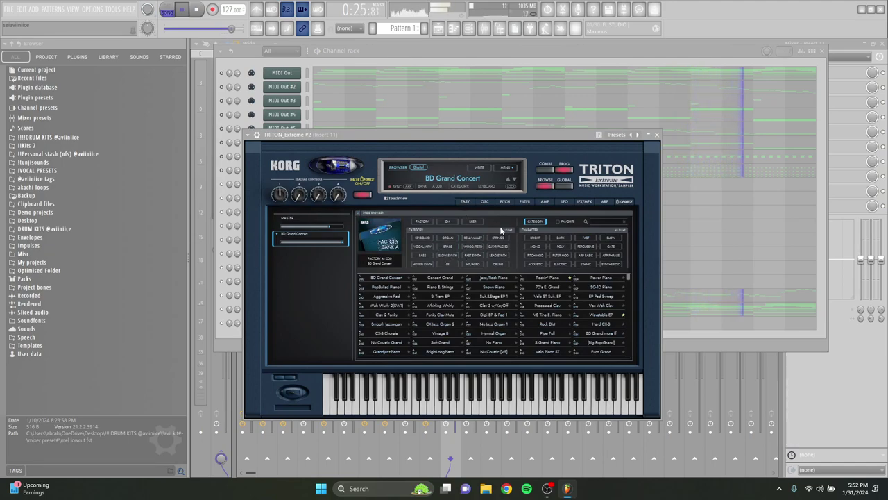
key(space)
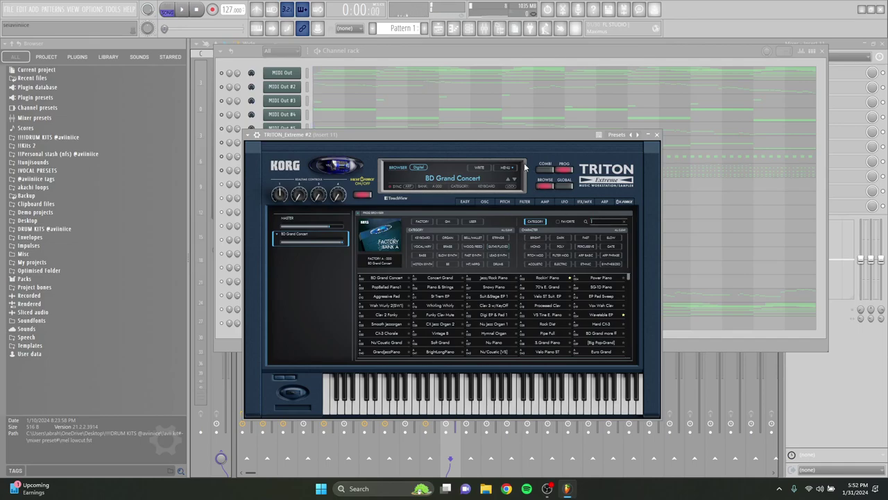
click(448, 238)
click(399, 279)
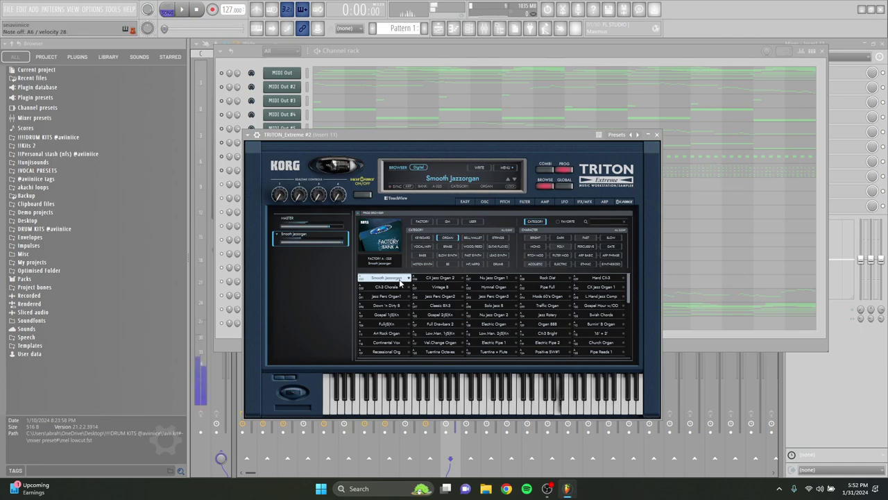
Load the CX Jazz Organ 2 preset and place short C6 and F6 notes on beat 2 of bar 1 in its piano roll
click(440, 281)
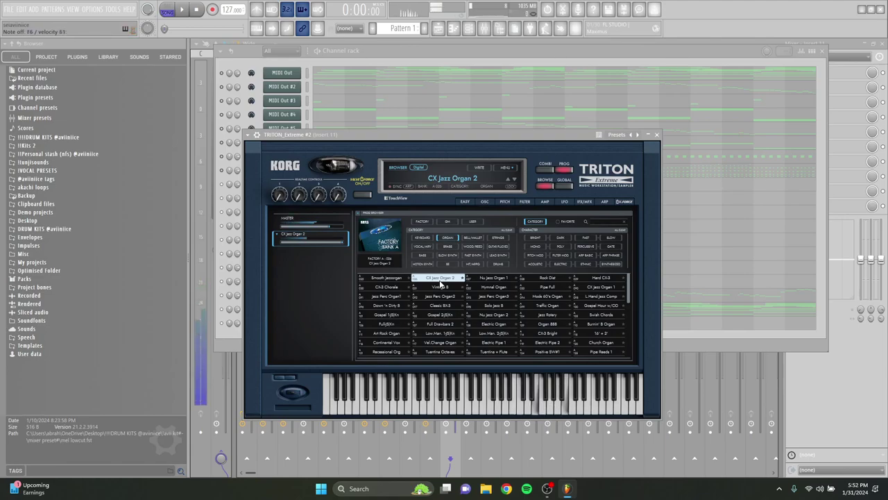
key(F7)
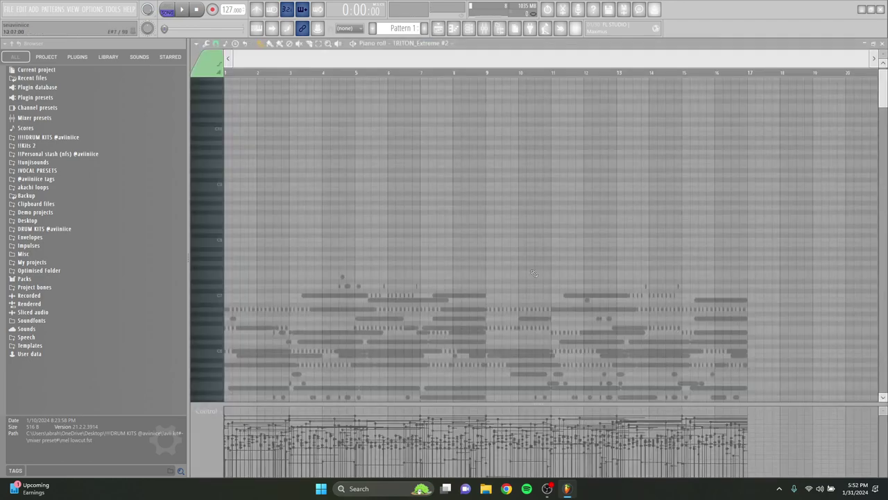
scroll(206, 295, down, 2)
scroll(231, 304, up, 3)
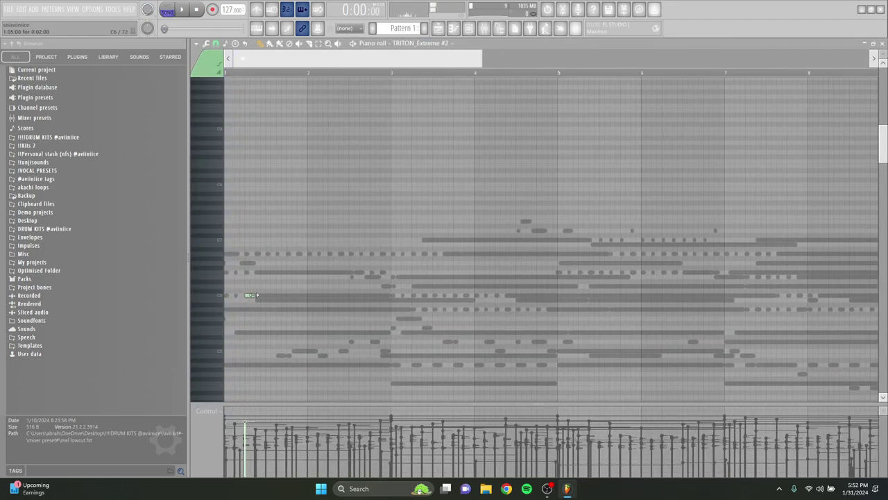
key(space)
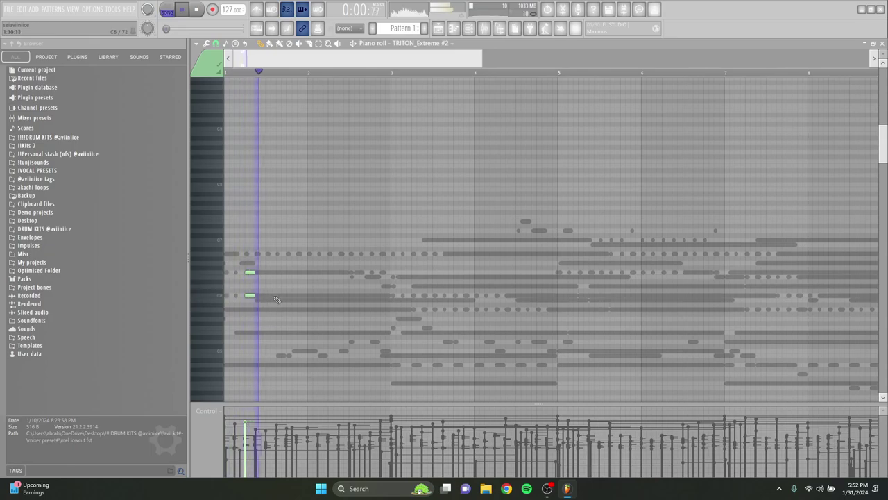
Repeat the short C6 and F6 note pair on beat 4 of bar 1 and beats 2 and 4 of bar 2
key(space)
click(331, 294)
click(333, 268)
drag(333, 268, 333, 272)
key(space)
key(space)
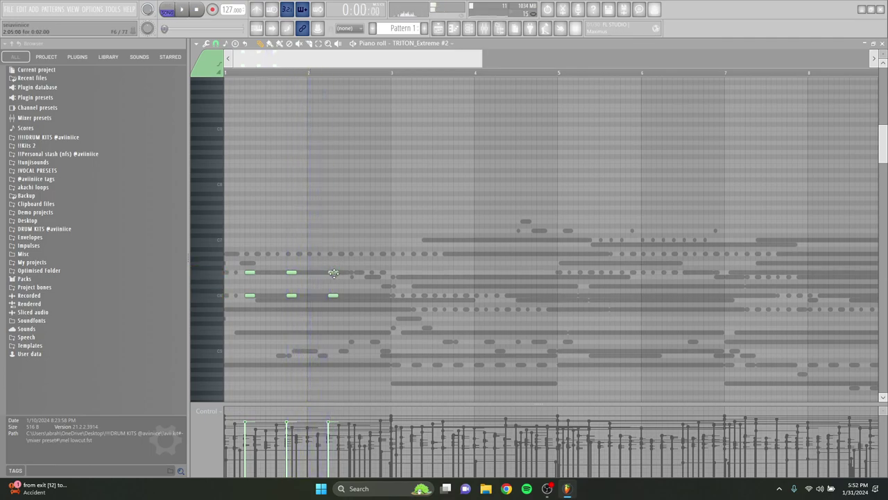
click(373, 271)
click(373, 295)
scroll(373, 296, up, 2)
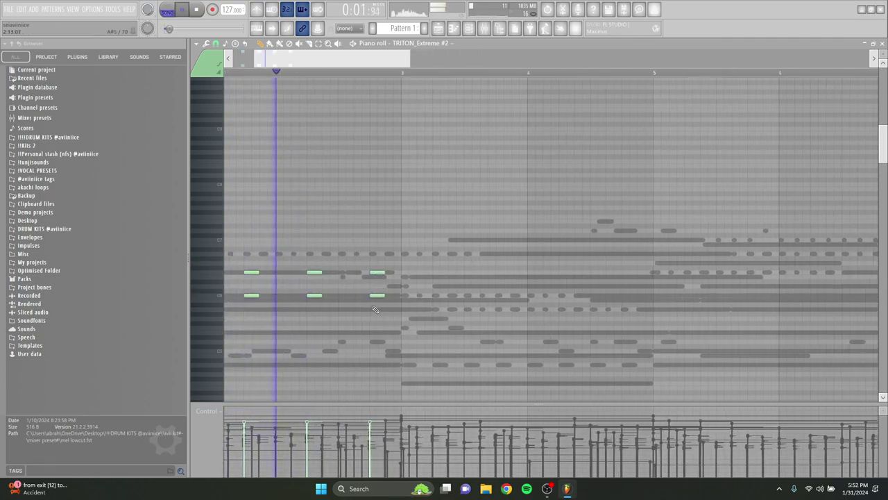
key(space)
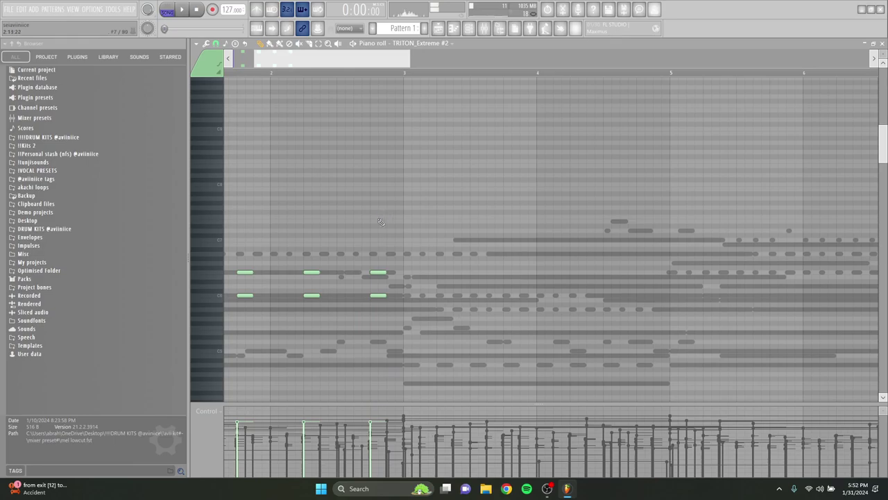
Extend the last C6 and F6 notes to the end of bar 2 and add an A6 note starting slightly after them
click(379, 263)
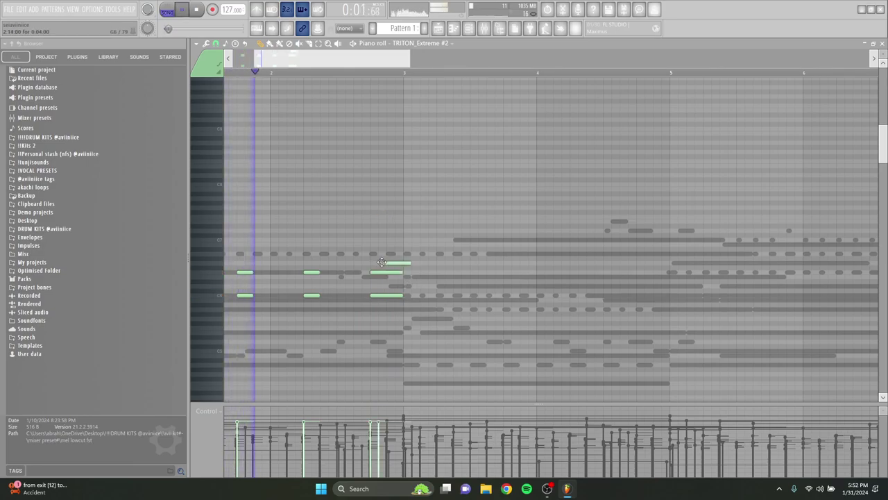
drag(409, 263, 401, 264)
key(space)
scroll(390, 264, up, 1)
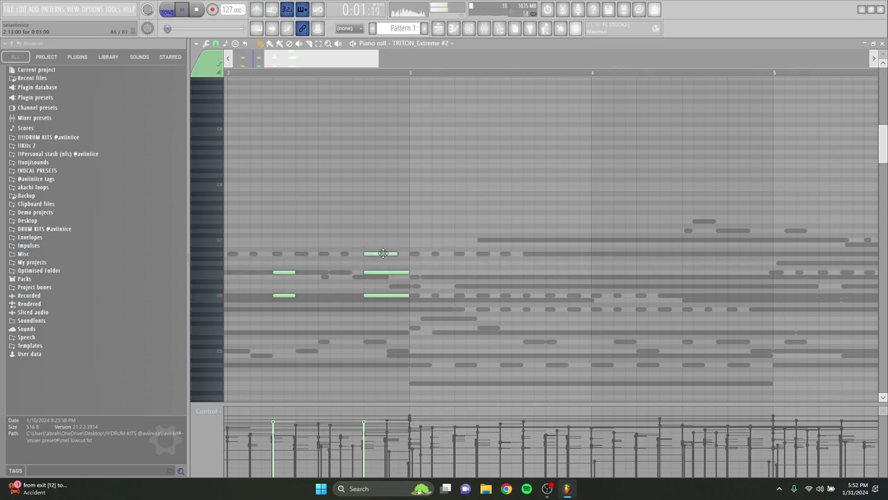
drag(384, 253, 381, 253)
drag(401, 253, 408, 254)
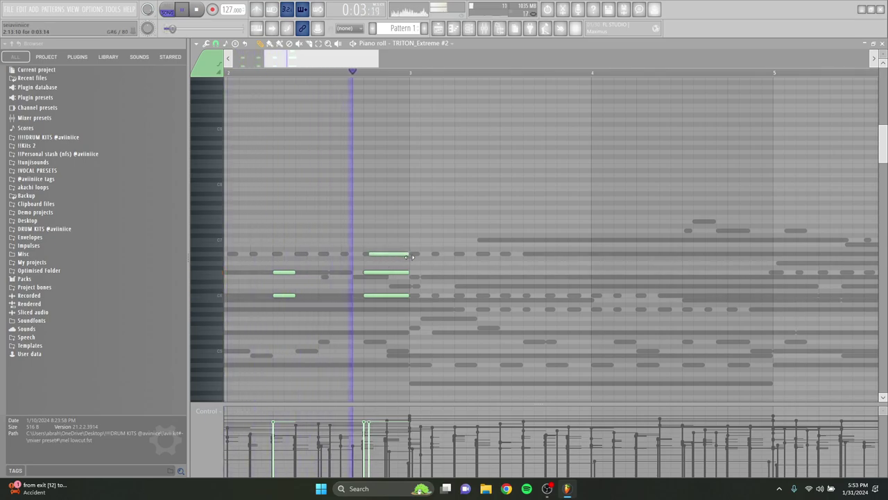
Strum the chord at the end of bar 2 by starting F6 slightly late and extending F6 and A6 past the bar
key(space)
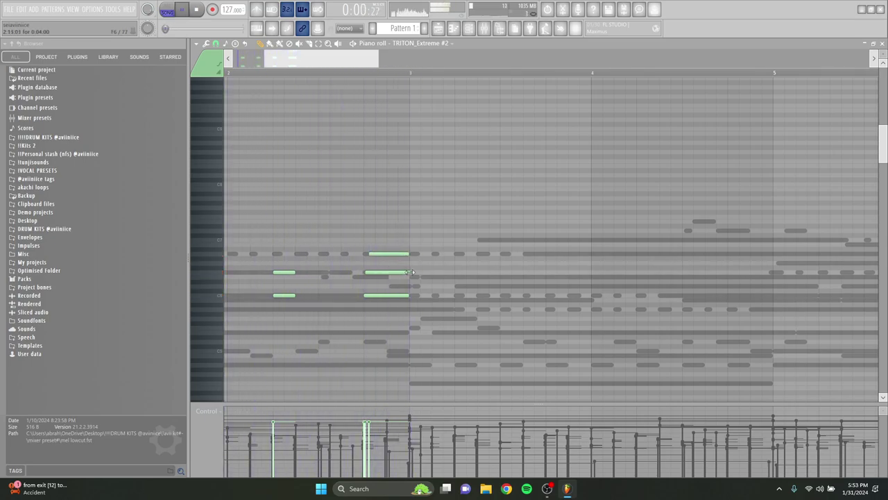
scroll(421, 287, up, 2)
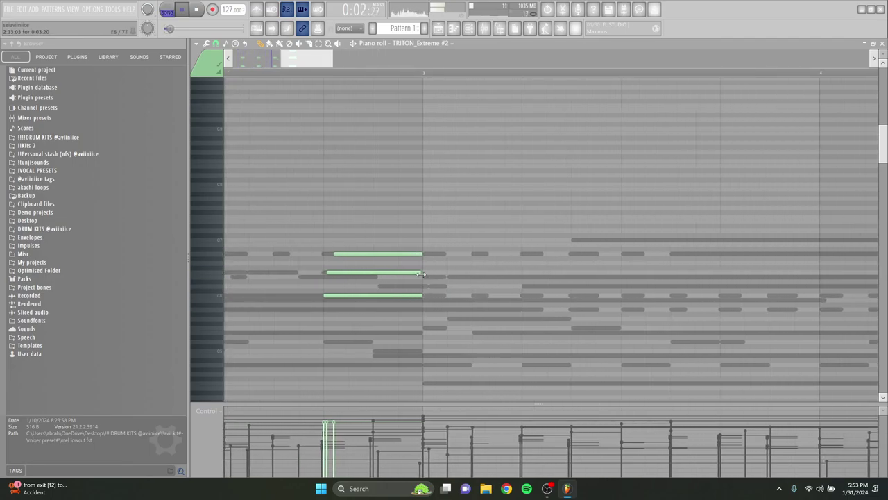
key(space)
key(space)
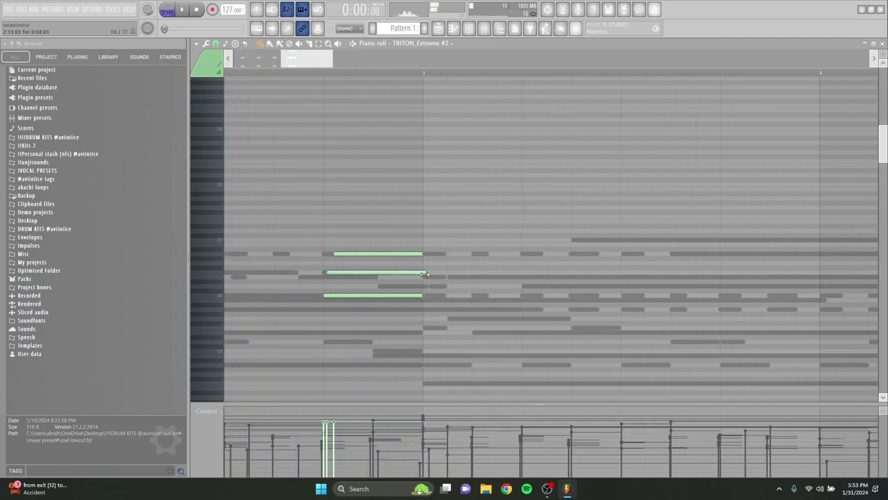
scroll(410, 254, down, 2)
scroll(405, 250, up, 3)
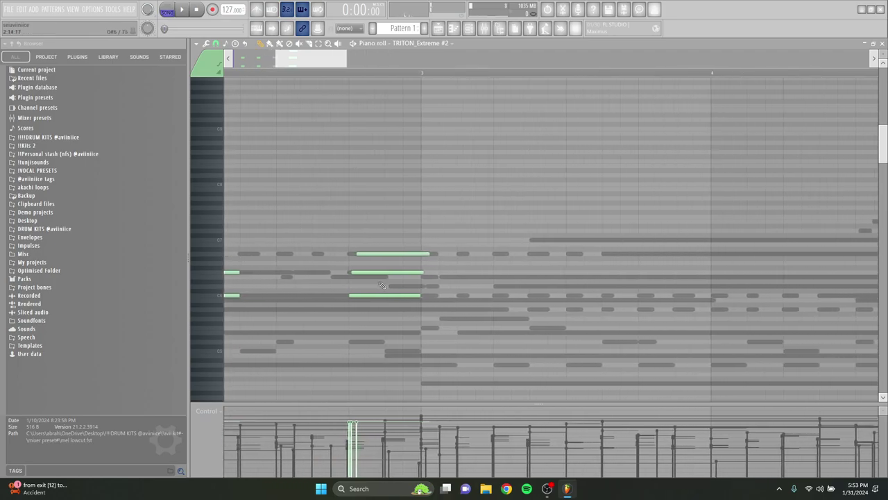
Set snapping to 1/4 step and draw a short ascending run from D5 to B5 with rising velocities leading into bar 2's chord
click(215, 44)
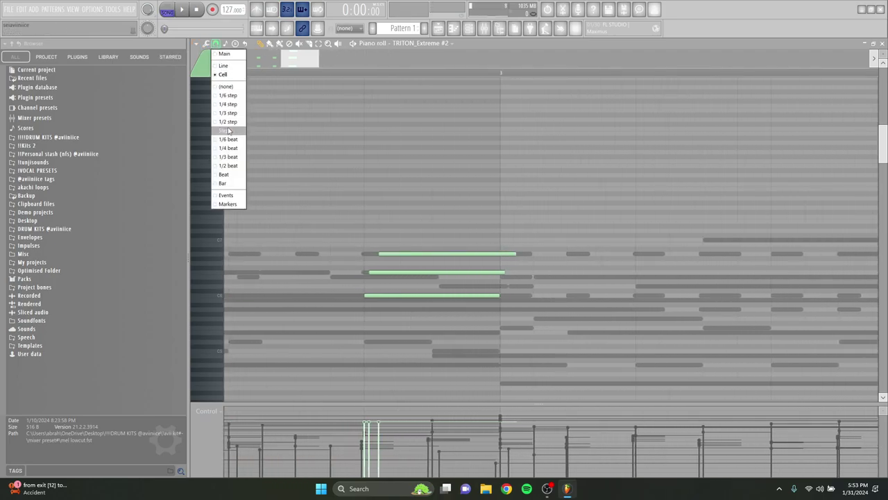
click(232, 105)
scroll(363, 344, down, 2)
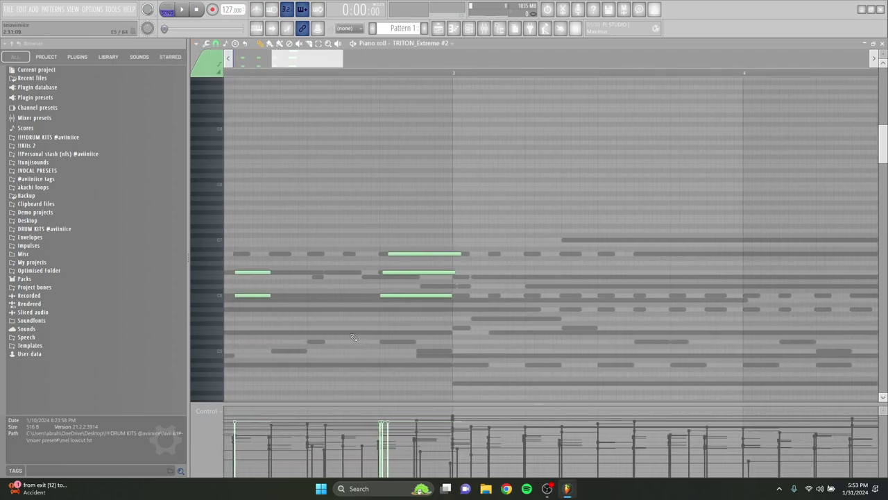
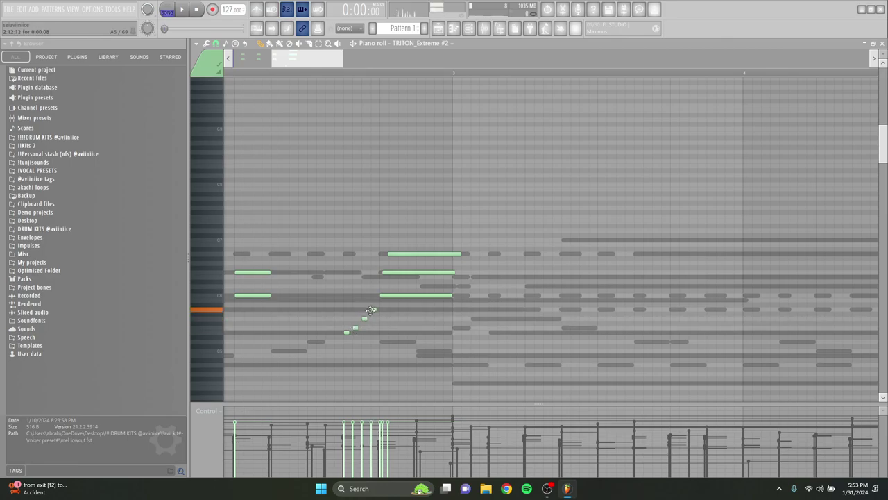
scroll(380, 321, up, 2)
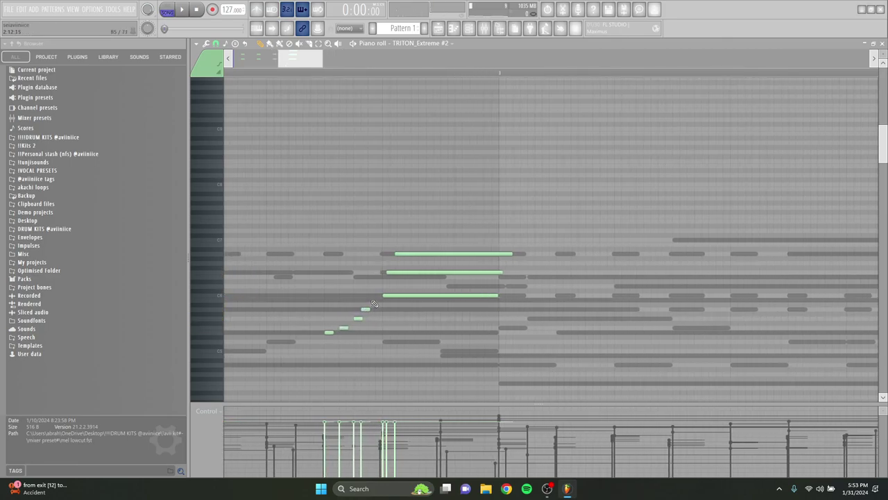
scroll(373, 300, up, 1)
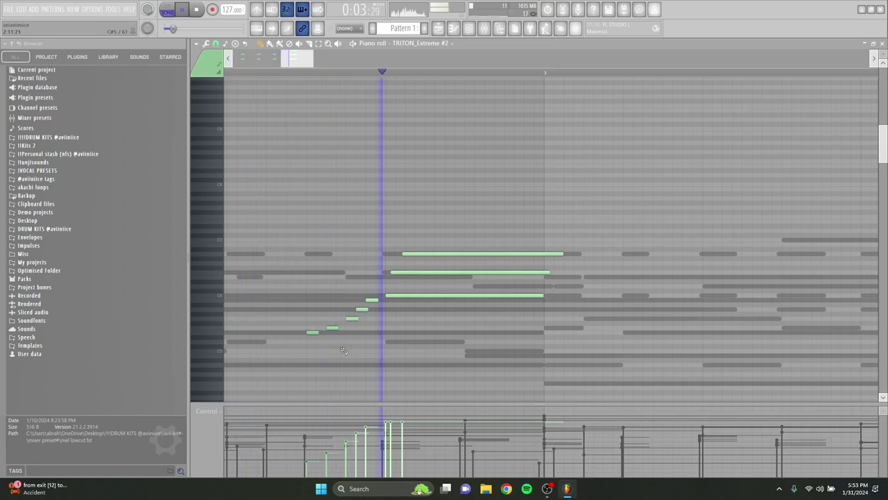
scroll(327, 341, down, 1)
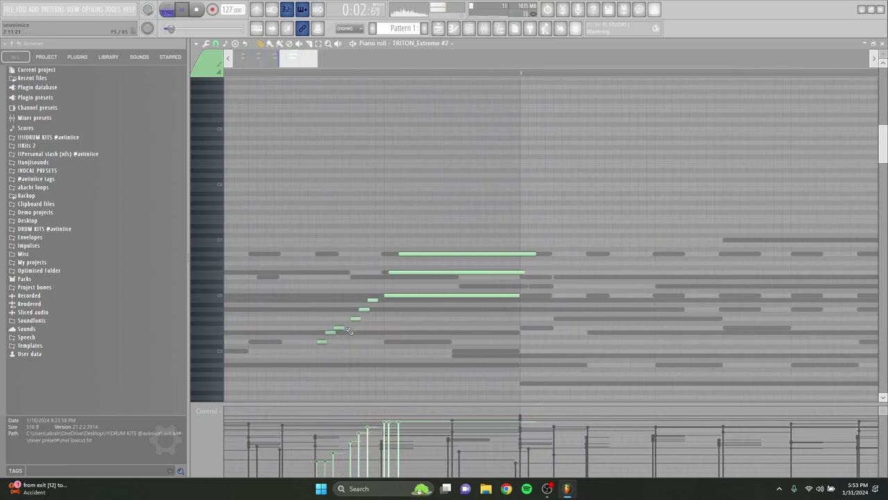
key(space)
scroll(386, 399, down, 2)
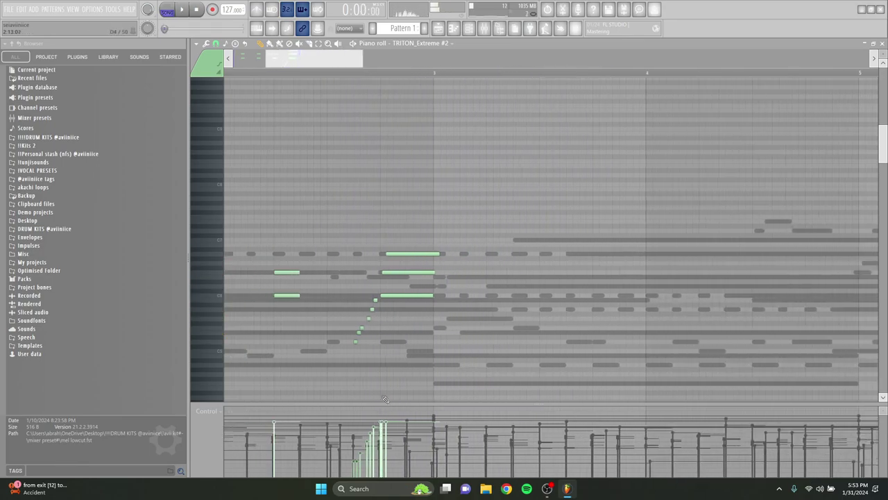
Set snapping to Line and duplicate the organ notes of bars 1–2 into bars 3–4
scroll(386, 401, down, 5)
click(216, 43)
click(237, 66)
drag(315, 73, 379, 74)
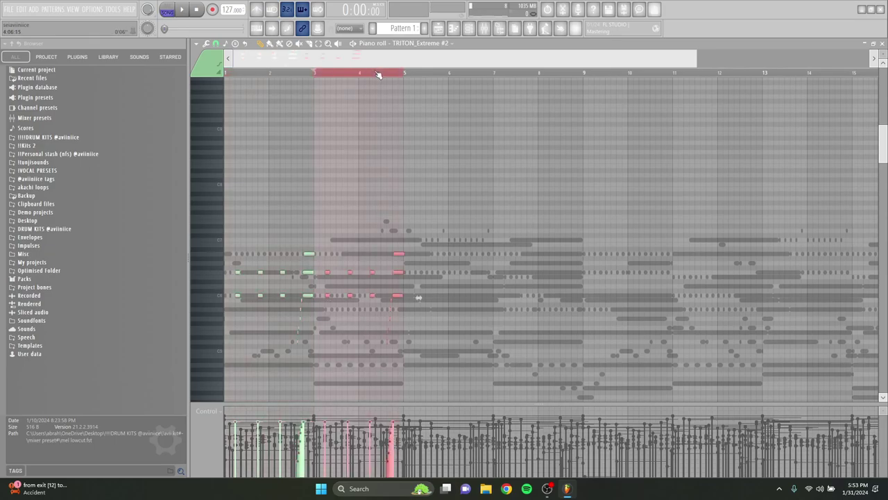
click(385, 74)
Raise the top note of bar 4's final chord to B6 and duplicate bars 1–4 into bars 5–8
scroll(392, 253, up, 2)
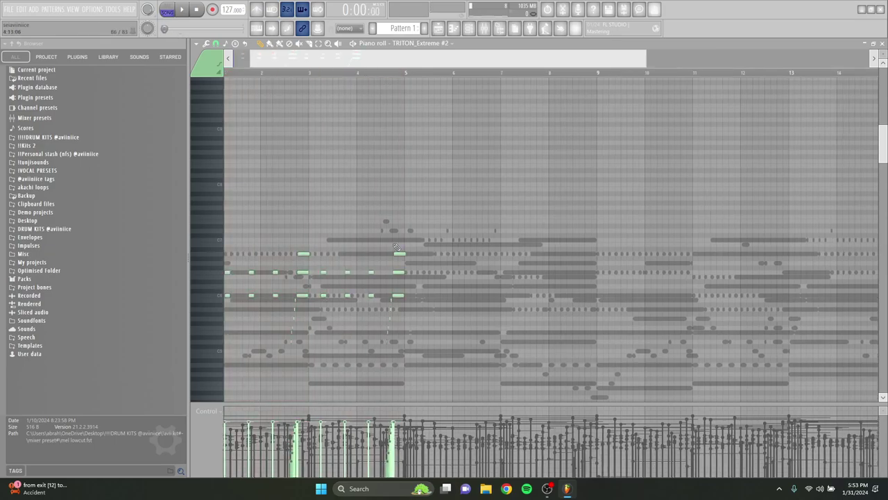
key(space)
scroll(403, 253, down, 2)
drag(356, 74, 225, 74)
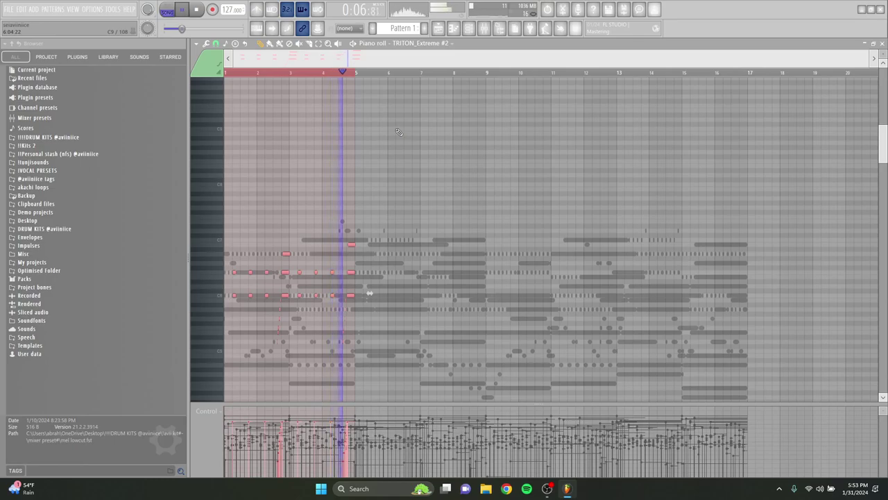
drag(356, 72, 486, 73)
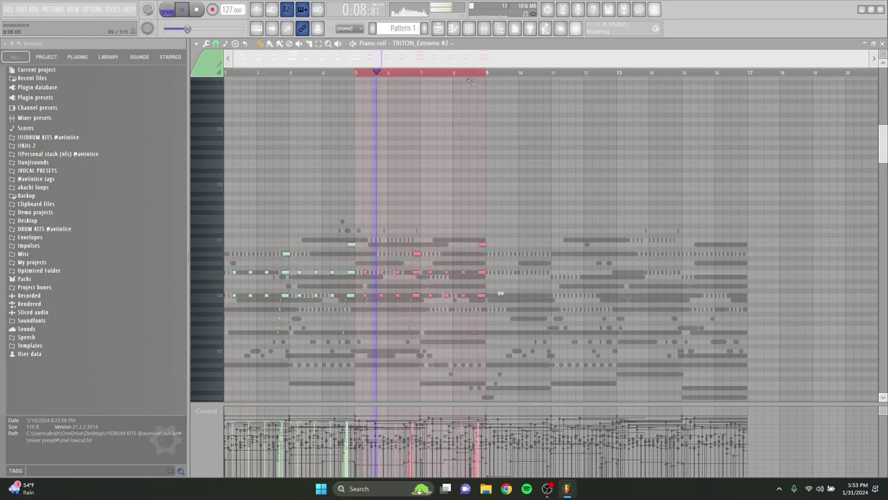
Lower the top note of bar 8's final chord to G6 and stop playback
scroll(482, 208, up, 4)
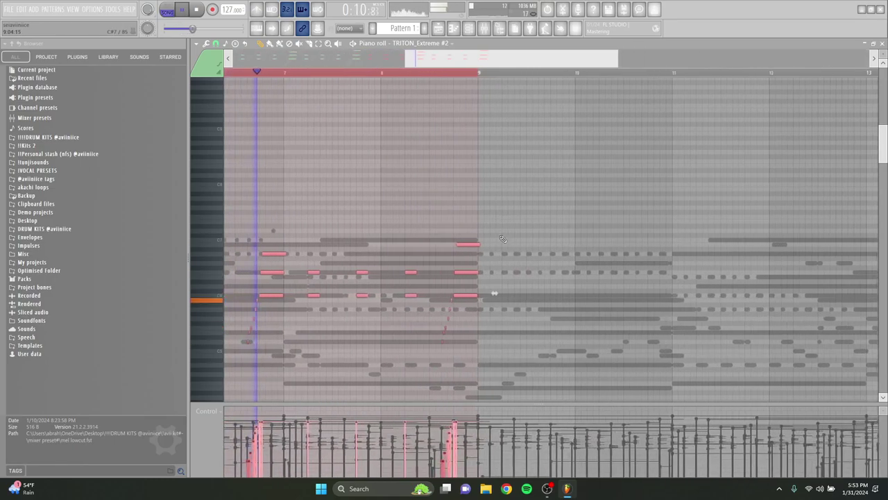
drag(471, 244, 471, 262)
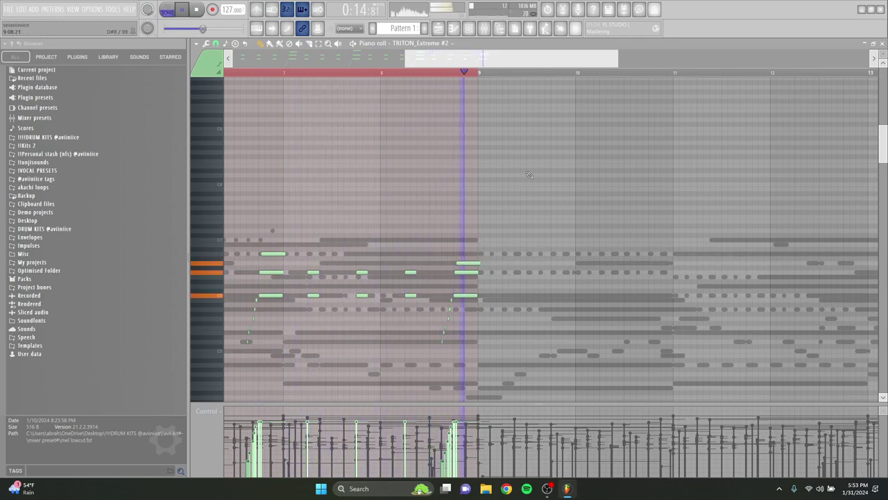
scroll(452, 79, down, 3)
key(space)
Duplicate the organ notes of bars 1–8 into bars 9–16
scroll(452, 79, down, 1)
drag(489, 75, 225, 75)
key(ctrl+b)
click(512, 83)
Select the organ notes from bar 11 through bar 16, transpose them up one octave and play the result
drag(799, 362, 488, 206)
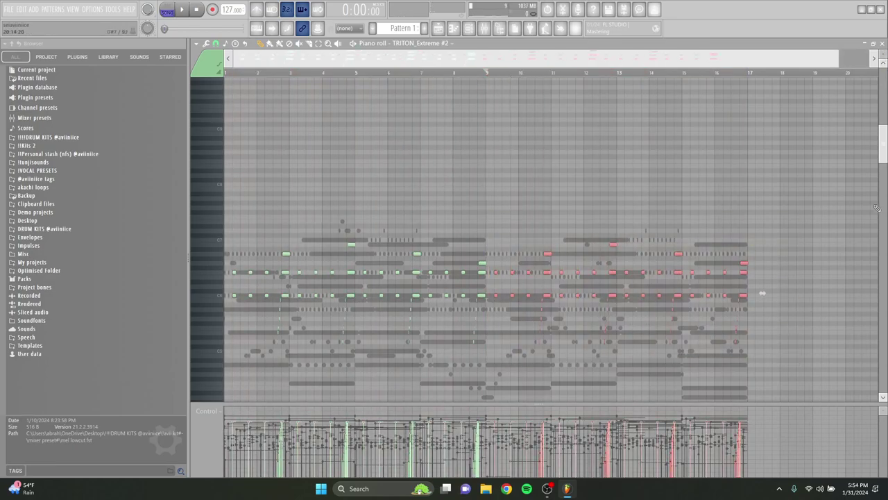
drag(764, 355, 566, 198)
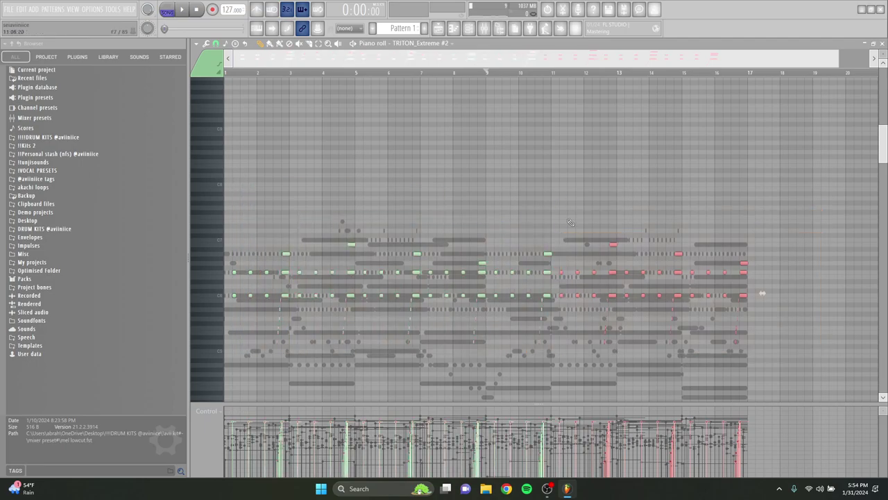
scroll(537, 314, up, 3)
scroll(537, 314, up, 3)
drag(481, 295, 482, 239)
key(space)
scroll(471, 343, down, 3)
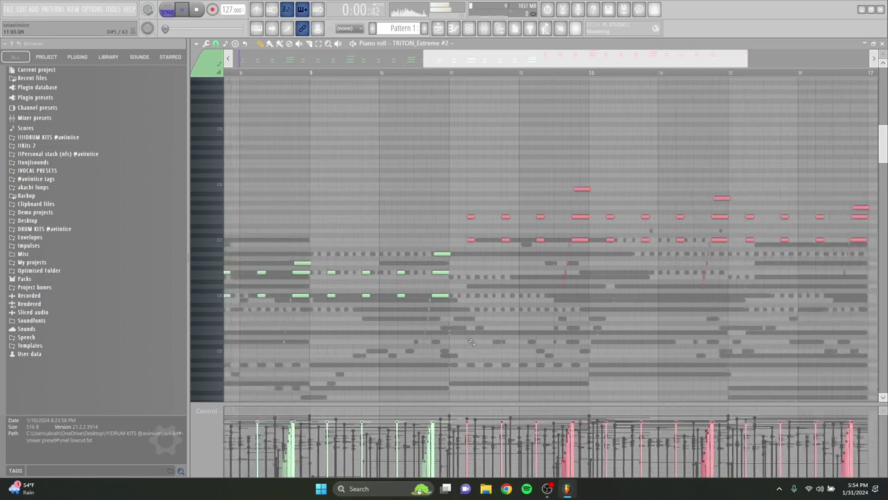
scroll(471, 343, down, 3)
ctrl+click(730, 238)
scroll(840, 64, down, 2)
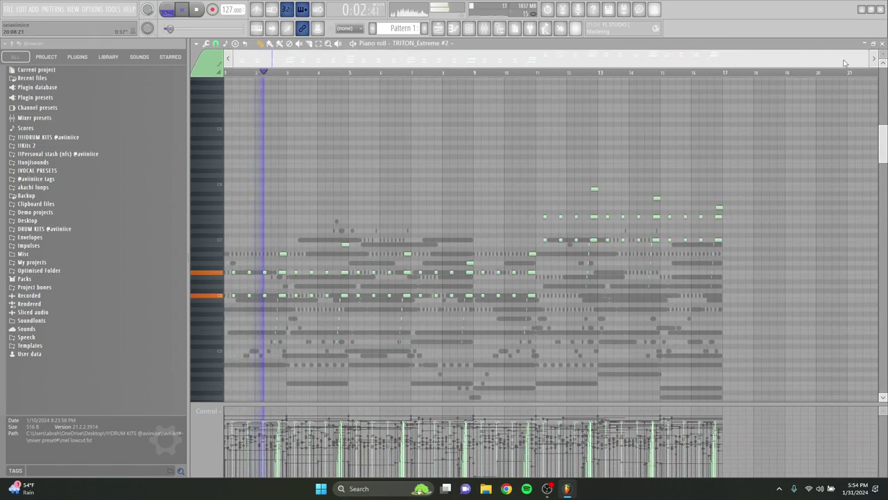
Load the mel lowcut preset onto mixer insert 11 and lower that insert's volume to about 95%
click(881, 43)
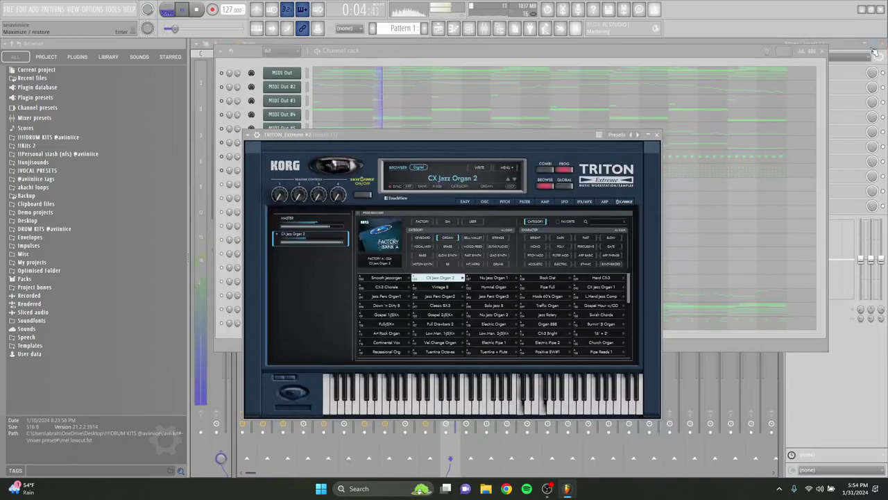
click(657, 135)
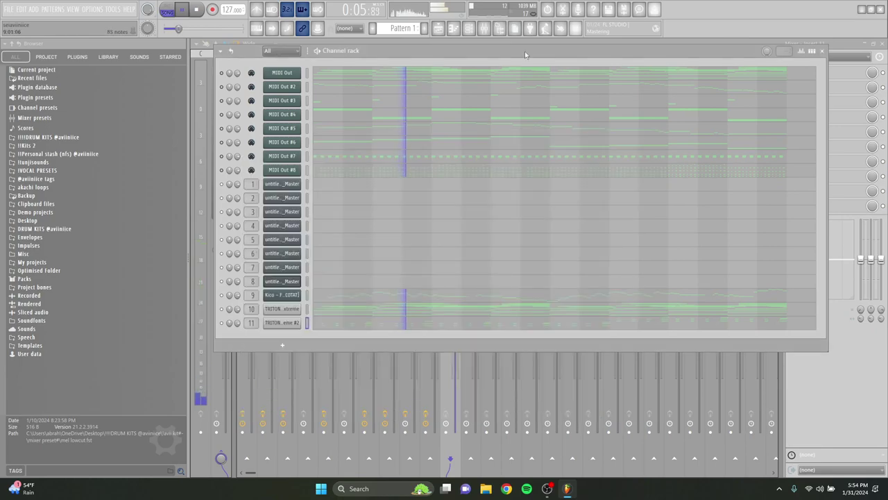
click(487, 27)
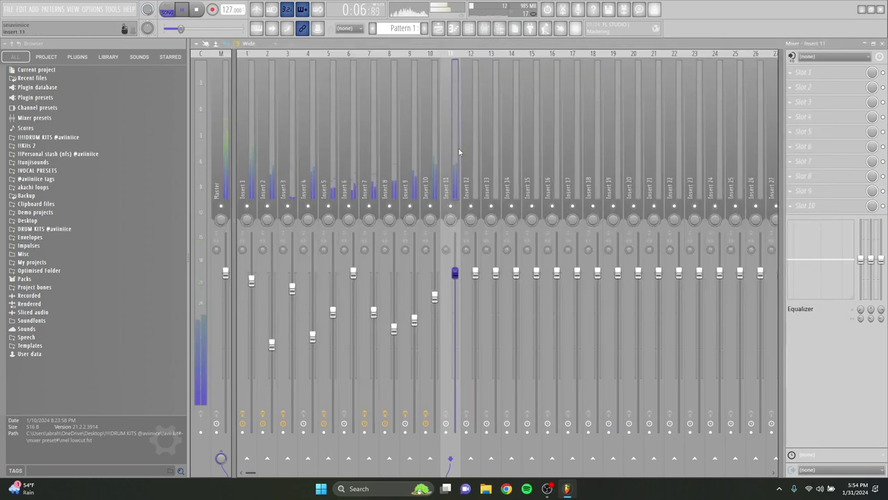
click(119, 138)
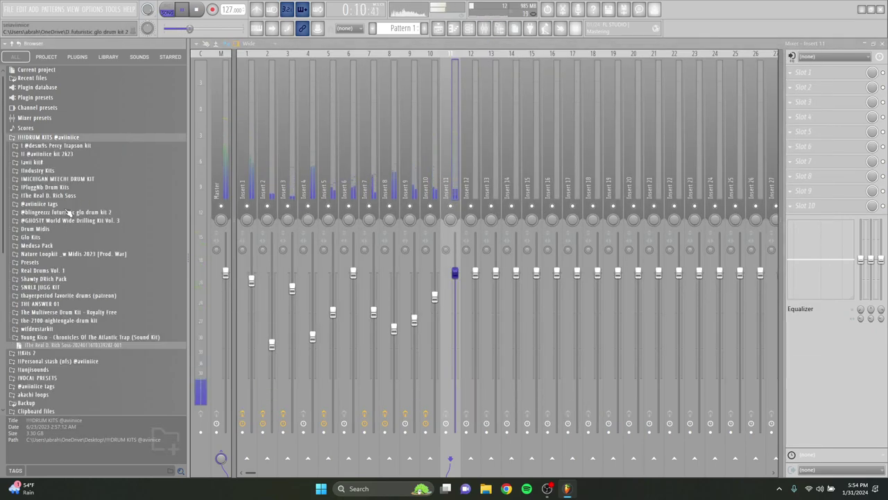
click(48, 162)
click(65, 238)
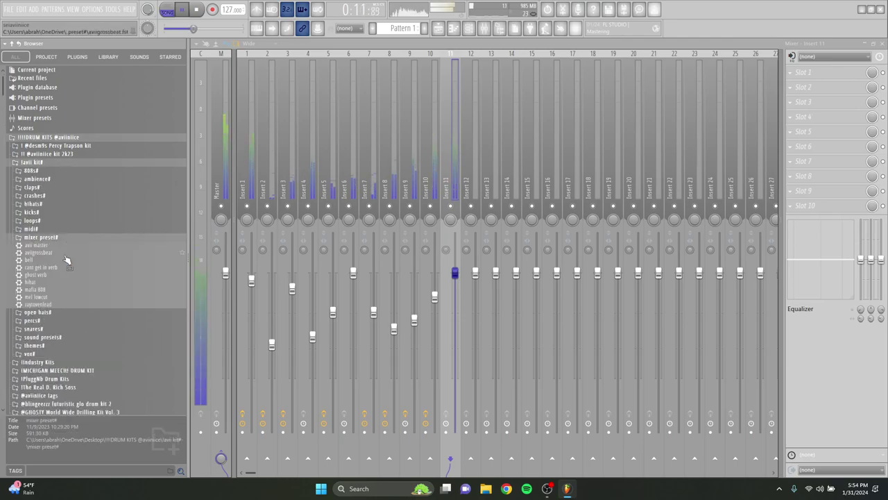
click(61, 297)
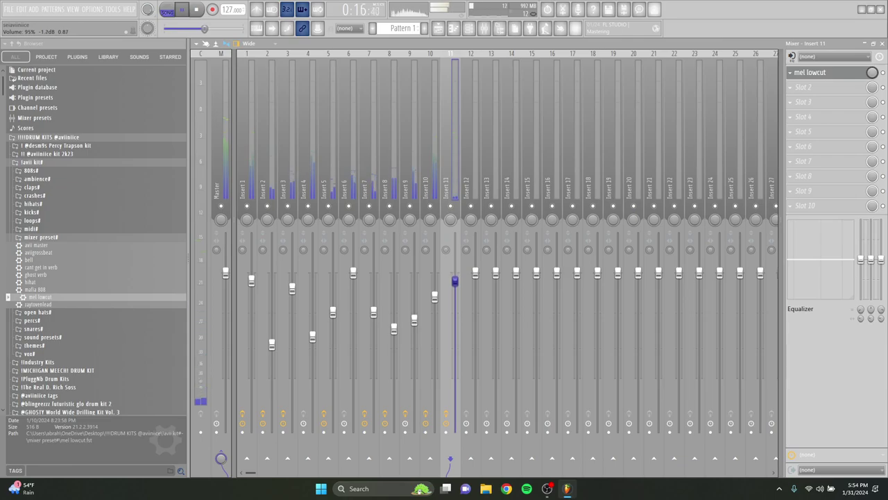
click(19, 45)
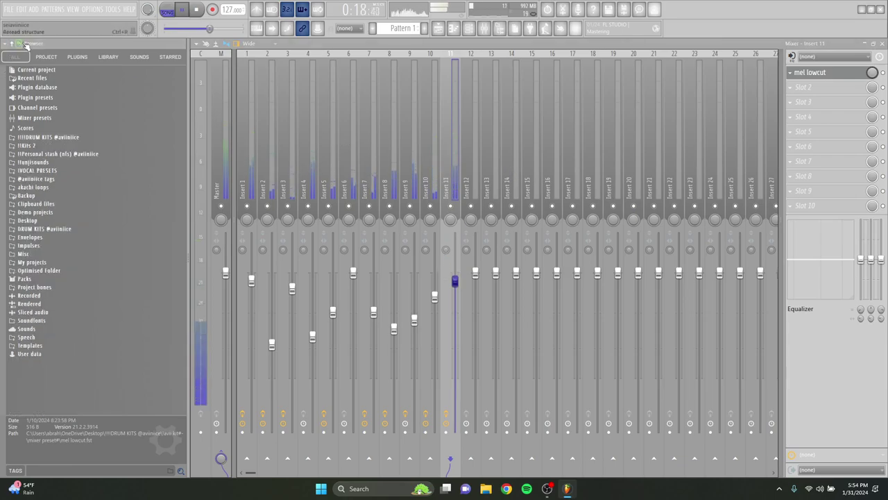
Open the TRITON_Extreme #2 notes and transpose bars 9–10 up one octave
click(448, 27)
click(469, 29)
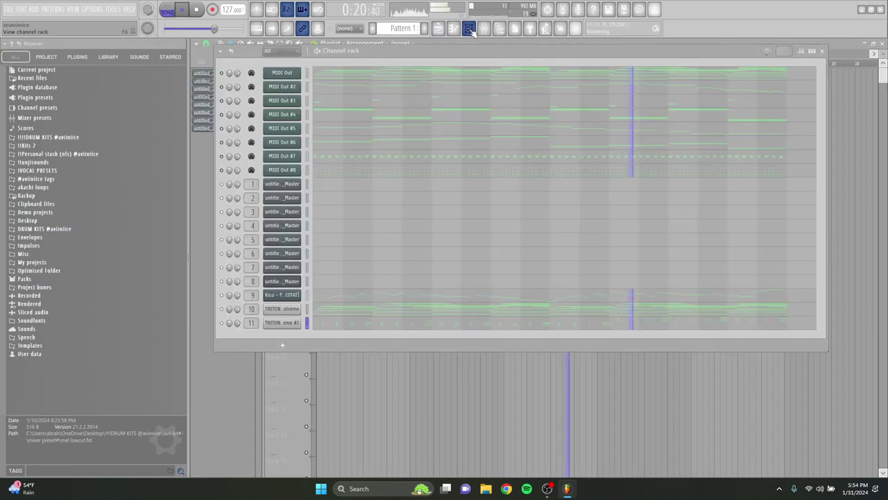
click(540, 323)
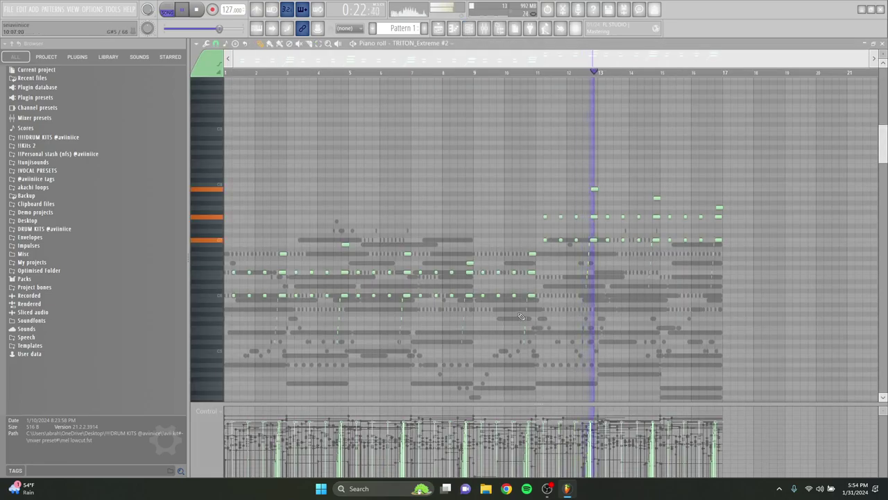
scroll(551, 337, up, 3)
drag(545, 347, 384, 252)
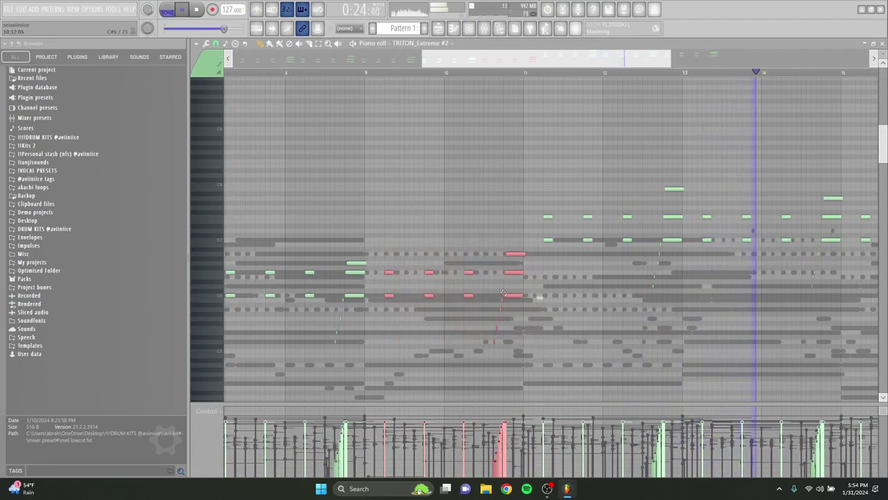
key(ctrl+Up)
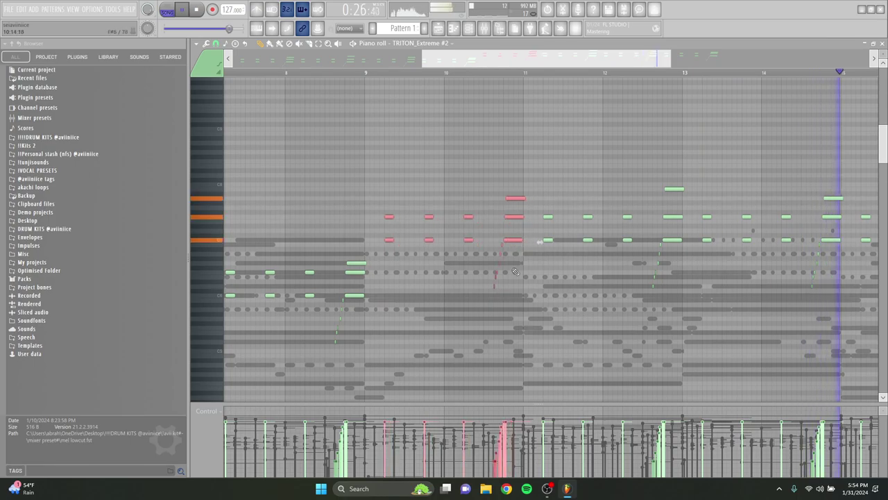
scroll(515, 325, down, 3)
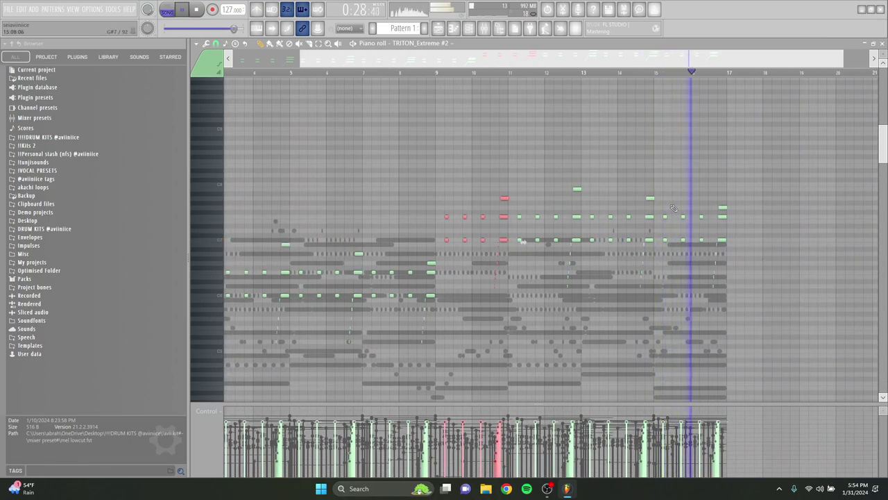
Trim the overhanging upper notes of bar 16's final chord to end at bar 17, then review the playlist
scroll(721, 208, up, 5)
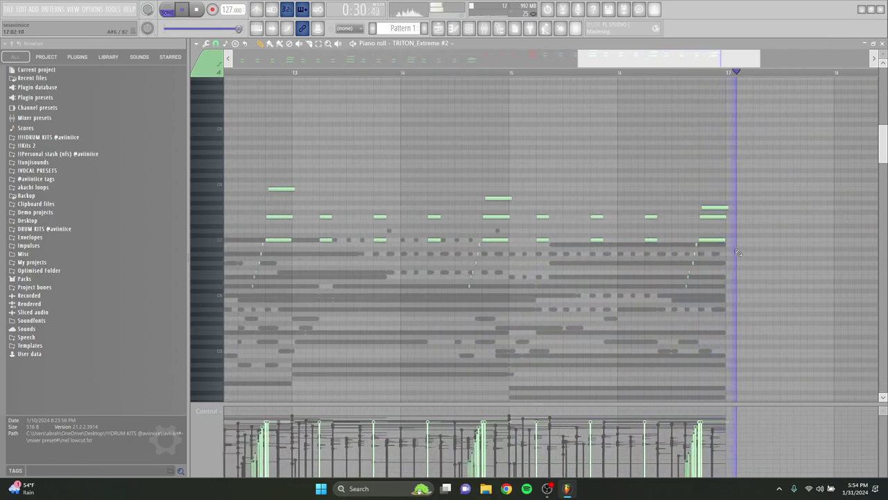
drag(722, 208, 715, 209)
scroll(722, 222, up, 3)
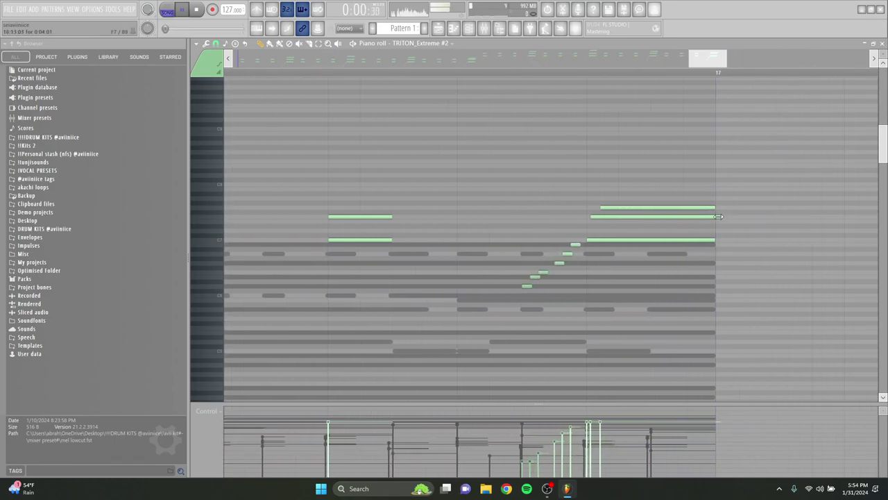
scroll(713, 255, down, 10)
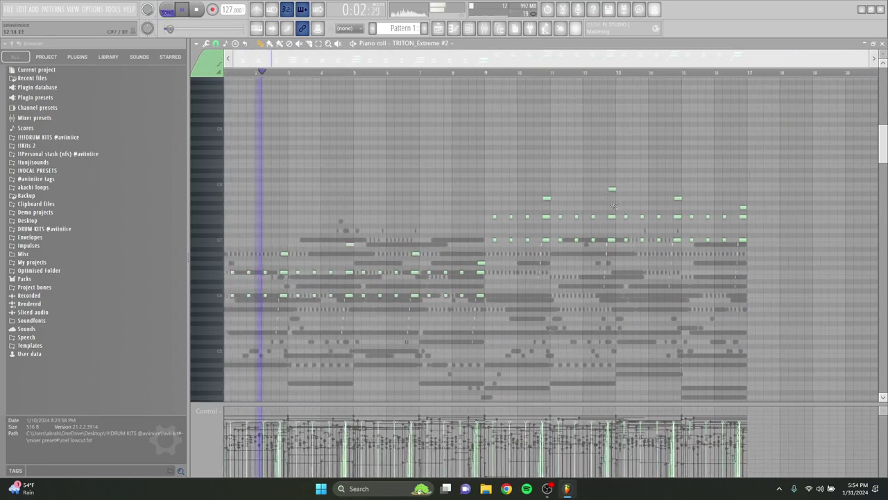
click(439, 29)
scroll(694, 185, down, 4)
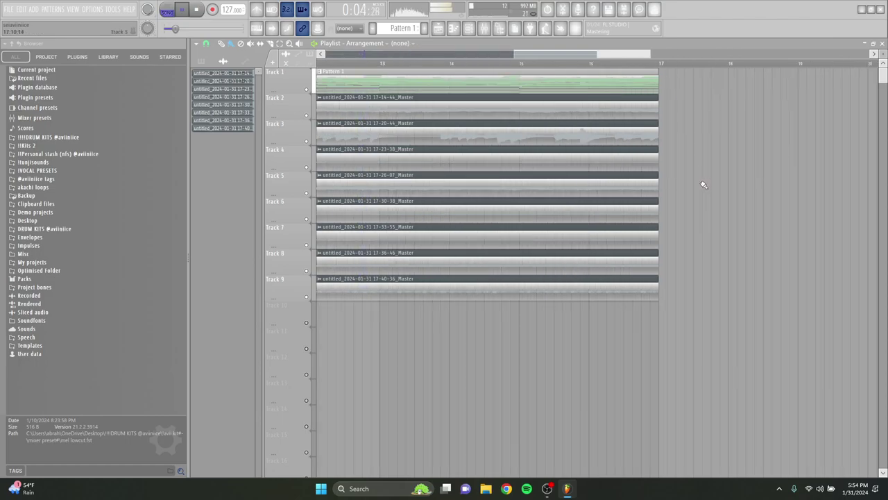
Add short A7 notes above the six short TRITON_Extreme #2 chords between bars 13 and 16
click(468, 29)
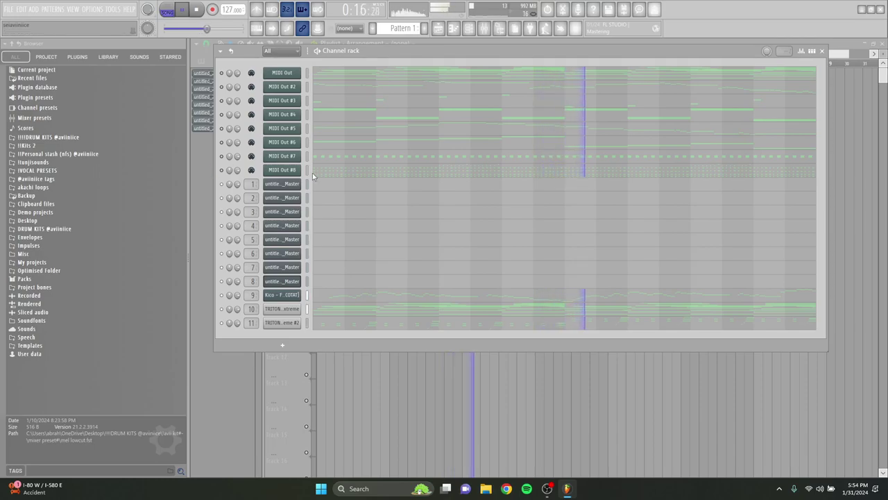
click(436, 323)
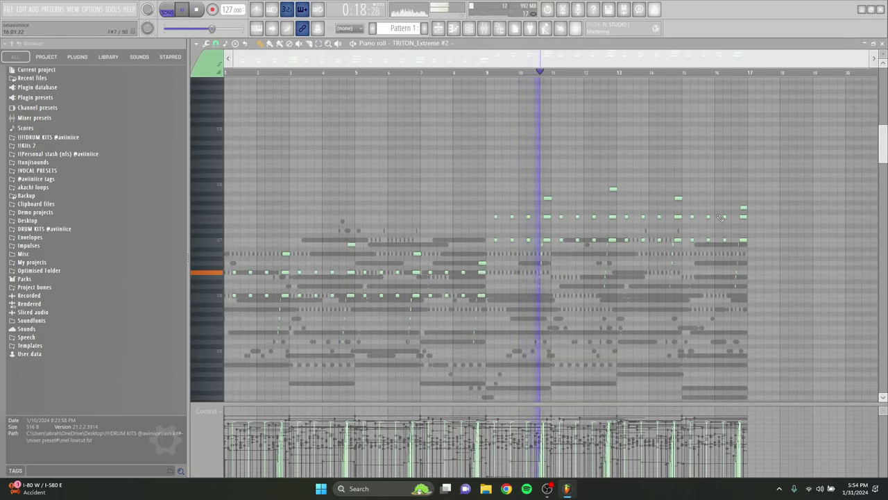
click(529, 199)
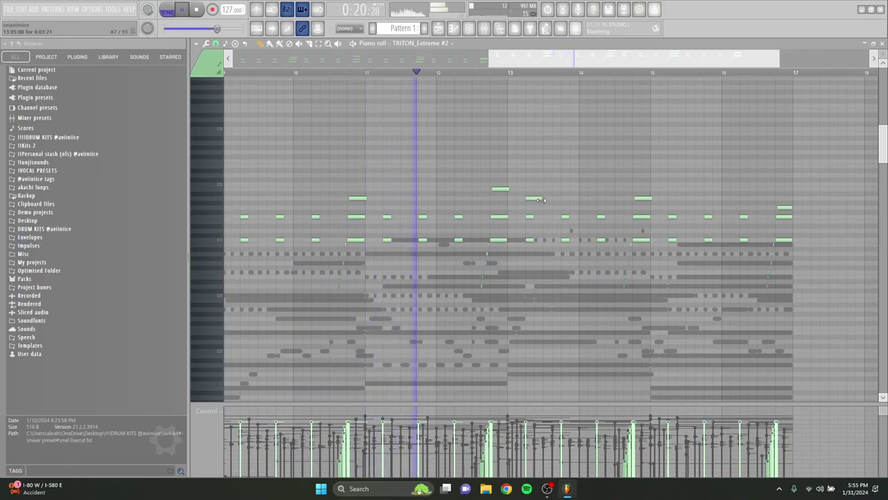
click(566, 198)
click(600, 198)
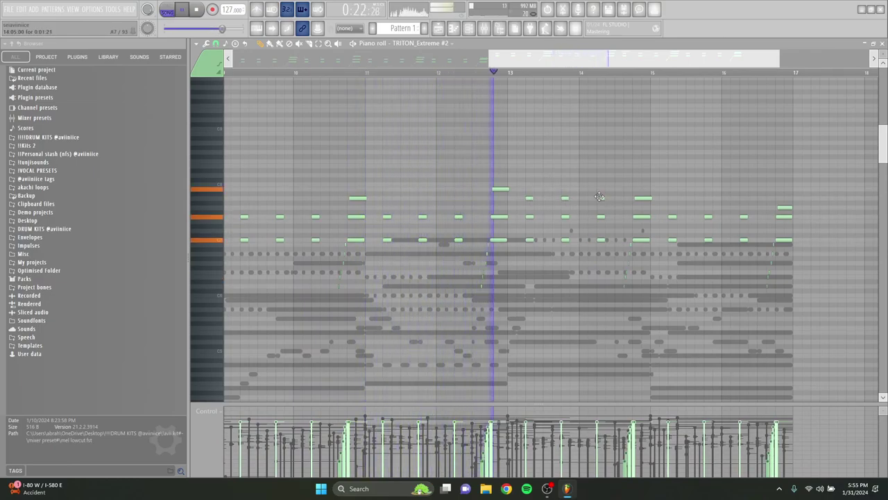
click(672, 198)
click(707, 199)
click(744, 199)
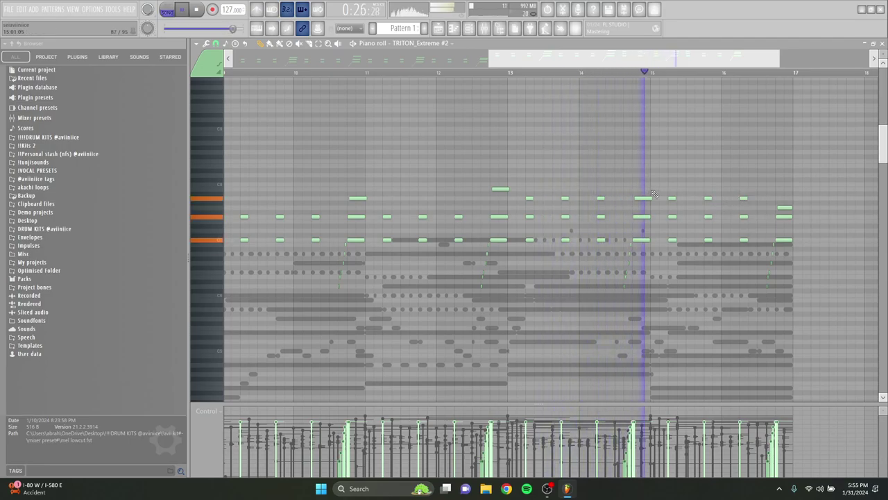
Add a higher top note to bar 14's final organ chord and play the passage
scroll(677, 189, up, 3)
drag(581, 189, 581, 81)
right_click(582, 82)
click(580, 73)
key(space)
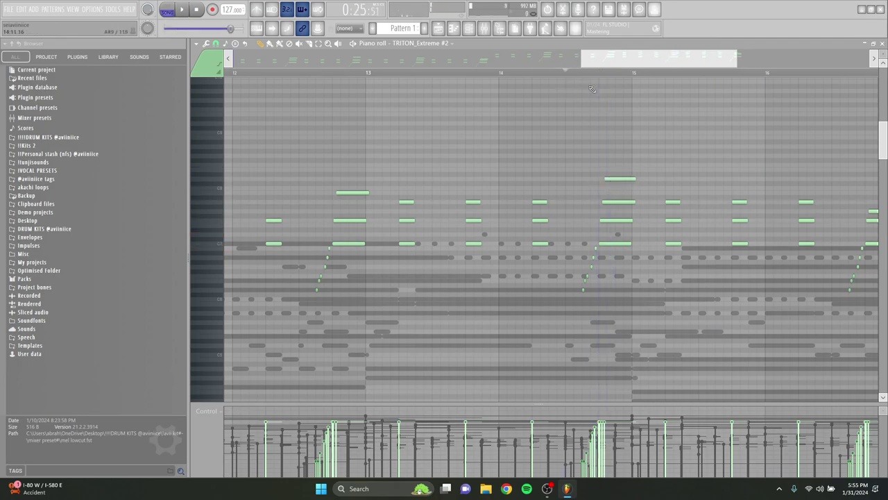
key(space)
scroll(599, 206, down, 4)
scroll(714, 208, up, 4)
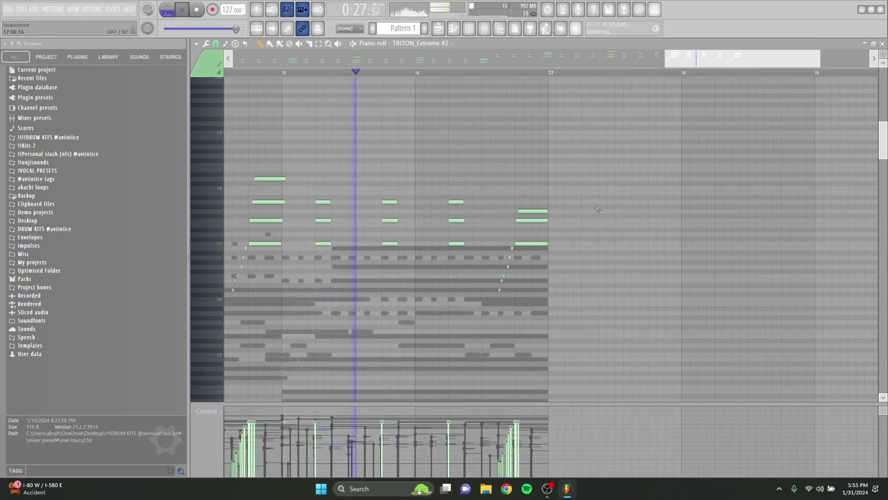
Add a C8 note on top of bar 16's final chord, starting slightly after the notes below it
click(532, 187)
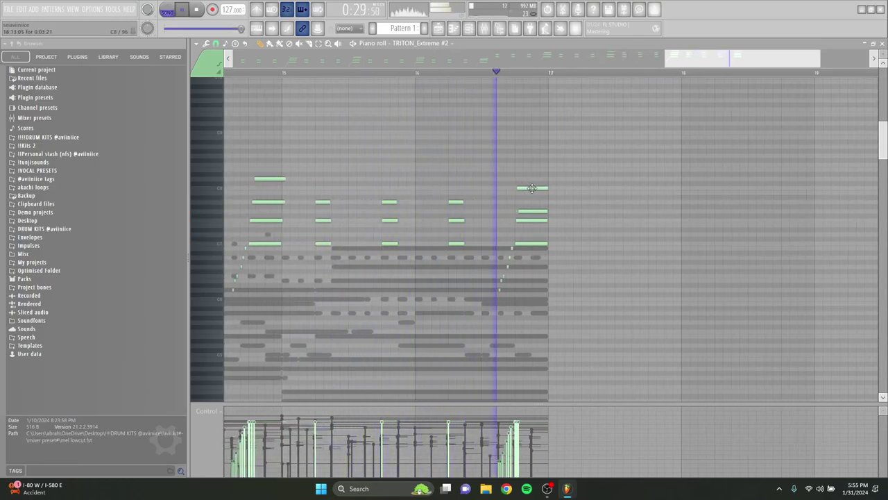
drag(531, 189, 537, 189)
key(space)
key(space)
scroll(545, 189, up, 5)
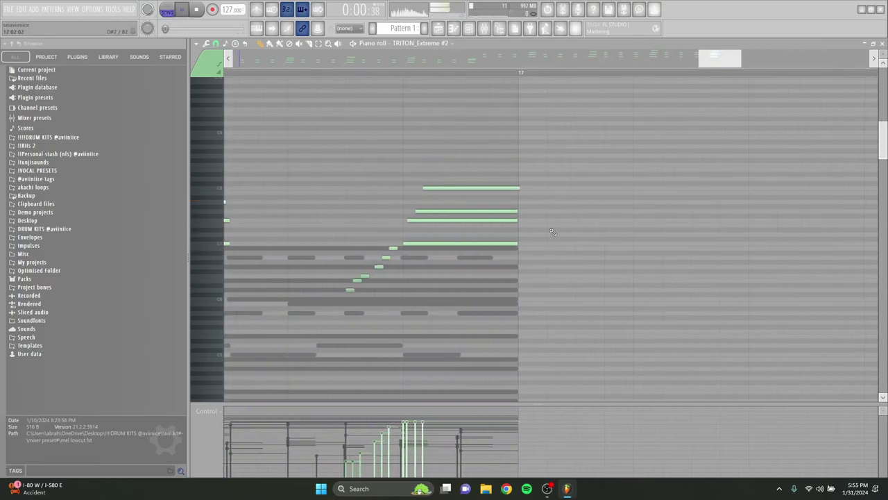
scroll(518, 188, down, 5)
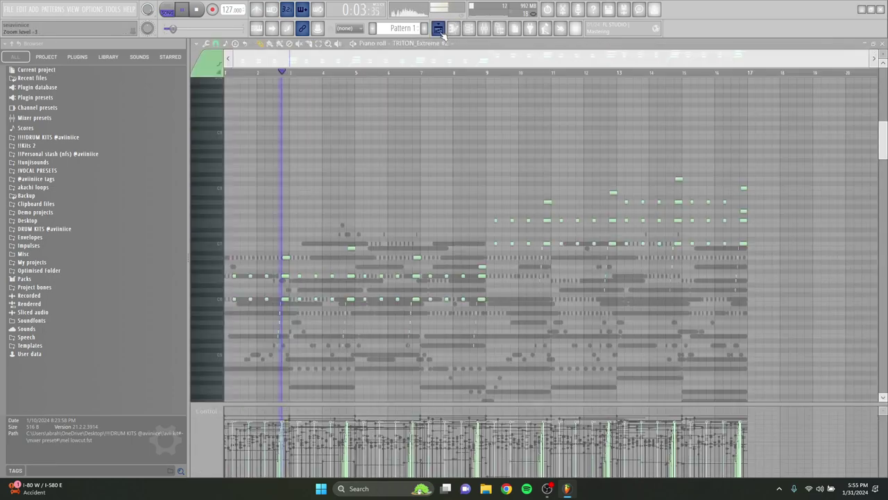
Stop playback and split Pattern 1 by channel from the playlist's pattern list
click(440, 30)
key(space)
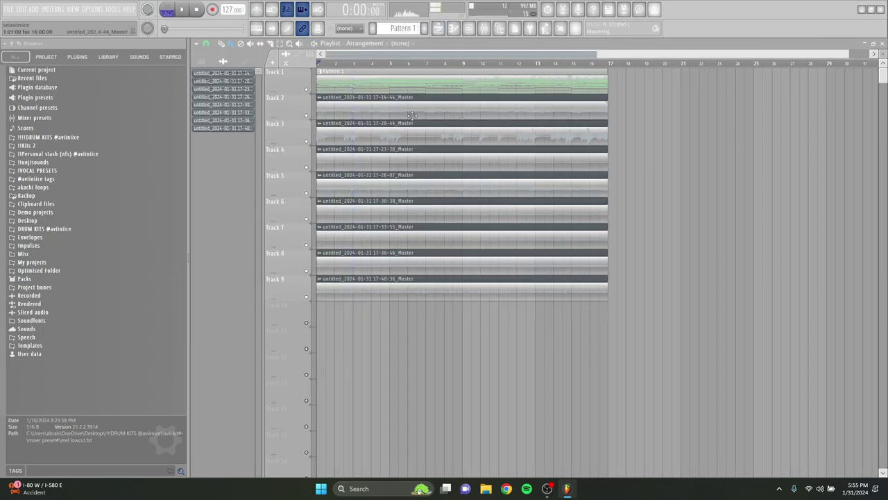
click(202, 62)
right_click(203, 62)
click(218, 76)
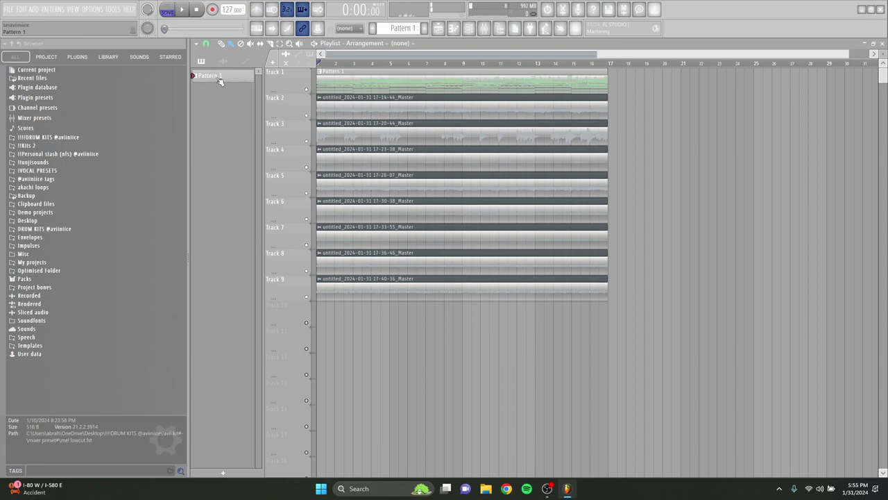
right_click(217, 78)
click(268, 228)
Delete the MIDI Out clip from Track 1 and place the Kico flute, TRITON_Extreme and TRITON_Extreme #2 patterns on tracks 10–12
drag(620, 63, 454, 82)
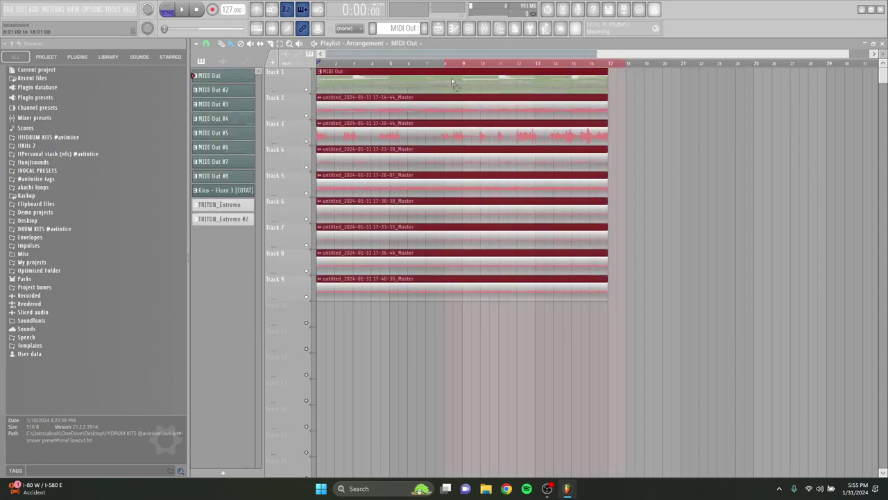
click(471, 63)
drag(611, 73, 524, 88)
key(Delete)
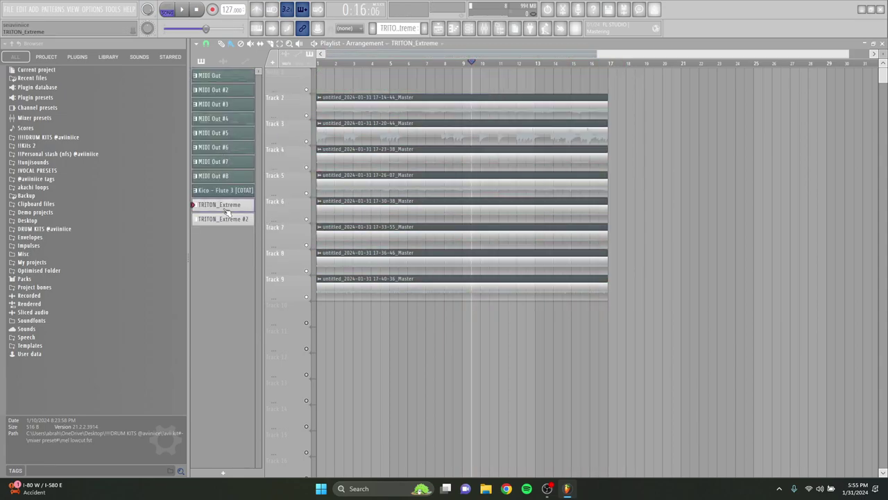
drag(241, 209, 323, 310)
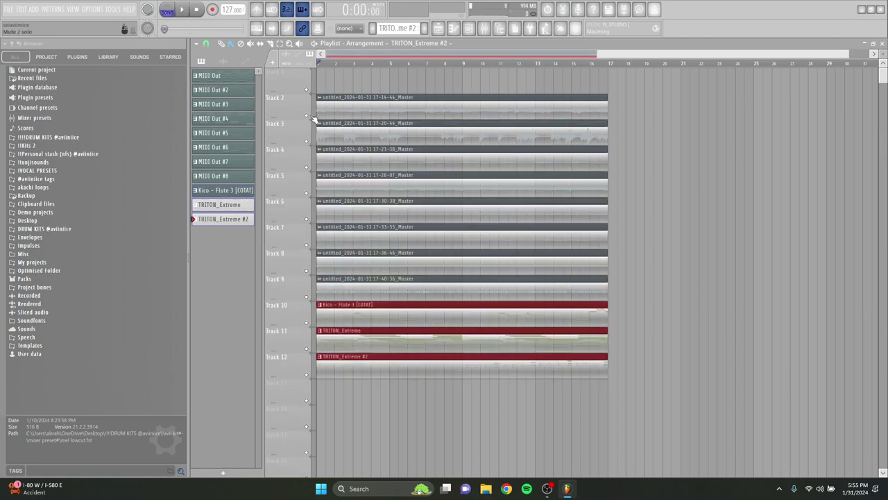
Move all playlist clips up one track and duplicate the 16-bar section three times
key(ctrl+a)
drag(369, 322, 370, 296)
key(ctrl+b)
key(ctrl+b)
key(ctrl+b)
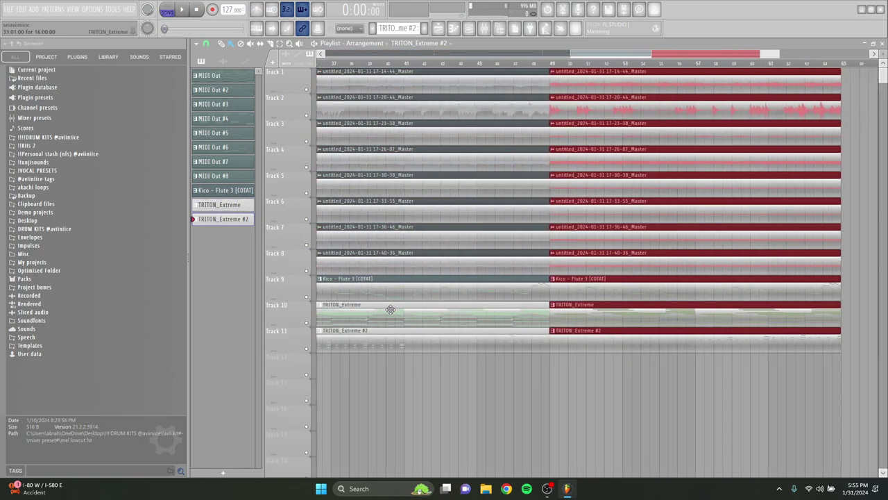
Delete the bars 1–16 clips on tracks 2–11 and the bars 17–32 clips of the Kico flute and TRITON_Extreme #2
drag(375, 346, 381, 107)
key(Delete)
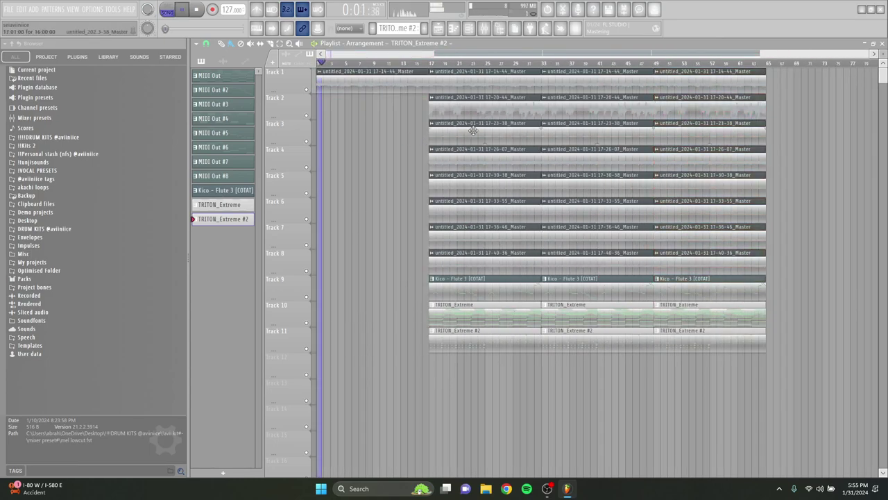
drag(884, 56, 880, 54)
drag(499, 297, 497, 272)
key(Delete)
right_click(498, 244)
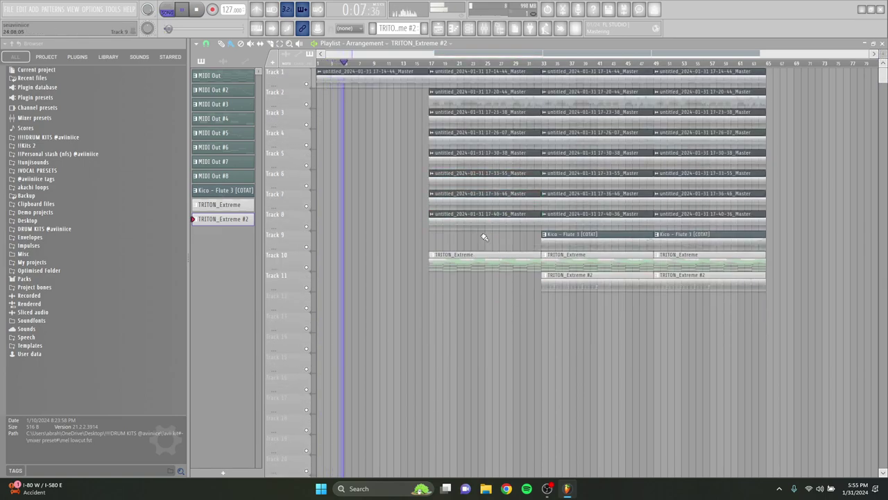
Delete the bars 17–32 clips on tracks 5–8 and the bars 33–48 clips on tracks 8, 9 and 11
drag(454, 222, 458, 156)
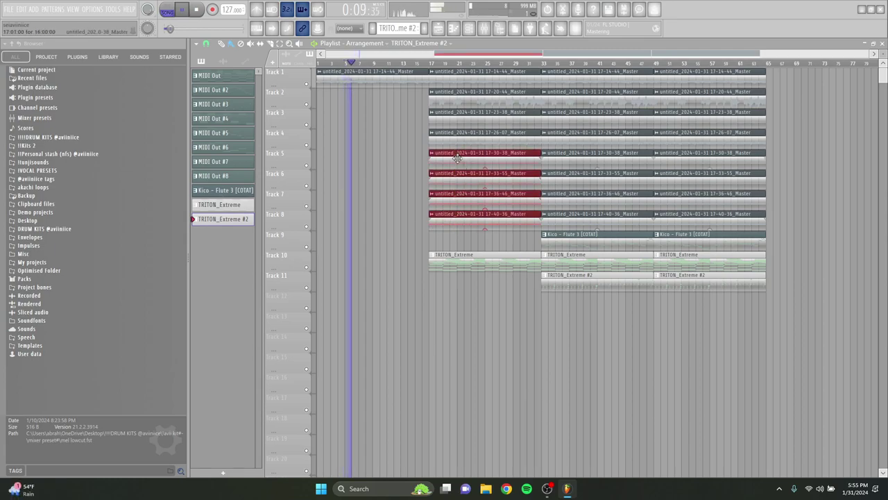
key(Delete)
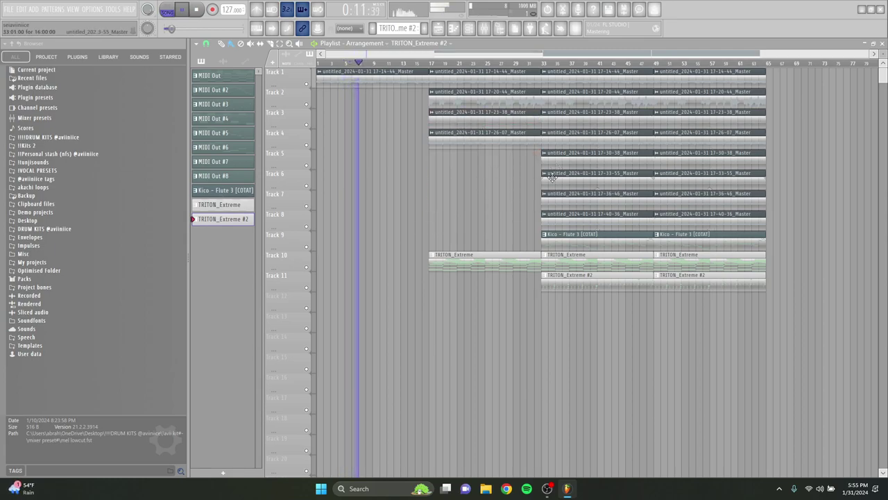
right_click(592, 224)
right_click(591, 242)
right_click(606, 286)
Duplicate the full bars 49–64 section twice and delete the flute and TRITON_Extreme #2 clips from bars 49–64
drag(751, 309, 690, 97)
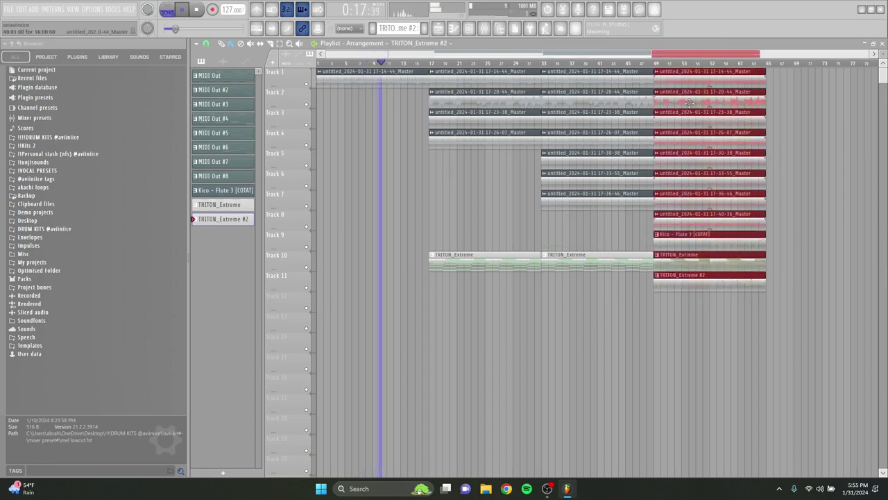
key(ctrl+b)
key(ctrl+b)
right_click(604, 279)
right_click(611, 243)
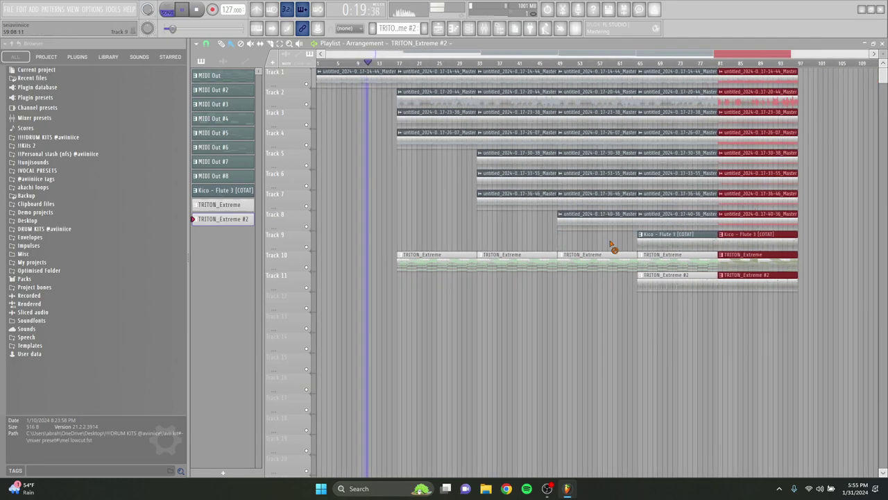
Place a TRITON_Extreme #2 clip on Track 11 and trim it to cover only bars 57–64
click(653, 286)
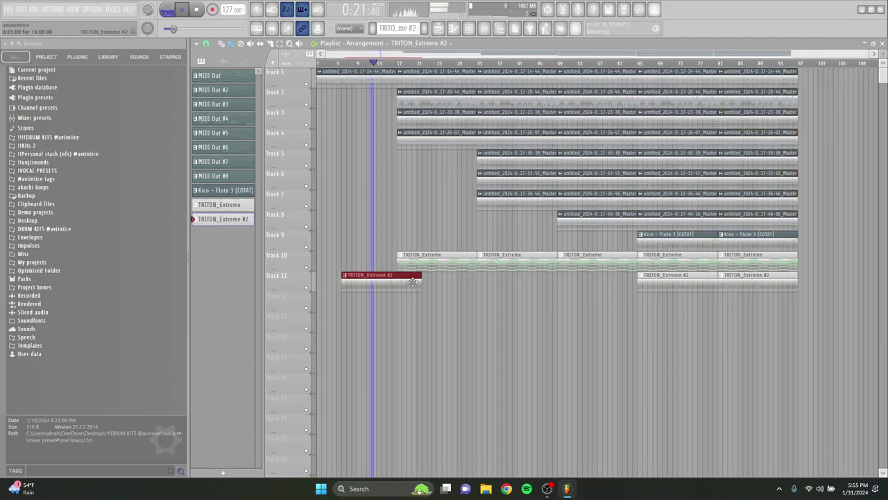
drag(389, 279, 625, 278)
drag(552, 285, 598, 289)
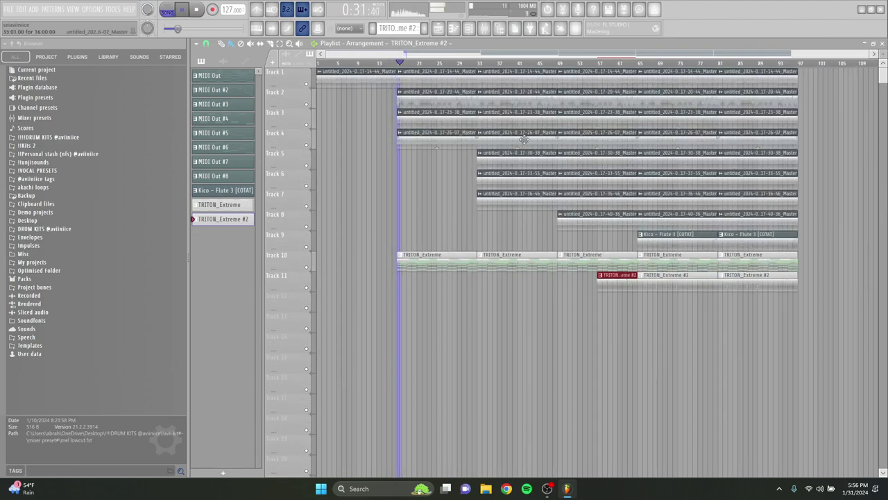
Loop bars 33–48, audition Track 7 in solo and delete its clip in that section
ctrl+scroll(514, 158, up, 3)
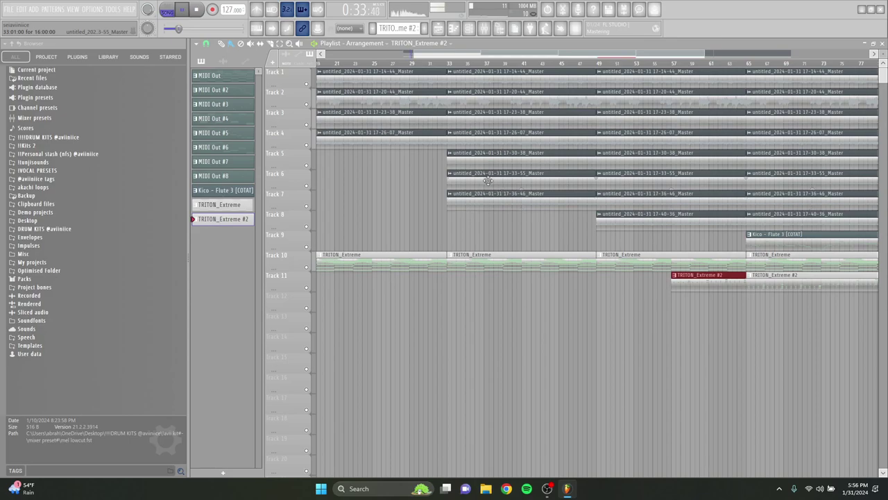
ctrl+drag(451, 64, 590, 66)
key(space)
key(space)
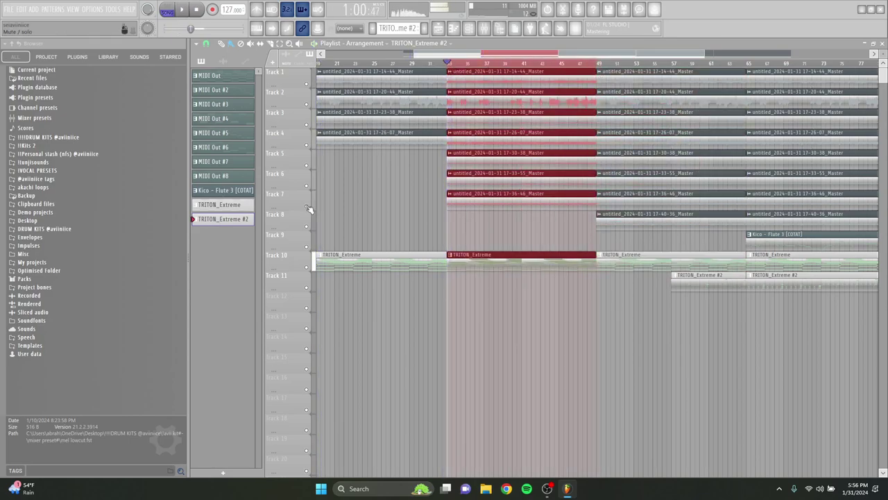
right_click(307, 206)
key(space)
right_click(475, 209)
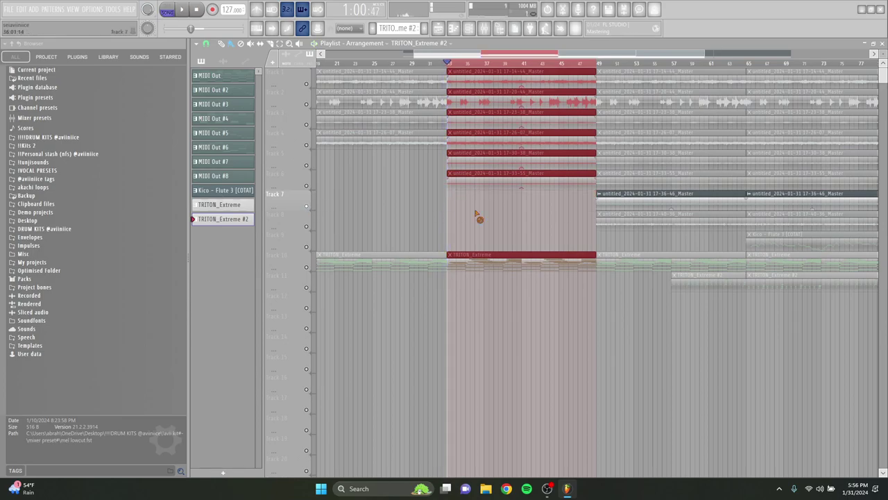
Audition tracks 6, 5 and 4 in solo, restore all tracks and clear the bars 33–48 selection
right_click(308, 186)
key(space)
key(space)
right_click(308, 186)
key(space)
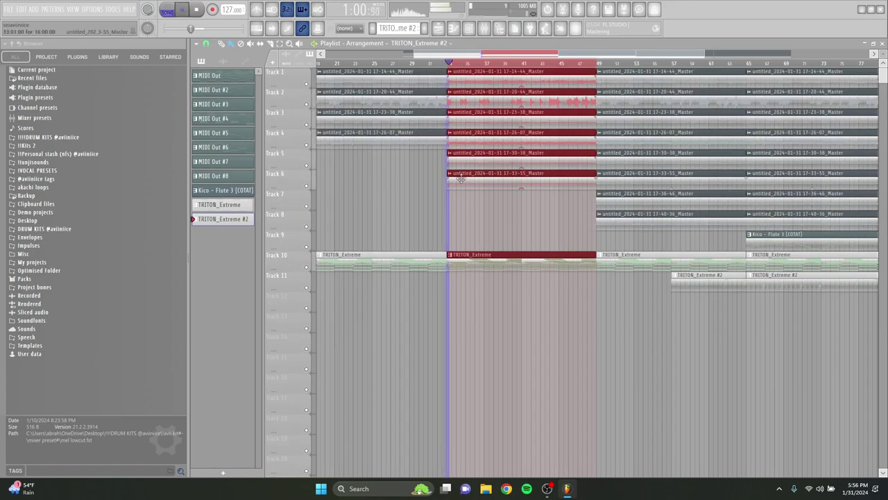
right_click(543, 66)
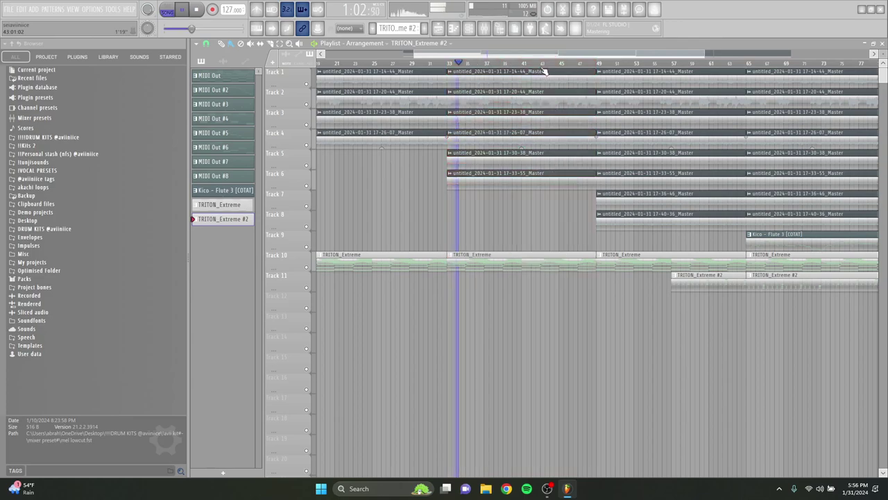
scroll(515, 200, down, 3)
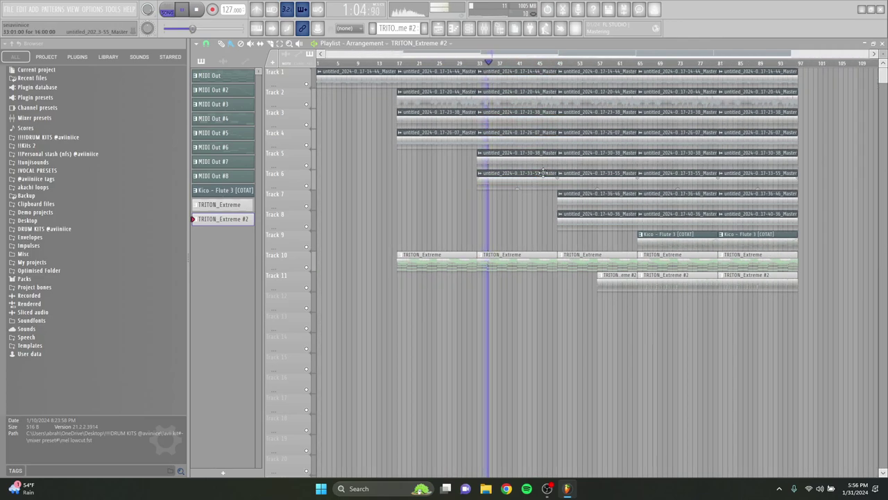
right_click(307, 186)
right_click(307, 166)
right_click(307, 148)
right_click(306, 145)
right_click(306, 146)
Remove Track 7's clips from bars 49–96 and place one 17-36-46_Master clip at bars 97–112
click(574, 223)
scroll(590, 229, up, 2)
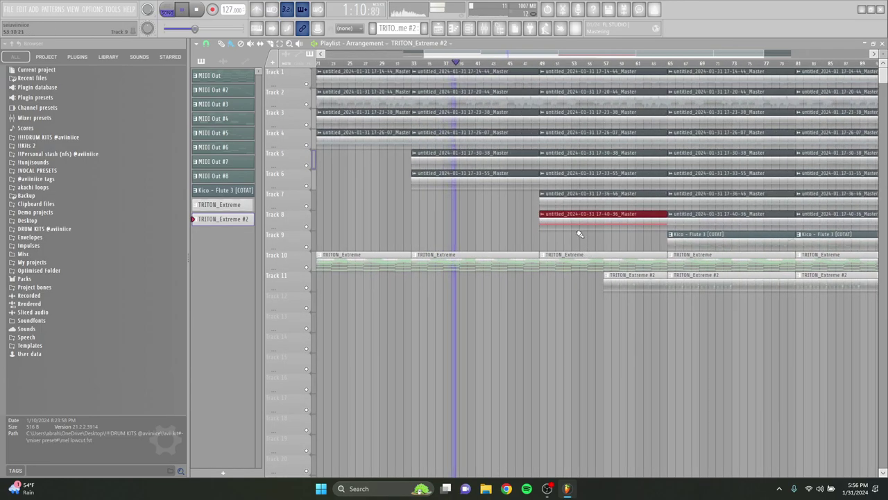
scroll(569, 236, up, 3)
scroll(552, 264, up, 1)
scroll(519, 203, down, 6)
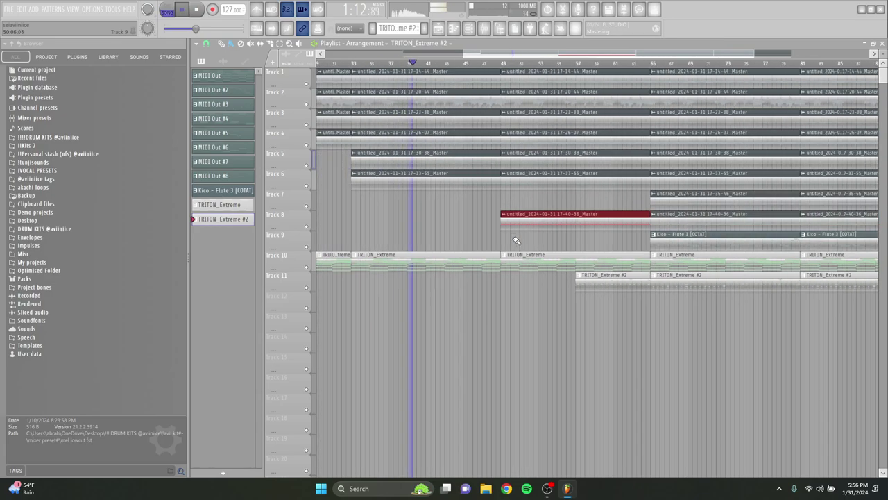
click(683, 201)
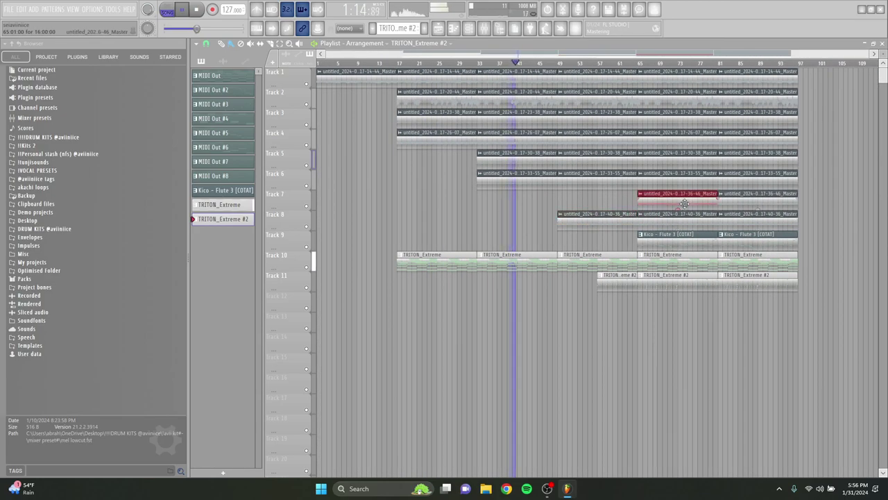
drag(821, 201, 869, 200)
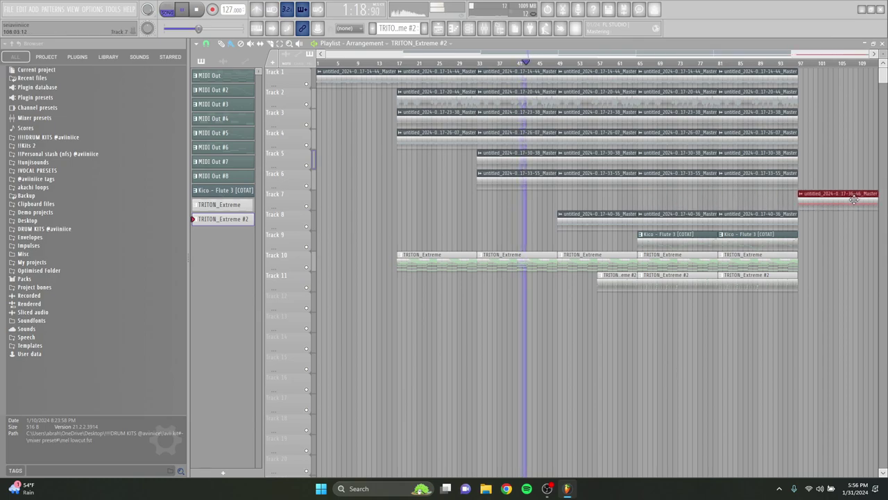
Duplicate the bars 33–96 arrangement on all tracks and move the copy to start at bar 97
drag(802, 309, 537, 71)
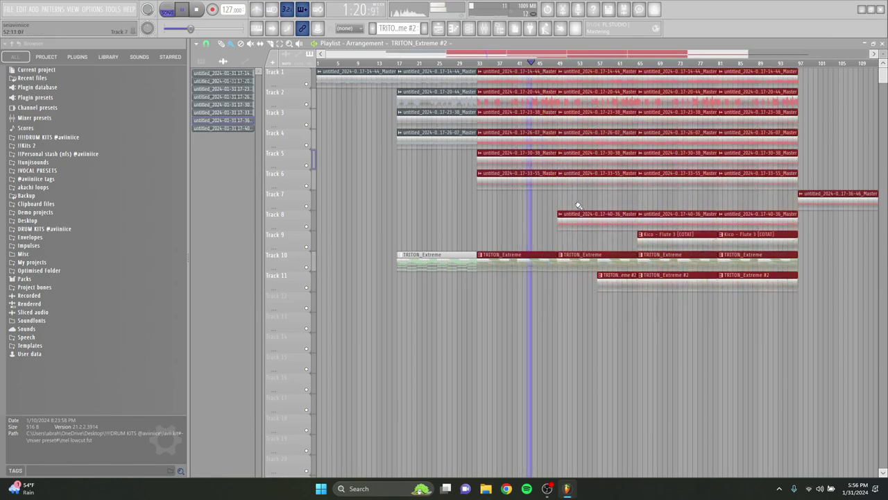
key(ctrl+b)
scroll(589, 219, down, 3)
click(607, 262)
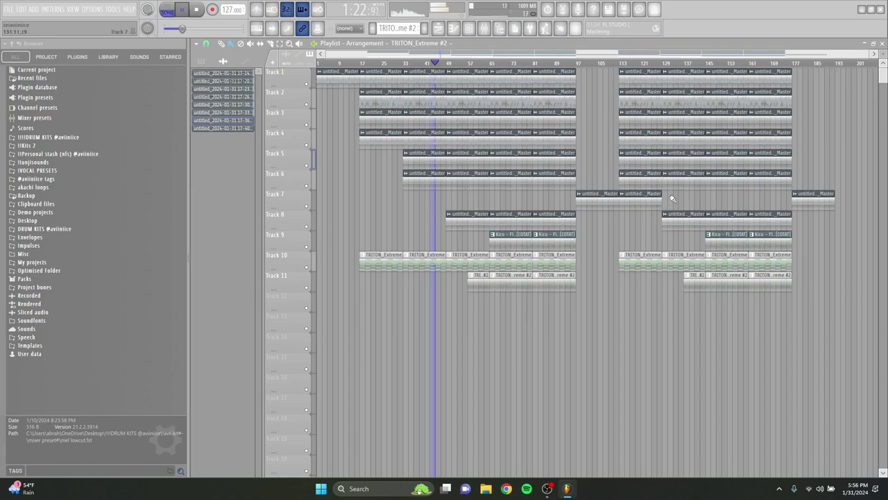
drag(845, 308, 641, 78)
ctrl+click(598, 159)
drag(851, 323, 594, 82)
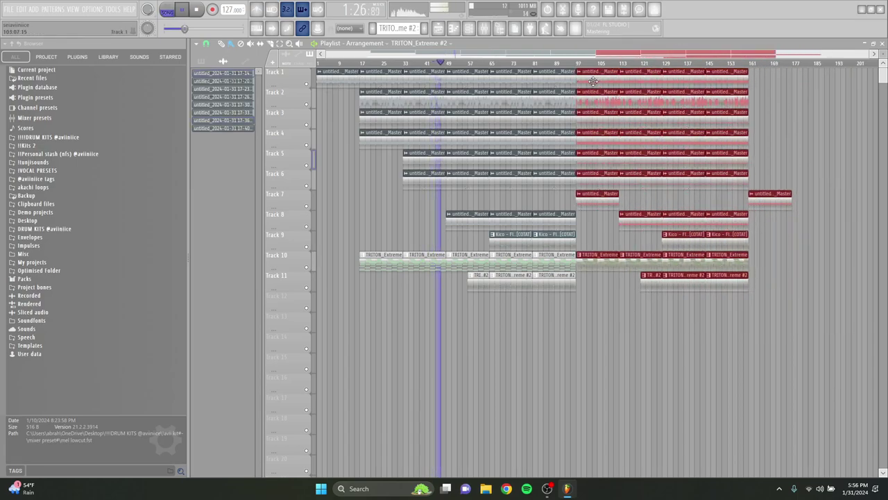
Delete Track 2's bars 49–64 clip and copy the Kico flute clip to bars 49–64 on Track 9
right_click(463, 102)
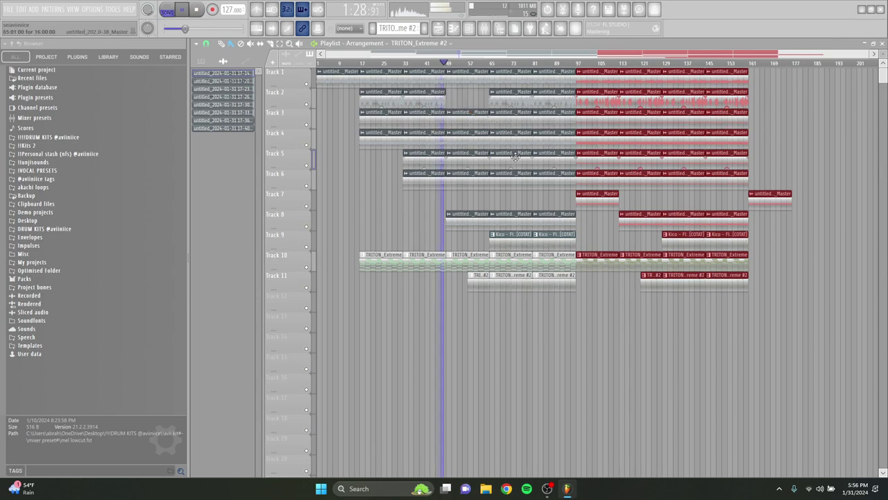
scroll(476, 213, up, 3)
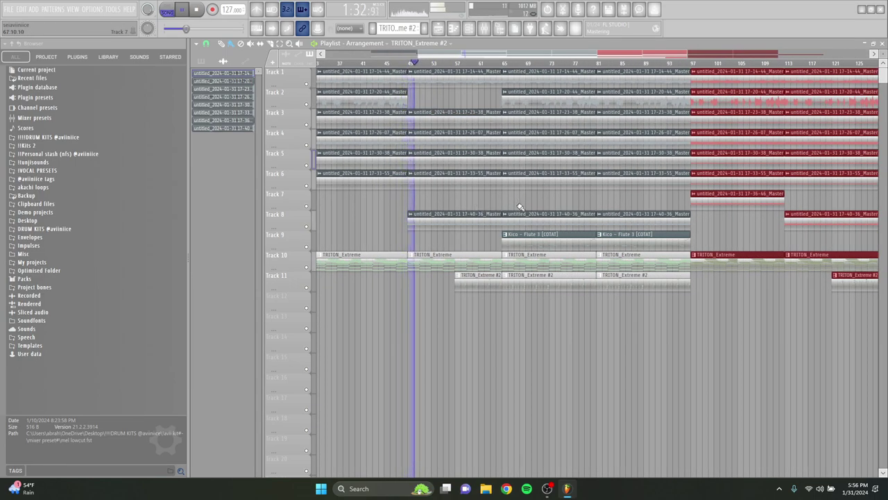
drag(536, 245, 468, 245)
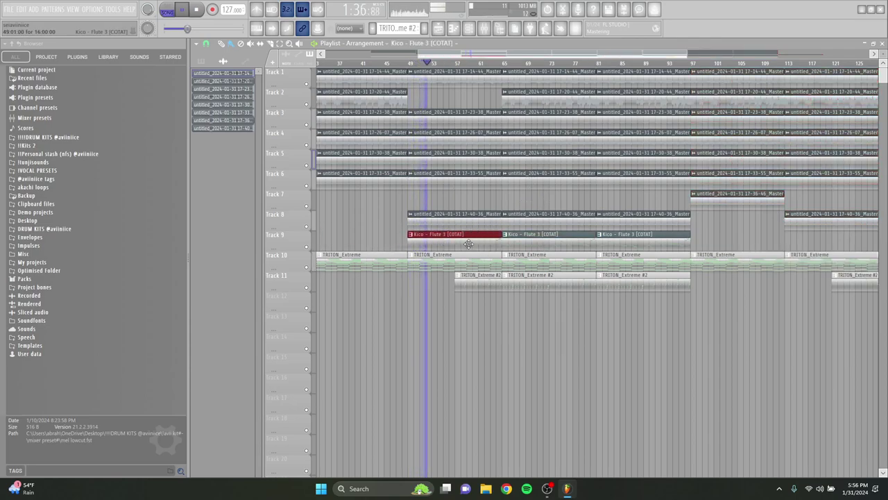
click(466, 244)
mouse_move(410, 246)
mouse_down()
mouse_move(434, 247)
mouse_move(410, 251)
mouse_up()
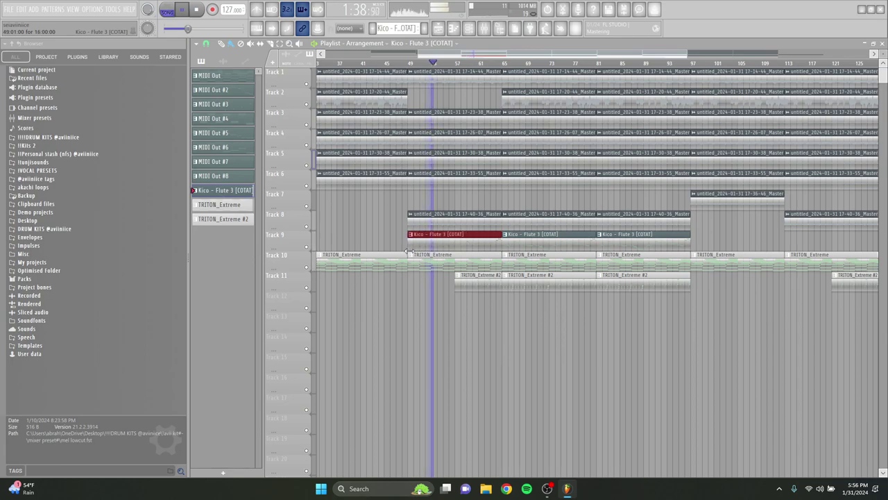
Delete Track 2's bars 65–80 clip and the Kico flute clip at bars 81–96
ctrl+click(525, 303)
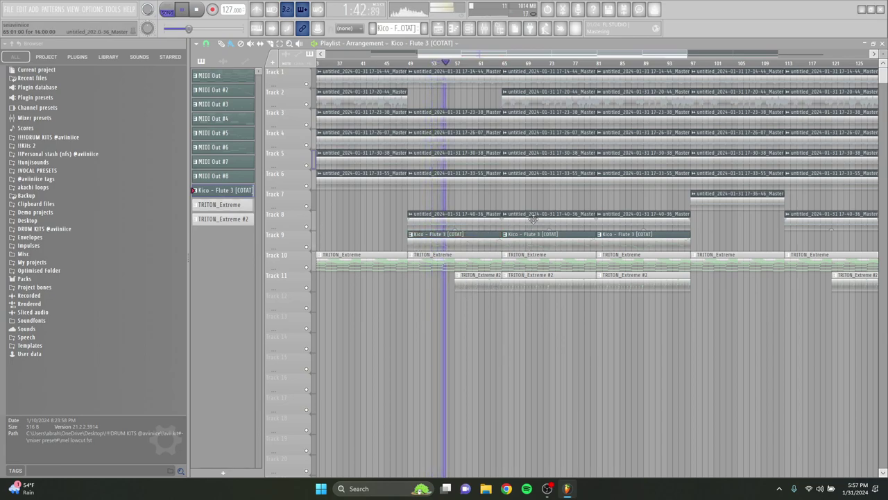
scroll(555, 200, down, 3)
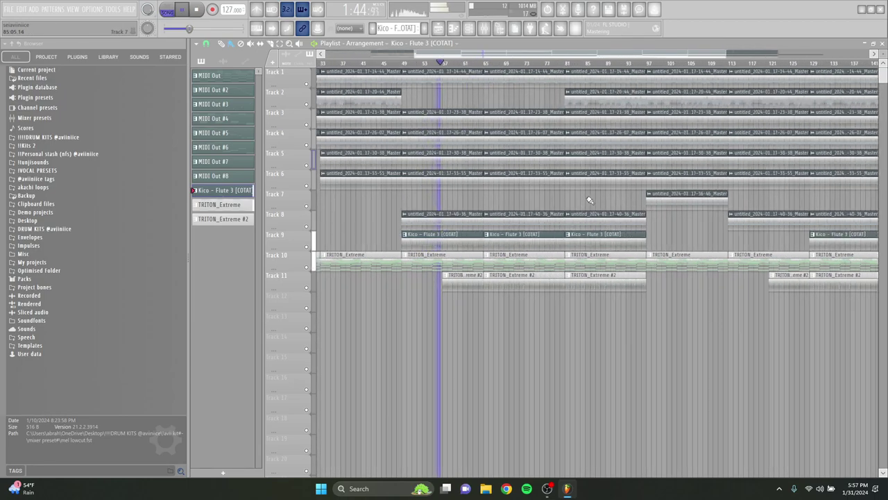
right_click(604, 242)
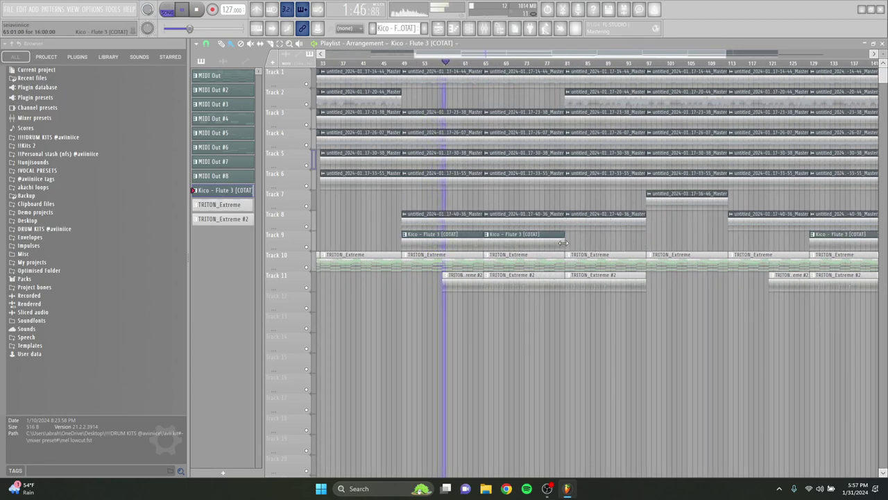
Delete the last Track 7 clip at bars 161–176 and all clips from bars 113–160
scroll(569, 246, down, 3)
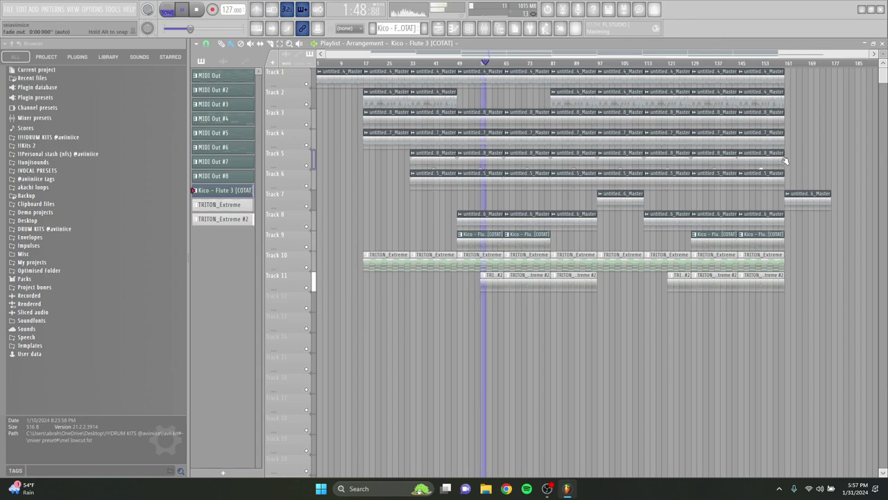
right_click(808, 199)
drag(810, 309, 659, 75)
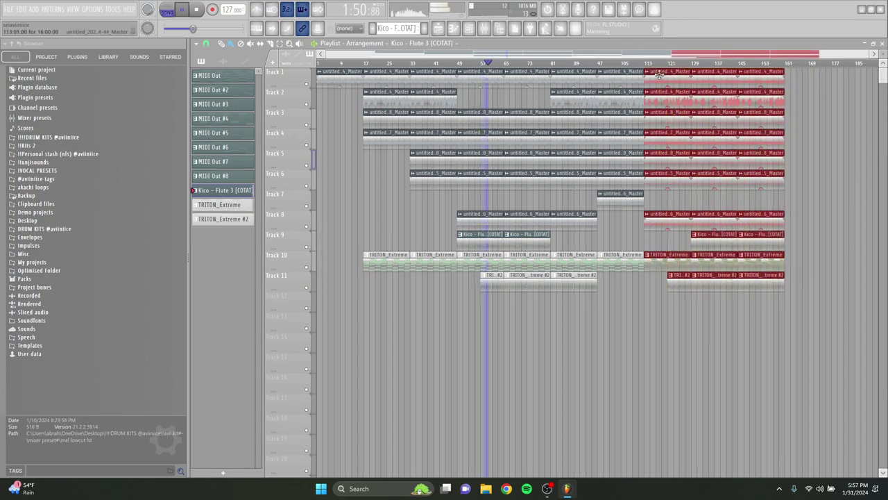
key(Delete)
Delete the bars 97–112 clips on tracks 3–7 and Track 10, keeping only tracks 1 and 2 as the outro
drag(650, 291, 627, 224)
scroll(744, 86, down, 4)
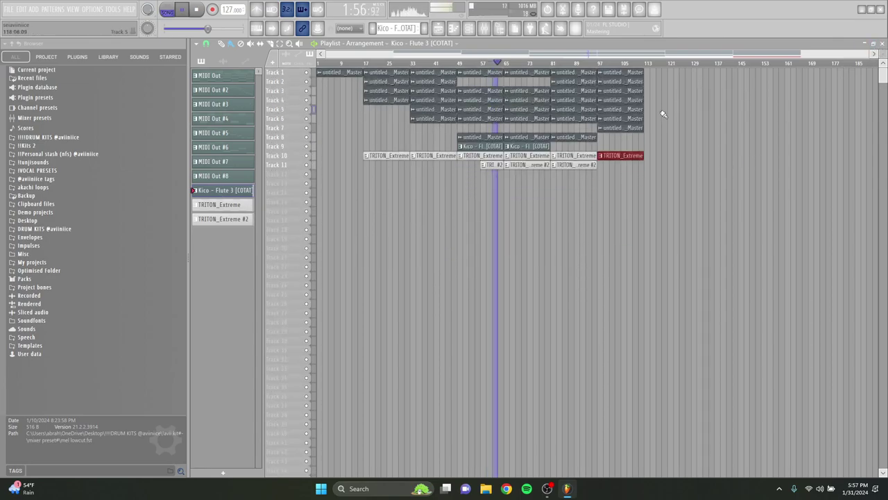
key(Delete)
drag(647, 140, 650, 88)
key(Delete)
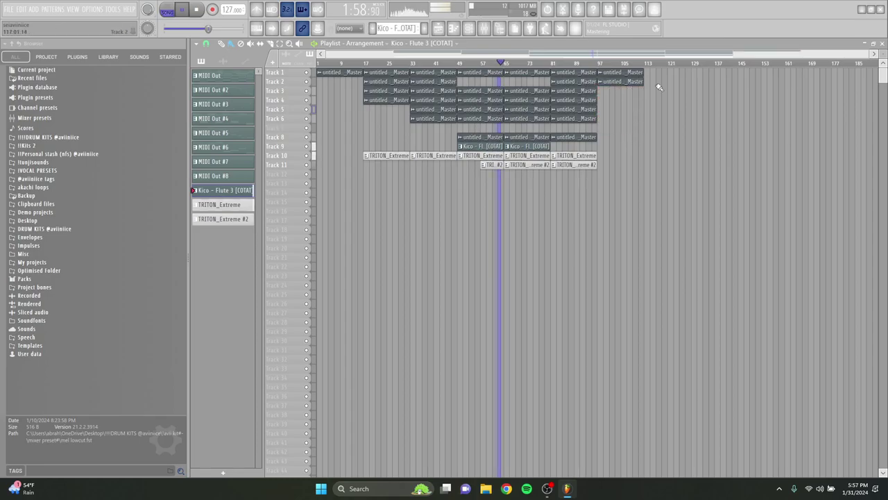
Play back the bars 49–64 section, stop, clear the time selection and return the playhead to the start
scroll(882, 53, up, 4)
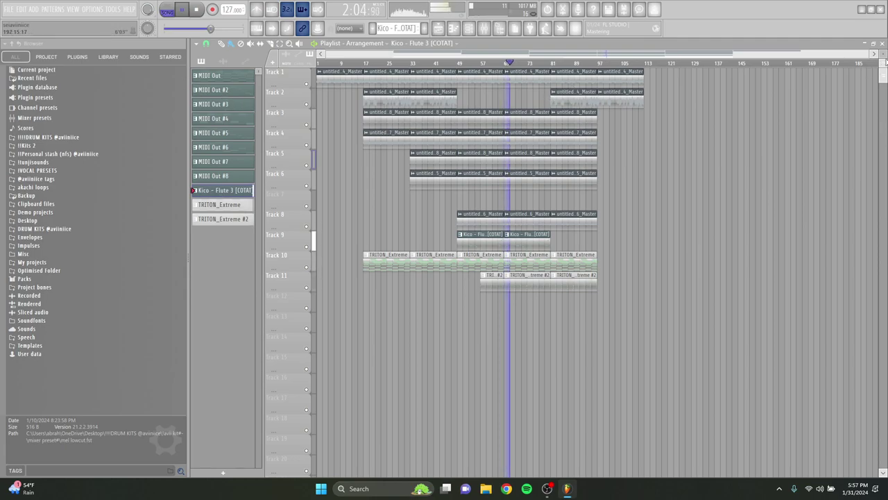
scroll(884, 62, down, 5)
scroll(646, 109, up, 1)
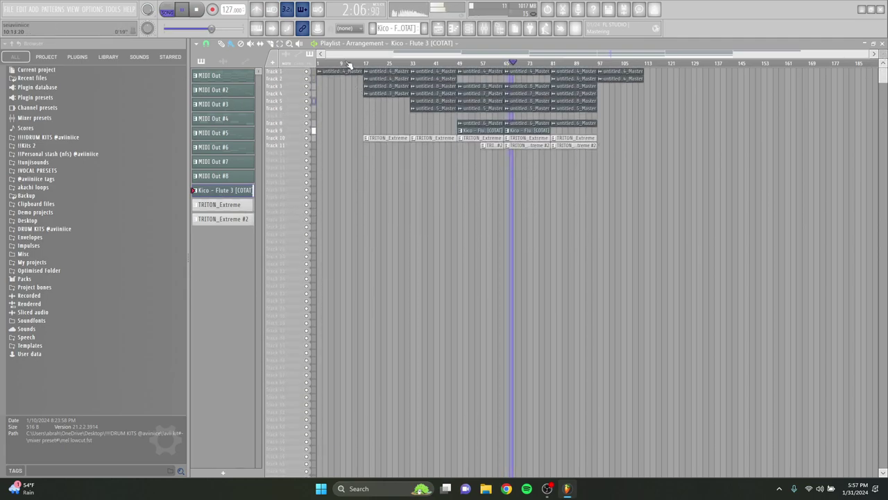
key(space)
drag(414, 65, 508, 70)
key(space)
key(space)
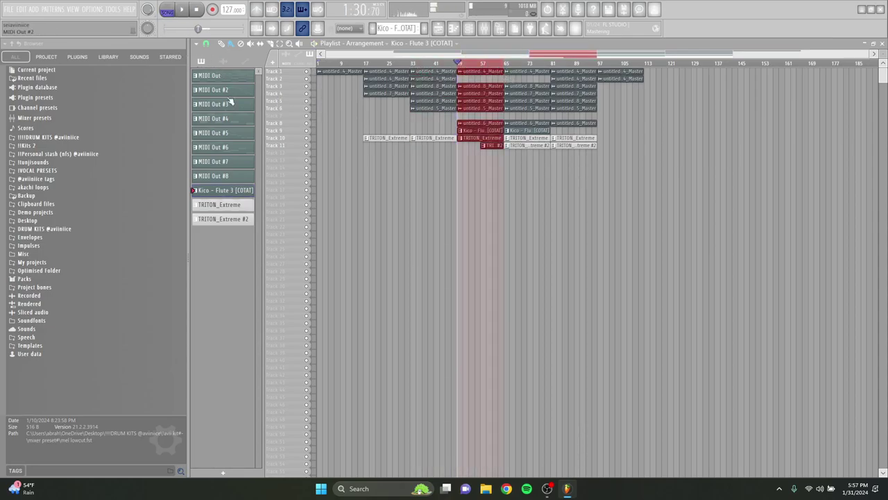
key(space)
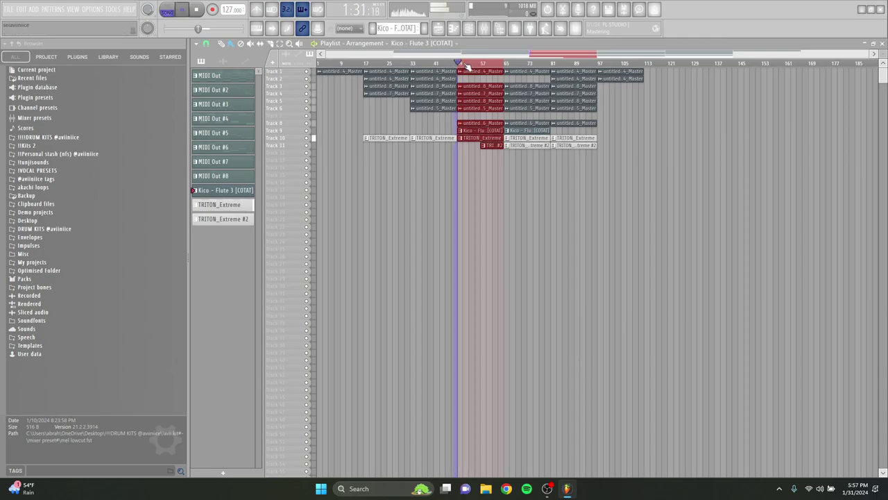
key(space)
right_click(467, 67)
drag(465, 66, 208, 77)
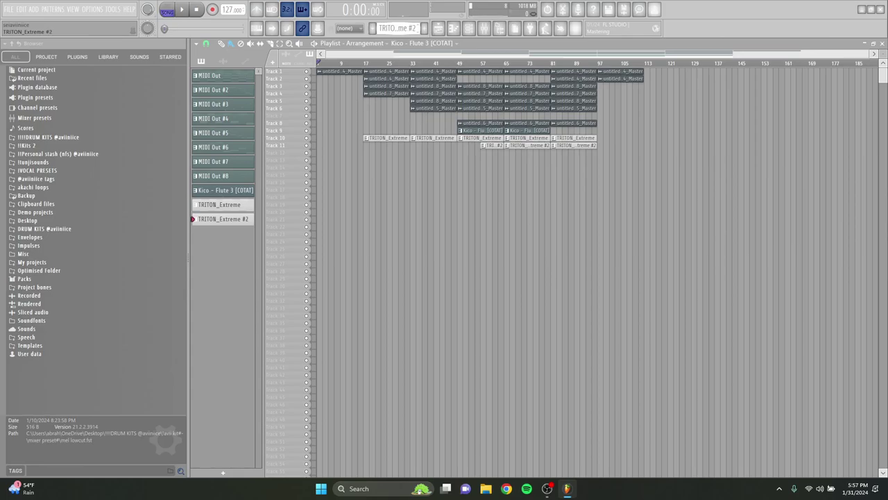
Create a new pattern and place its clip at bar 1 on Track 15, shortened to 8 bars
key(F4)
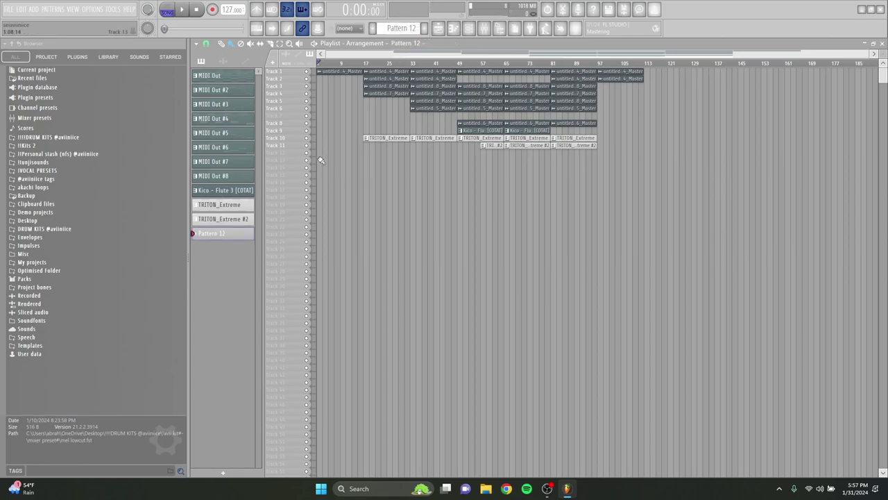
click(320, 170)
click(320, 169)
right_click(320, 168)
scroll(323, 169, up, 3)
click(320, 169)
click(323, 168)
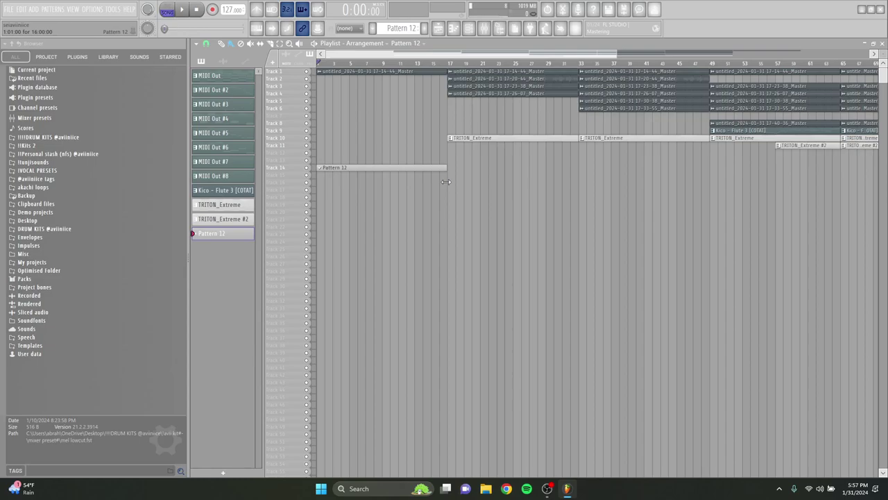
mouse_move(424, 169)
mouse_down()
mouse_move(424, 182)
mouse_move(424, 174)
mouse_up()
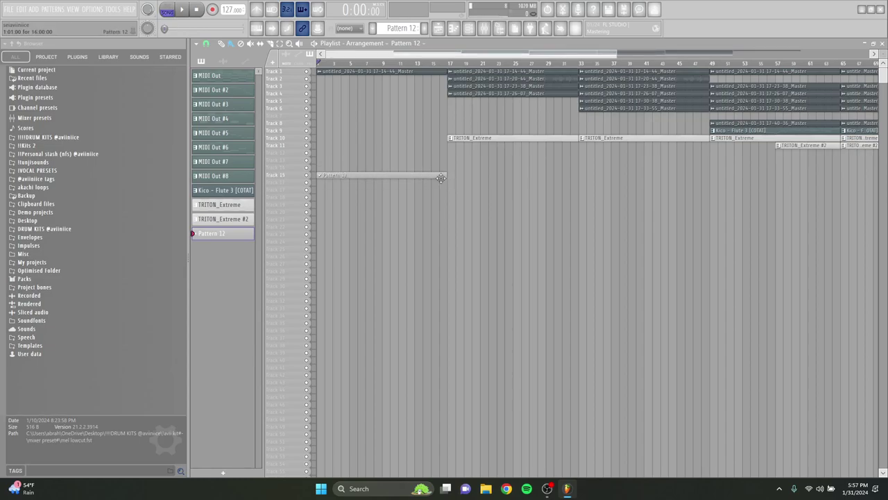
click(207, 45)
click(233, 53)
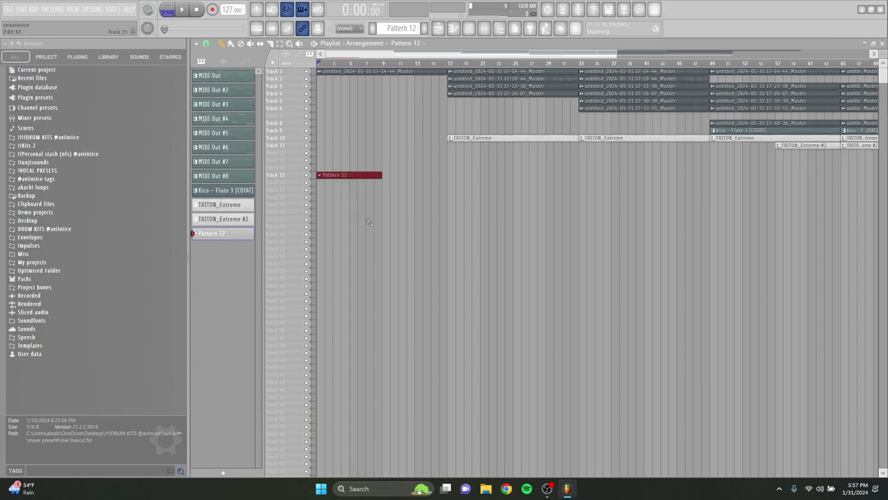
Repeat the 8-bar Pattern 12 clip along Track 15 up to the end of the arrangement at bar 112
key(ctrl+b)
scroll(393, 242, down, 3)
key(ctrl+b)
key(ctrl+b)
key(ctrl+b)
key(ctrl+b)
key(ctrl+b)
key(ctrl+b)
key(ctrl+b)
key(ctrl+b)
key(ctrl+b)
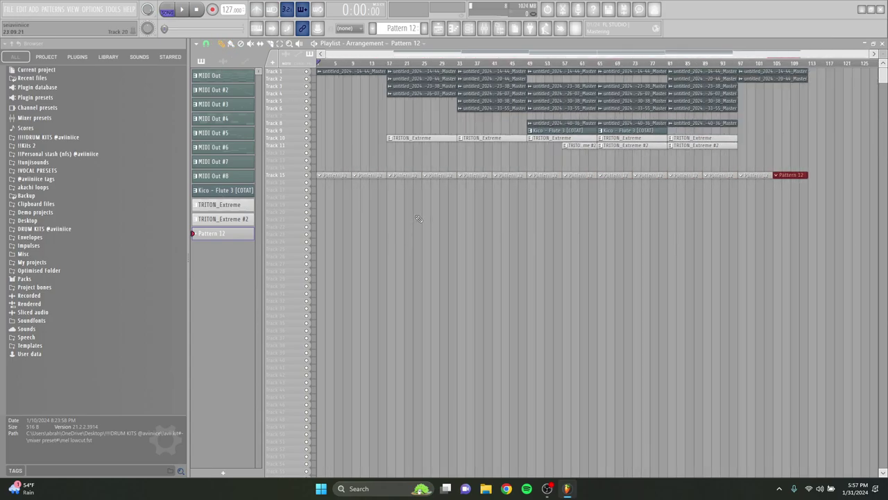
Open Pattern 12's channel rack and audition the first snares of the Young Kico - Chronicles Of The Atlantic Trap kit
double_click(333, 172)
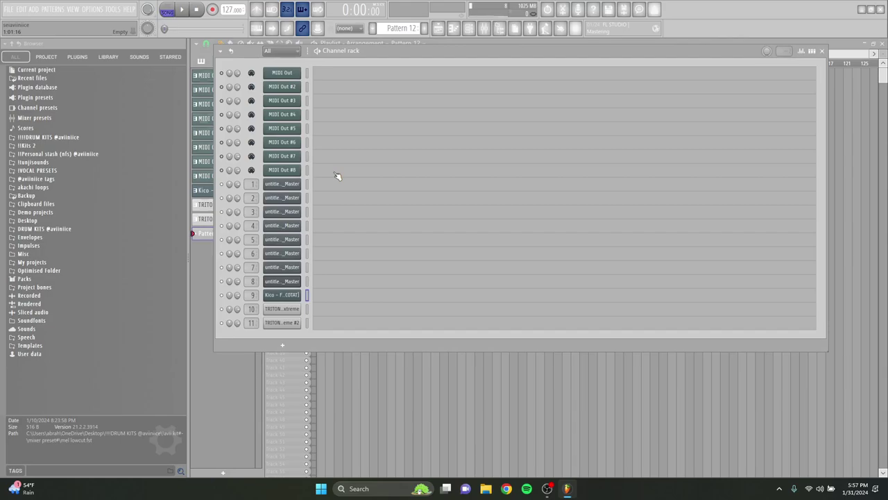
drag(395, 52, 394, 66)
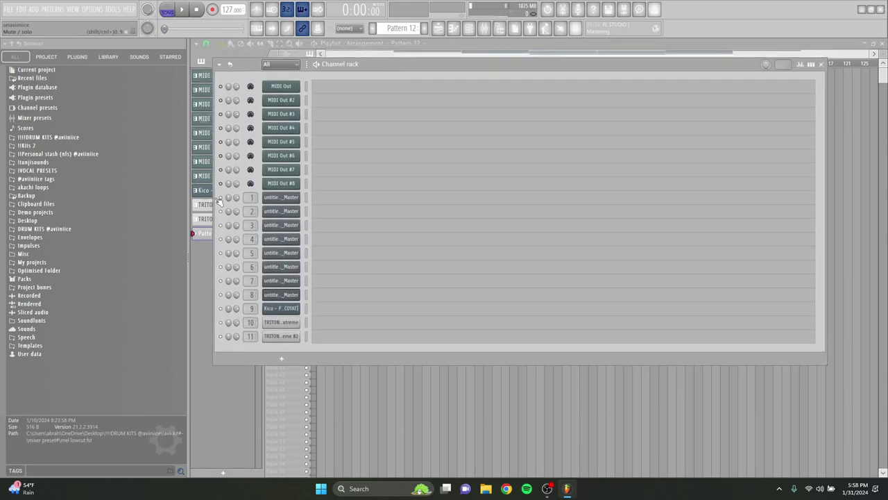
click(83, 138)
click(88, 337)
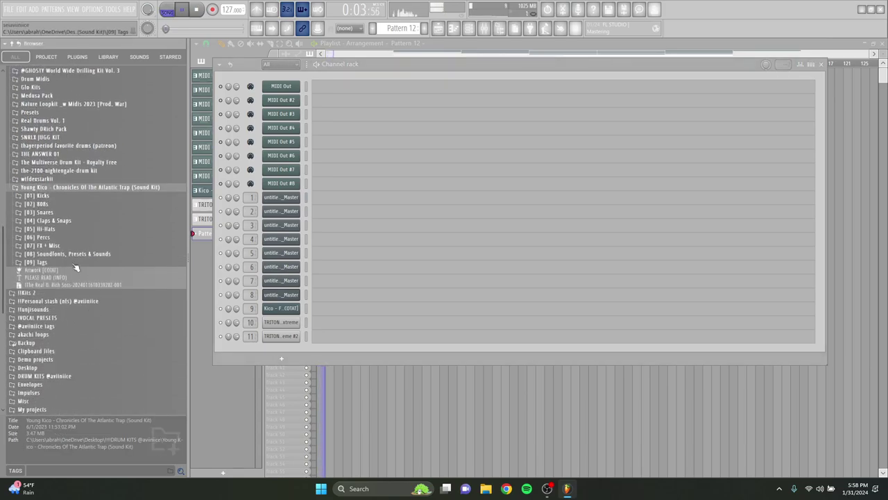
click(67, 212)
click(68, 212)
click(67, 213)
click(73, 220)
click(87, 227)
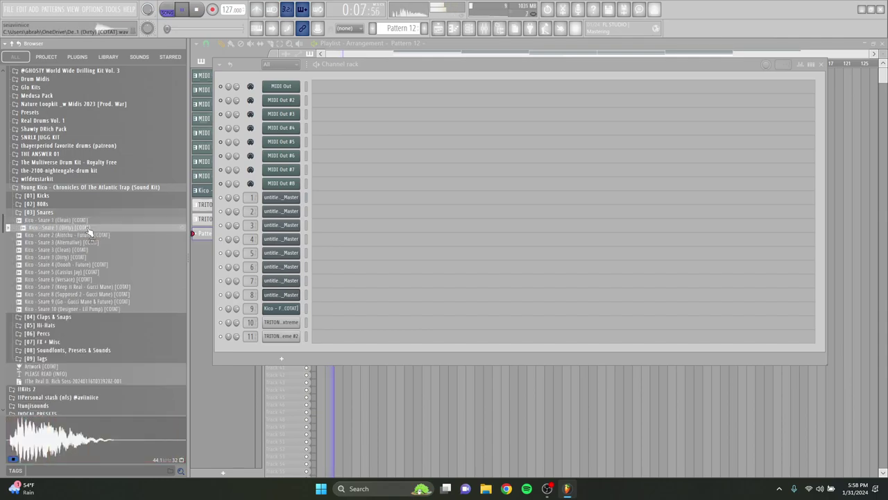
Audition the kit's claps, add Kico - Clap 7 (Official) as a new channel and route it to mixer track 12
click(87, 212)
click(84, 220)
click(84, 228)
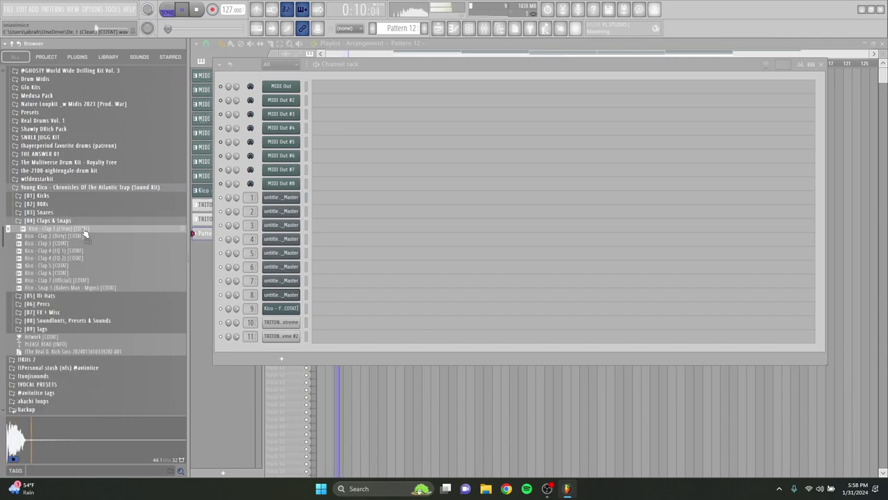
click(94, 289)
click(93, 281)
click(94, 274)
click(93, 281)
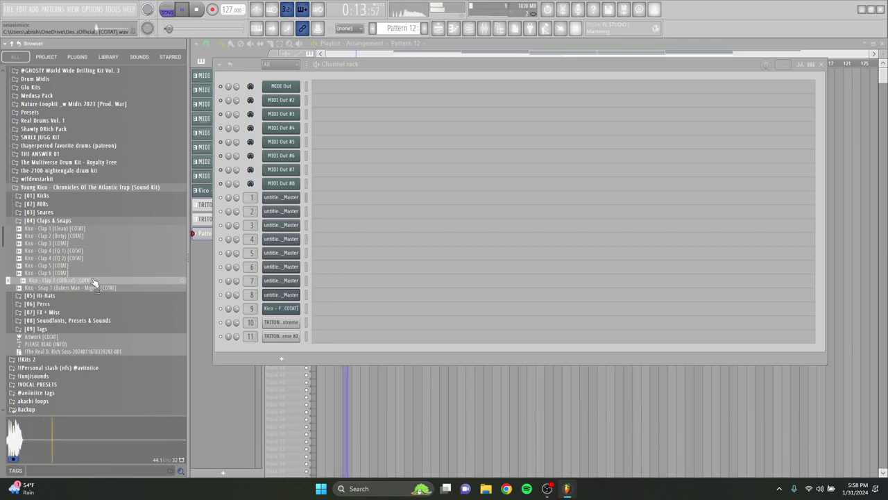
drag(278, 340, 279, 345)
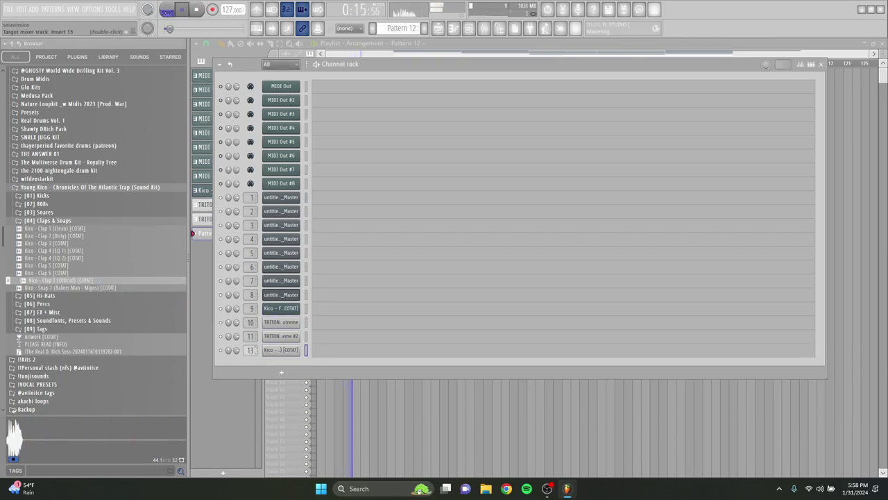
Program C5 claps in the piano roll on beat 3 of bars 1–6 and 8, with bar 7's clap on beat 4
key(F7)
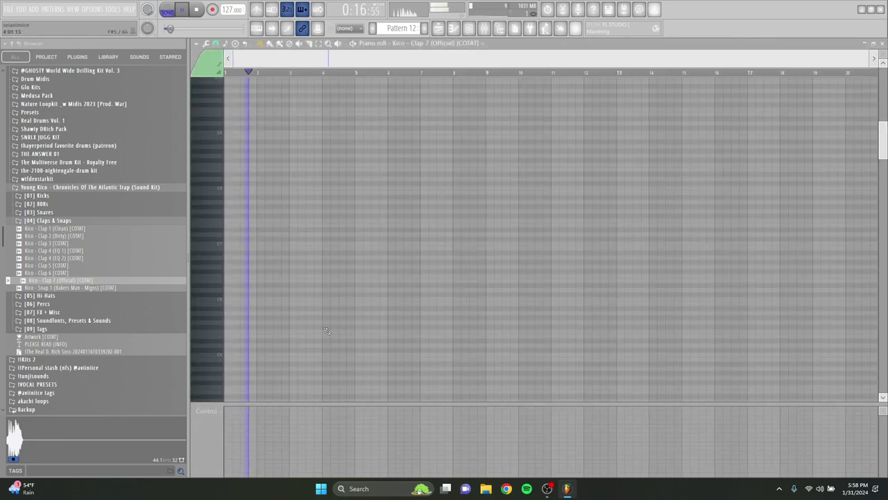
click(245, 356)
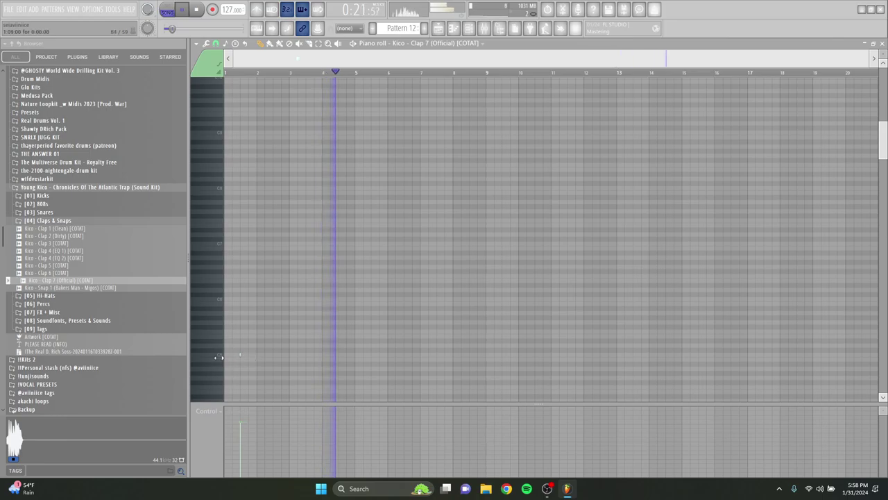
click(276, 355)
click(308, 355)
scroll(271, 368, up, 5)
scroll(277, 369, down, 4)
click(546, 354)
drag(546, 354, 552, 355)
click(647, 355)
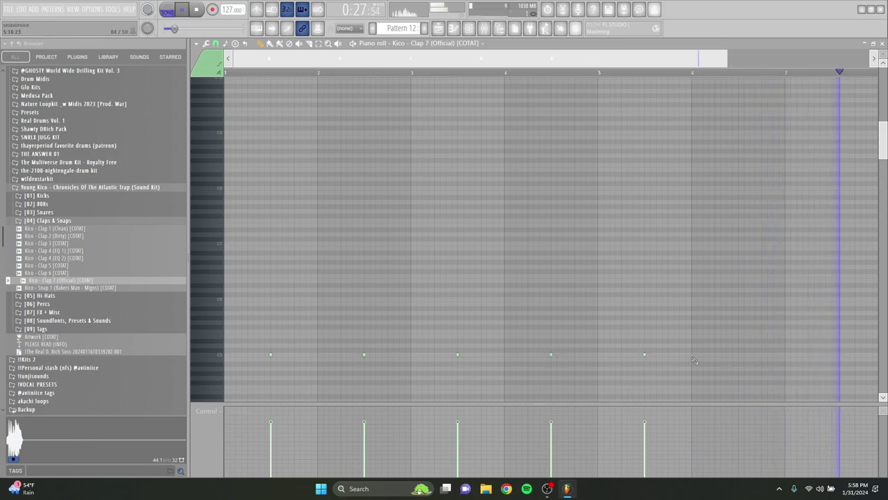
click(738, 355)
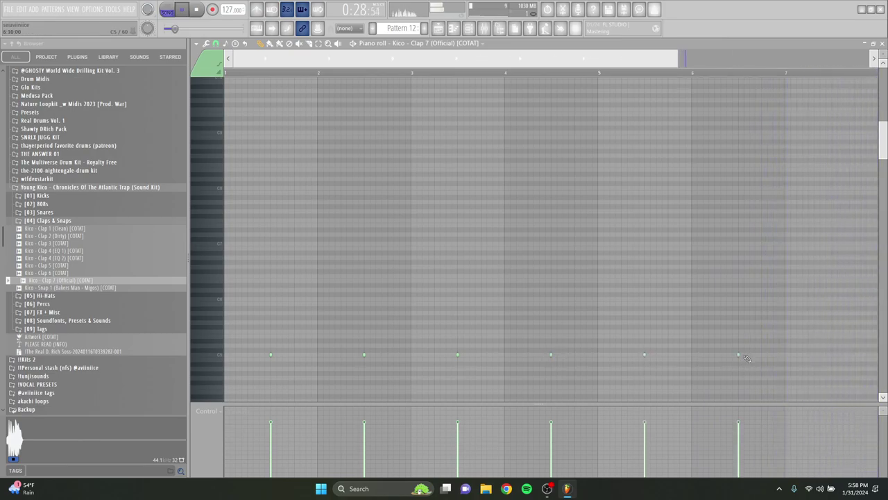
click(855, 354)
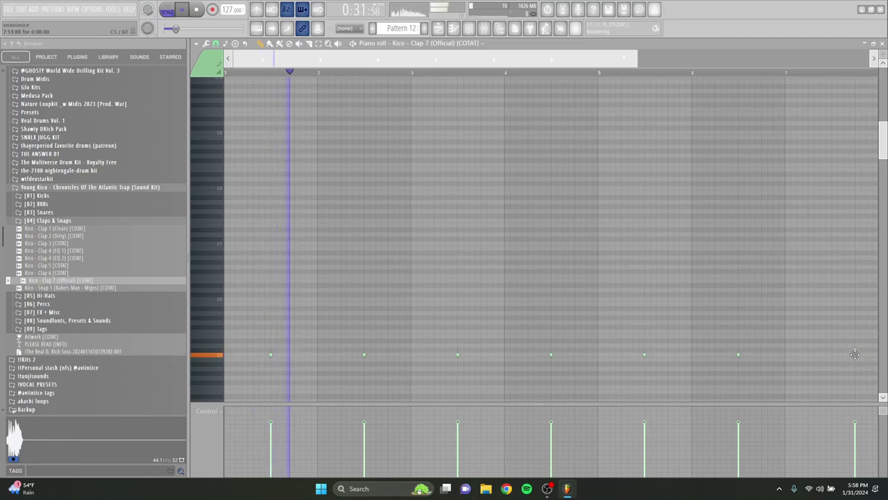
scroll(854, 353, down, 2)
click(670, 354)
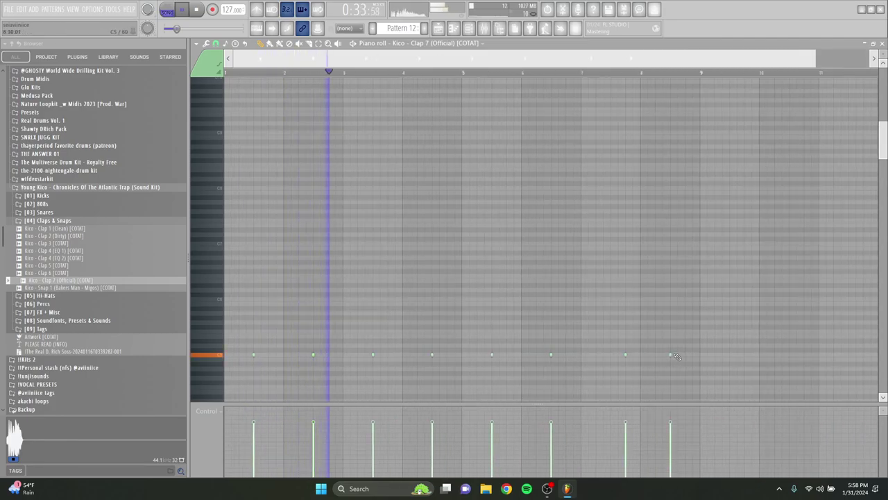
Show the channel rack as a step sequencer and add Kico - Snare 1 (Dirty) as a channel on mixer track 13
key(F6)
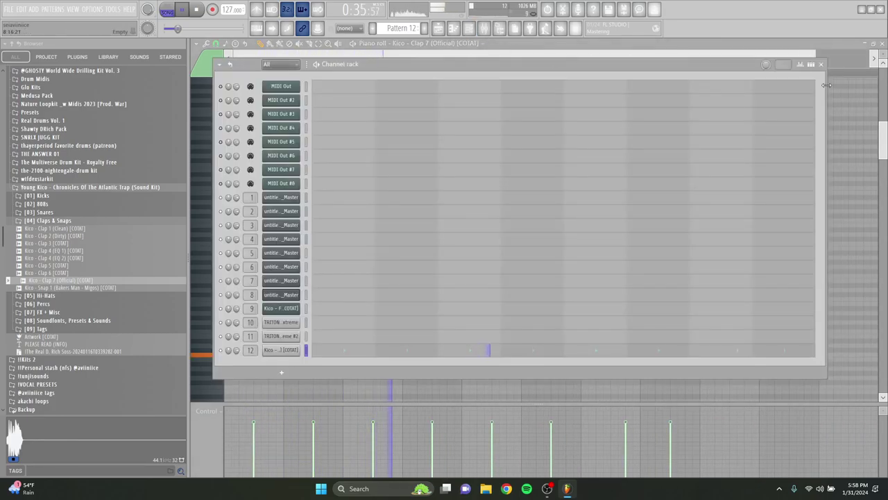
click(72, 297)
click(72, 297)
click(59, 213)
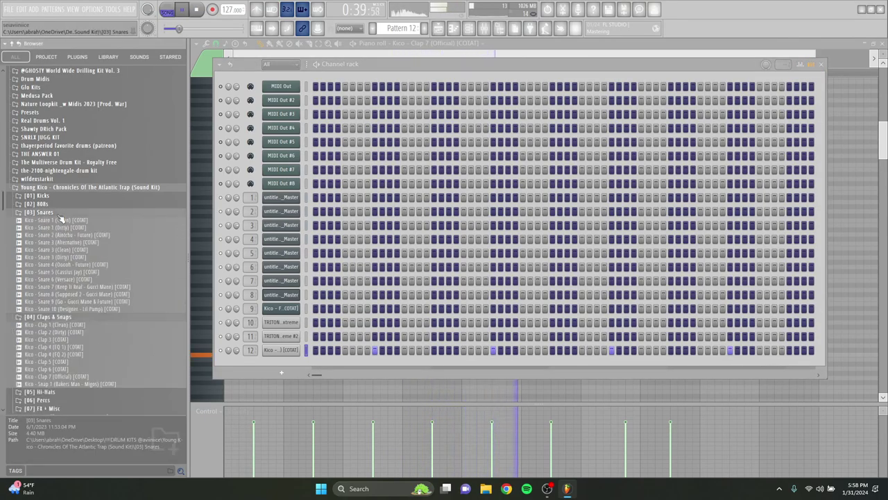
drag(57, 227, 250, 367)
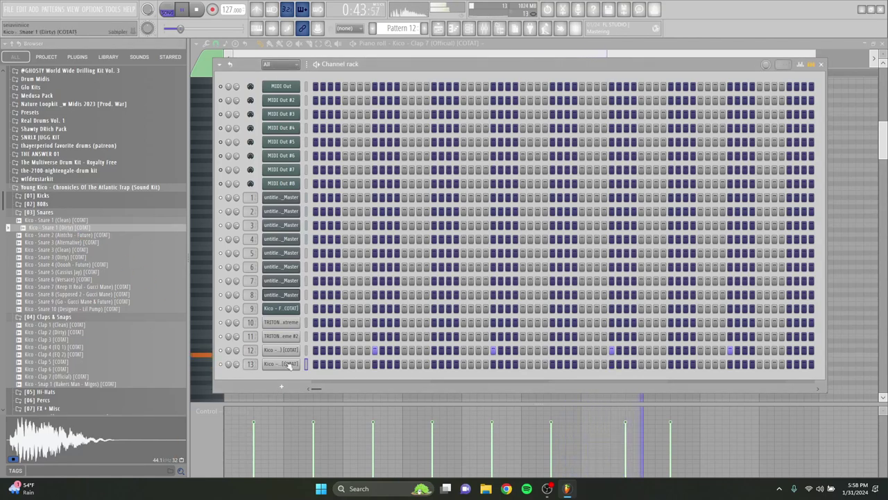
Move bar 7's clap to beat 3 and place C5 snare hits late in bars 3 and 7 and early in bar 8
key(F6)
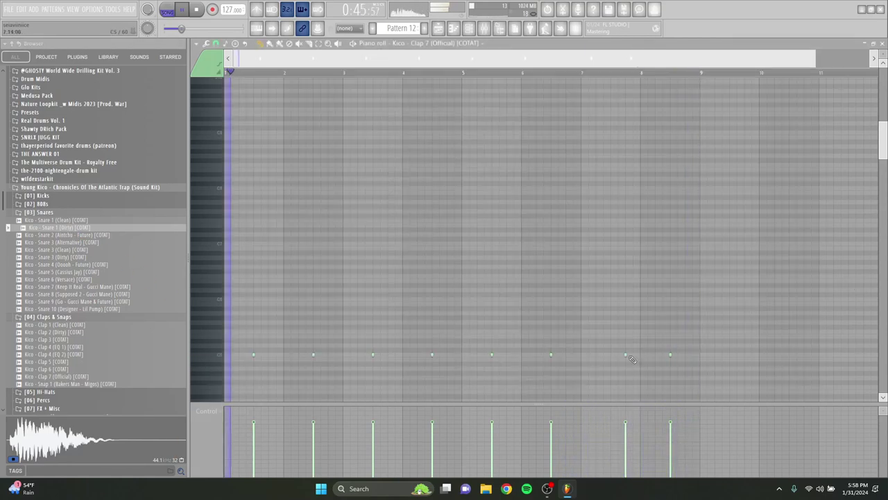
click(397, 44)
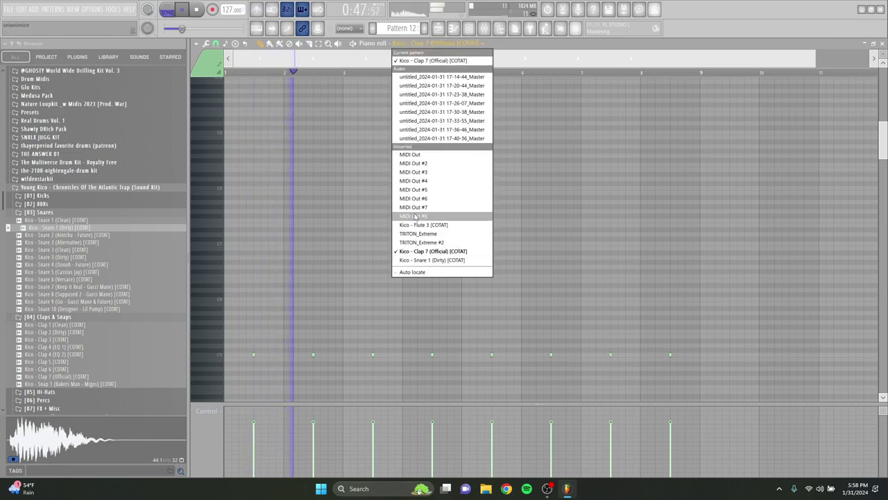
click(421, 260)
click(395, 355)
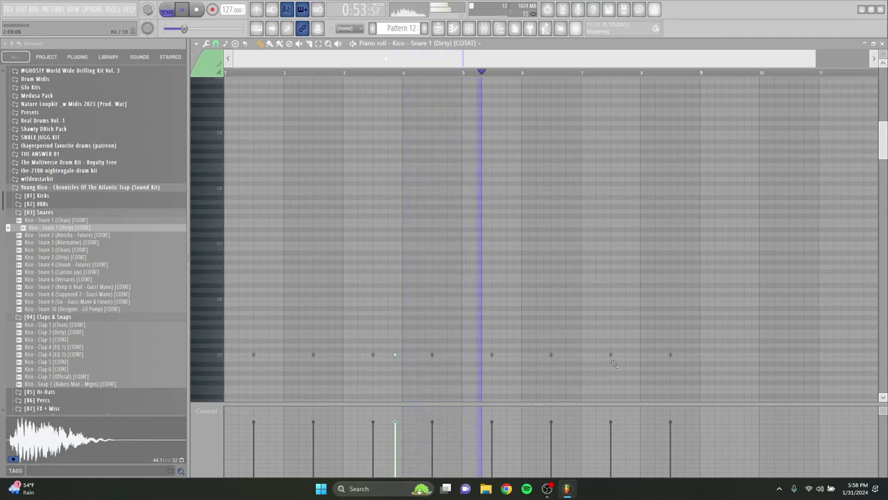
click(633, 355)
click(647, 354)
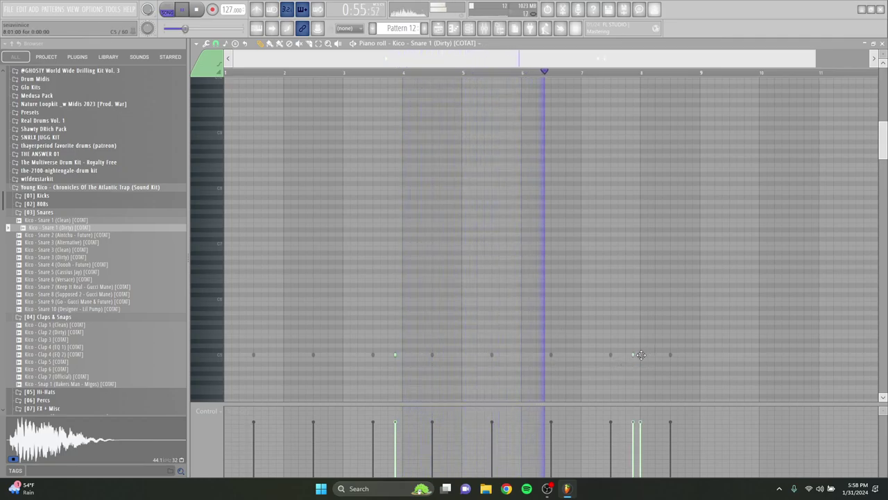
Audition the kit's kicks and add Kico - Kick 6 (Contraband - Migos) as a channel on mixer track 14
key(F6)
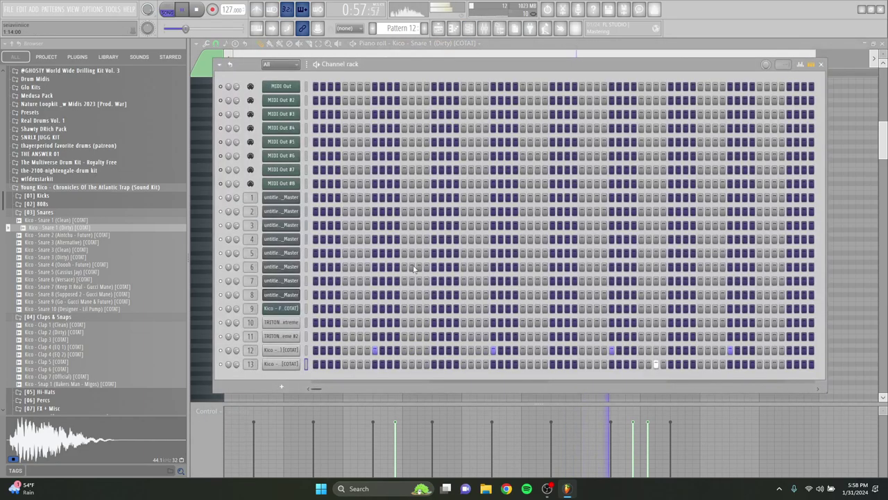
click(97, 212)
click(98, 219)
click(42, 195)
click(69, 202)
click(82, 210)
click(85, 219)
click(85, 212)
click(87, 219)
click(88, 225)
click(91, 232)
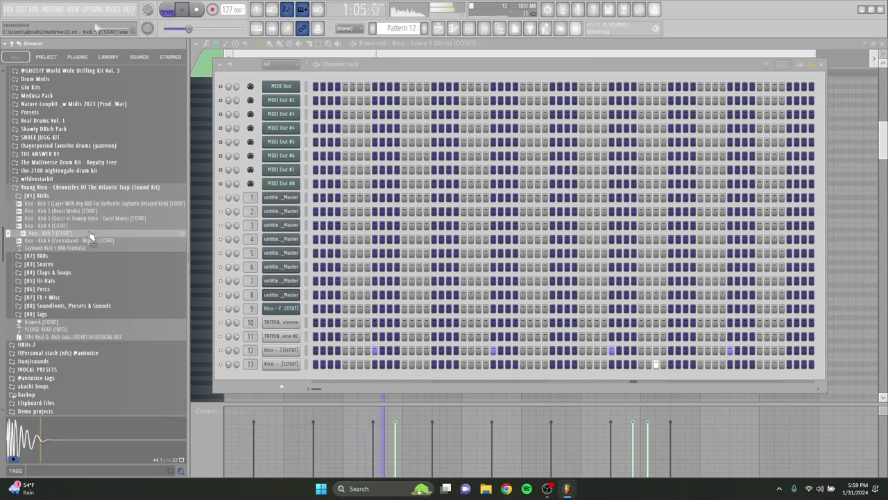
click(92, 240)
drag(91, 243, 256, 378)
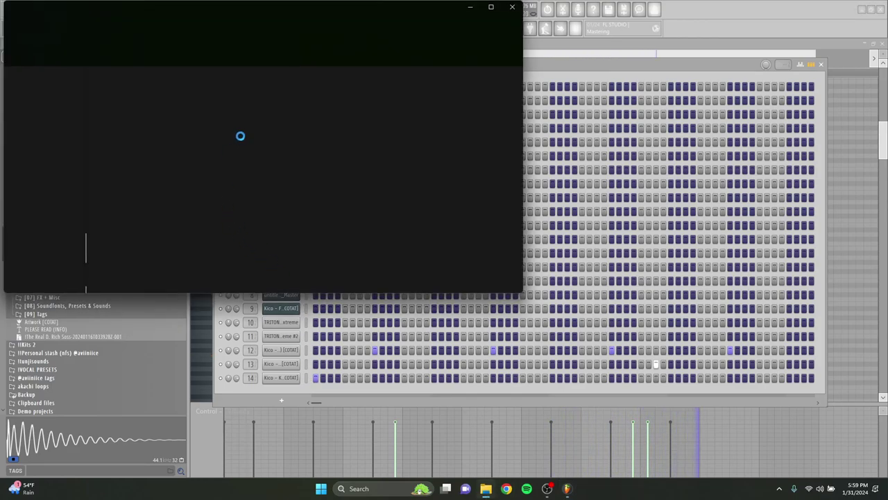
Switch to File Explorer, load Zaytiggy_Kick from Downloads onto the kick channel, and program kick hits from bar 1 to the start of bar 5
double_click(308, 101)
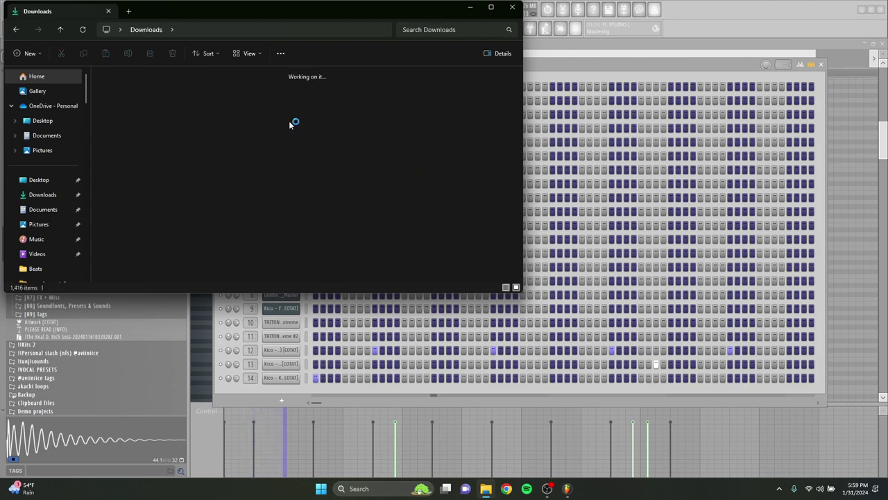
scroll(229, 195, down, 5)
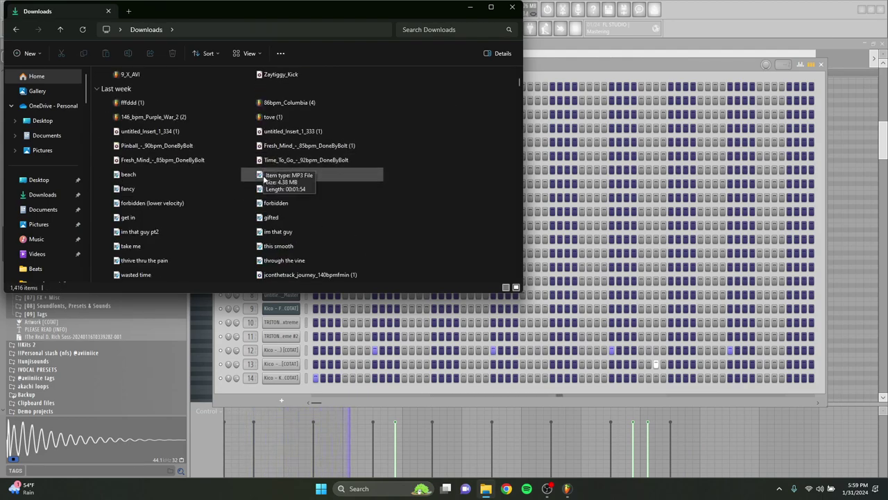
click(309, 116)
click(283, 380)
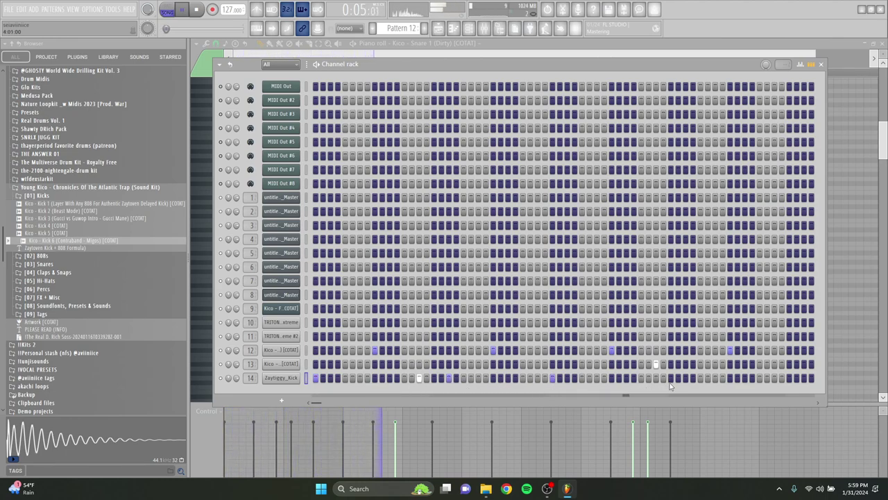
click(816, 66)
click(450, 377)
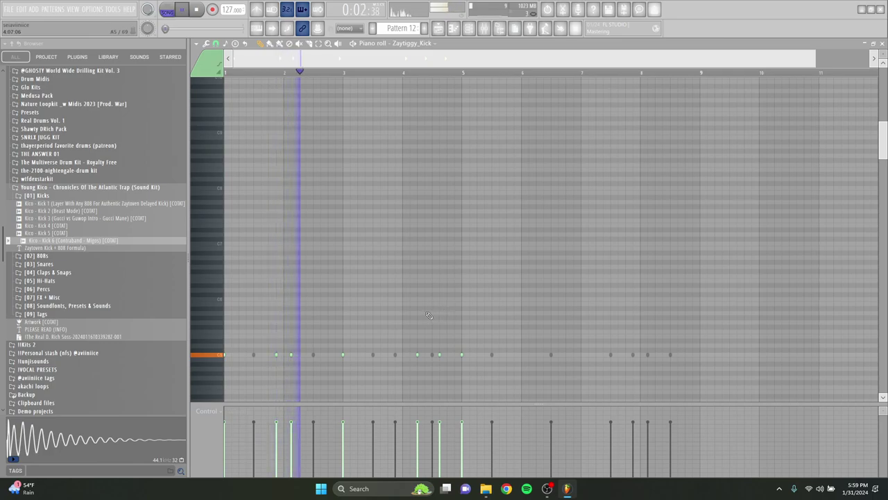
Delete the kicks at the end of bar 1 and start of bar 2, and add kicks on bar 1's beat 4 and just after bar 2's clap
right_click(291, 354)
right_click(276, 355)
click(271, 355)
key(space)
key(space)
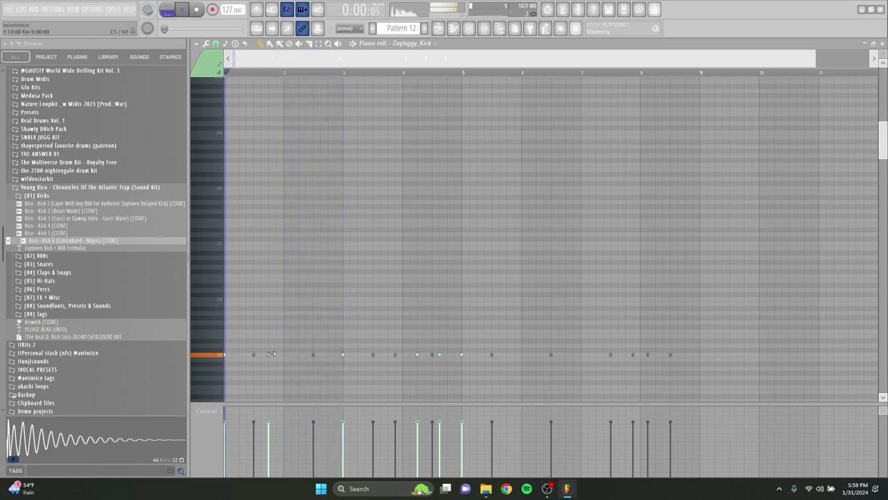
click(320, 354)
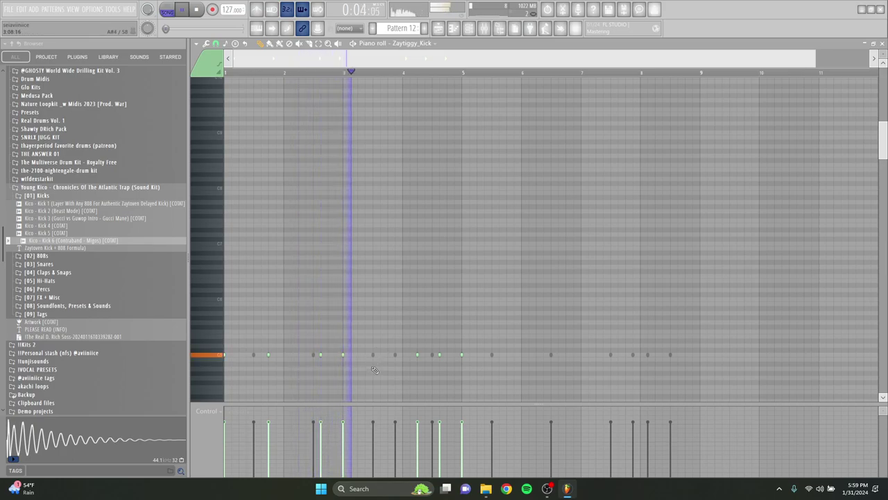
scroll(374, 368, down, 1)
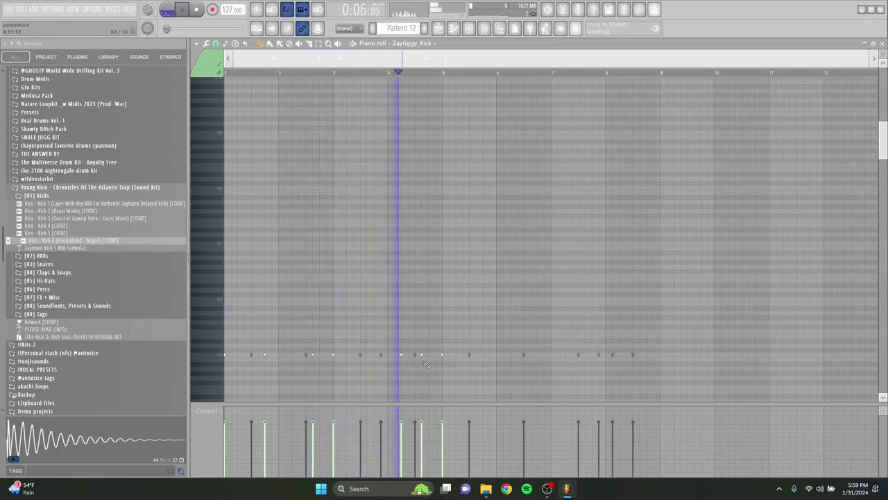
Add kick hits across bars 5 to 8 of Pattern 12 and raise the kick velocities to 100%
click(483, 355)
click(476, 354)
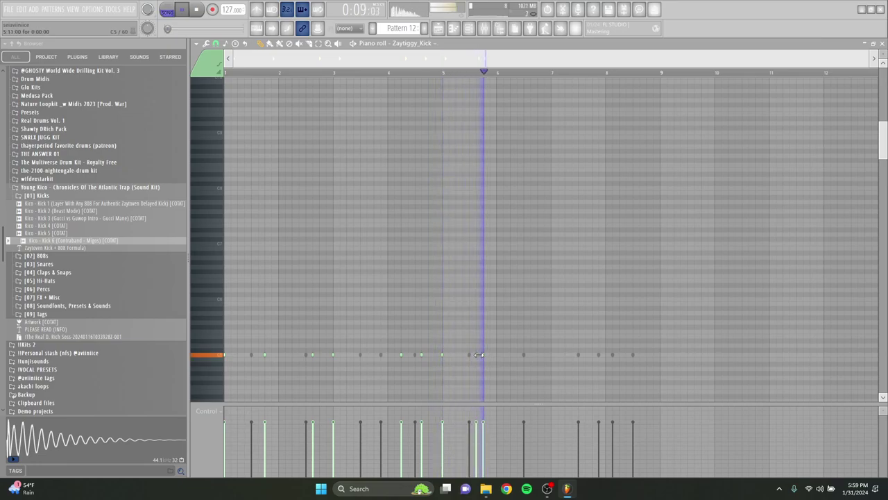
click(531, 354)
click(551, 355)
click(585, 355)
click(591, 355)
click(619, 354)
click(640, 355)
click(652, 355)
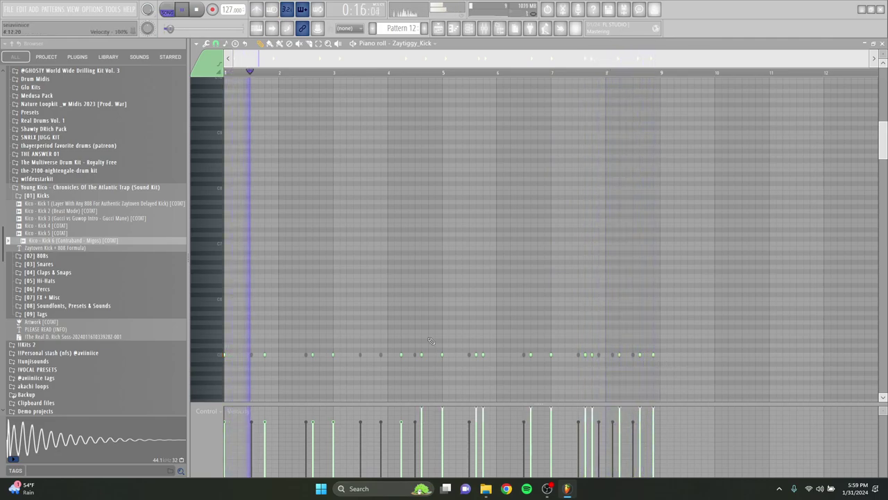
Lower the kick's fader slightly on mixer track 14, collapse the Kicks folder and return to the playlist
click(469, 28)
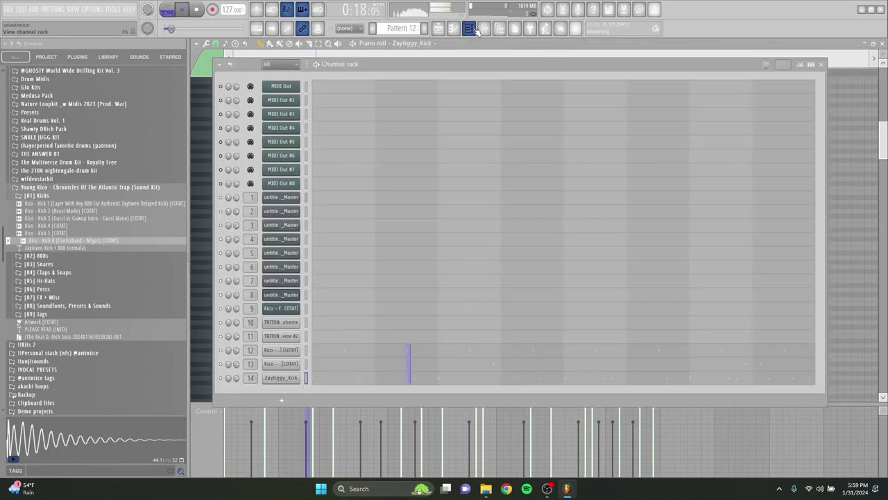
click(484, 29)
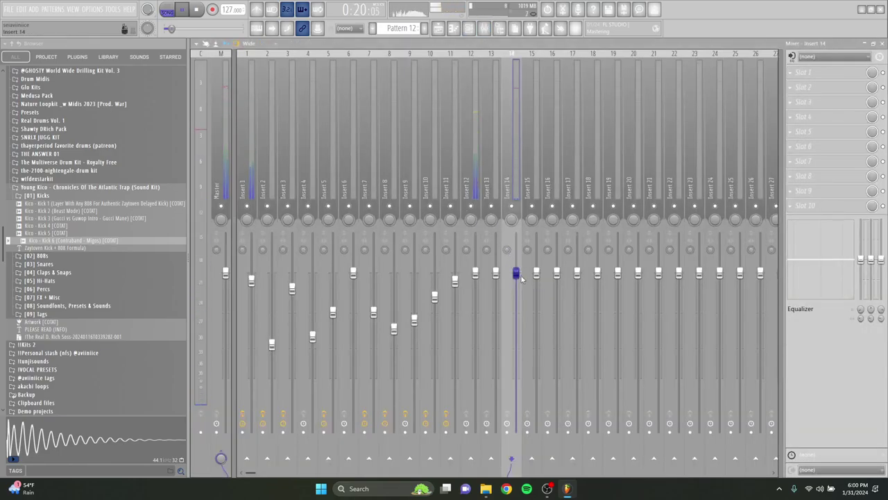
drag(516, 278, 515, 289)
click(882, 42)
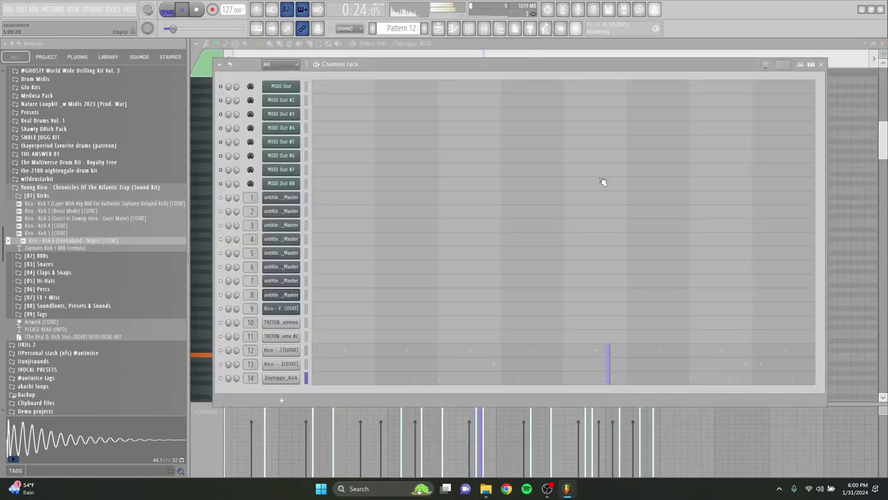
click(883, 49)
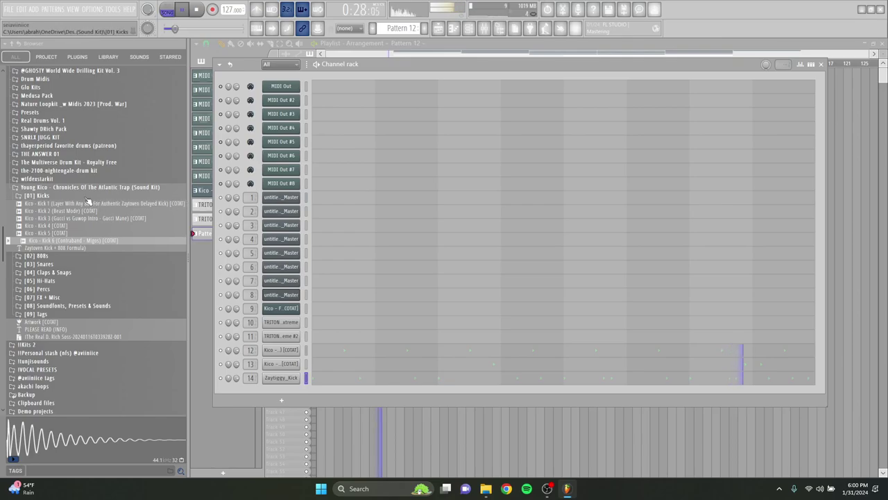
click(86, 197)
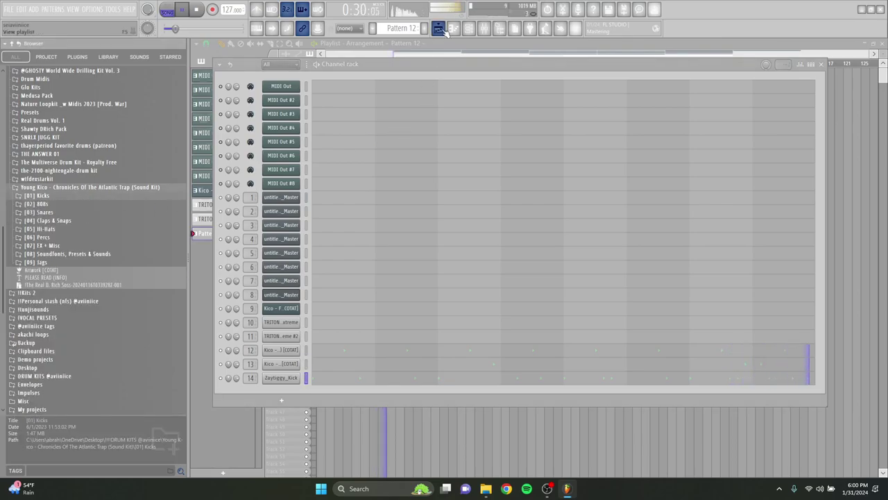
key(F6)
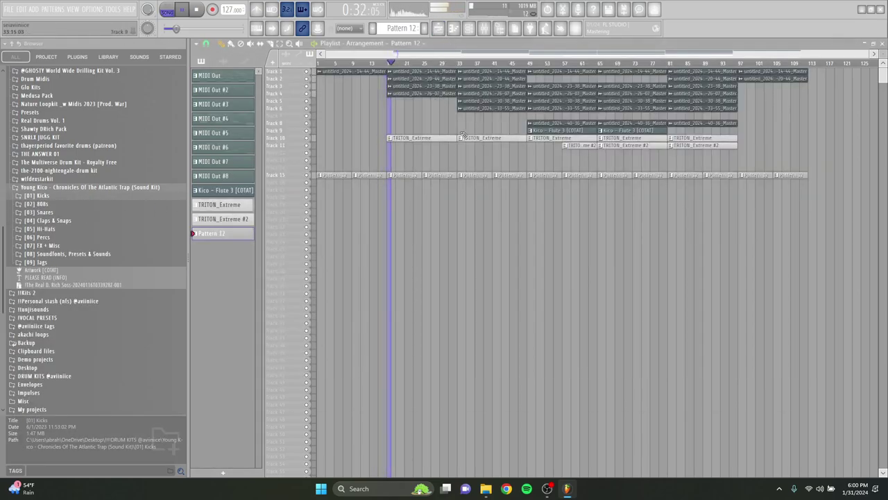
Examine the notes in the MIDI Out #6, #3 and #4 patterns to find a line for the bass
double_click(242, 147)
scroll(299, 200, down, 2)
scroll(407, 215, down, 3)
drag(750, 359, 680, 313)
key(ctrl+a)
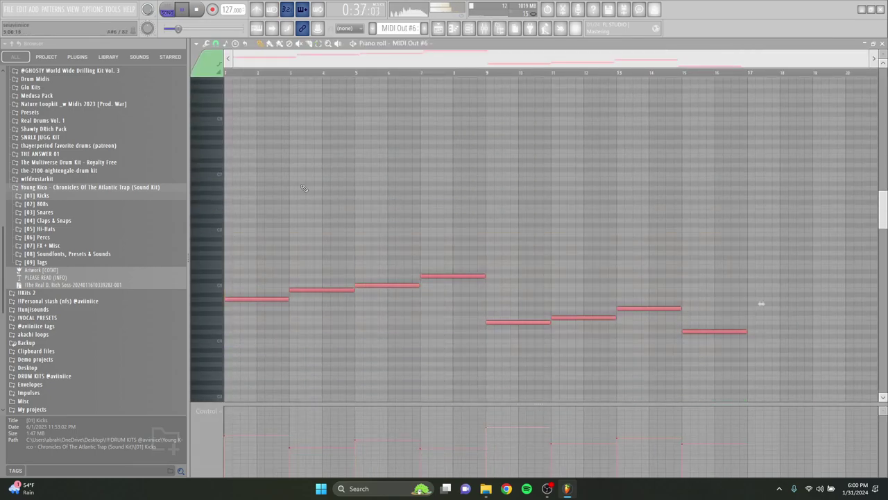
click(438, 29)
double_click(240, 110)
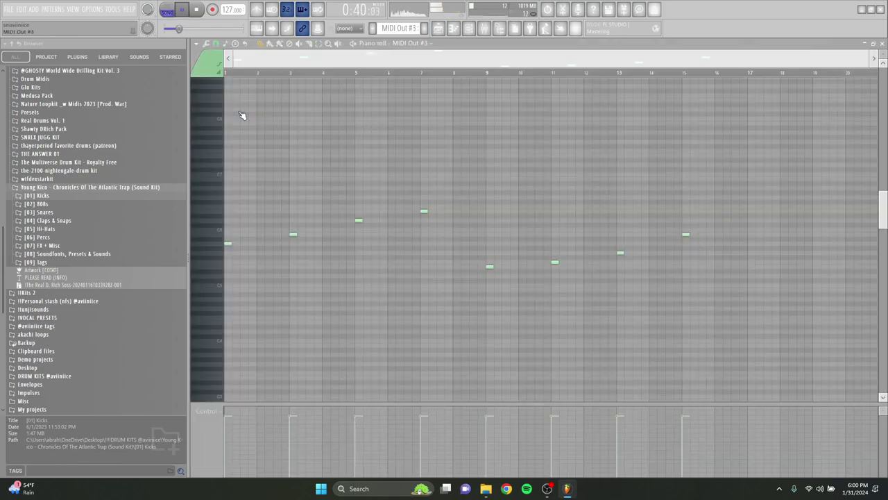
click(438, 28)
double_click(231, 120)
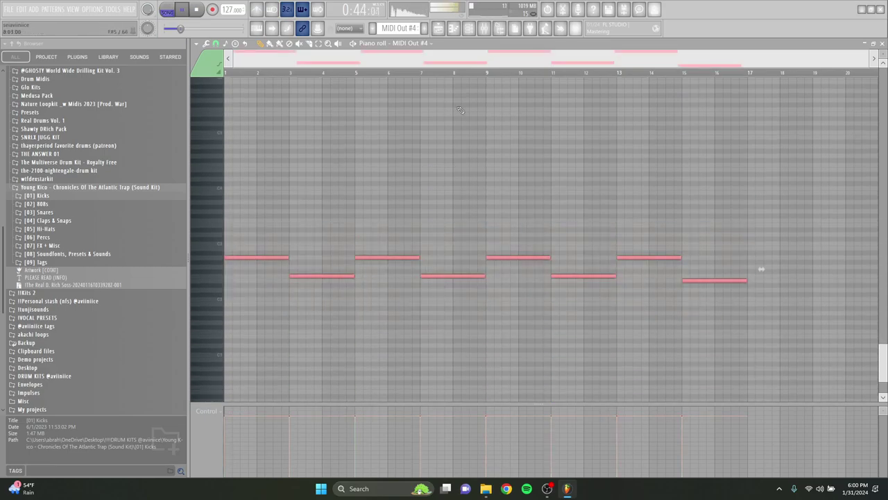
Place a new pattern on track 16 at bar 17 and repeat it to the end of the arrangement
click(438, 28)
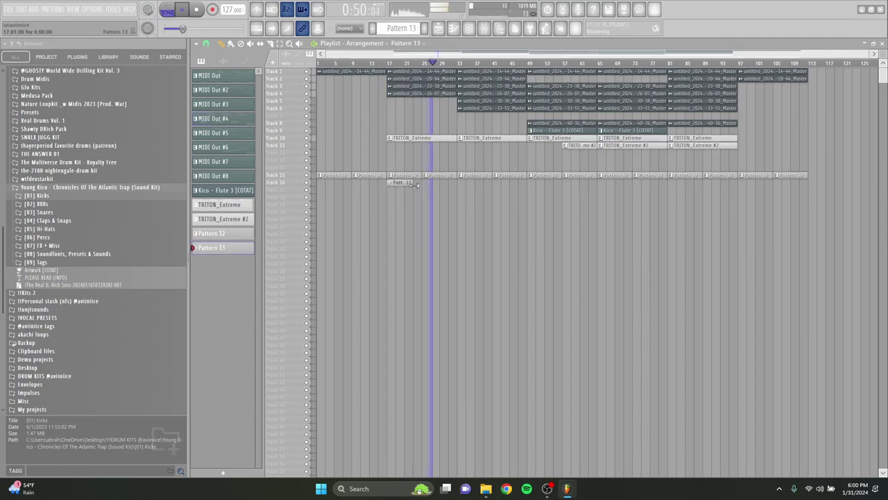
drag(378, 183, 451, 192)
key(ctrl+b)
key(ctrl+b)
key(ctrl+b)
key(ctrl+b)
key(ctrl+b)
key(ctrl+b)
key(ctrl+b)
key(ctrl+b)
key(ctrl+b)
key(ctrl+b)
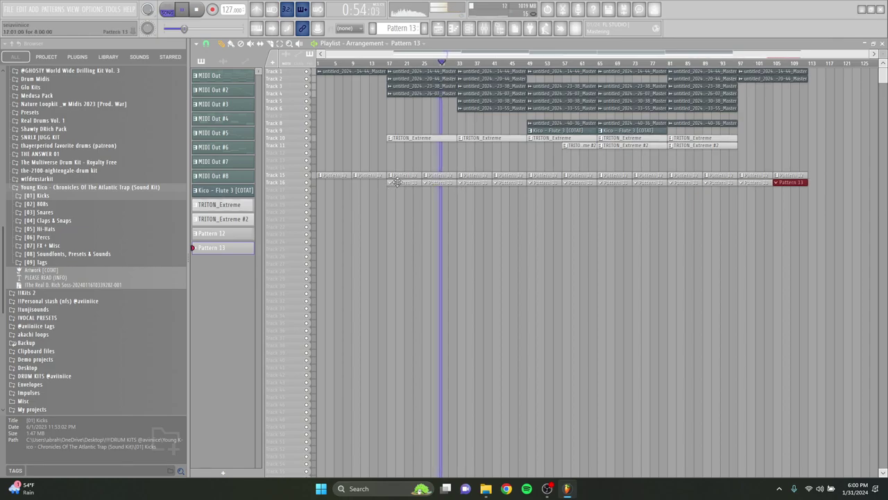
Add Groove Sub from the avii kit's 808s folder as a new channel on mixer track 15
key(F6)
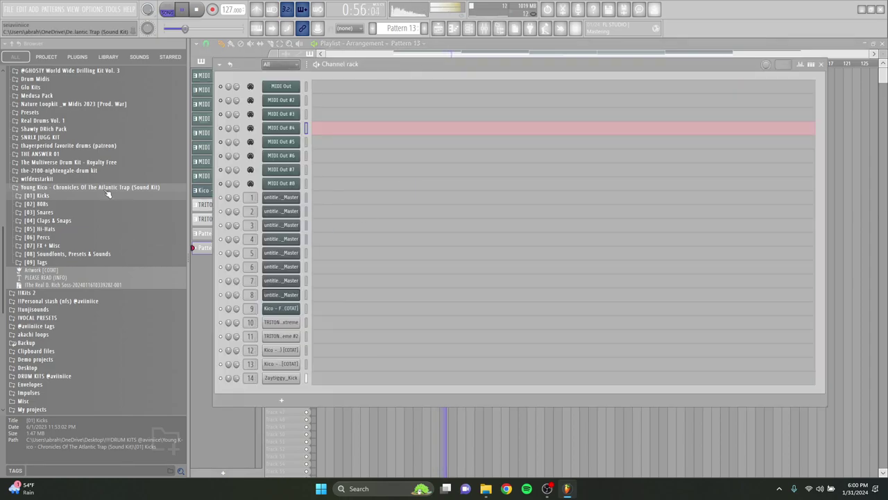
scroll(108, 189, up, 6)
click(61, 163)
click(63, 170)
drag(63, 185, 261, 394)
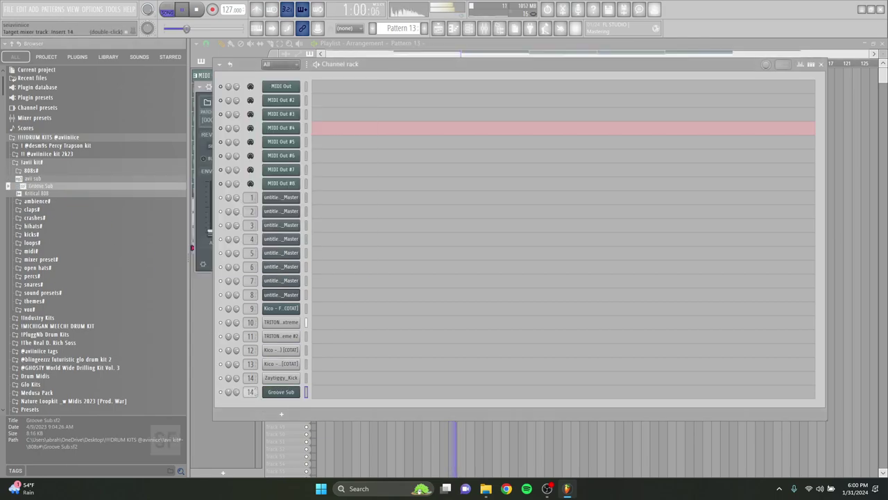
Select and copy all notes of the MIDI Out #4 pattern
click(324, 393)
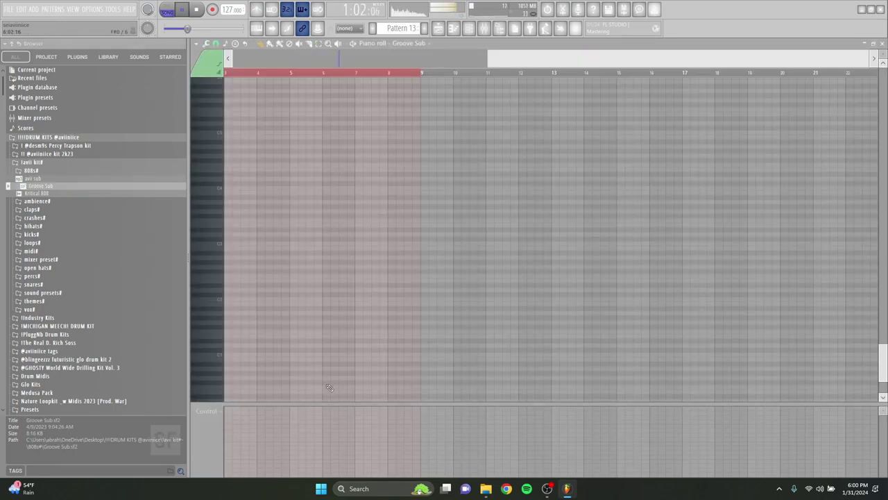
click(438, 29)
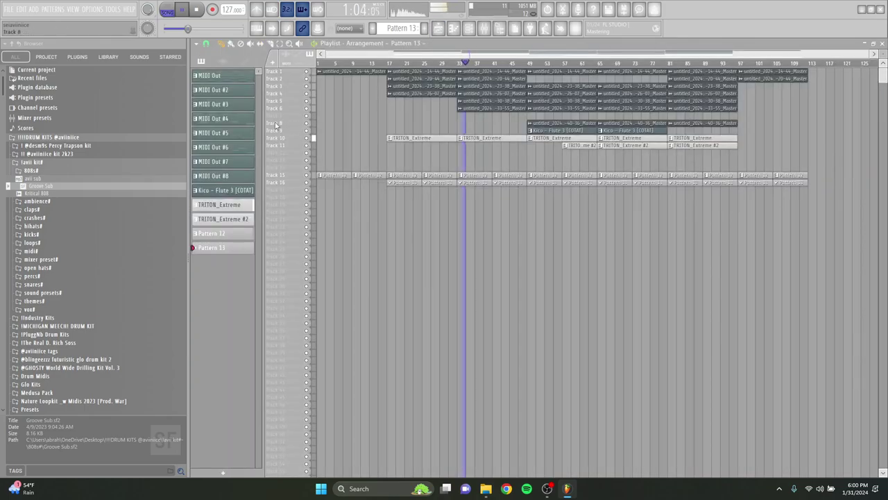
double_click(235, 116)
scroll(418, 292, down, 5)
drag(804, 324, 707, 266)
key(ctrl+a)
click(441, 29)
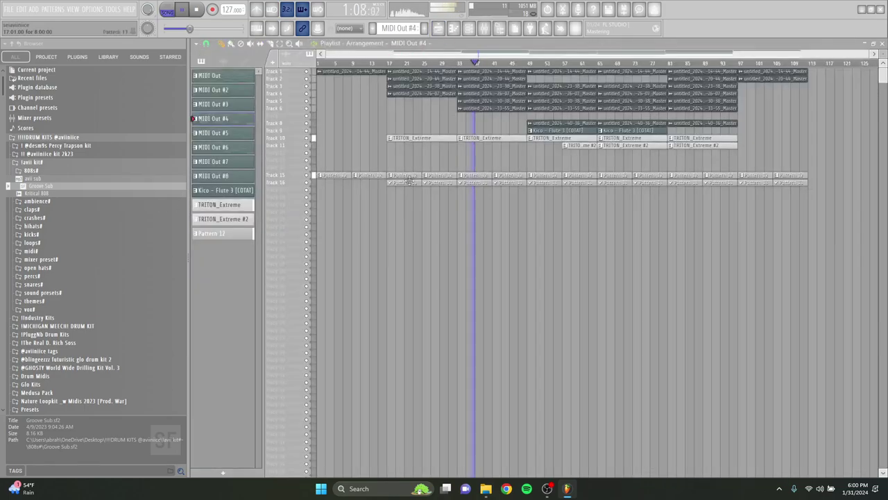
Paste the copied notes into the Groove Sub channel of Pattern 13, starting at bar 1
double_click(409, 183)
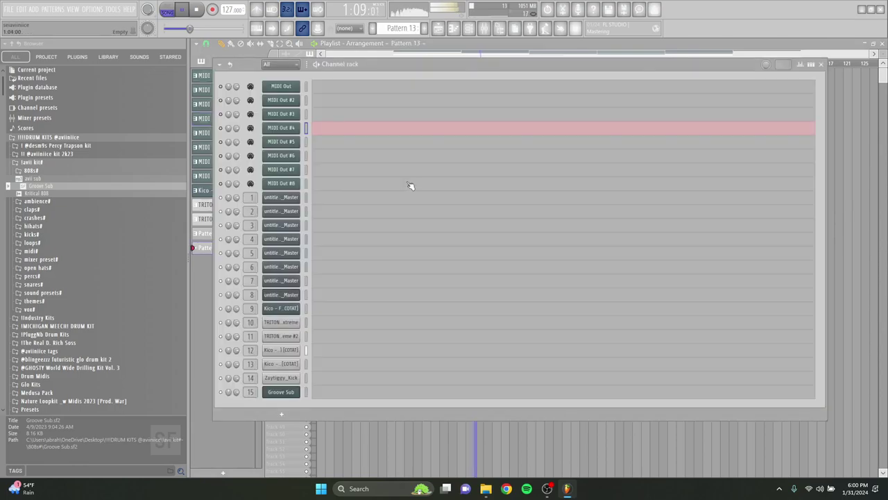
click(344, 389)
key(ctrl+v)
scroll(357, 258, down, 2)
drag(357, 258, 223, 261)
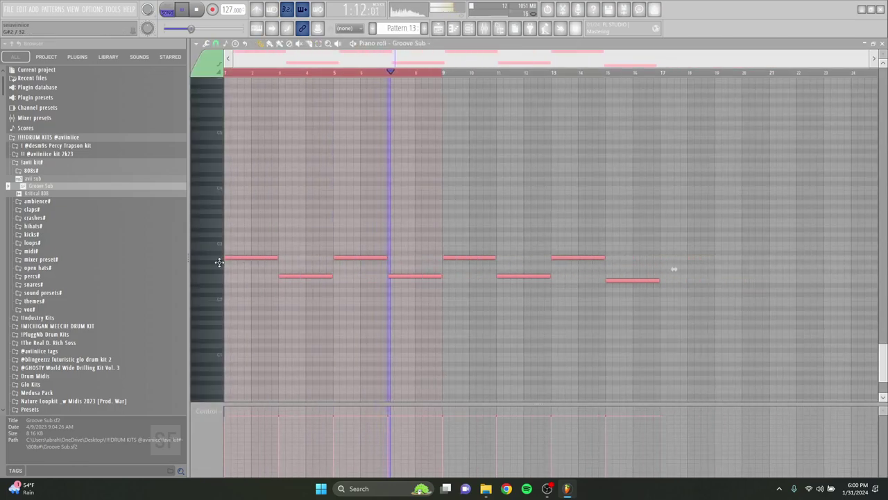
key(ctrl+d)
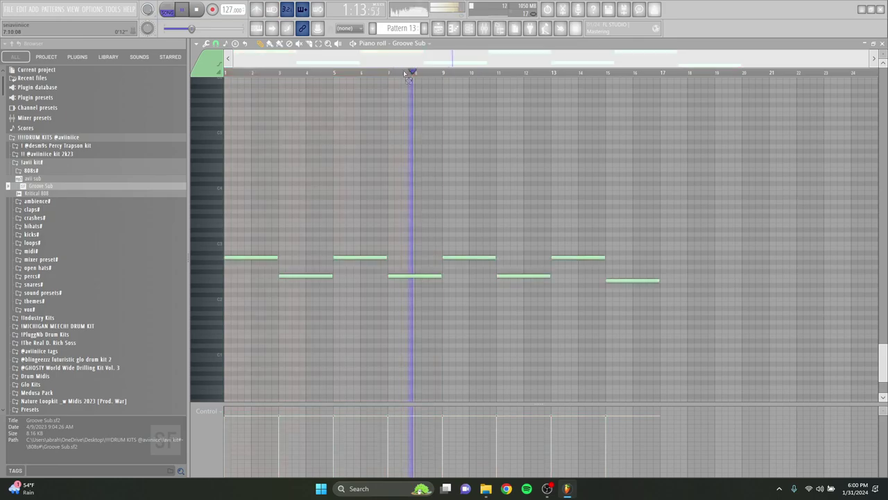
Delete the repeated Pattern 13 clips on track 16, keeping only the first one at bar 17
click(440, 29)
drag(787, 184, 448, 186)
key(Delete)
Restart playback and move all Groove Sub notes in Pattern 13 up two octaves
key(space)
key(space)
double_click(448, 186)
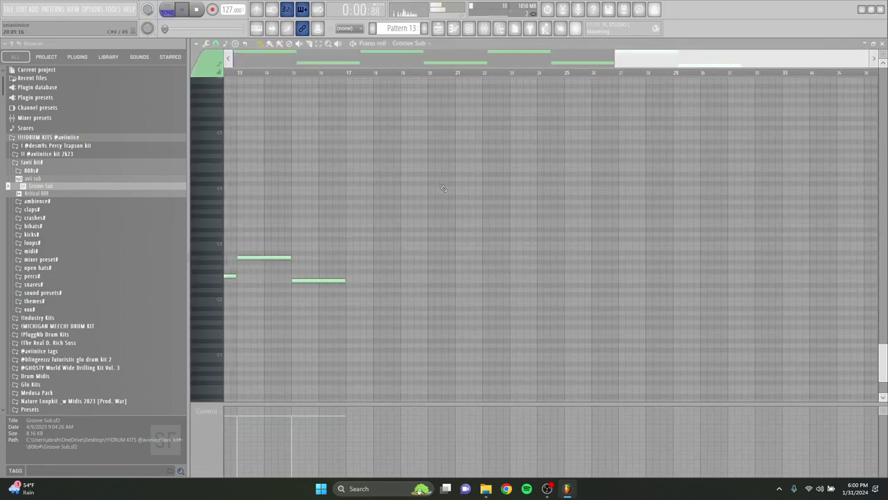
drag(237, 257, 231, 144)
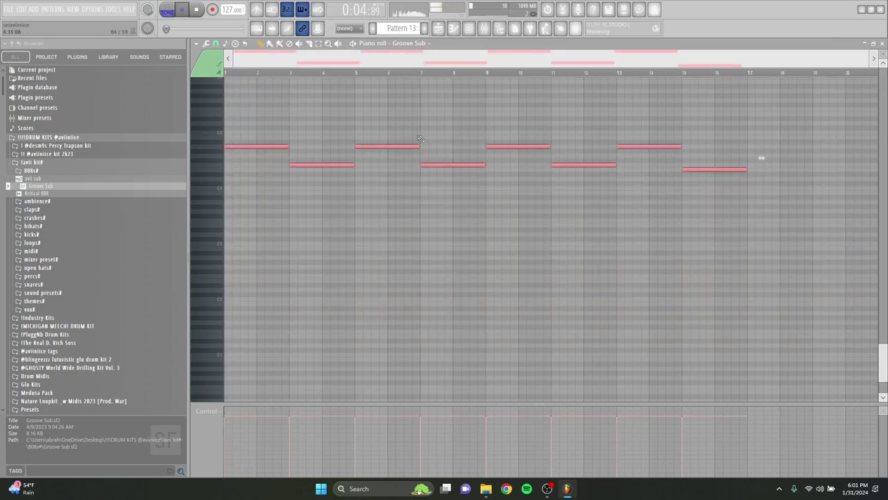
Repeat the 16-bar Pattern 13 clip along track 16 up to bar 113
click(441, 31)
key(ctrl+b)
key(ctrl+b)
key(ctrl+b)
key(ctrl+b)
key(ctrl+b)
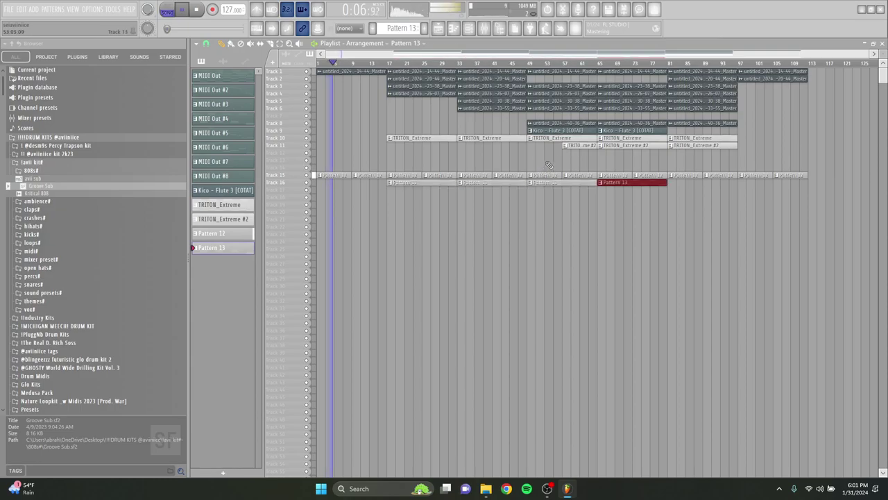
Remove the Pattern 12 clips before bar 17 and trim the first Pattern 13 clip to start at about bar 19
drag(883, 62, 884, 84)
scroll(580, 242, down, 5)
click(391, 330)
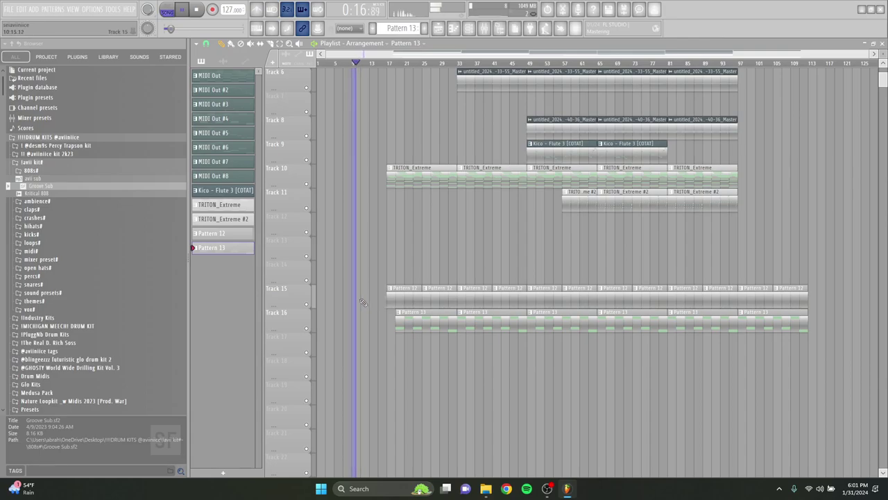
Select Pattern 12, audition the kit's hi-hats and add Kico - Hi-Hat 3 (EQ 2) as a channel on mixer track 16
double_click(398, 292)
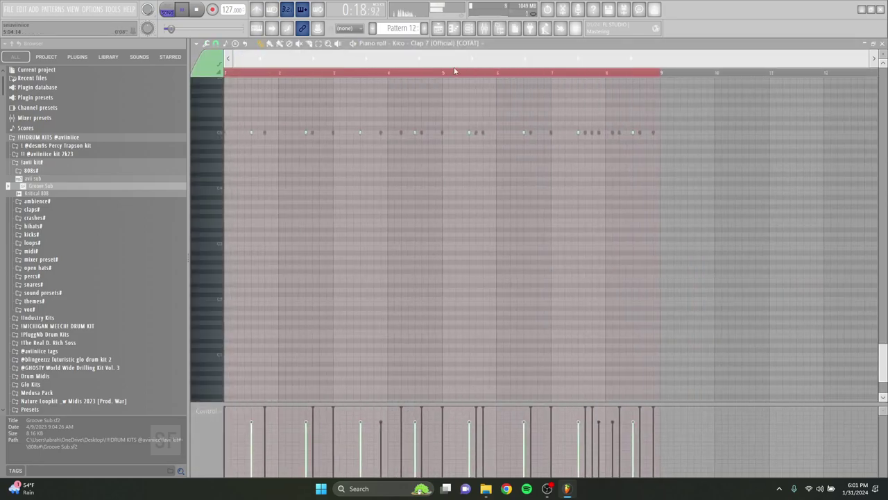
click(444, 31)
click(484, 28)
click(484, 28)
click(468, 28)
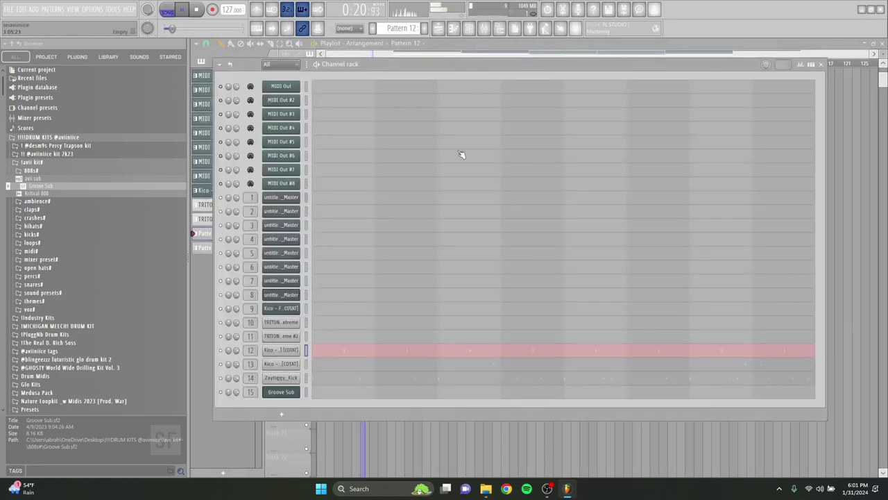
scroll(103, 331, down, 8)
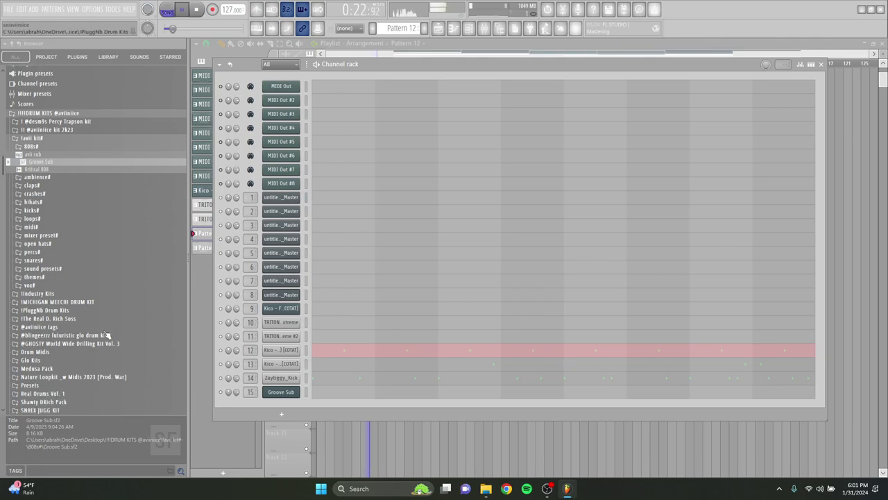
click(72, 275)
click(73, 292)
click(74, 299)
click(77, 306)
click(78, 314)
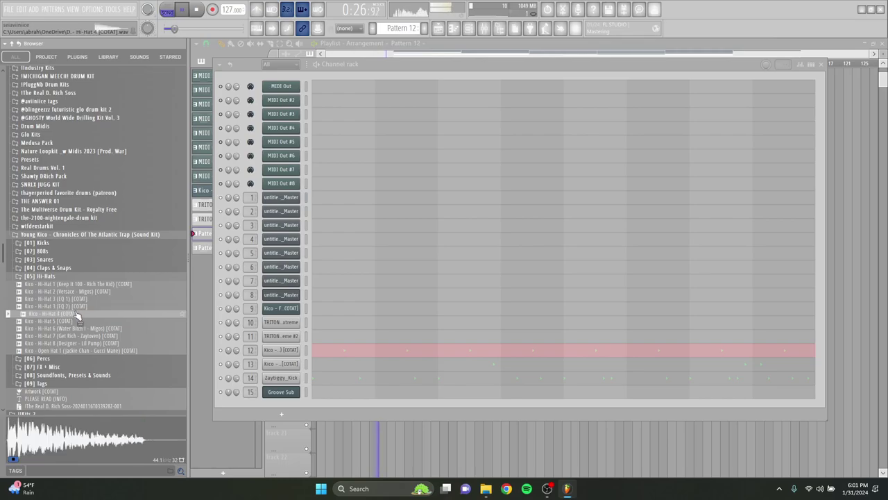
click(79, 321)
click(82, 307)
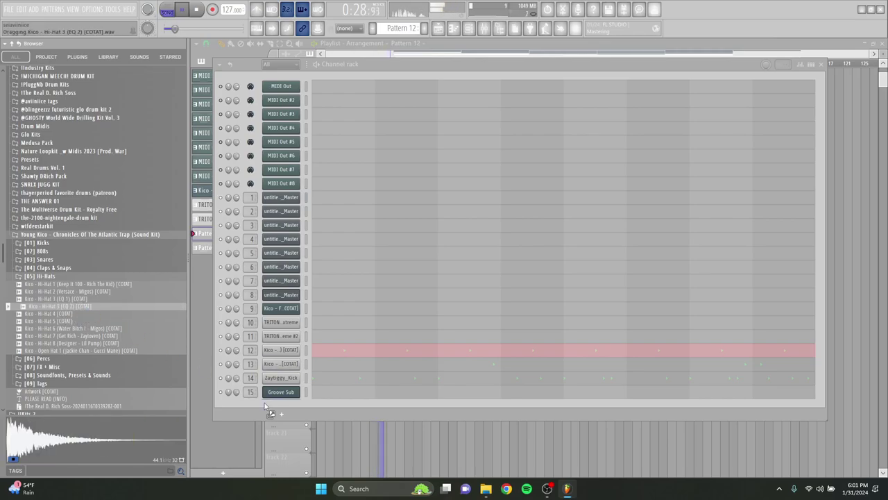
drag(264, 405, 265, 405)
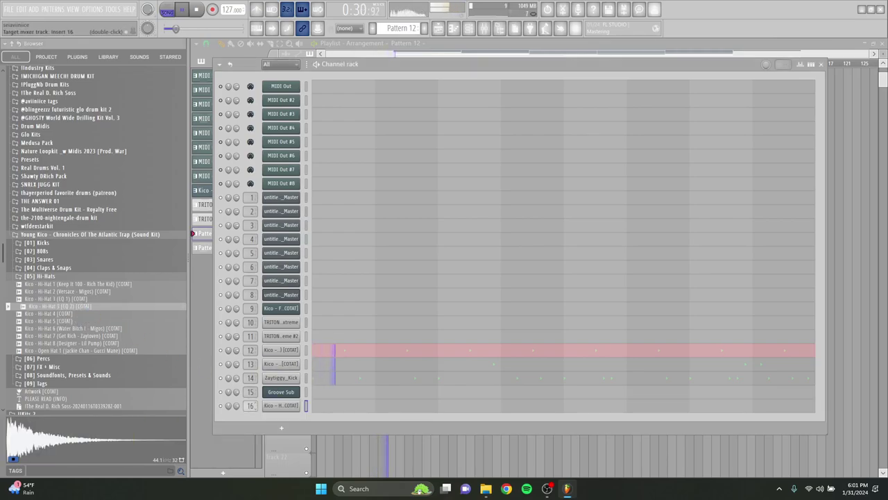
Place an eighth-note C5 hi-hat at the start of bar 1, deleting the stray note at bar 9
key(F7)
scroll(221, 294, up, 3)
click(230, 190)
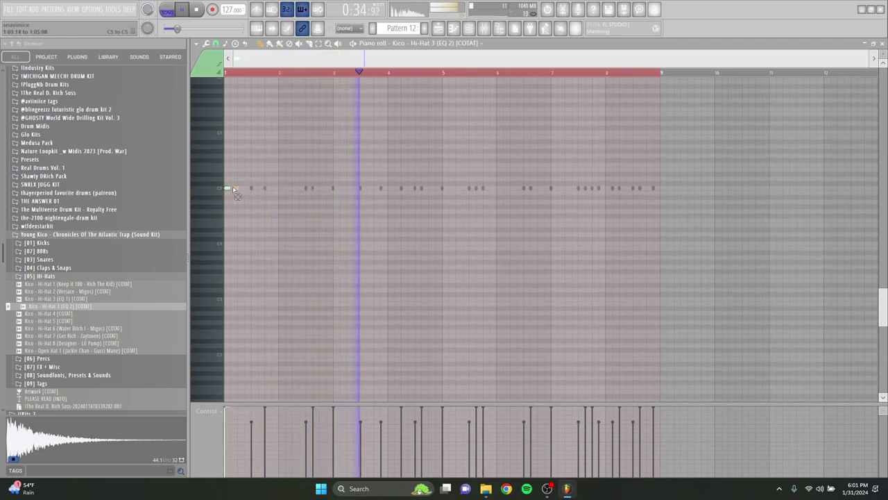
click(662, 188)
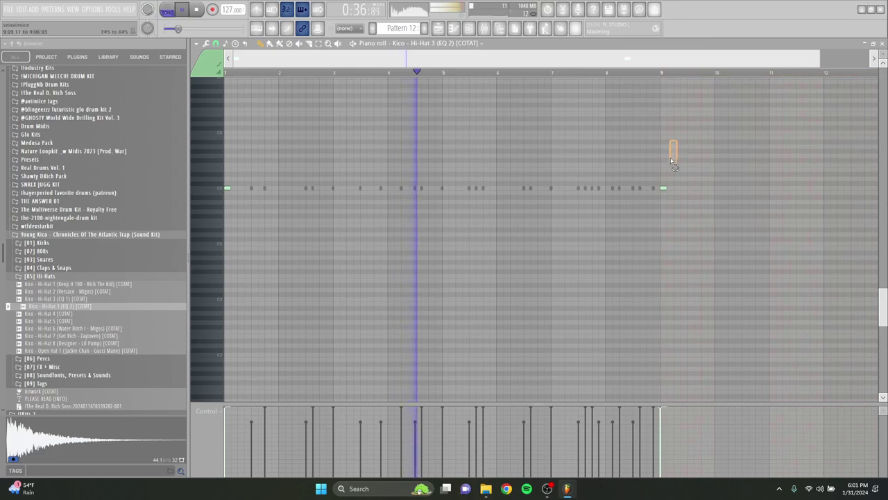
right_click(663, 188)
Repeat the C5 hi-hat note in continuous eighth notes to the end of bar 8 and select all the hi-hats
drag(365, 177, 224, 190)
key(ctrl+b)
key(ctrl+b)
key(ctrl+b)
key(ctrl+b)
key(ctrl+b)
key(ctrl+b)
key(ctrl+b)
key(ctrl+b)
key(ctrl+b)
key(ctrl+b)
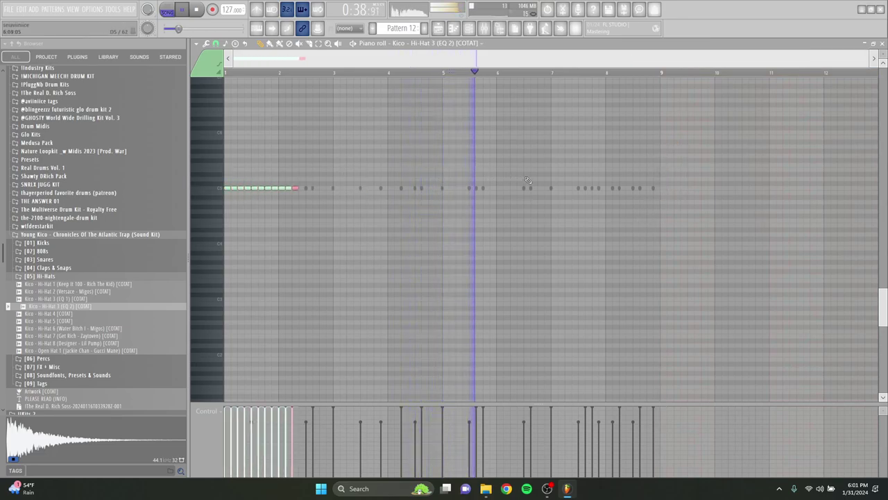
key(ctrl+b)
key(ctrl+b)
key(ctrl+b)
key(ctrl+b)
key(ctrl+b)
key(ctrl+b)
key(ctrl+b)
key(ctrl+b)
key(ctrl+b)
key(ctrl+b)
key(ctrl+b)
key(ctrl+b)
key(ctrl+b)
key(ctrl+b)
key(ctrl+b)
key(ctrl+b)
key(ctrl+b)
key(ctrl+b)
key(ctrl+b)
key(ctrl+b)
key(ctrl+b)
key(ctrl+b)
key(ctrl+b)
key(ctrl+b)
key(ctrl+a)
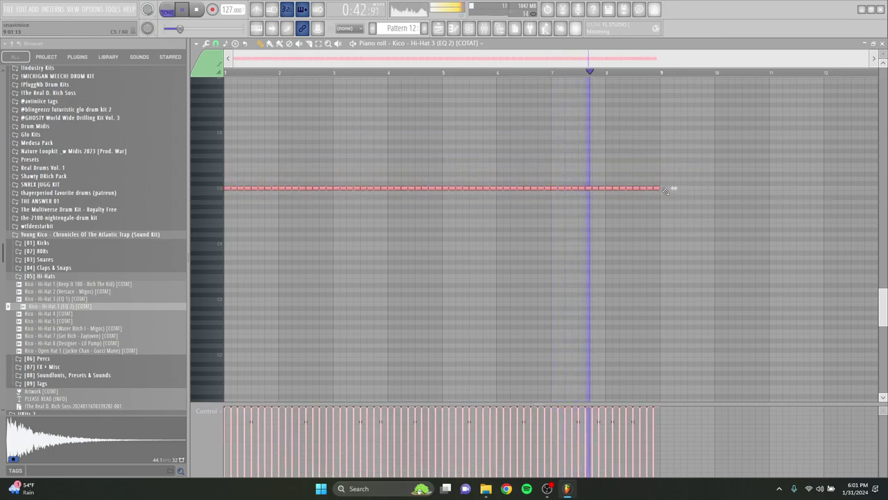
Shorten all the selected hi-hat notes and lower their velocities to one even level
key(shift+d)
drag(658, 425, 204, 427)
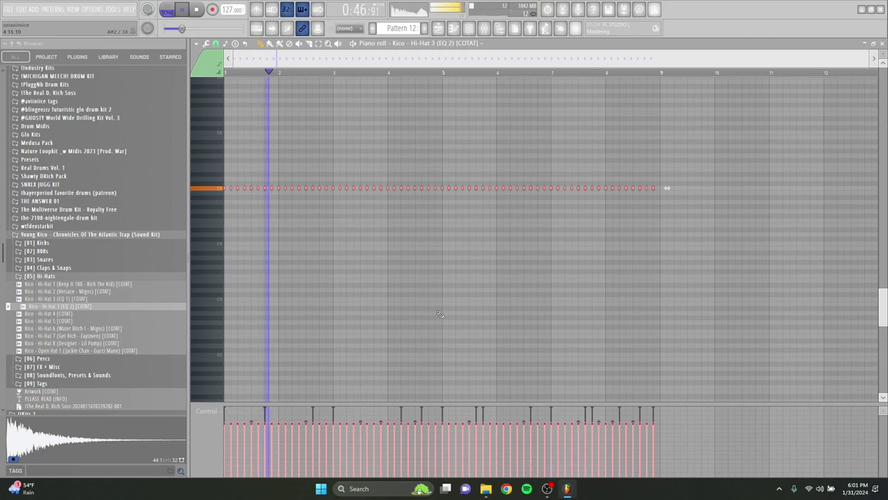
Set a finer snap and add extra C5 hi-hats to form a short half-step roll at the start of bar 4
scroll(354, 210, up, 5)
click(217, 44)
click(229, 96)
scroll(430, 197, up, 3)
click(439, 188)
click(433, 189)
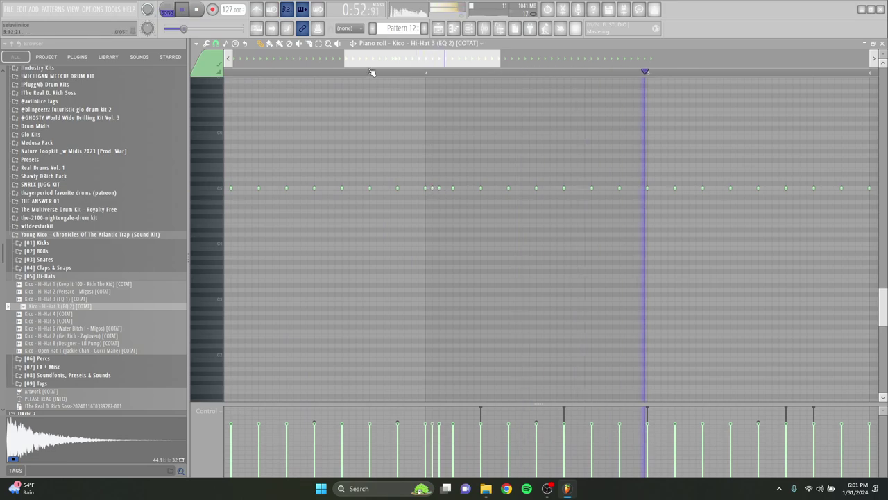
scroll(585, 173, down, 5)
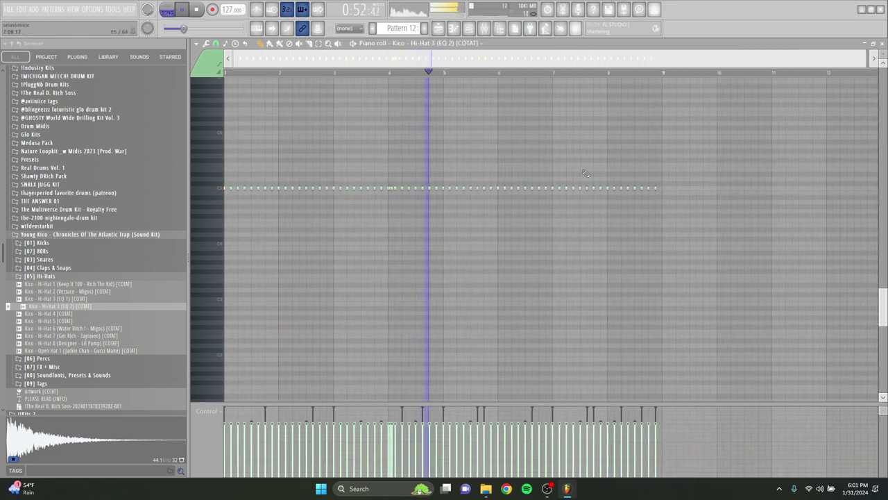
Fill the third beat of bar 7 with a continuous half-step roll of C5 hi-hats
scroll(564, 183, up, 3)
scroll(540, 188, down, 3)
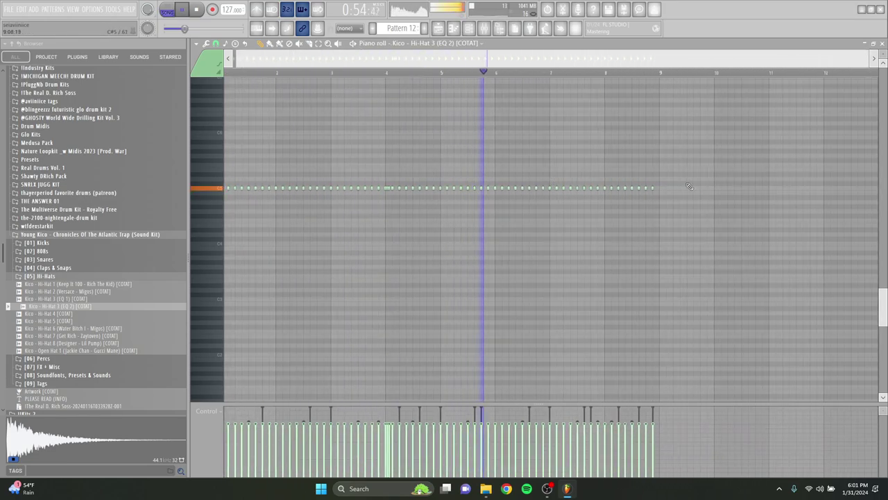
scroll(689, 186, up, 4)
click(467, 188)
click(472, 189)
click(491, 189)
click(486, 188)
click(475, 189)
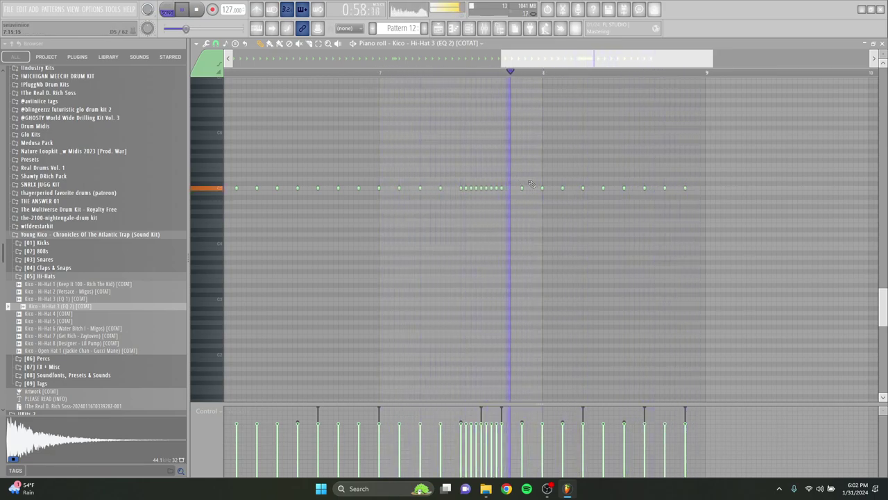
scroll(477, 211, down, 4)
Lower the hi-hat's mixer track 16 to about -3.6 dB
click(442, 33)
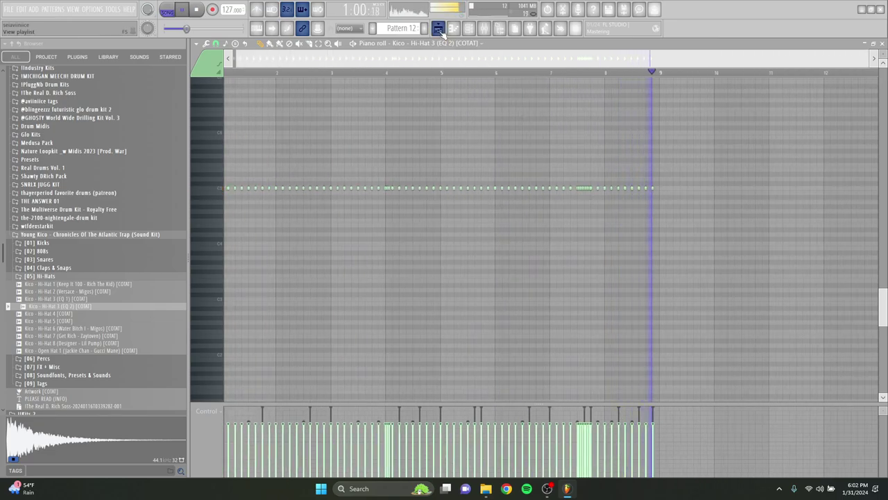
click(470, 32)
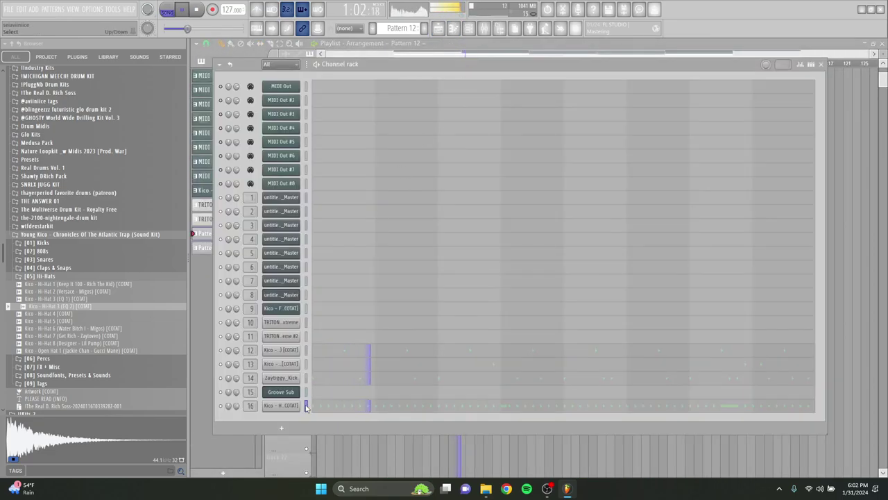
click(484, 29)
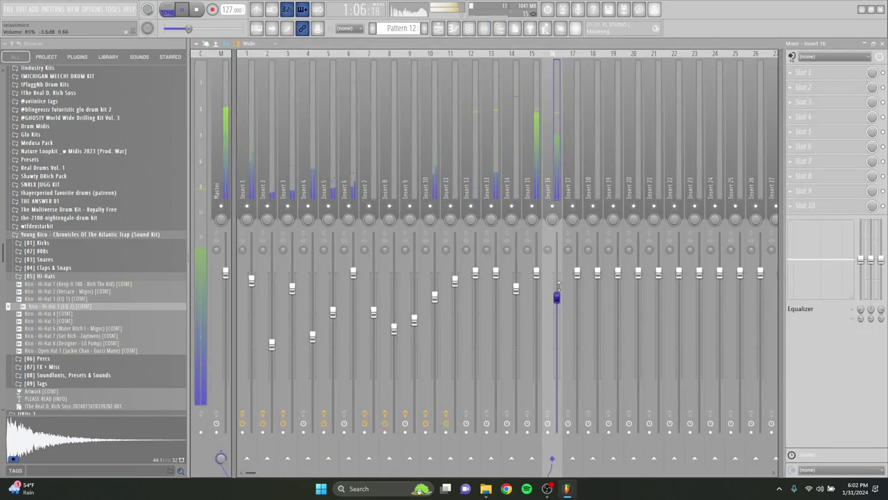
Adjust the pitch shift of the Kico - Hi-Hat 3 (EQ 2) sample in its channel settings
click(439, 29)
click(469, 28)
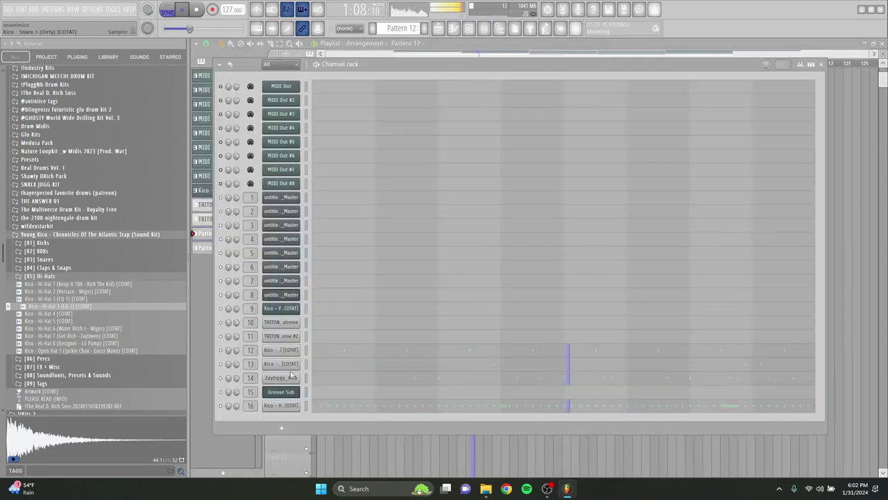
click(284, 406)
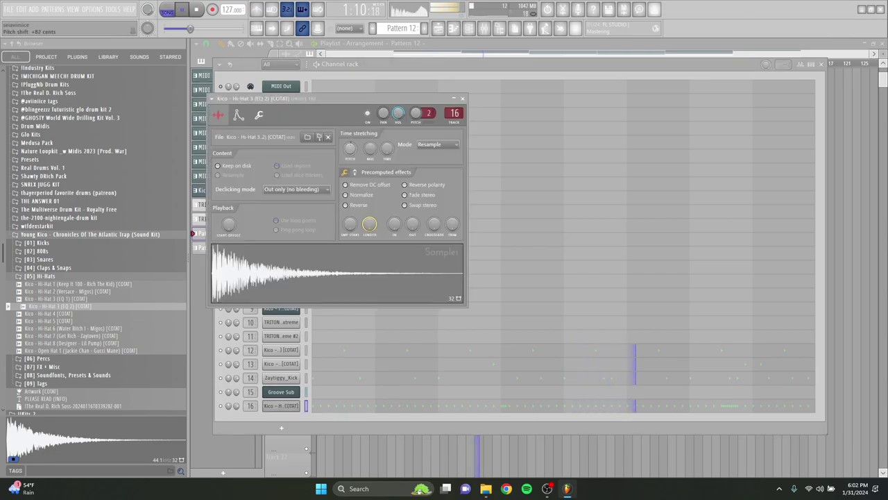
drag(350, 148, 350, 155)
click(463, 99)
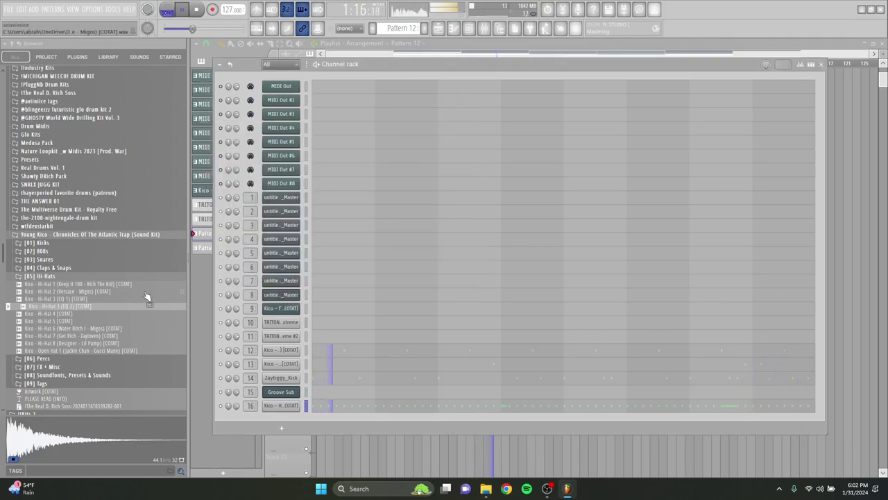
Audition the kit's snares and add Kico - Snare 3 (Alternative) as a channel on mixer track 17
click(103, 276)
click(92, 260)
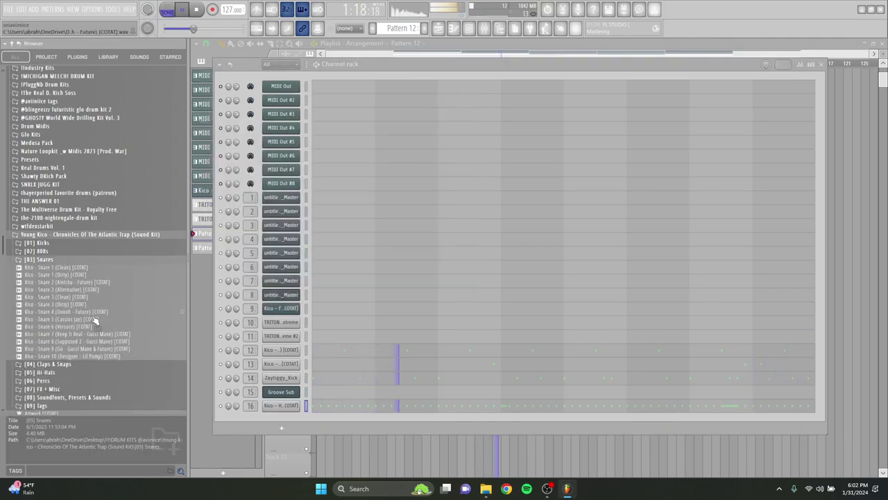
click(95, 319)
click(101, 327)
click(101, 312)
click(100, 305)
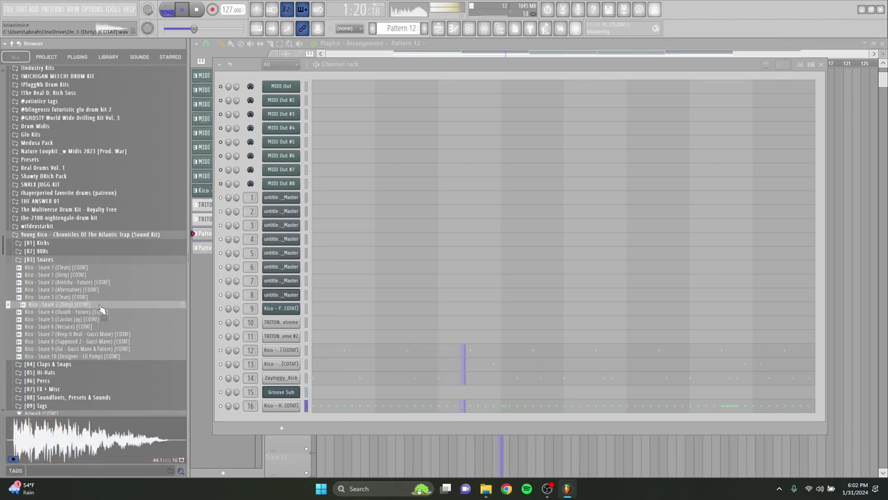
click(100, 298)
drag(262, 417, 264, 419)
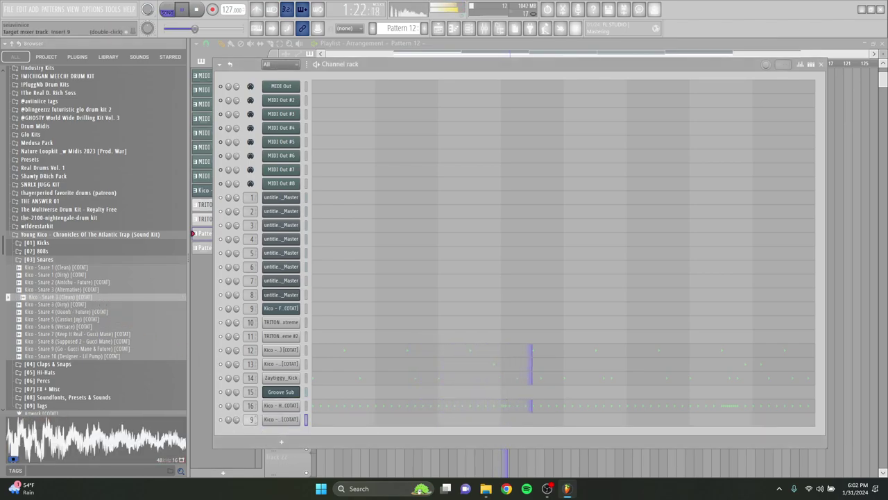
drag(99, 292, 164, 346)
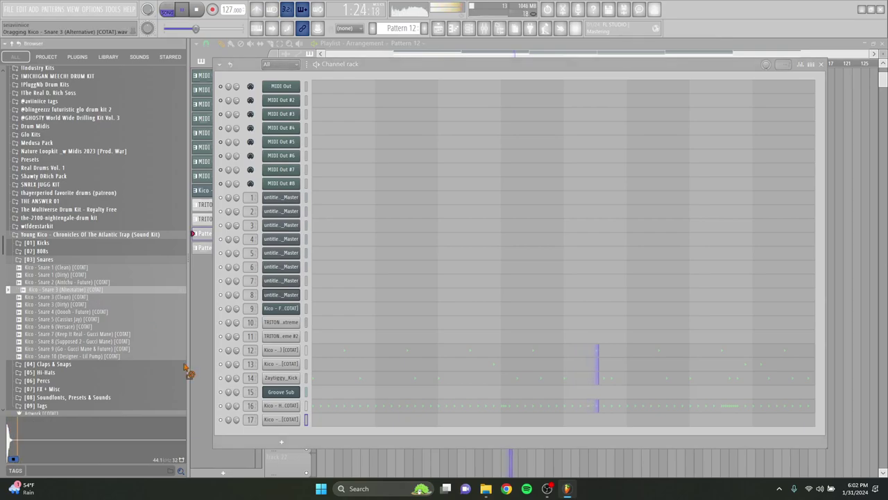
drag(283, 421, 284, 420)
Draw a snare fill in the second half of bar 8 with four D#5 hits followed by two D5 hits
click(361, 419)
scroll(671, 246, up, 3)
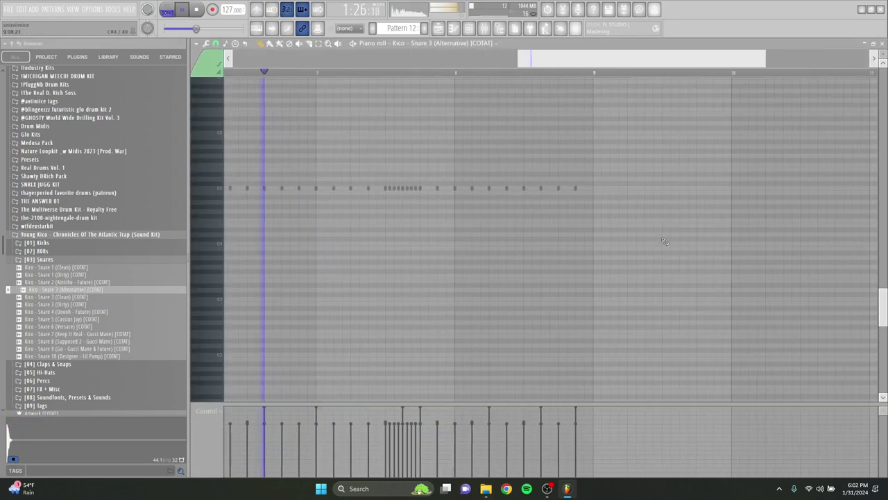
click(522, 174)
scroll(525, 174, up, 2)
click(499, 173)
click(506, 174)
click(533, 173)
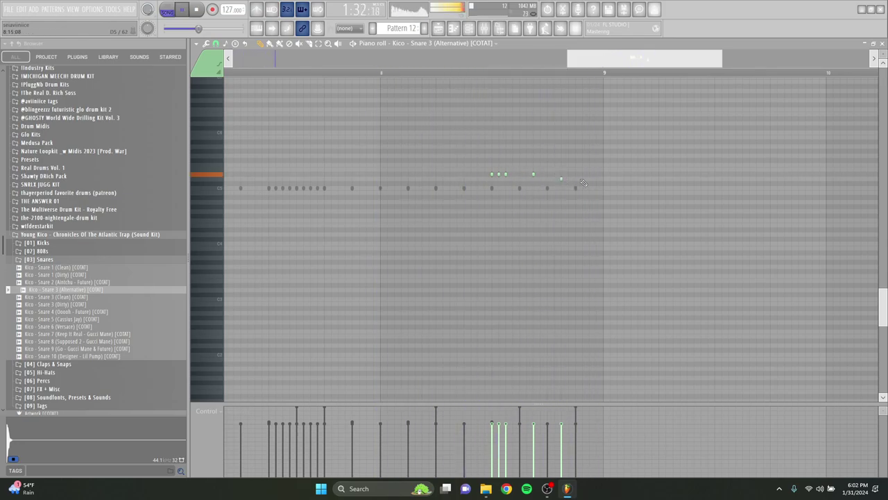
scroll(581, 180, down, 3)
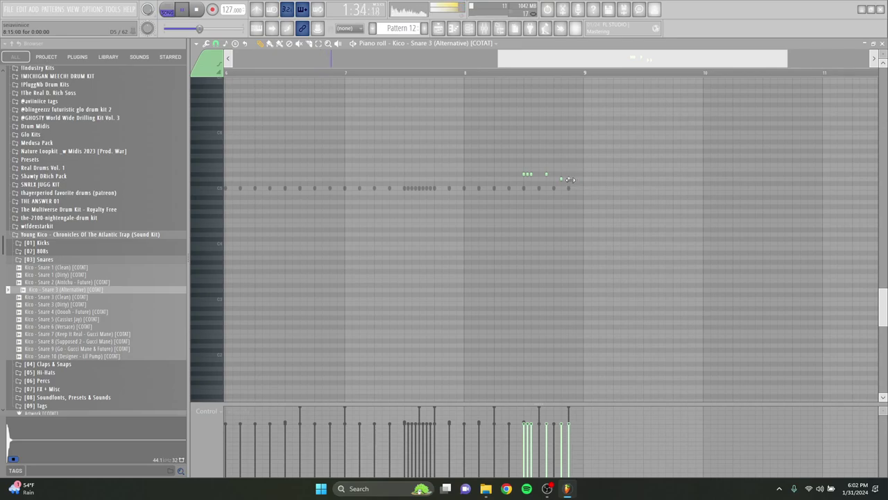
scroll(584, 220, up, 2)
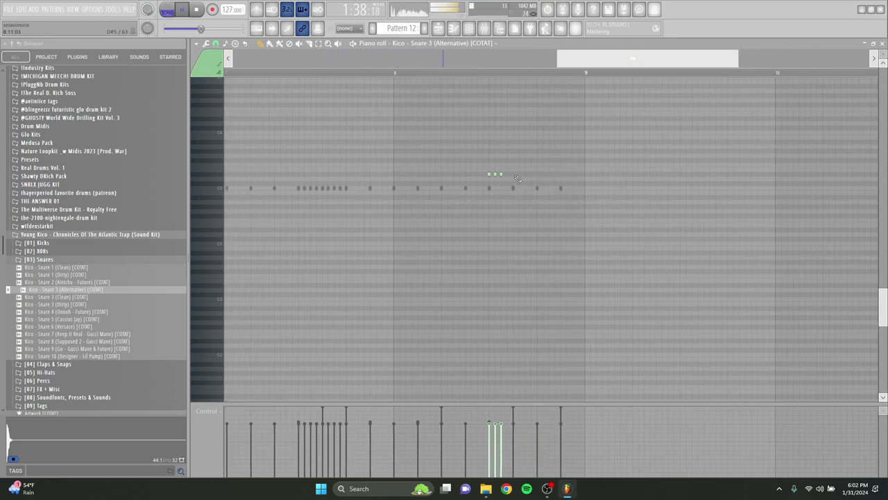
scroll(517, 178, down, 2)
scroll(541, 177, up, 2)
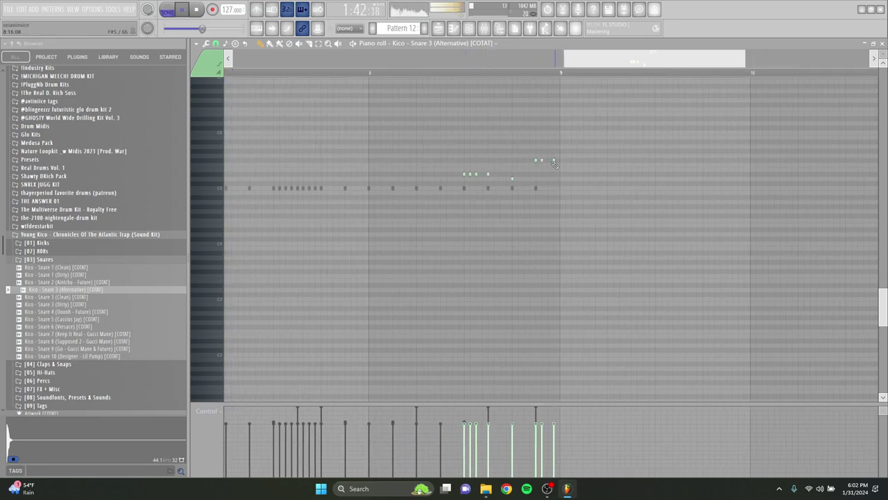
scroll(555, 179, down, 1)
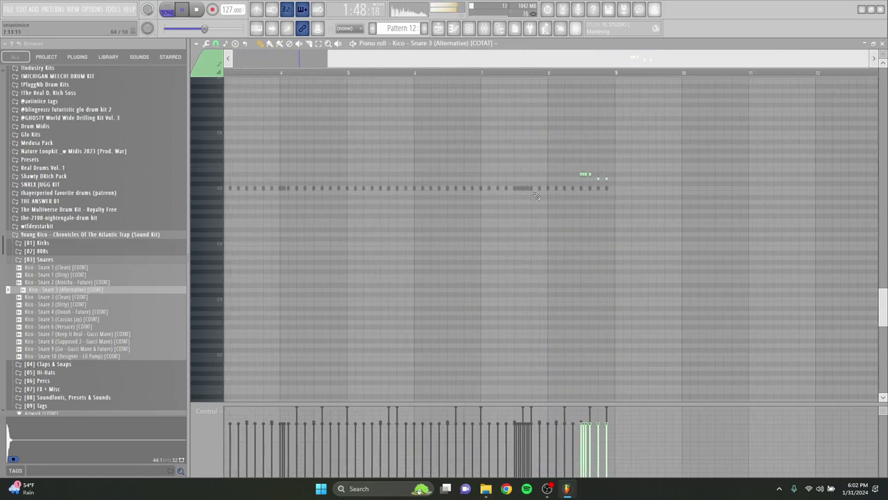
In TRITON_Extreme #2, lower the short C6 notes in bars 7–8 and the C7 notes in bars 9–16 by one semitone, playing back from bar 9
key(F5)
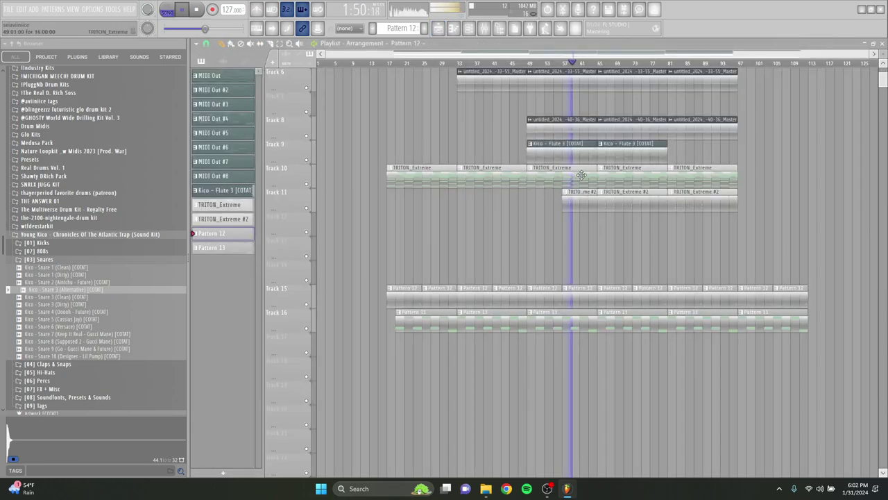
double_click(583, 199)
scroll(544, 254, down, 3)
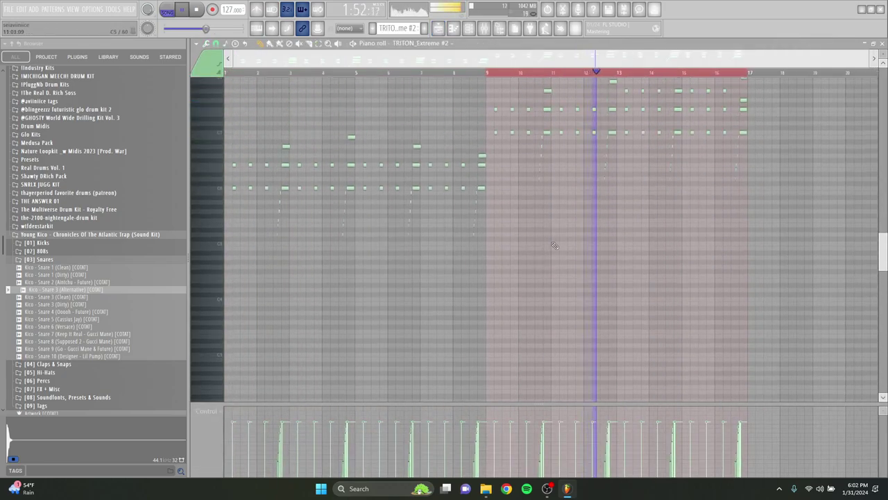
scroll(668, 176, up, 4)
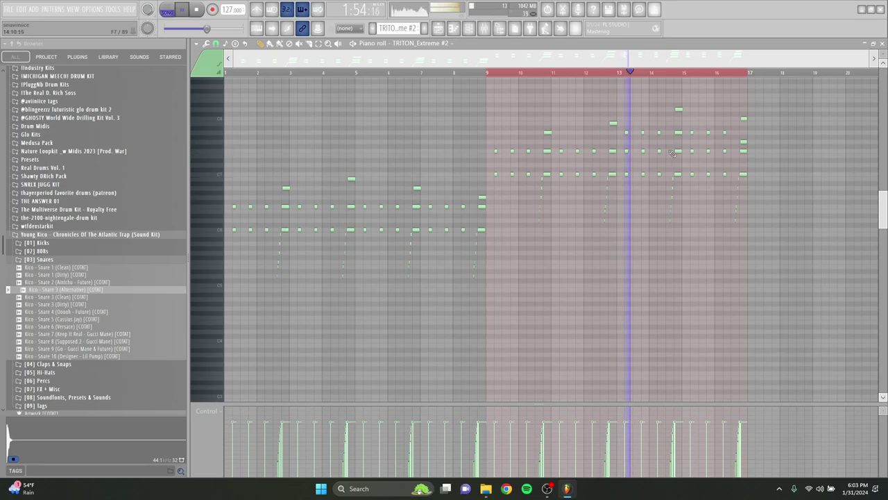
drag(471, 225, 428, 230)
drag(495, 173, 743, 179)
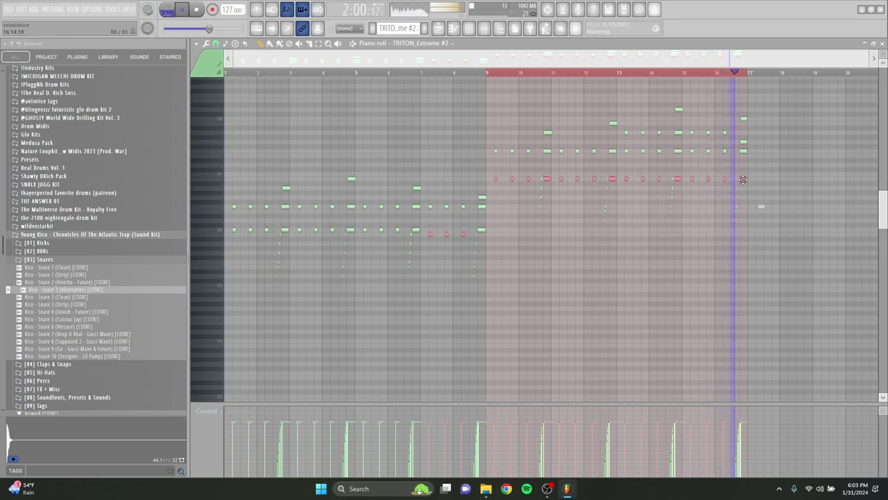
drag(402, 224, 363, 234)
click(489, 72)
ctrl+click(546, 128)
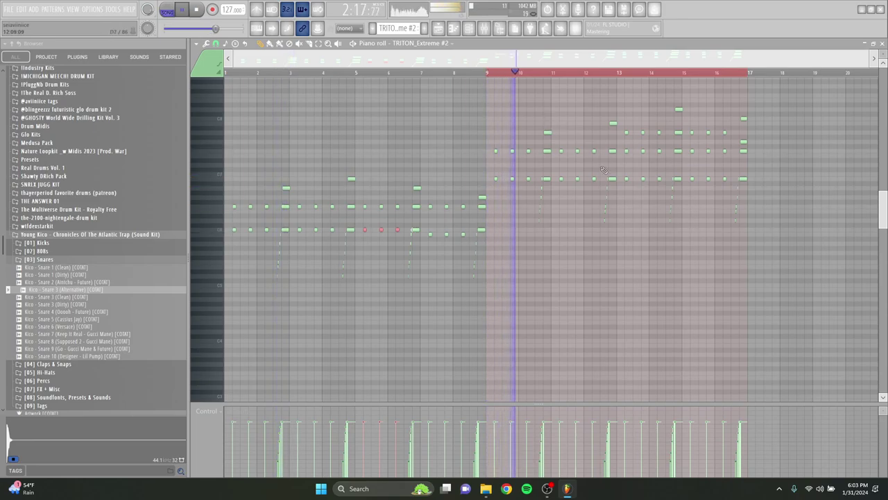
Raise the B6 notes in bars 13–16 of TRITON_Extreme #2 back to C7
click(442, 30)
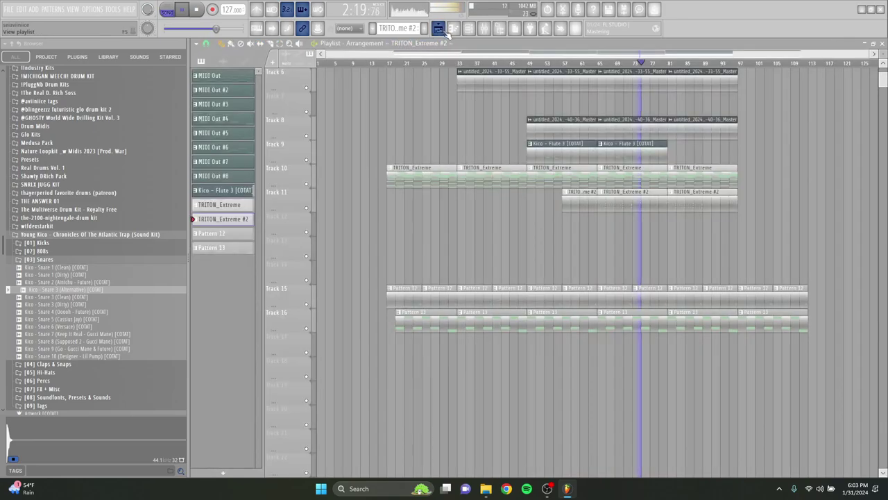
double_click(628, 196)
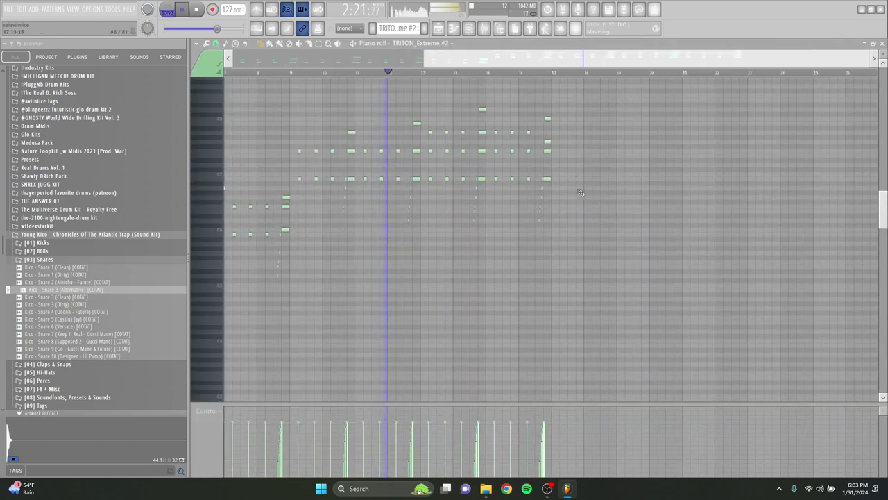
drag(423, 176, 547, 175)
ctrl+click(479, 174)
ctrl+click(542, 177)
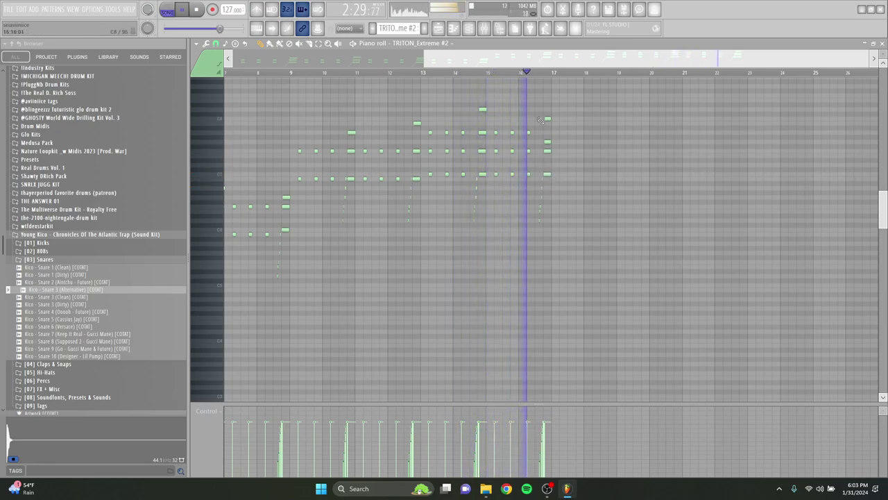
Add Kico - Crash 1 (Zaytoven) from the kit's percs to Pattern 12 as a channel on mixer track 18
click(453, 27)
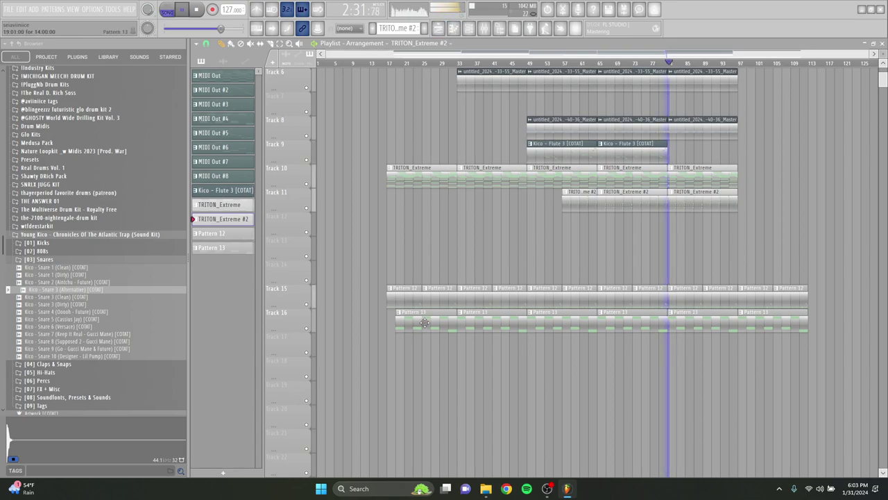
click(469, 29)
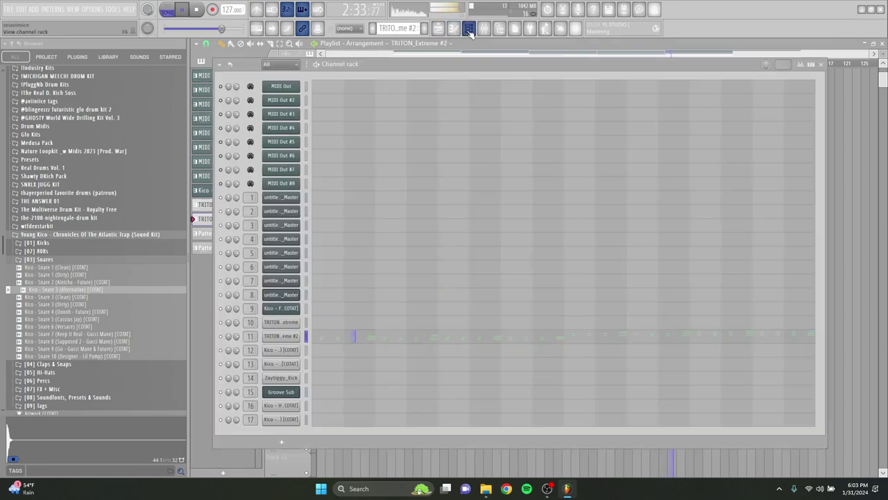
click(210, 331)
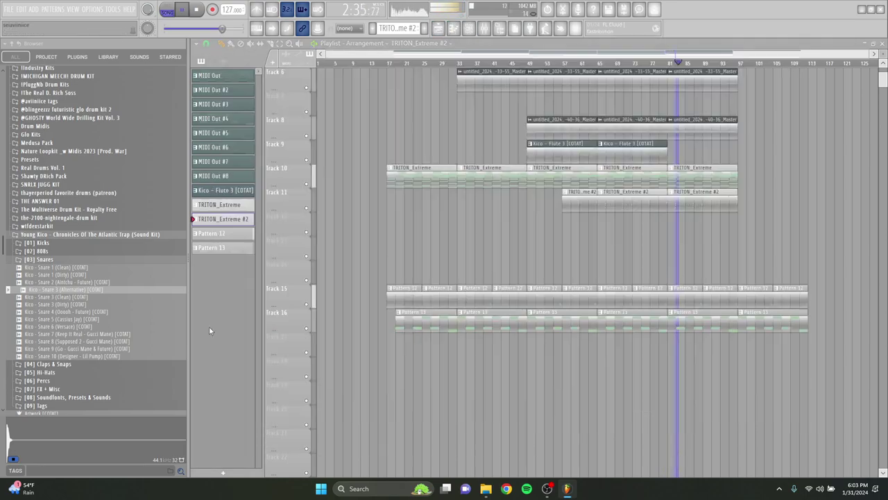
double_click(446, 301)
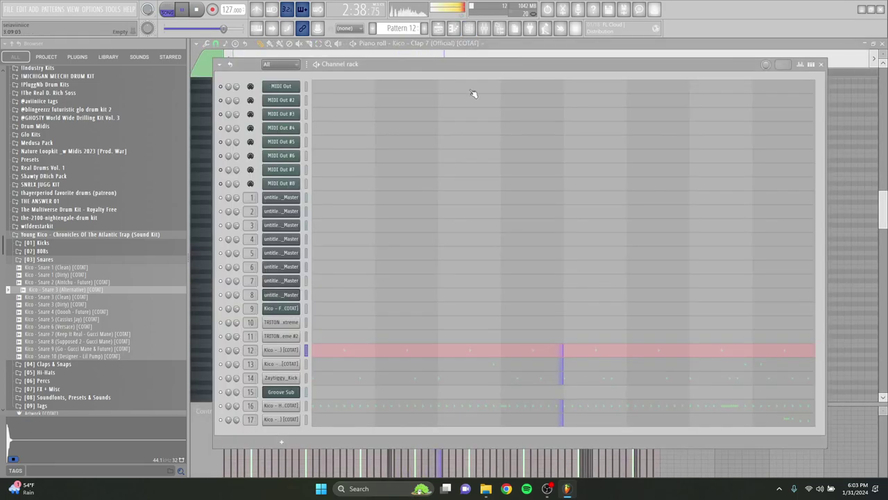
click(469, 29)
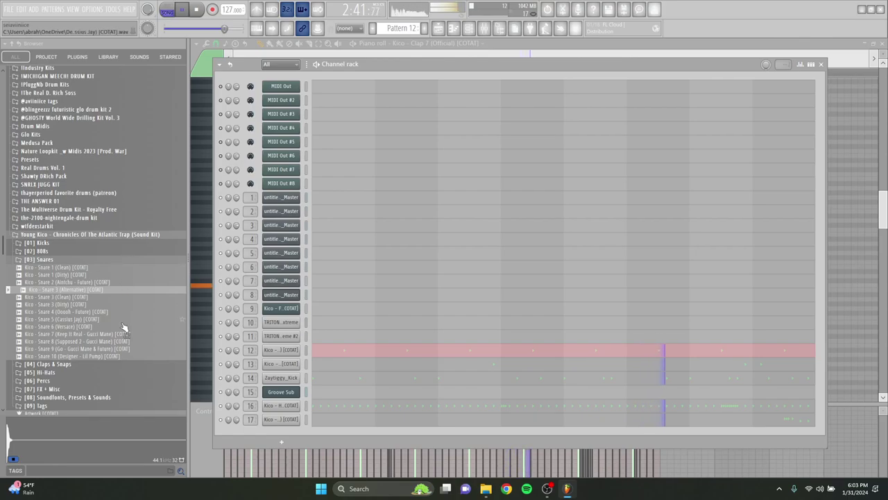
scroll(122, 318, down, 2)
click(90, 331)
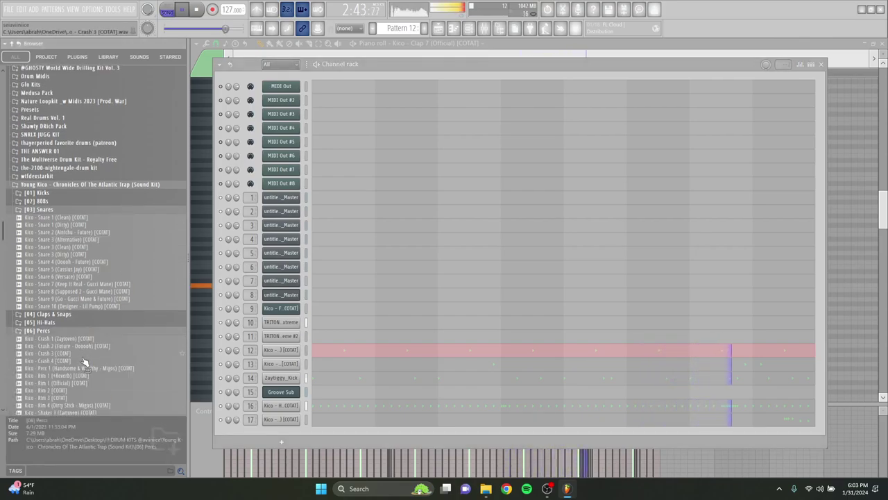
scroll(84, 362, down, 4)
drag(81, 239, 258, 418)
click(286, 434)
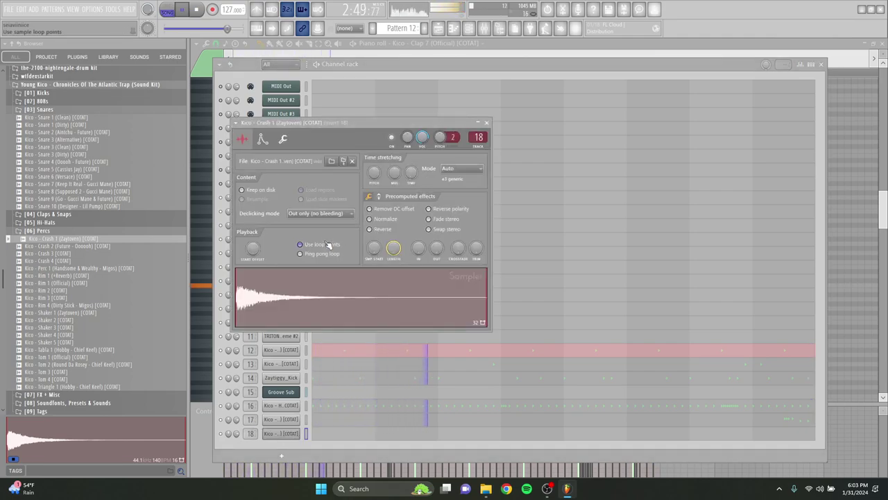
Place Crash 1 (Zaytoven) hits on C5 at the start of bars 1 and 5 in Pattern 12
click(815, 70)
click(812, 64)
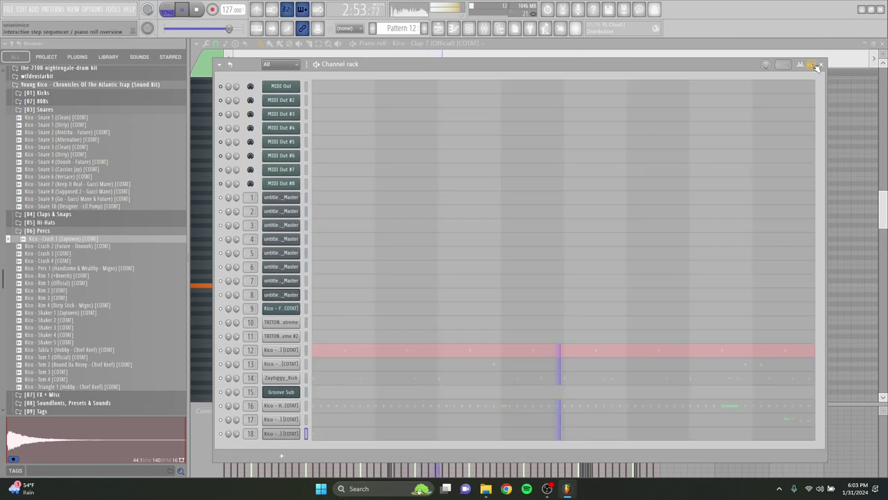
click(427, 436)
click(216, 44)
click(222, 65)
drag(454, 76, 229, 74)
key(ctrl+b)
ctrl+click(516, 77)
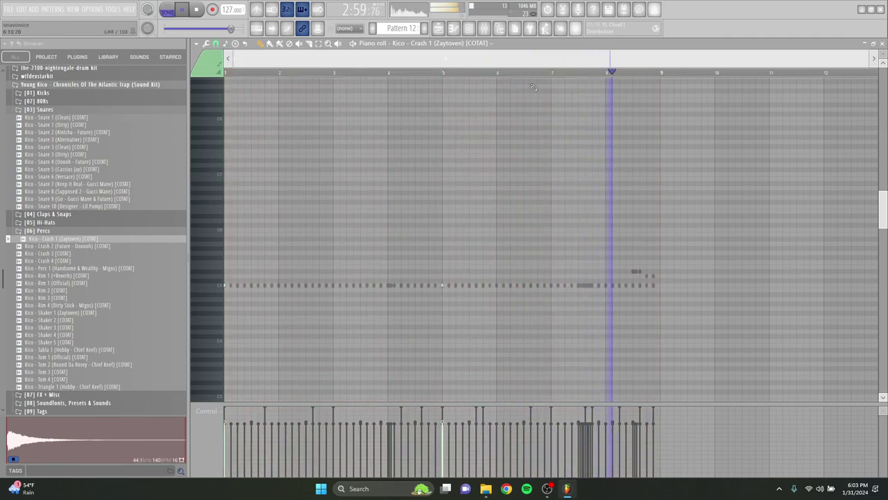
Add Kico - Vox 1 - Chant (Clean) from the FX + Misc folder on mixer track 19 and lower its volume to about 65%
click(453, 28)
click(469, 28)
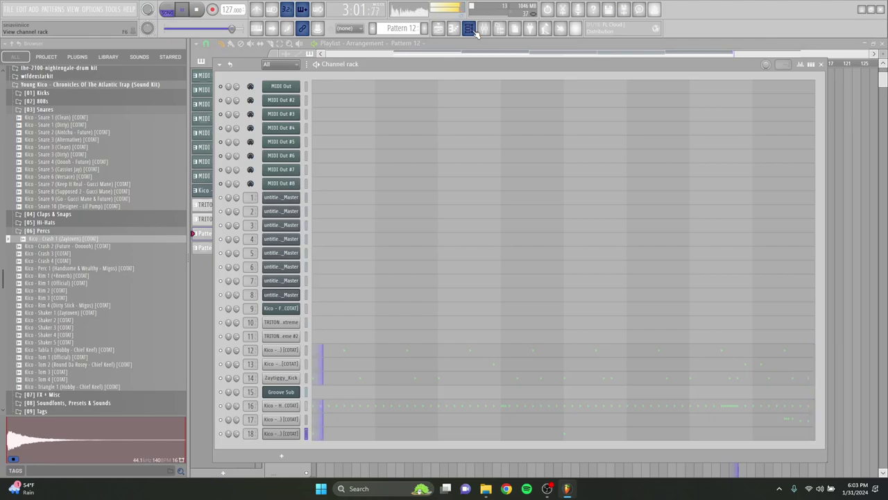
click(103, 232)
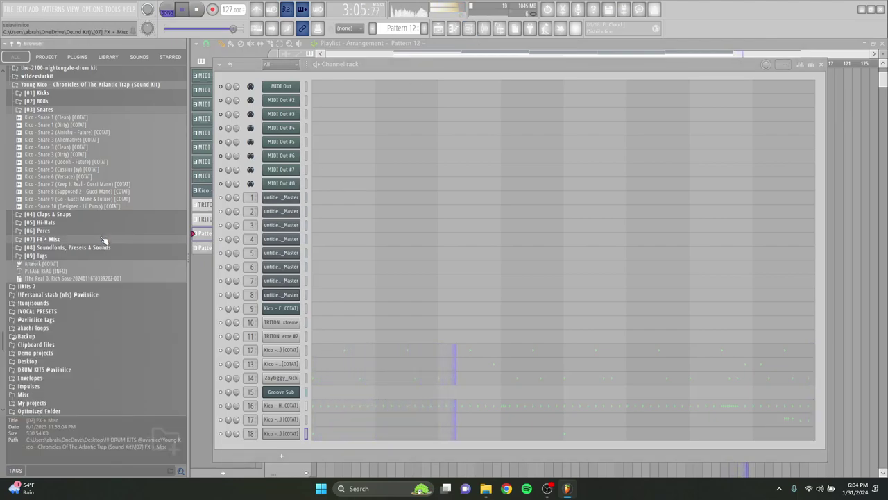
click(104, 239)
click(104, 247)
click(103, 255)
drag(97, 247, 277, 447)
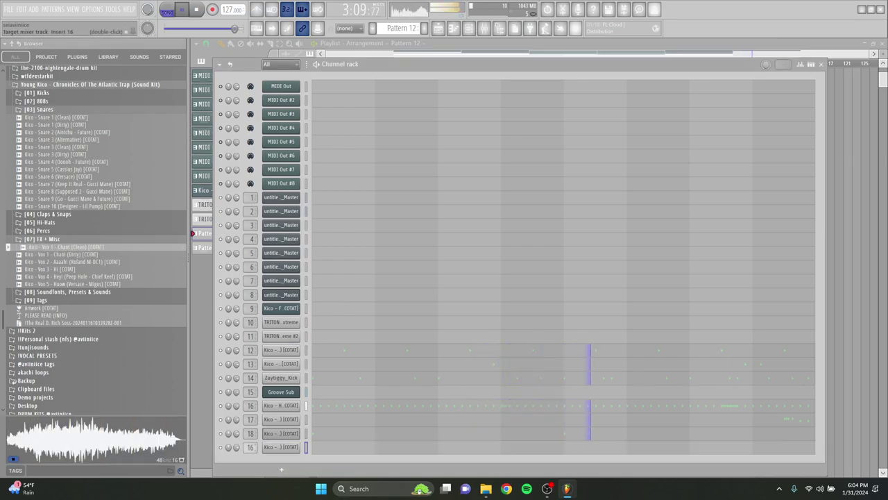
key(F9)
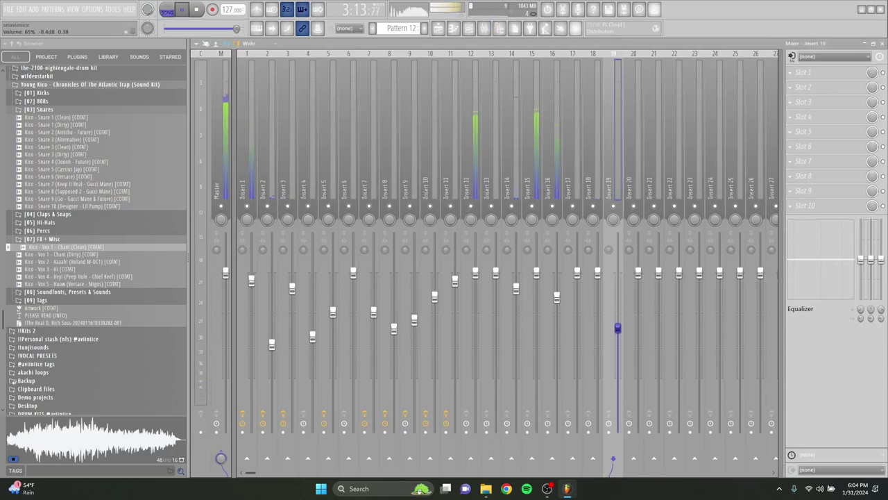
Draw C5 chant hits on beats 2 and 4 of every bar through bar 8 of Pattern 12, deleting any copies beyond it
key(F5)
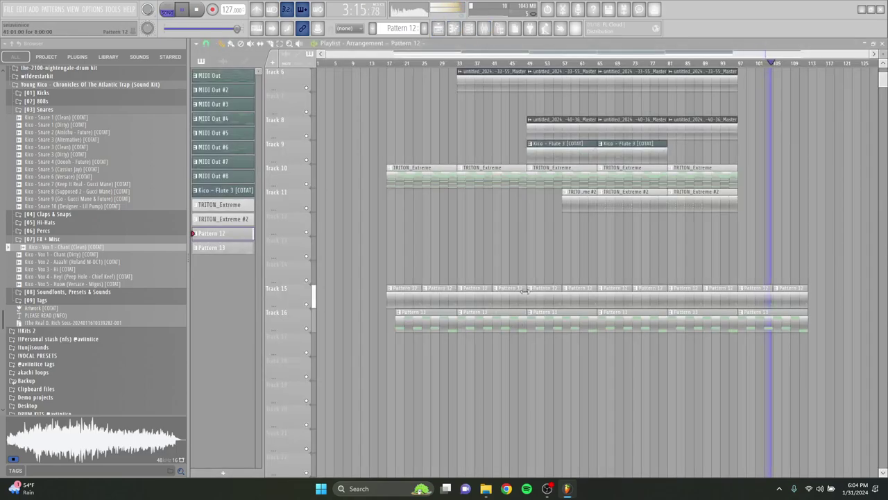
double_click(425, 294)
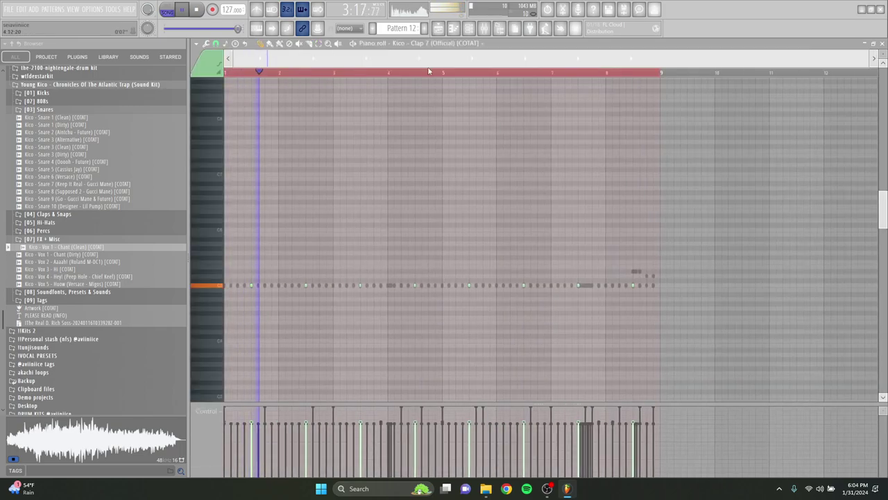
click(423, 43)
click(439, 356)
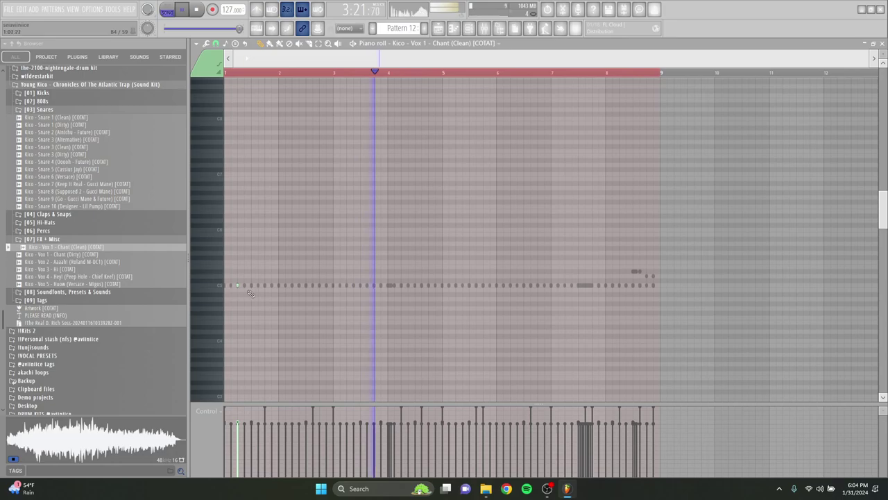
click(269, 286)
drag(281, 73, 227, 73)
key(ctrl+b)
key(ctrl+b)
key(ctrl+b)
key(ctrl+b)
key(ctrl+b)
key(ctrl+b)
key(ctrl+b)
key(ctrl+b)
key(ctrl+b)
key(ctrl+d)
drag(793, 182, 678, 313)
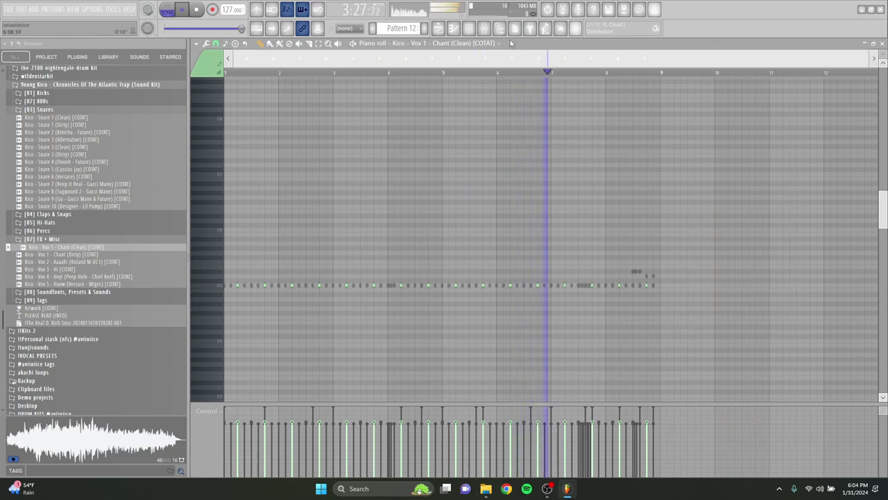
Lower the chant's volume on mixer track 19 to about 36% and return to the playlist arrangement
click(484, 29)
drag(618, 328, 617, 374)
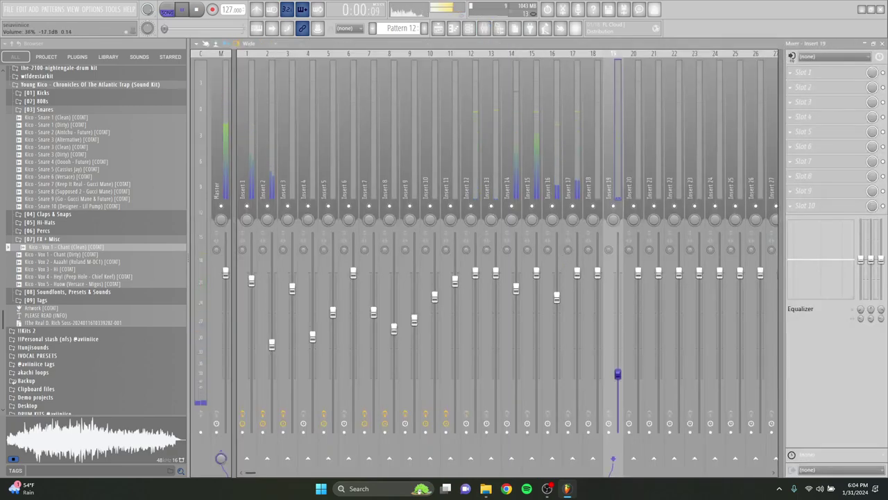
click(441, 31)
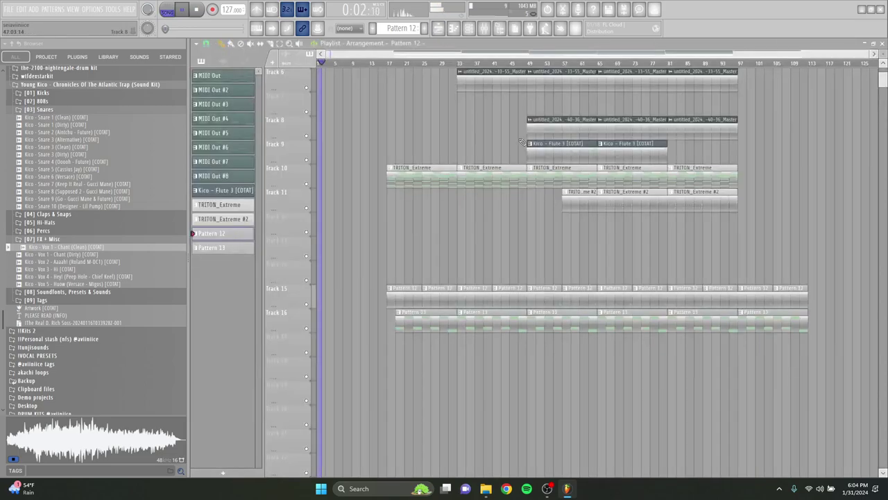
scroll(697, 115, up, 4)
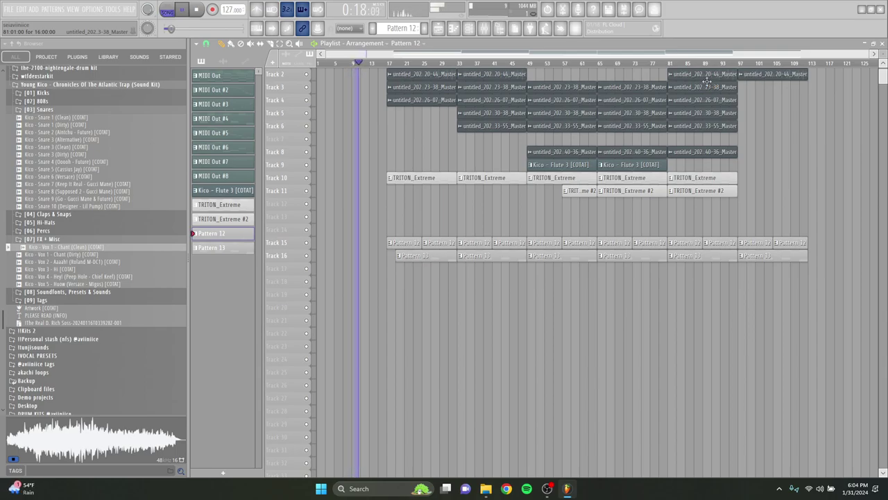
Load the starred preset with Fruity soft clipper and Fruity parametric EQ onto the Master track, then collapse the browser's full folder list
click(484, 28)
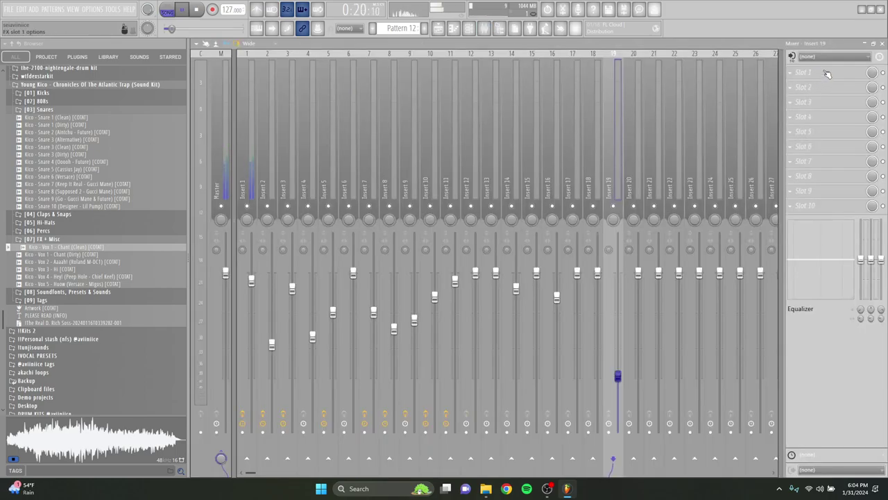
click(213, 152)
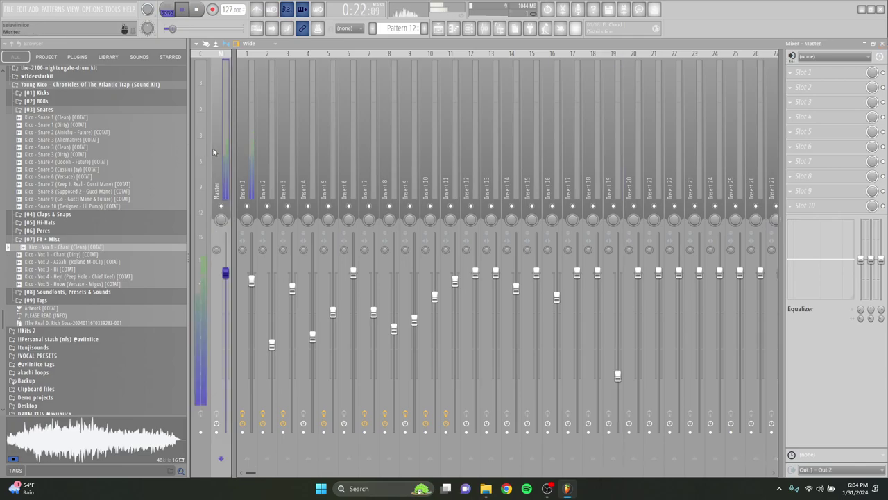
click(163, 58)
drag(102, 91, 217, 141)
click(14, 59)
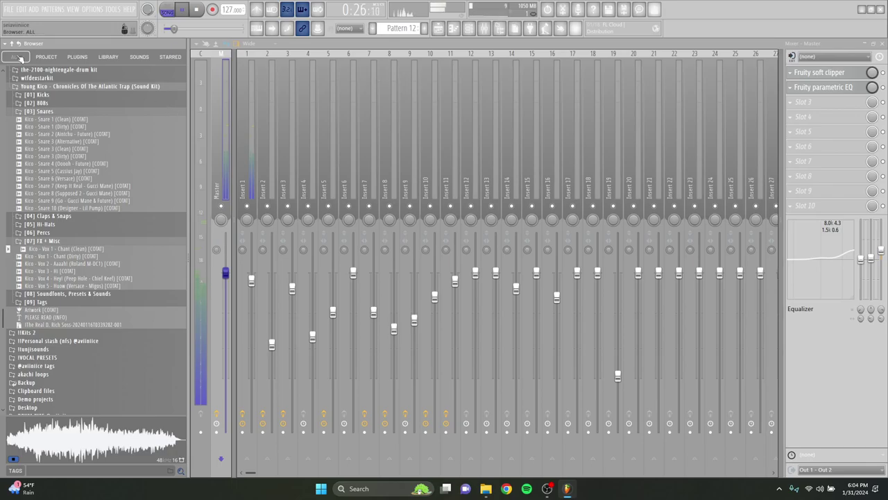
click(15, 45)
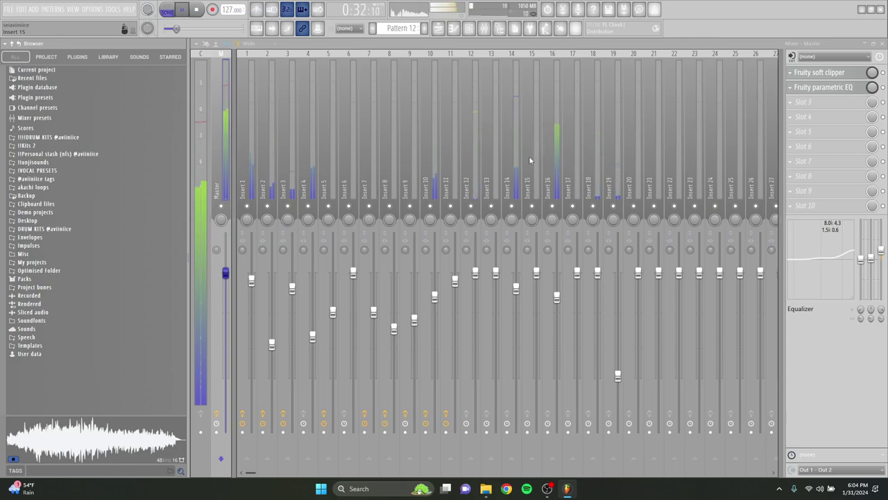
Lower the volume of mixer insert 13 to the same level as insert 14
click(471, 173)
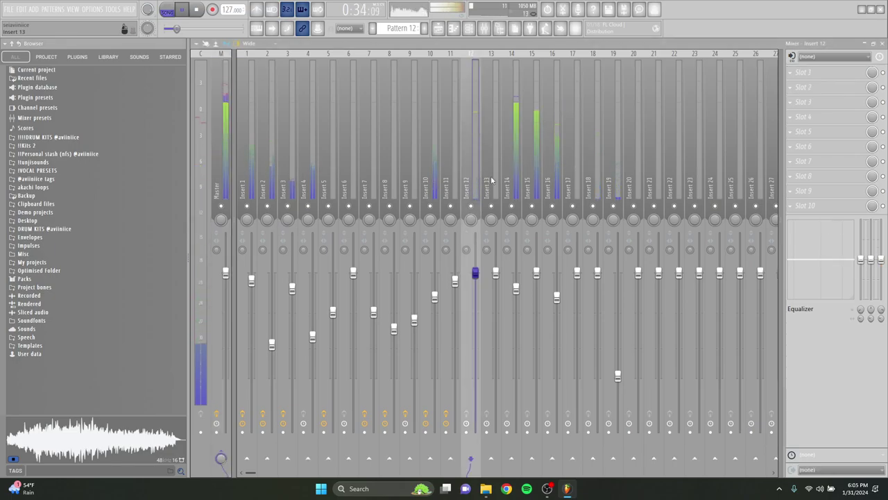
click(514, 179)
click(544, 183)
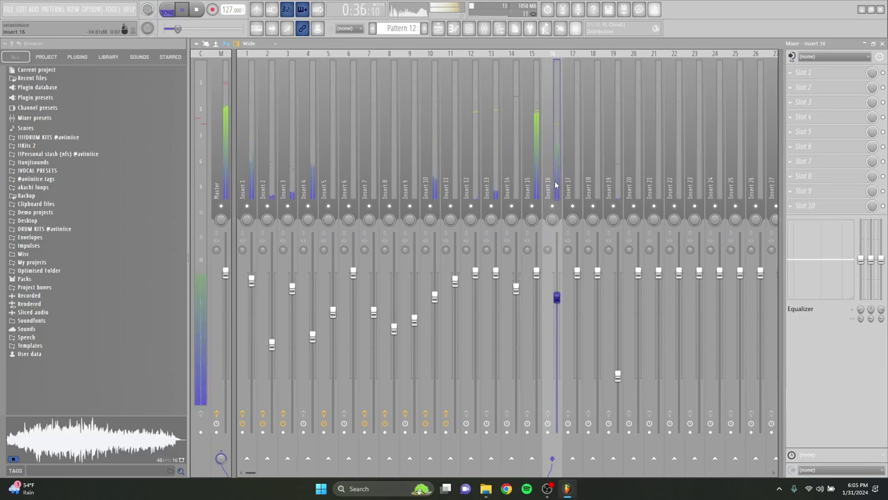
click(496, 284)
drag(500, 284, 500, 291)
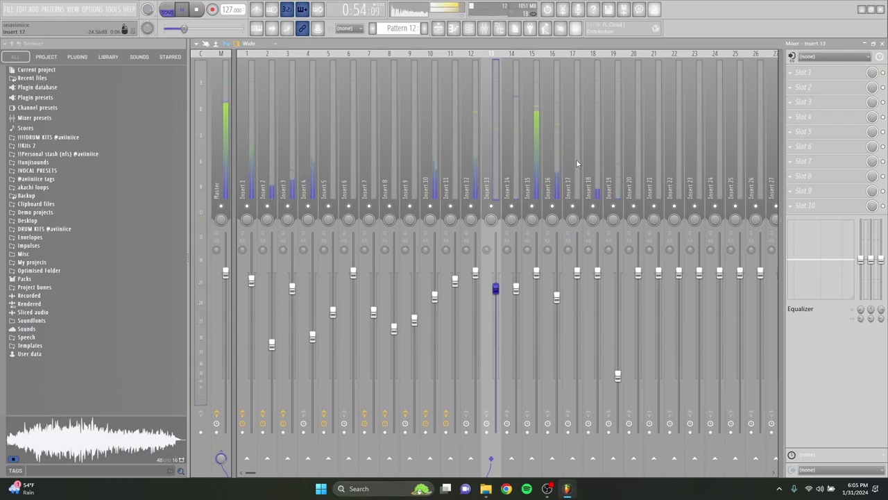
click(472, 194)
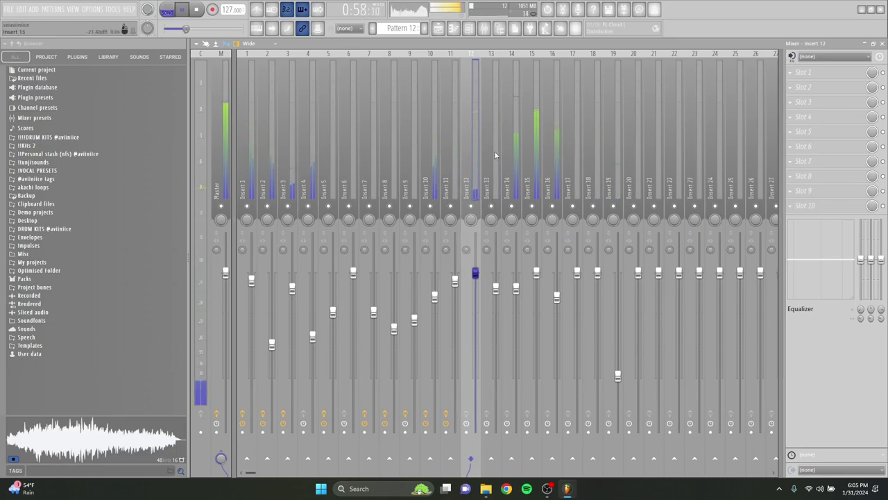
click(493, 153)
click(457, 163)
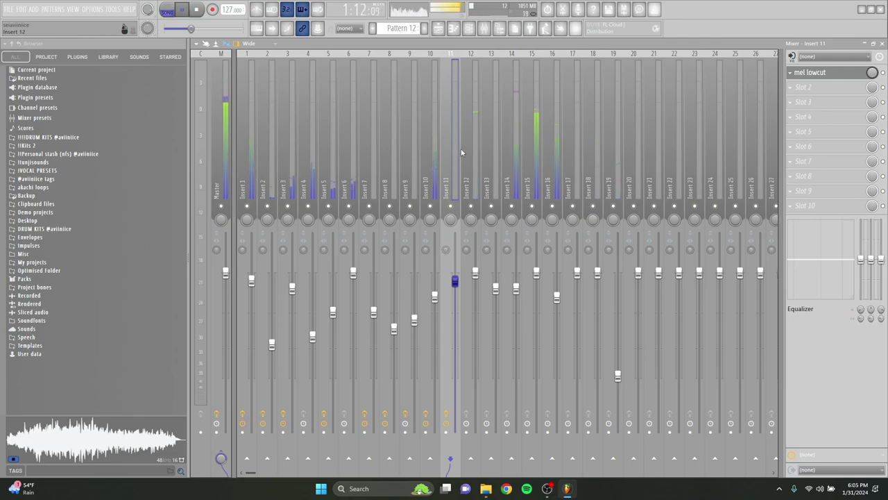
click(537, 272)
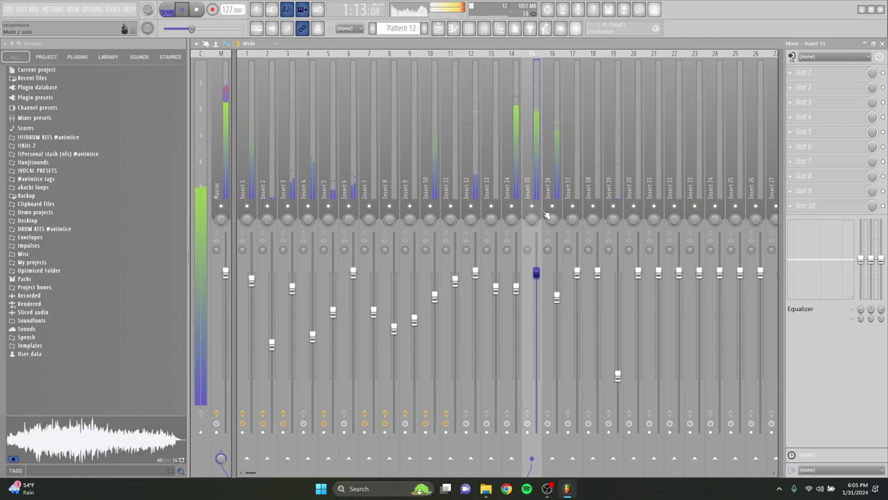
click(514, 180)
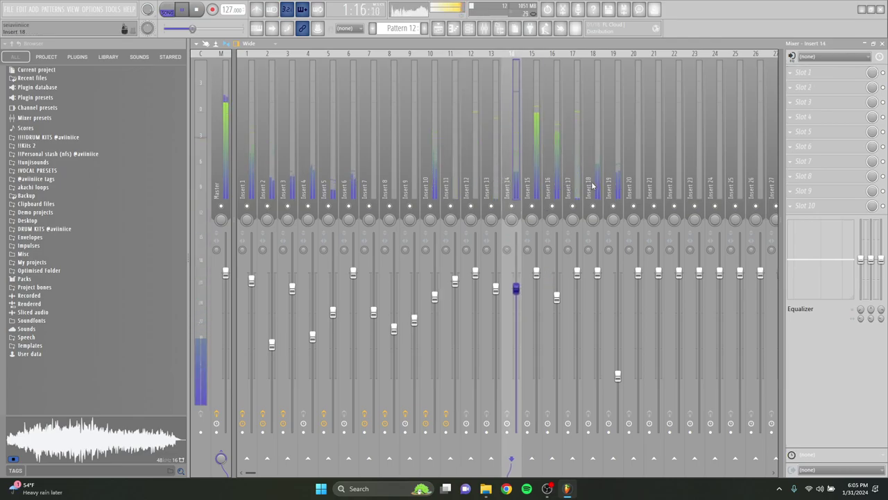
Lower the volume of the Snare 3 (Alternative) channel on mixer insert 17 to about insert 7's level and return to the playlist
click(469, 28)
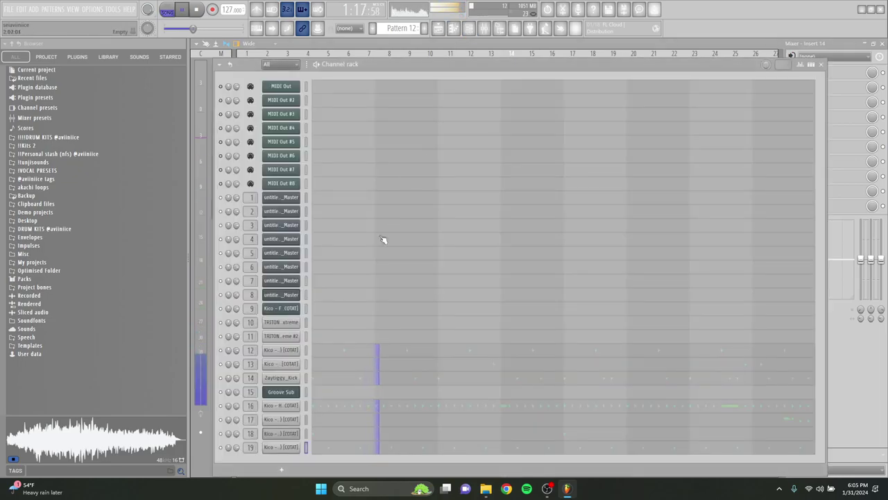
double_click(295, 422)
click(484, 29)
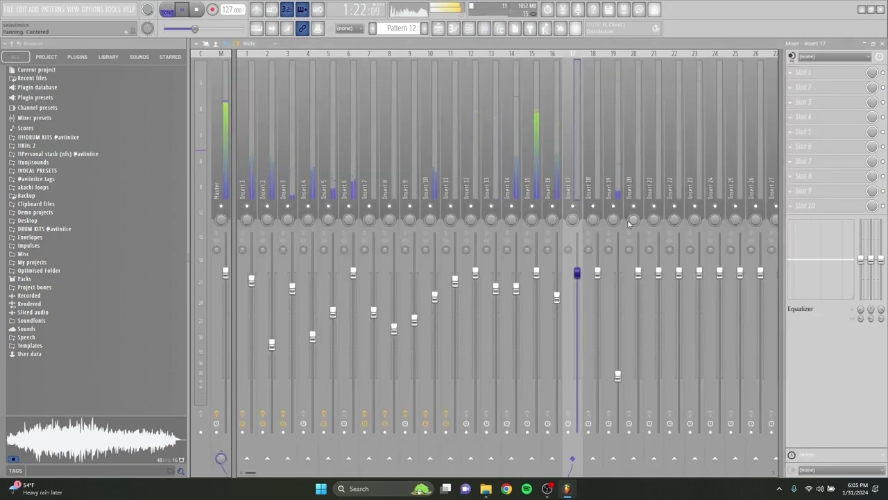
drag(577, 297, 577, 304)
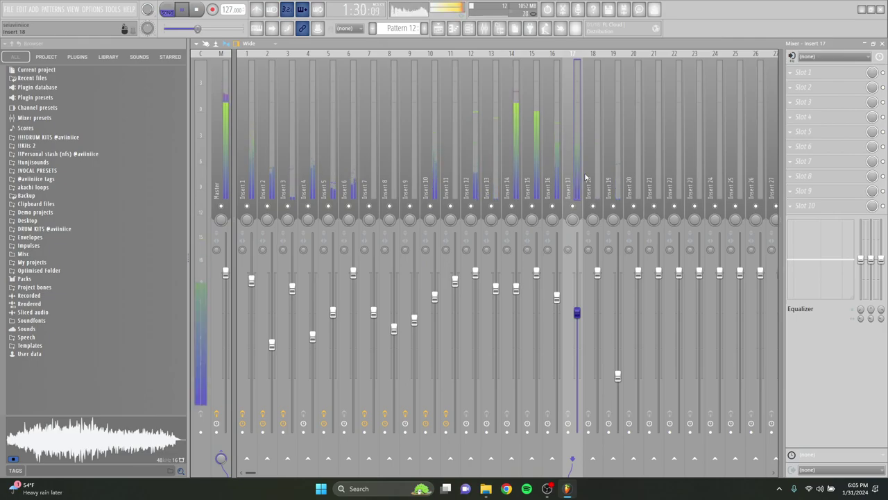
click(438, 28)
scroll(448, 79, up, 1)
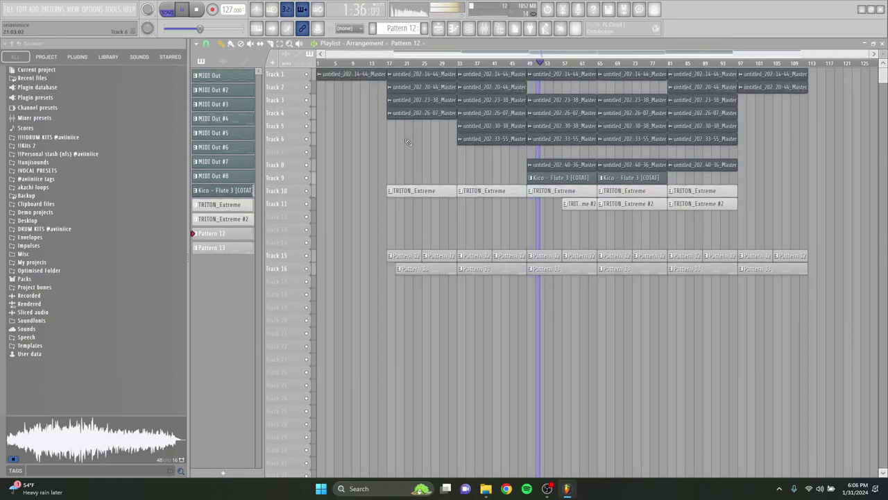
Move all the Pattern 12 and Pattern 13 clips up to tracks 12 and 13 and enlarge the playlist's track height
drag(774, 281, 418, 222)
key(space)
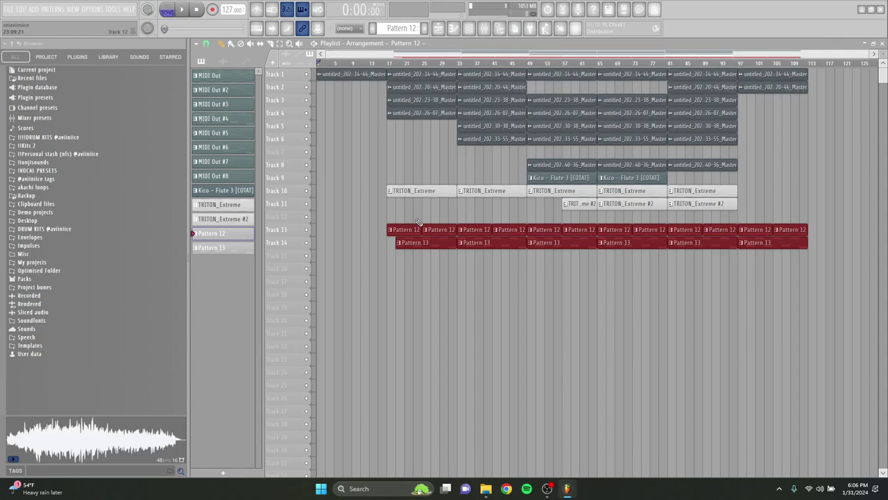
drag(415, 229, 414, 215)
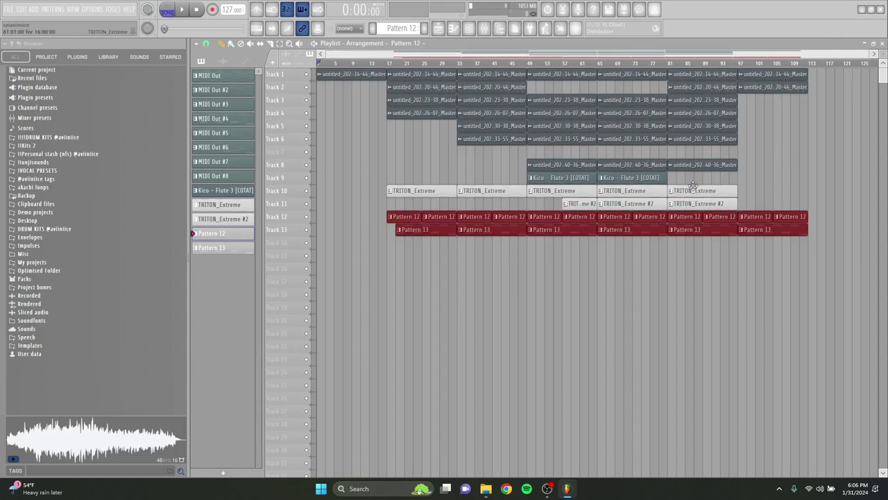
mouse_move(883, 63)
mouse_down()
mouse_move(883, 90)
mouse_move(883, 75)
mouse_up()
Try to move the clips on tracks 8 to 13 up by one track and undo the move
drag(832, 320, 428, 212)
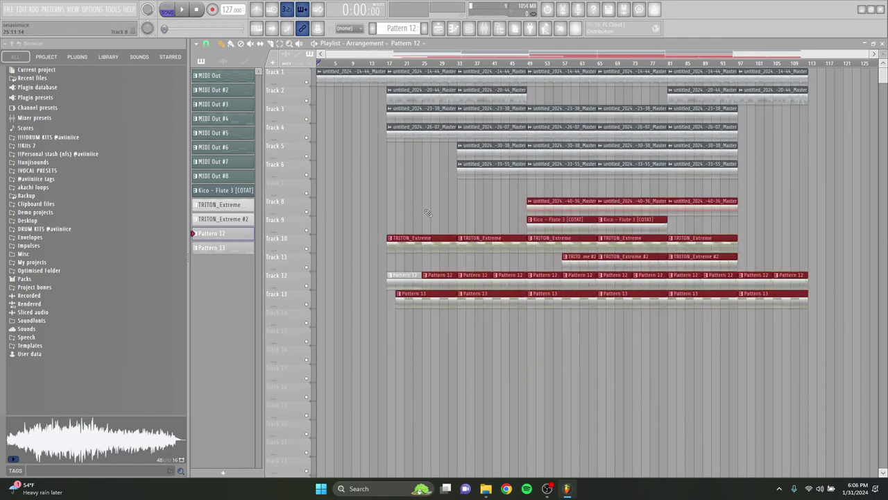
drag(555, 197, 555, 191)
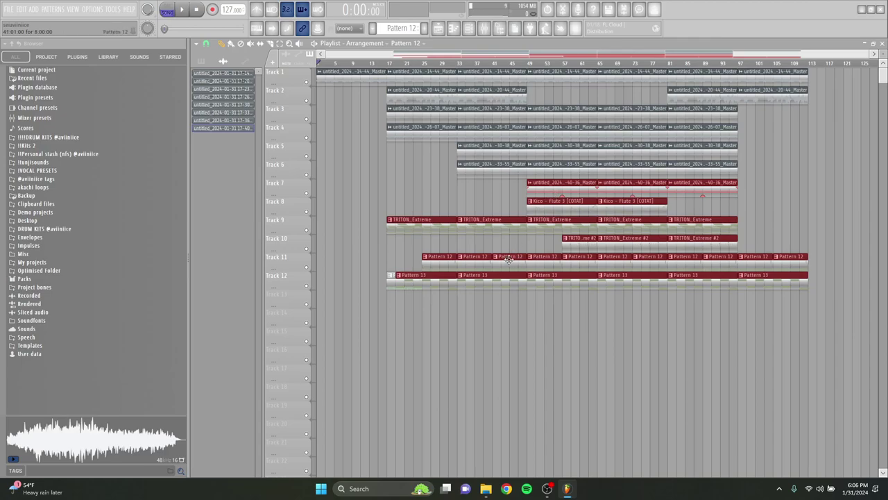
key(ctrl+z)
click(403, 286)
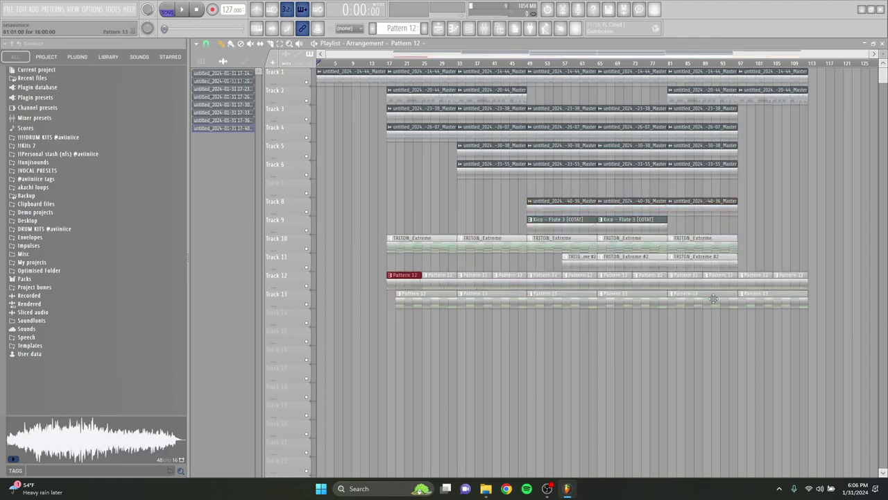
click(483, 267)
Play the arrangement and trim the last bar off the first Pattern 12 clip on track 12, ending it at bar 24
key(space)
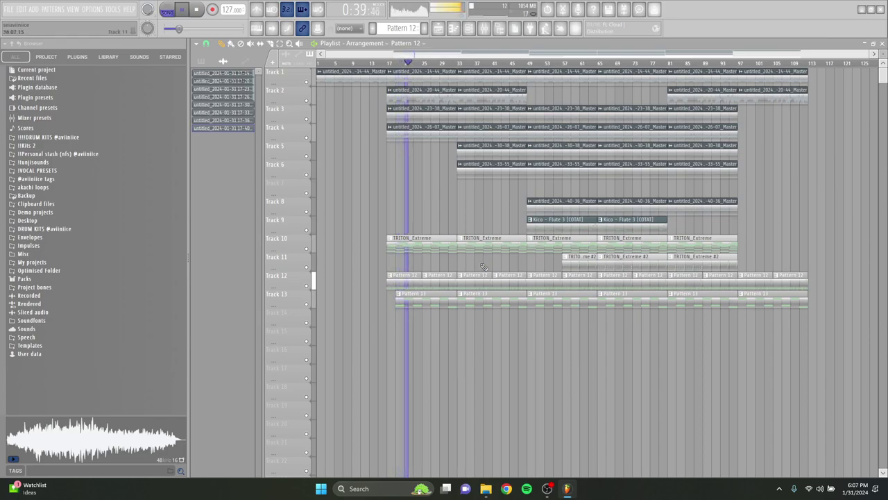
scroll(423, 286, up, 2)
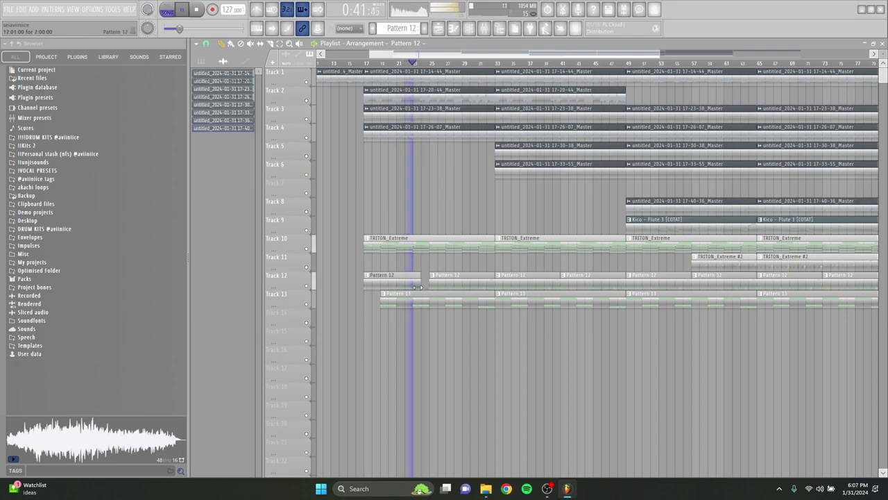
scroll(427, 290, up, 2)
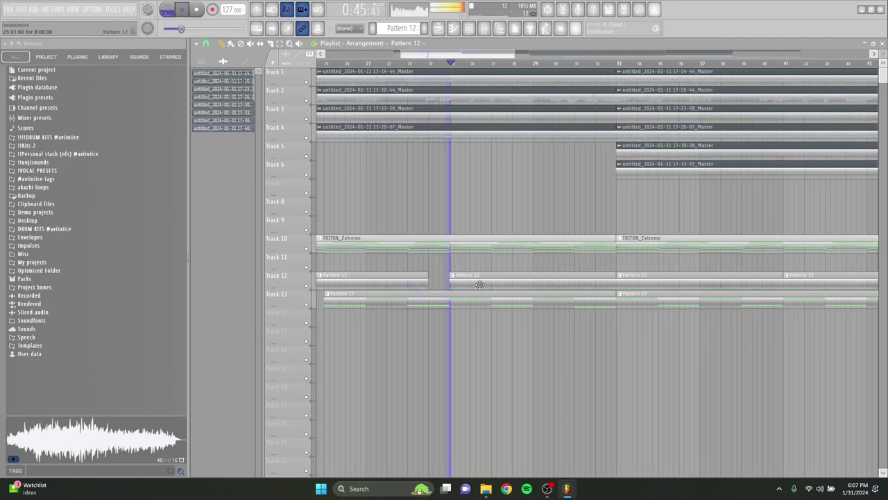
click(445, 297)
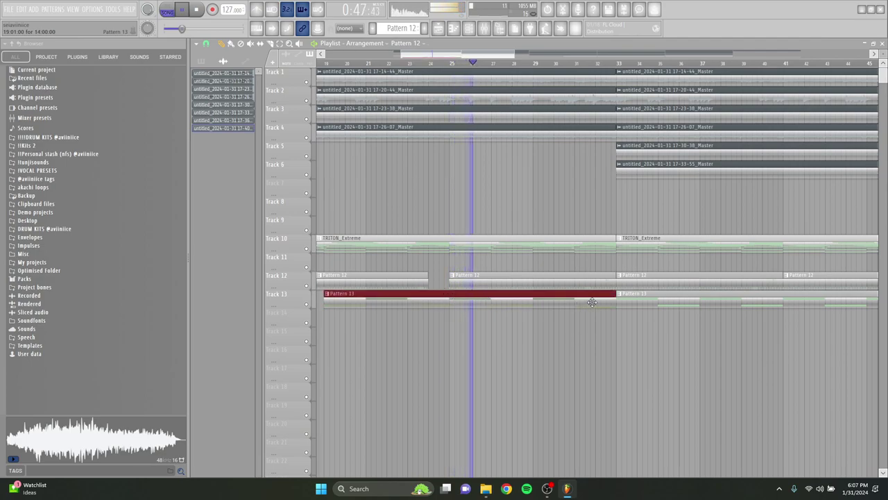
scroll(486, 274, down, 3)
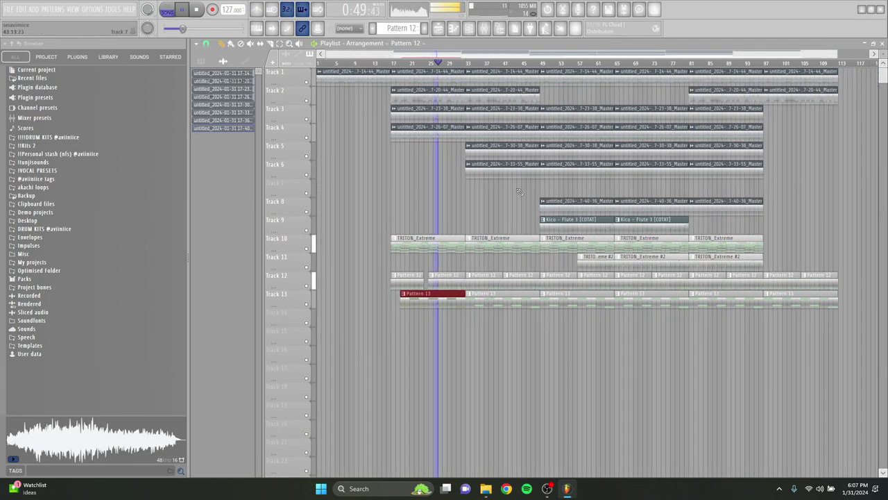
scroll(531, 113, down, 1)
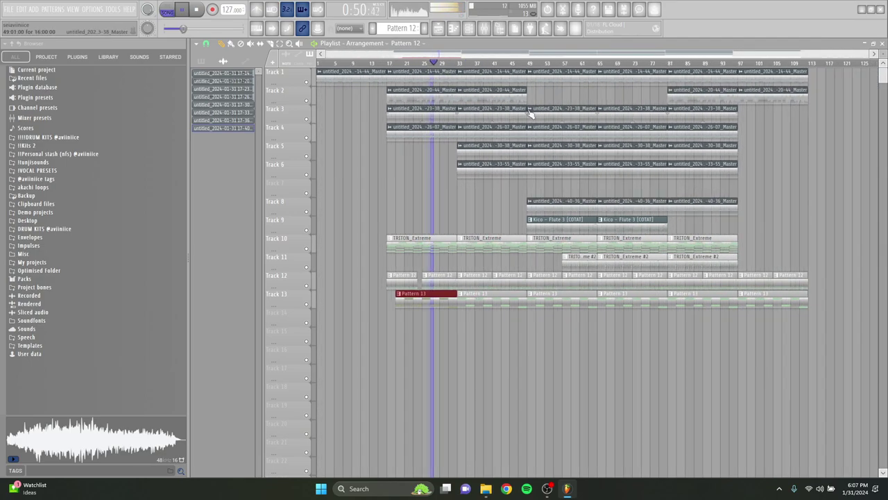
Add Fruity Love Philter to effect slot 10 of the Master mixer track
click(484, 27)
click(217, 173)
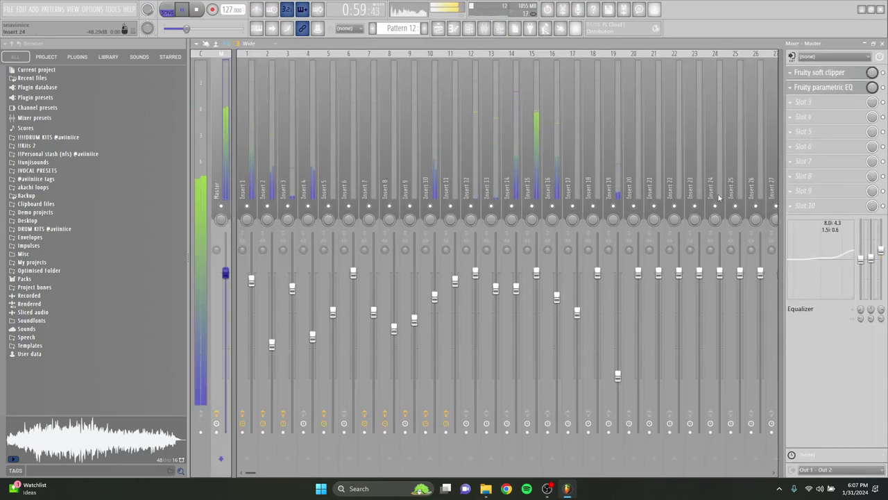
click(805, 206)
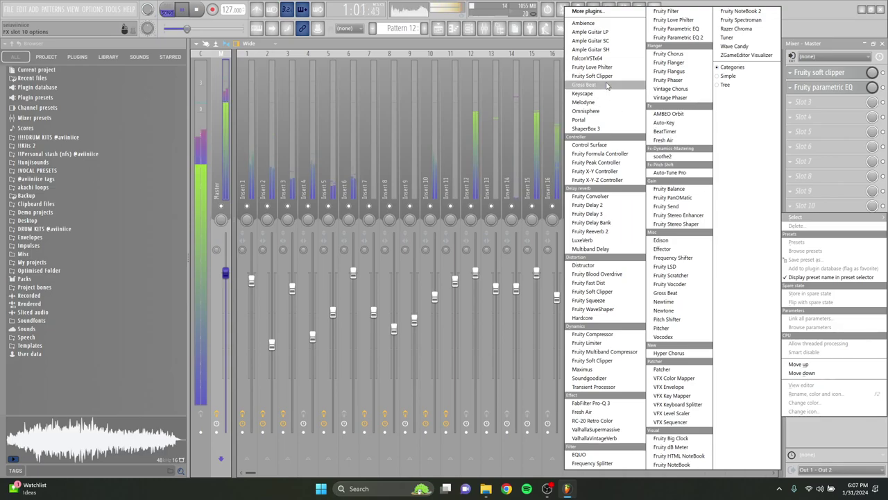
click(592, 67)
right_click(873, 208)
click(835, 205)
click(819, 205)
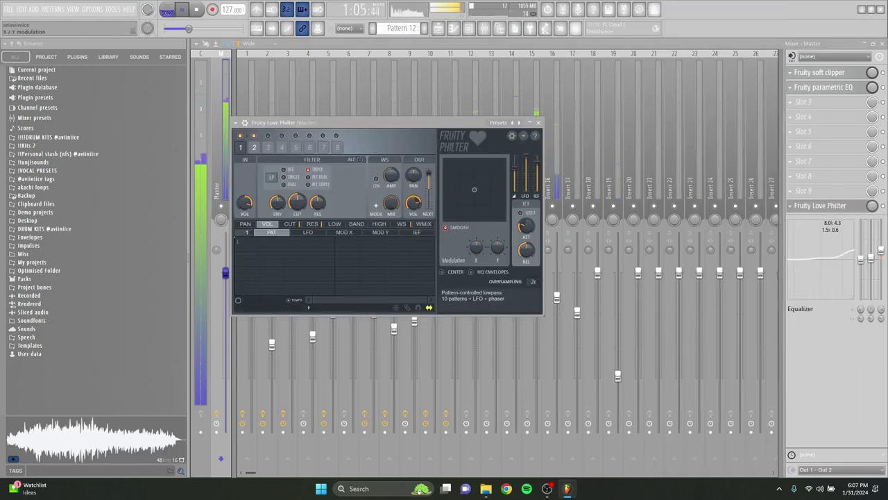
Load the Simple lowpass preset in Fruity Love Philter and close the plugin window
click(245, 124)
mouse_move(260, 158)
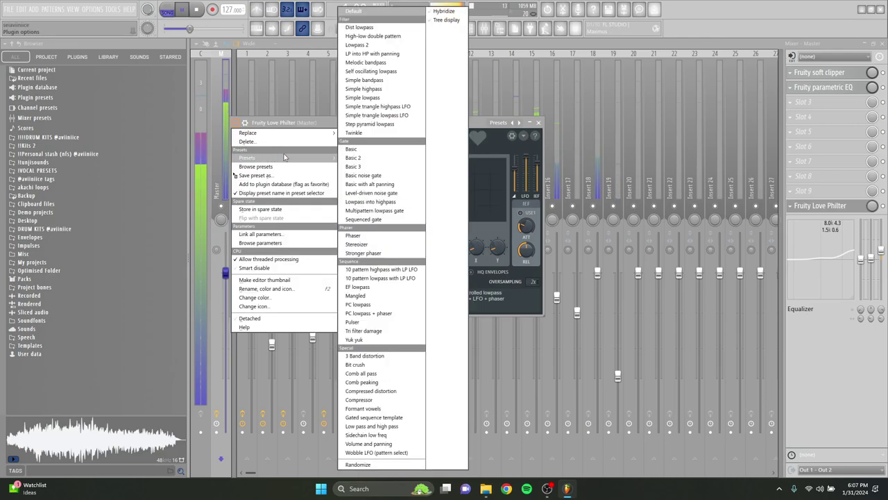
click(372, 98)
drag(456, 208, 469, 195)
Create an automation clip for the Love Philter's mix level and move it to playlist track 15
right_click(874, 206)
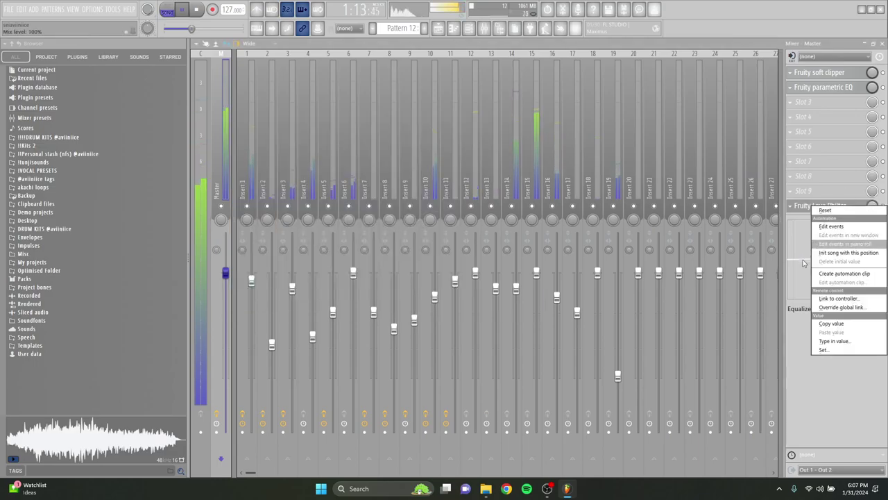
click(841, 276)
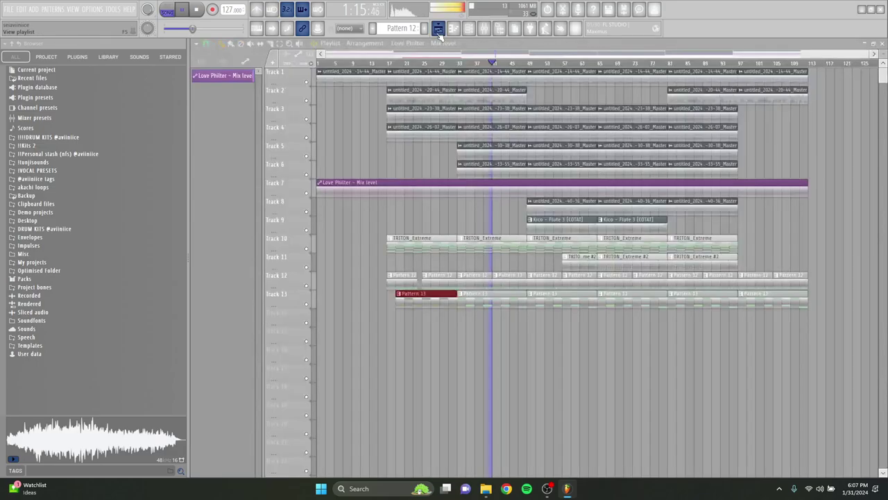
drag(525, 285, 525, 341)
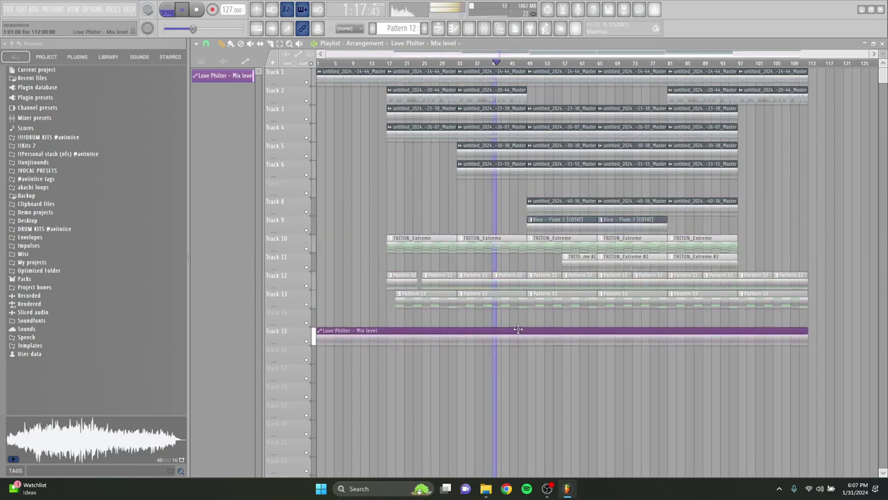
Add automation points at bars 45 and 49 of the Love Philter mix-level clip, ramping up from 0% at bar 45
scroll(454, 338, up, 3)
scroll(455, 338, up, 2)
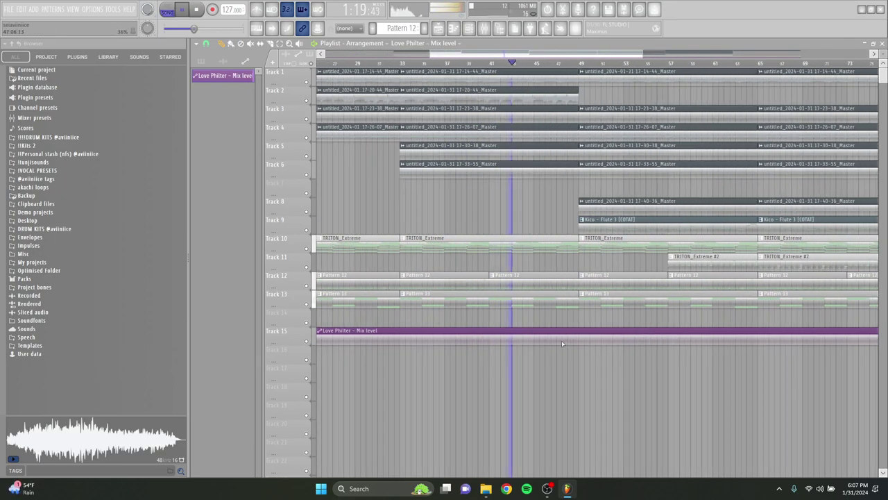
right_click(593, 337)
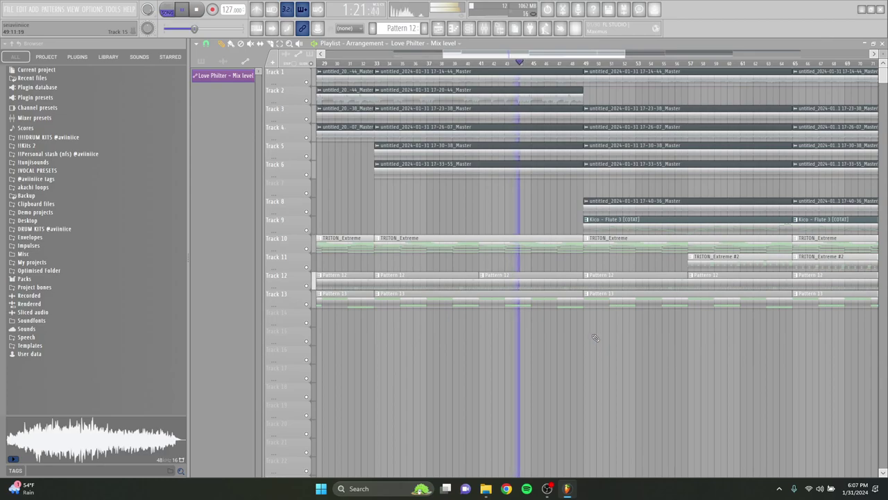
key(ctrl+z)
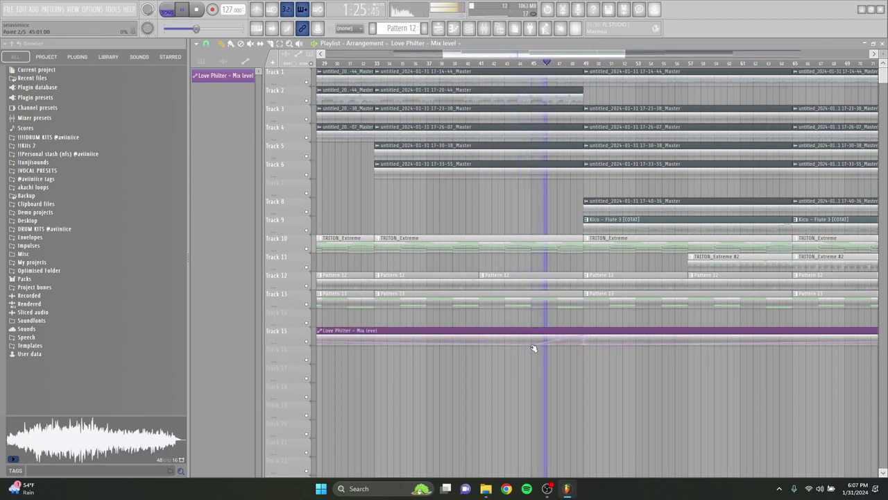
scroll(532, 347, down, 4)
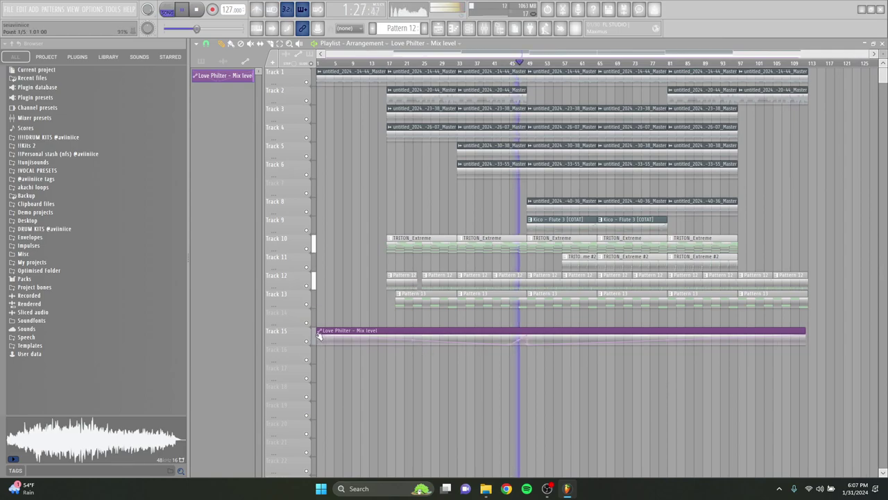
Lower the mix-level automation's final point to the minimum, trim the clip to bars 41–53, and play from just after bar 33
drag(317, 331, 493, 331)
drag(805, 337, 808, 364)
drag(803, 330, 531, 332)
scroll(556, 350, up, 4)
scroll(560, 335, down, 4)
click(462, 66)
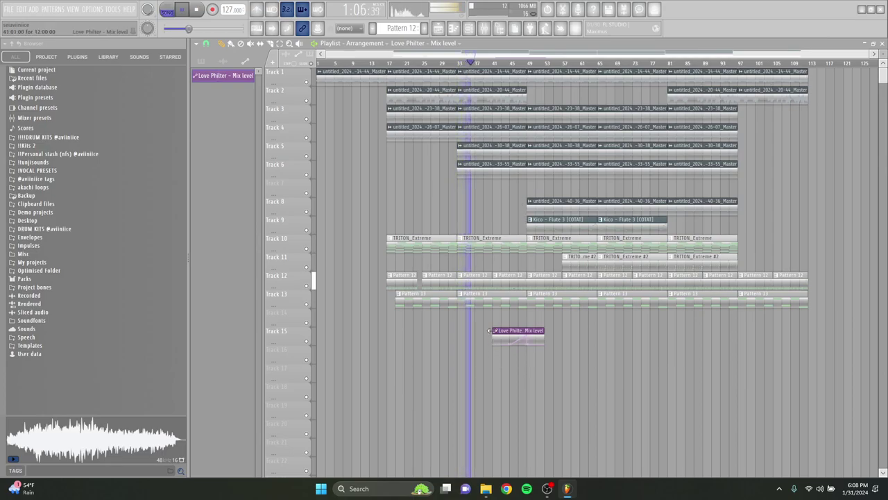
Extend the Love Philter mix-level clip to span the whole arrangement from bar 1 to bar 113 and stop playback
drag(493, 337, 306, 345)
drag(544, 337, 803, 331)
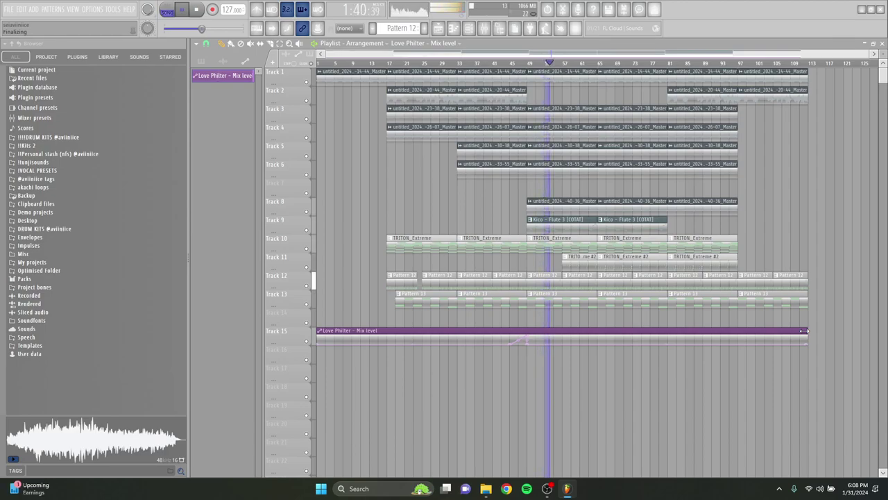
key(space)
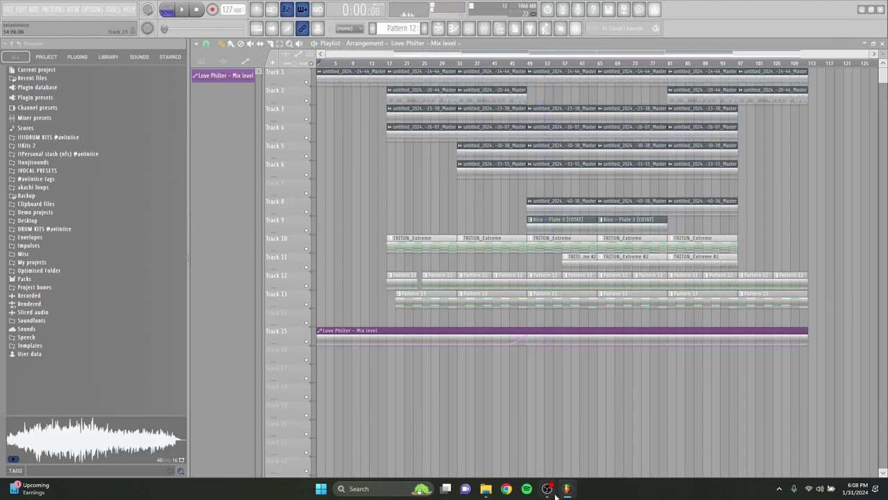